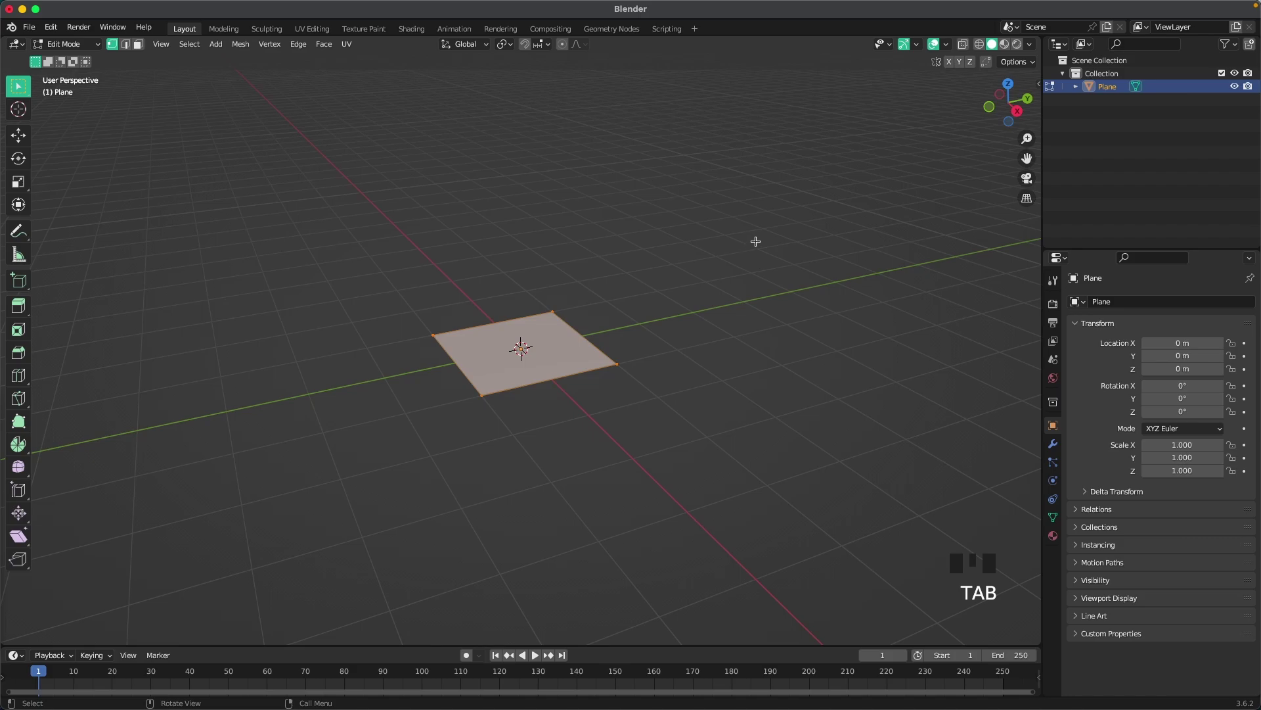
Scale the plane's mesh down along the X axis to form a narrow strip.
{"action": "key", "text": "s"}
{"action": "key", "text": "y"}
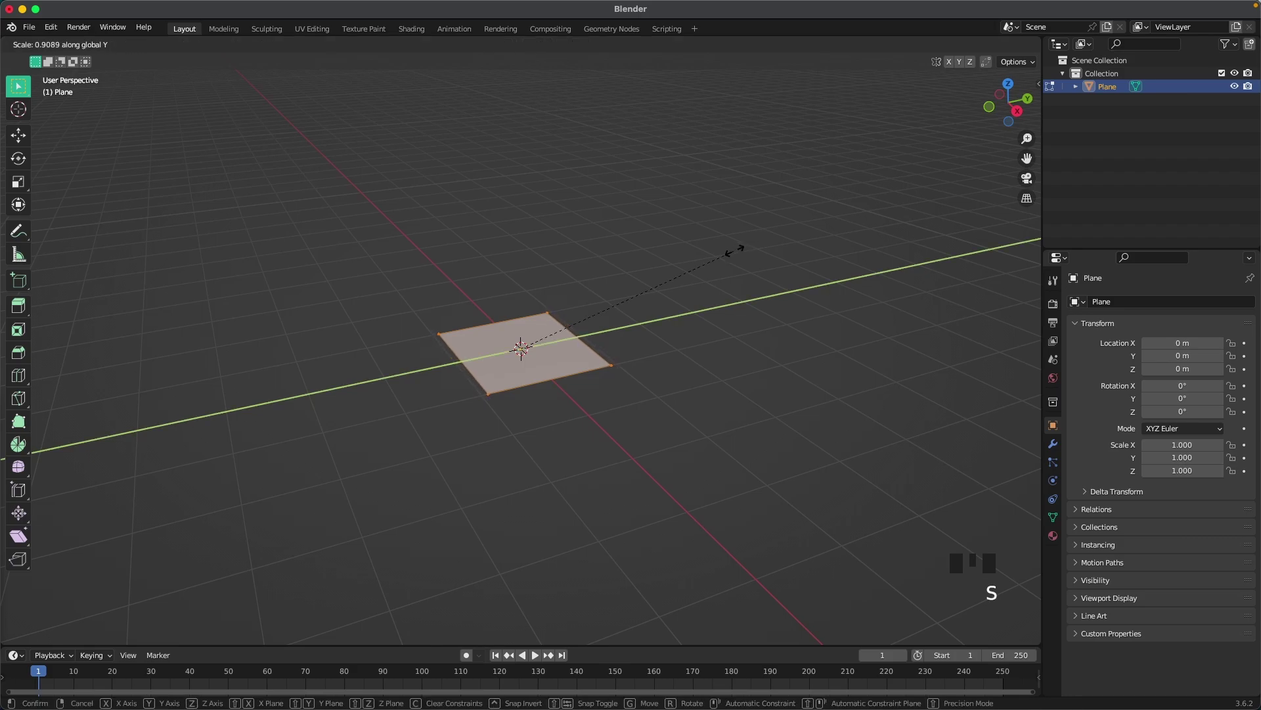
{"action": "key", "text": "x"}
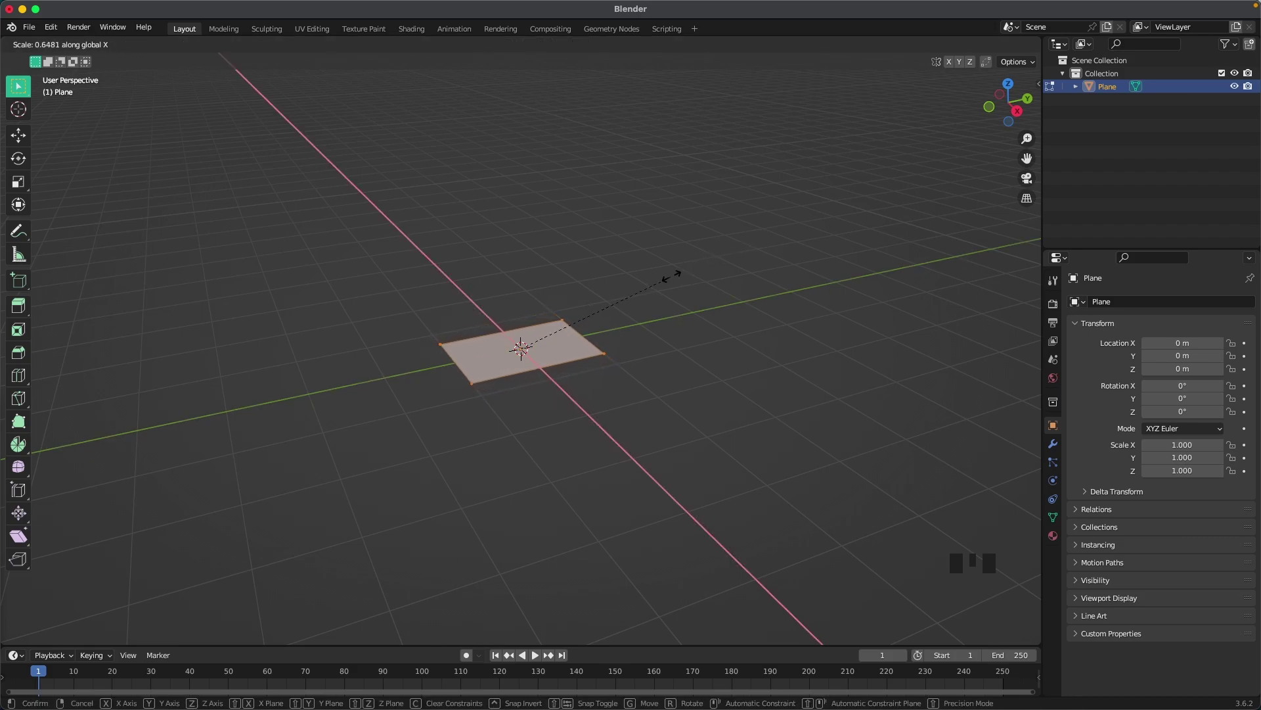
{"action": "left_click", "coordinate": [618, 302]}
Add four evenly spaced loop cuts across the strip, splitting its length into five faces.
{"action": "key", "text": "super+r"}
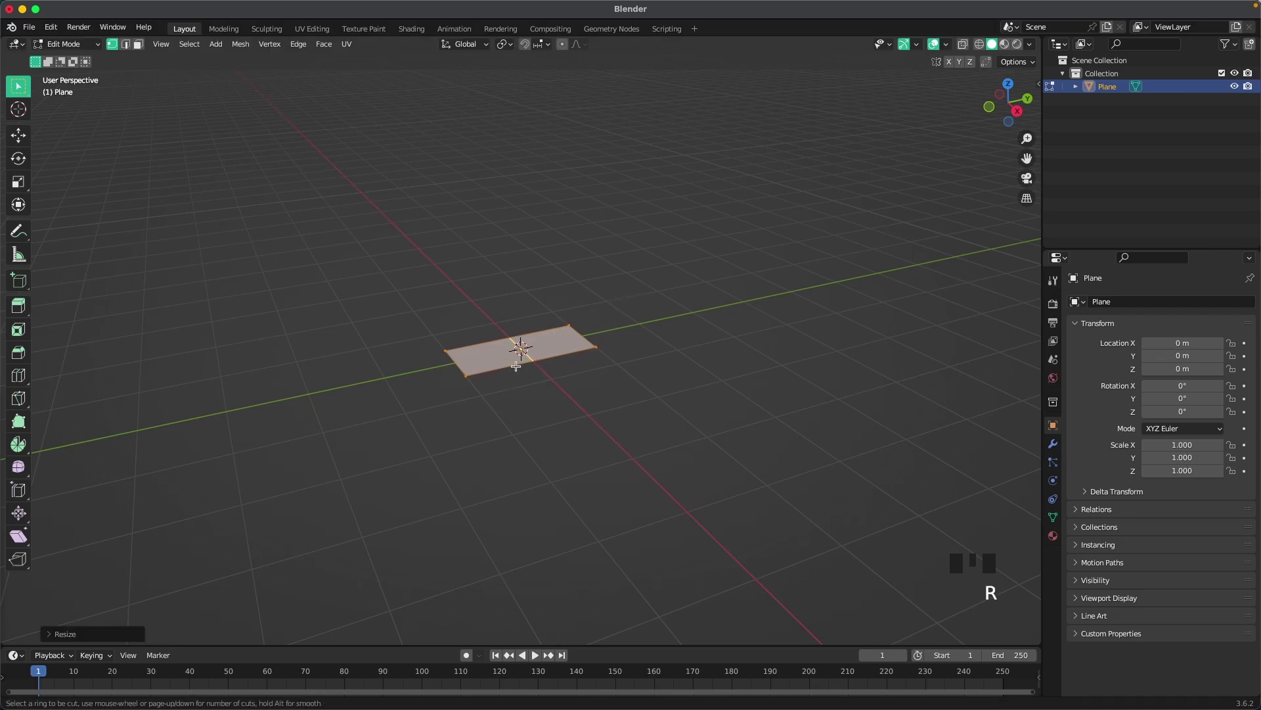
{"action": "scroll", "coordinate": [527, 360], "scroll_direction": "up", "scroll_amount": 1}
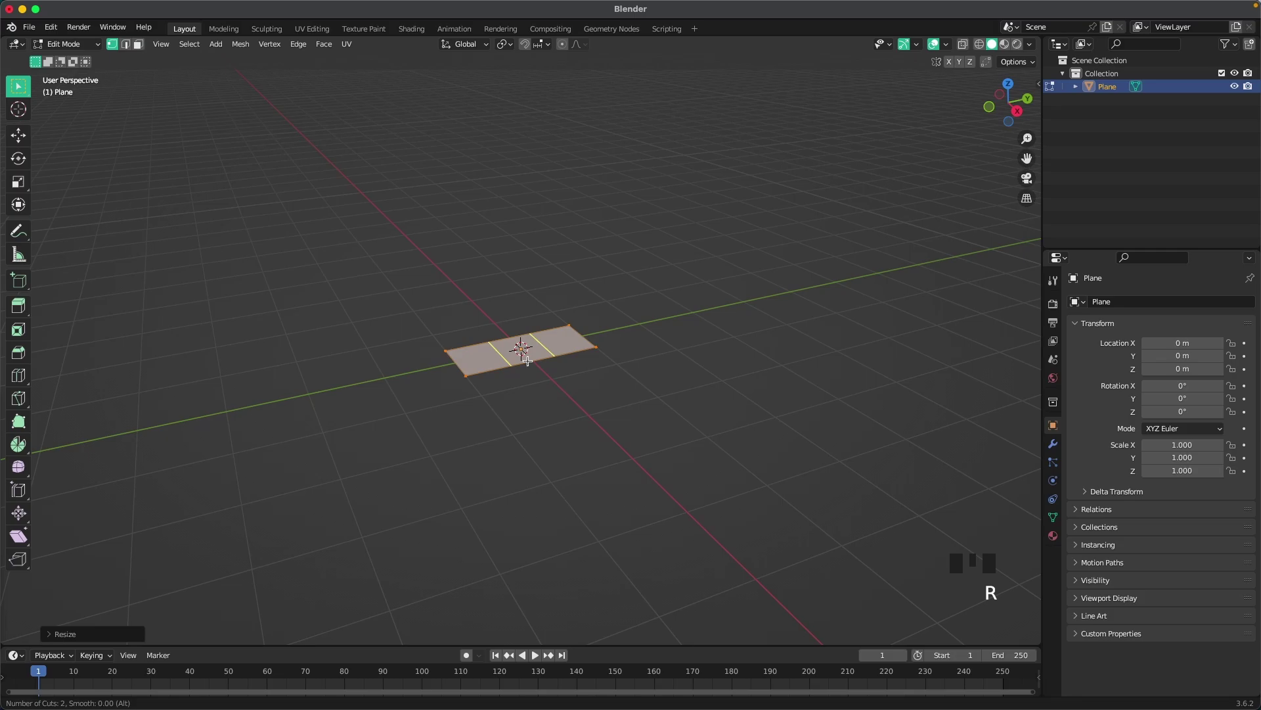
{"action": "scroll", "coordinate": [528, 361], "scroll_direction": "up", "scroll_amount": 2}
{"action": "left_click", "coordinate": [527, 361]}
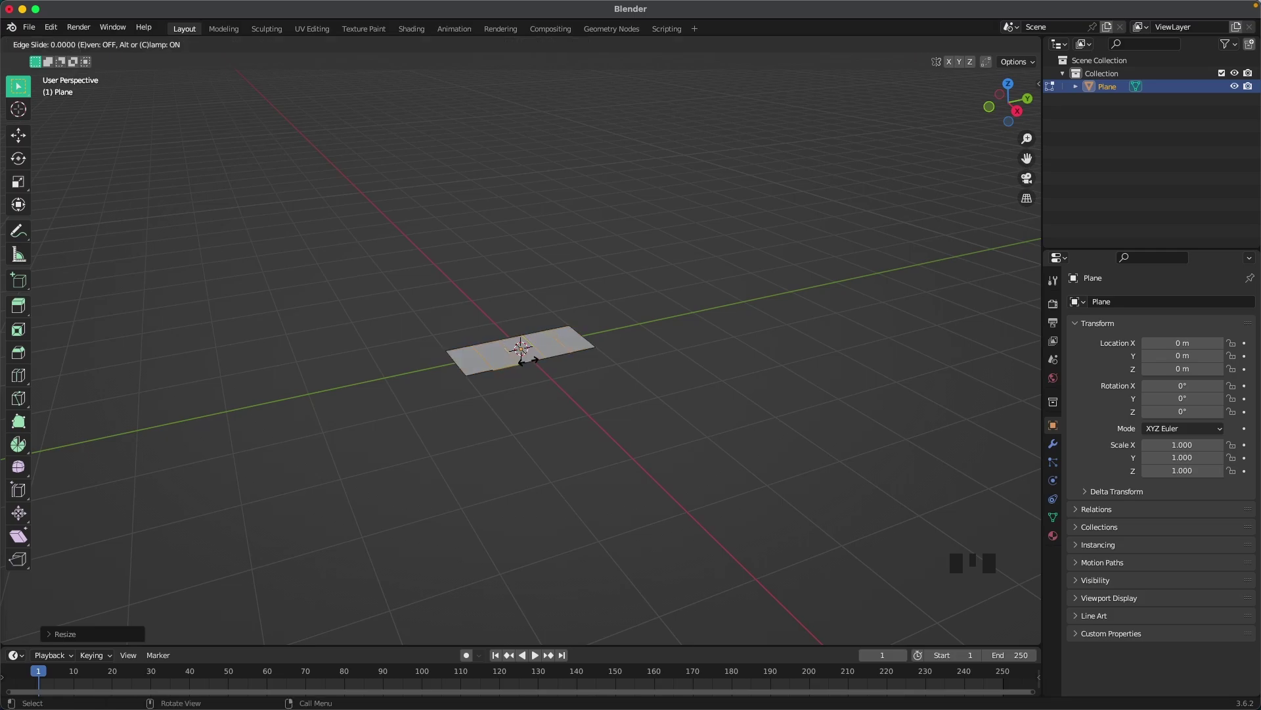
{"action": "left_click", "coordinate": [528, 361]}
{"action": "scroll", "coordinate": [542, 362], "scroll_direction": "up", "scroll_amount": 2}
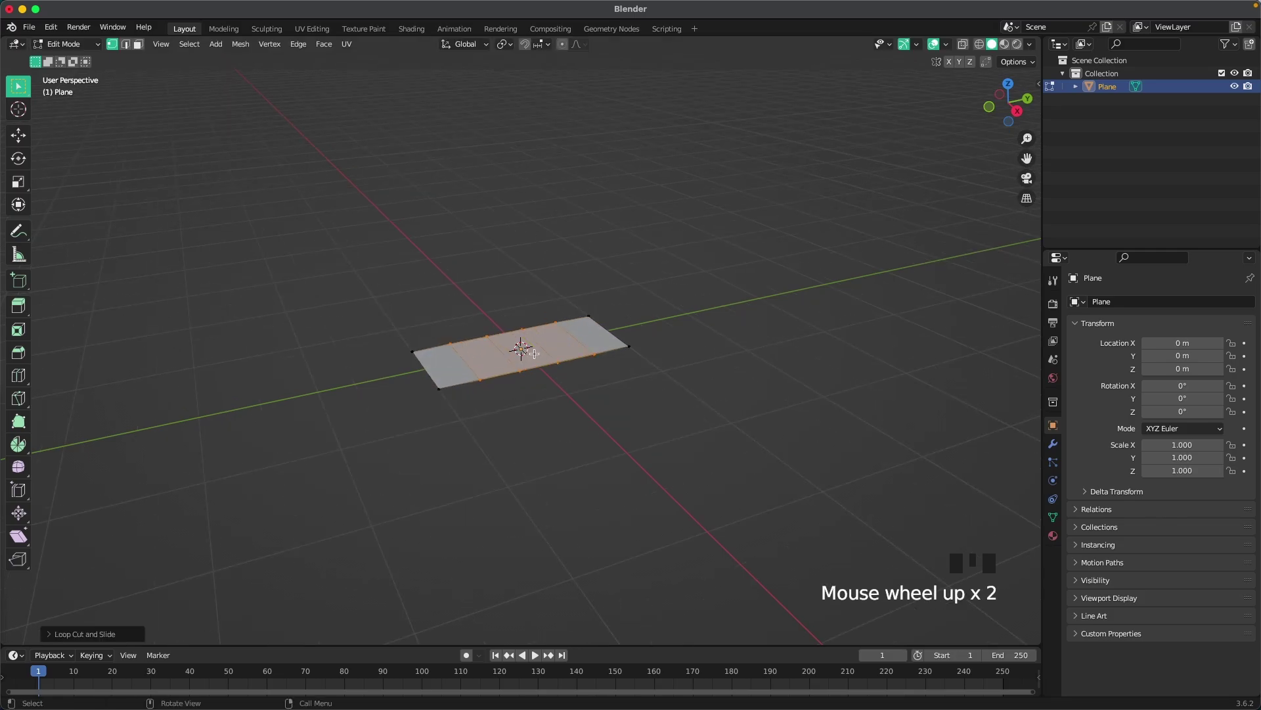
Raise the strip's middle face along Z with proportional editing at a radius of about 1.77 m, bending the strip into an arch.
{"action": "key", "text": "3"}
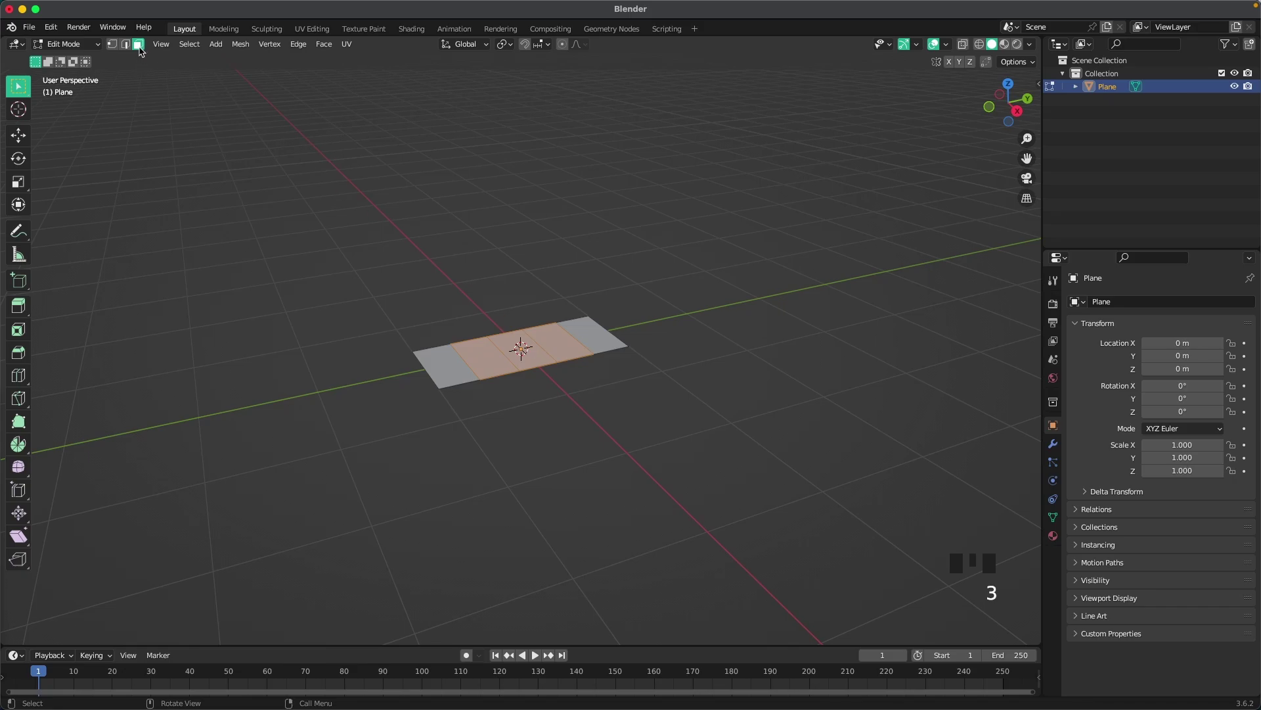
{"action": "left_click", "coordinate": [521, 347]}
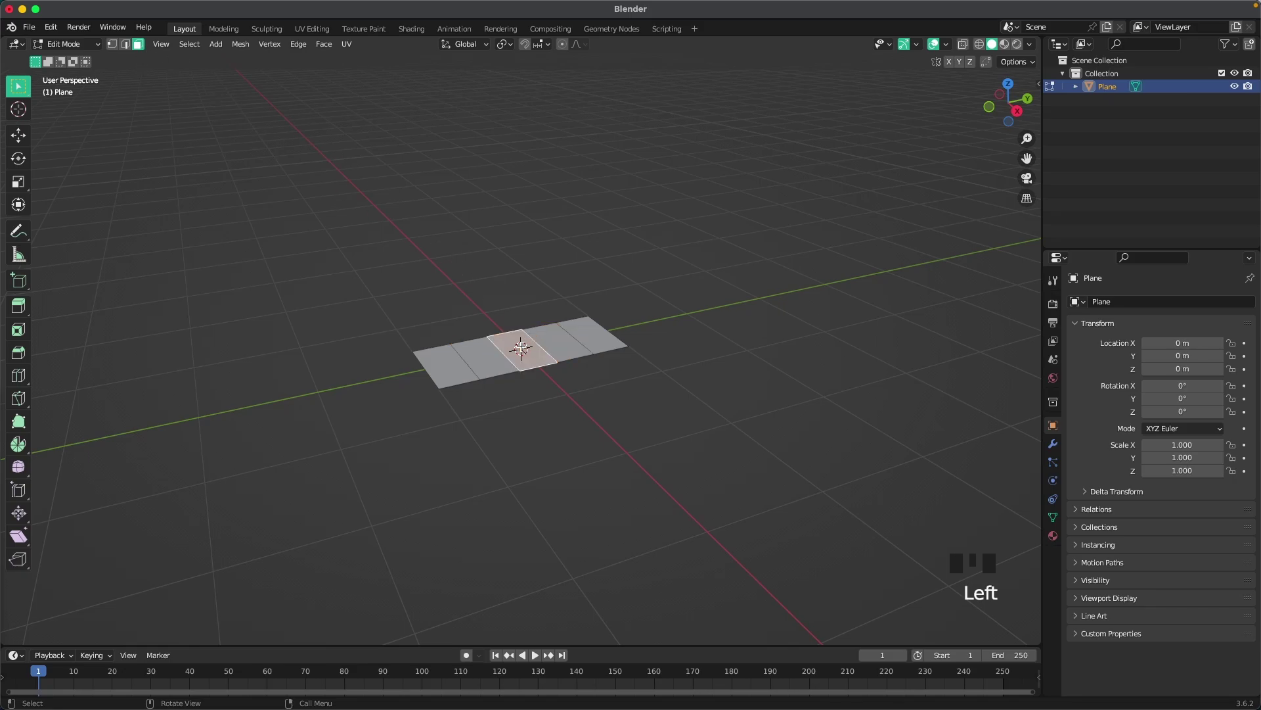
{"action": "key", "text": "o"}
{"action": "scroll", "coordinate": [560, 273], "scroll_direction": "down", "scroll_amount": 2}
{"action": "key", "text": "g"}
{"action": "key", "text": "z"}
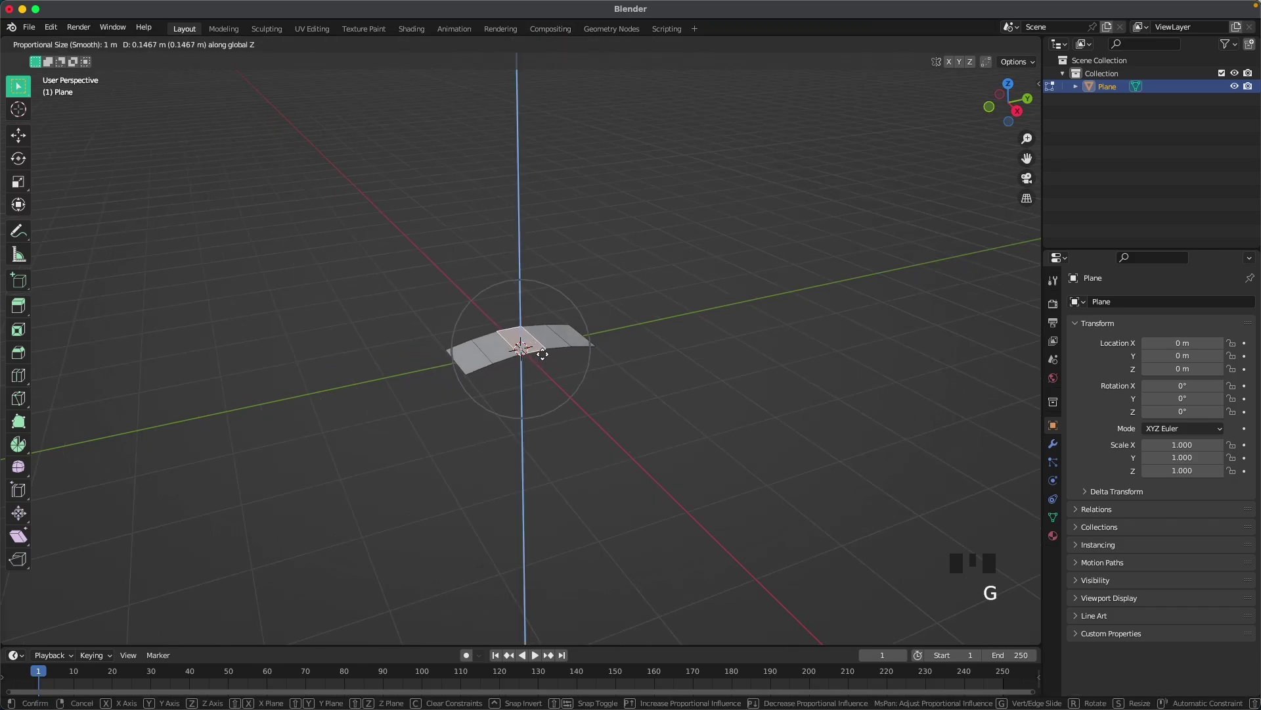
{"action": "scroll", "coordinate": [541, 337], "scroll_direction": "down", "scroll_amount": 2}
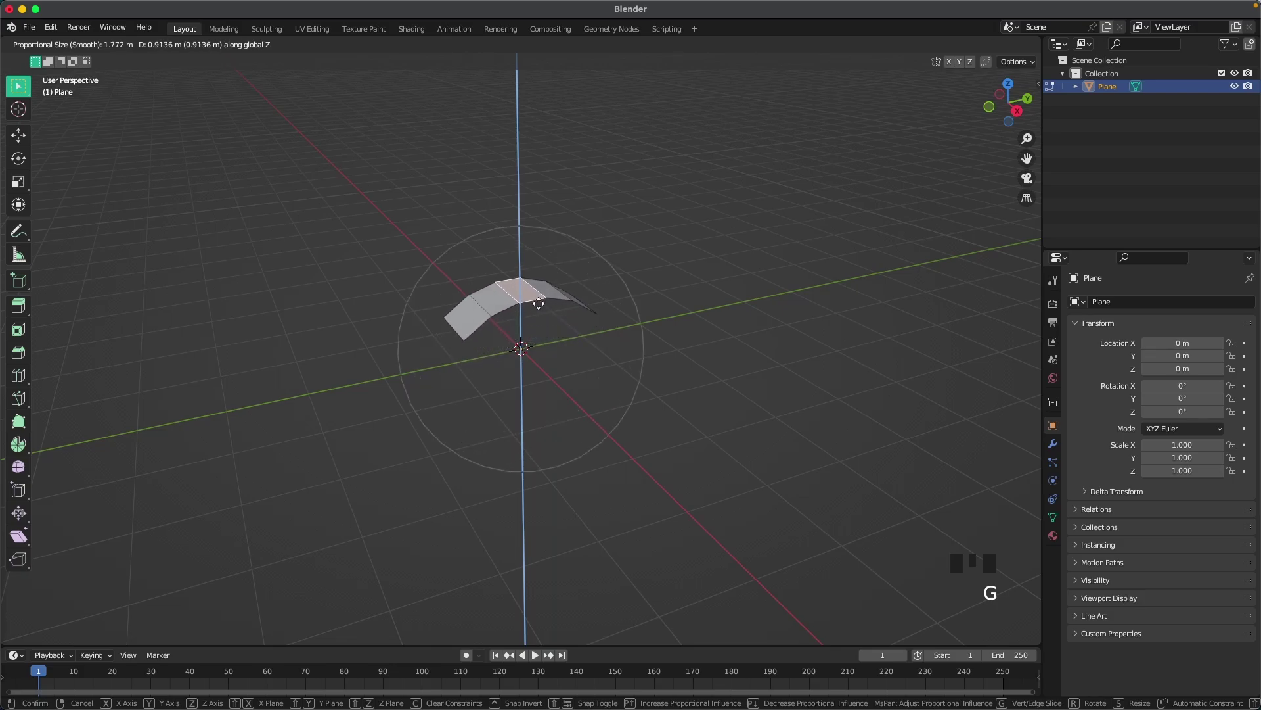
{"action": "left_click", "coordinate": [541, 264]}
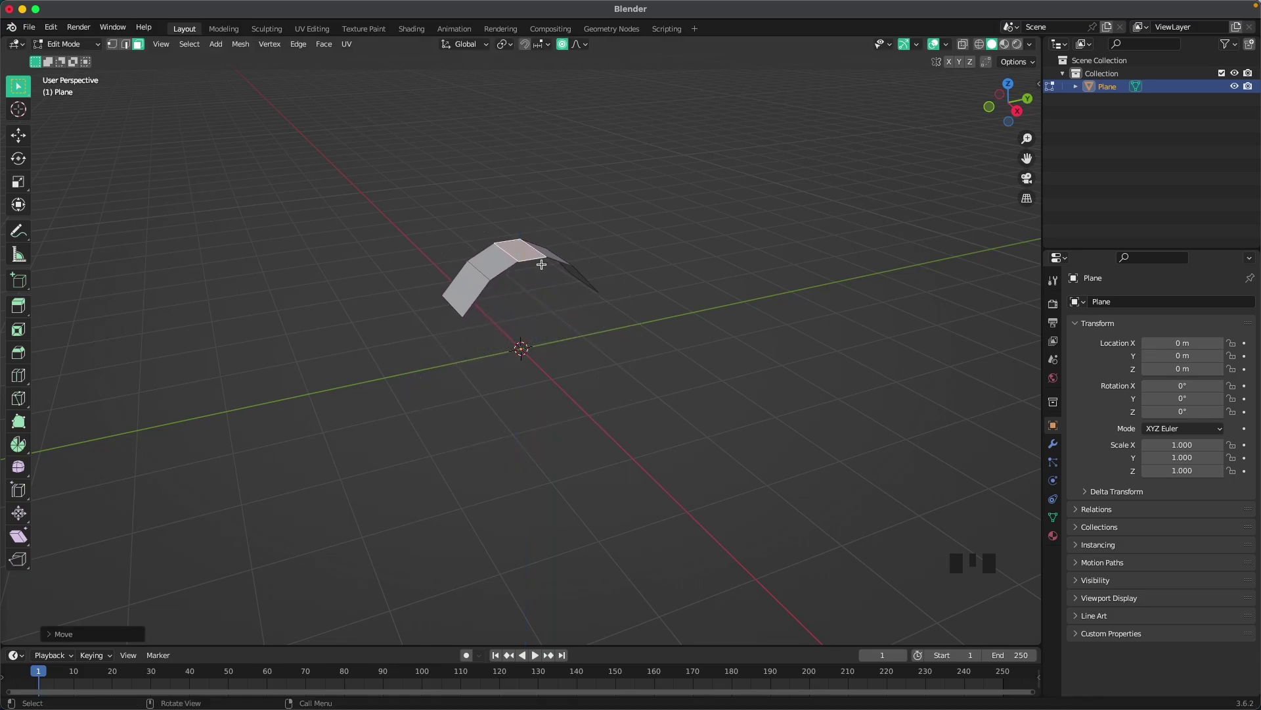
In Object Mode, move the arch down along Z by about 1.05 m.
{"action": "key", "text": "Tab"}
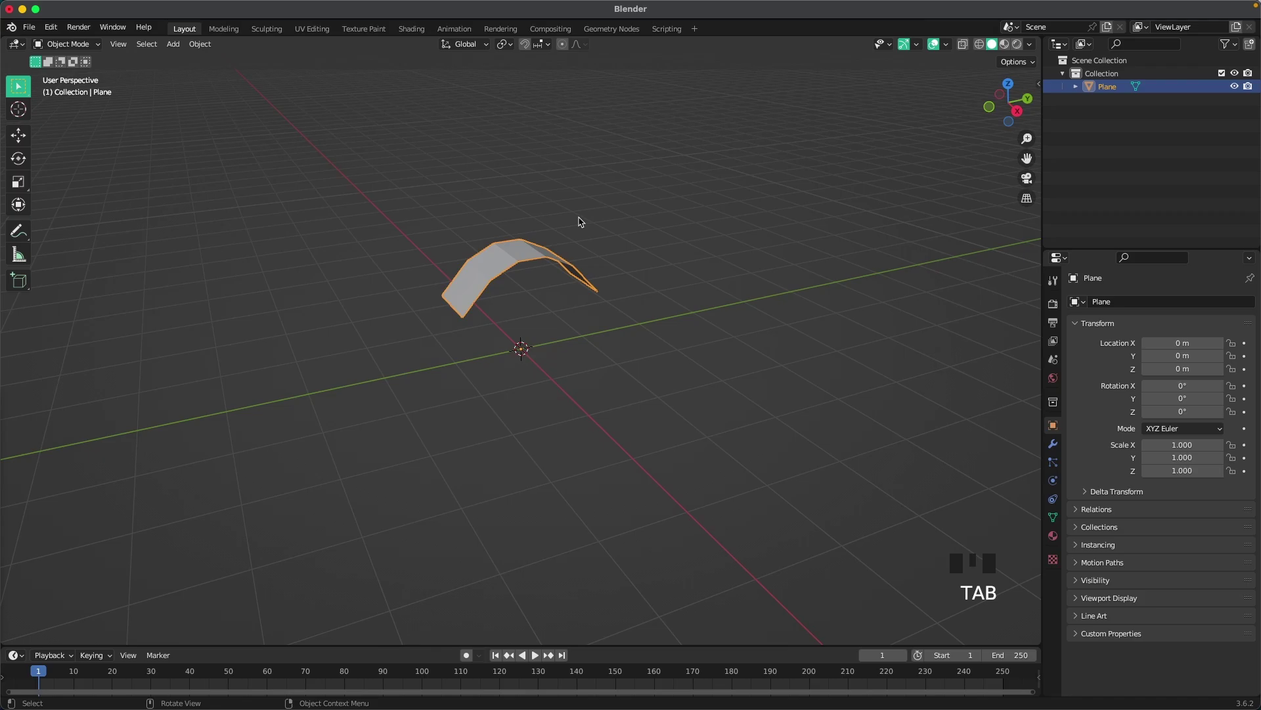
{"action": "key", "text": "g"}
{"action": "key", "text": "z"}
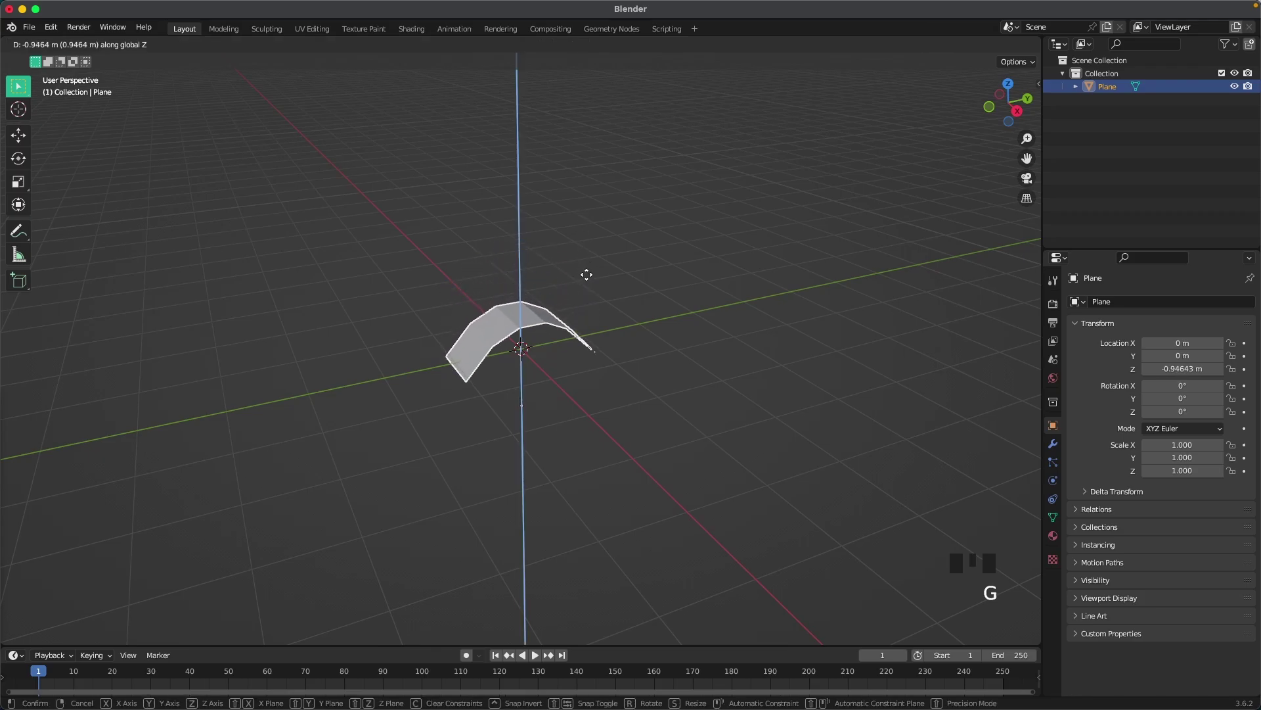
{"action": "left_click", "coordinate": [590, 284]}
Thicken the arch by extruding all its faces along their normals by about 0.31 m.
{"action": "key", "text": "Tab"}
{"action": "scroll", "coordinate": [575, 303], "scroll_direction": "up", "scroll_amount": 1}
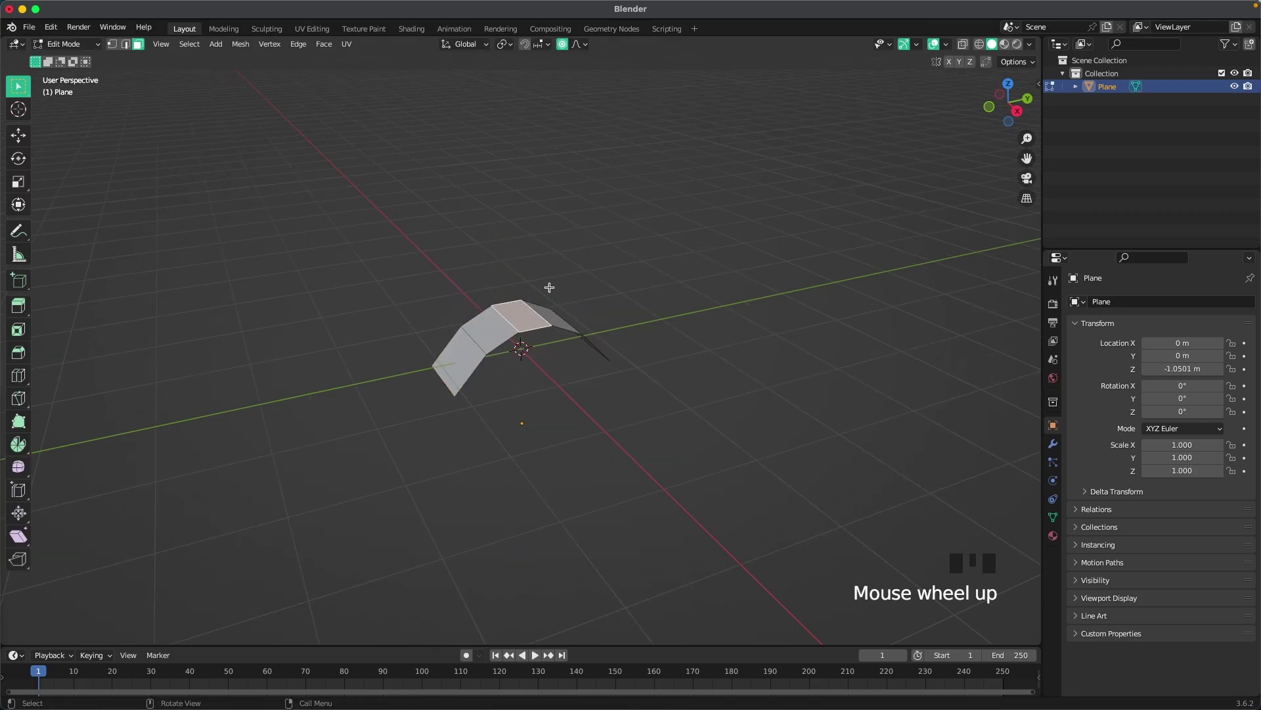
{"action": "key", "text": "a"}
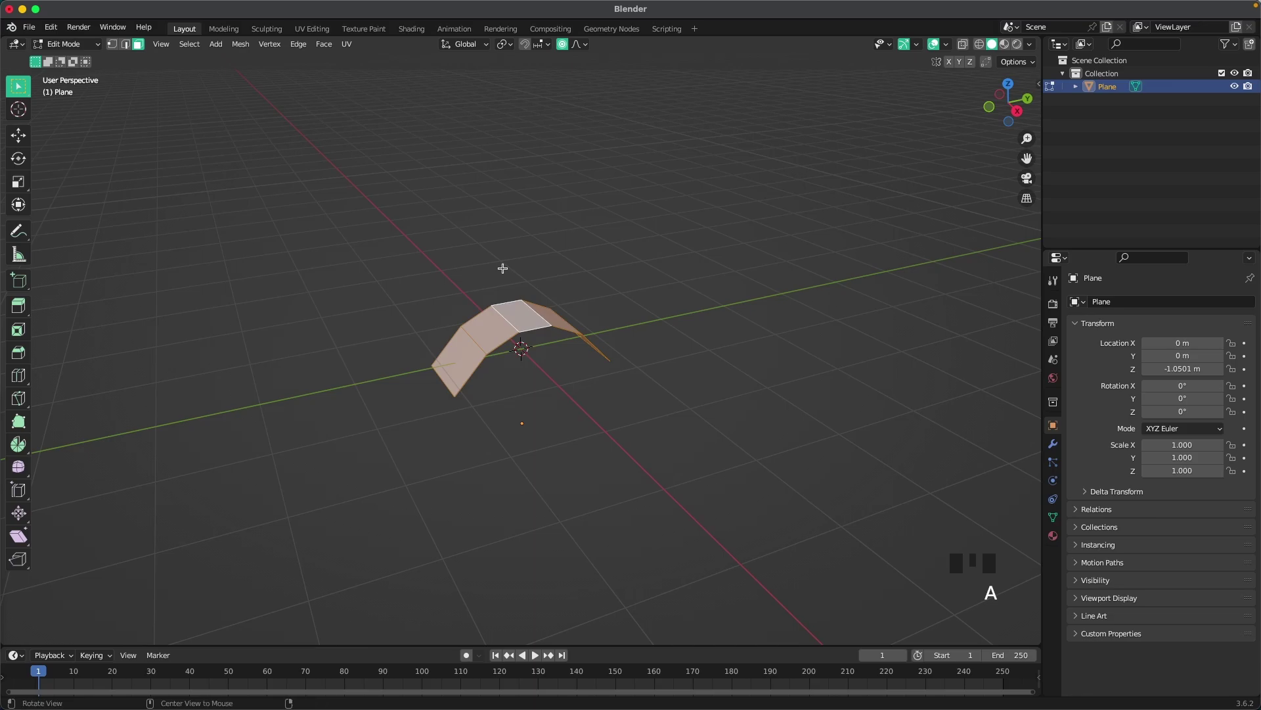
{"action": "key", "text": "alt+e"}
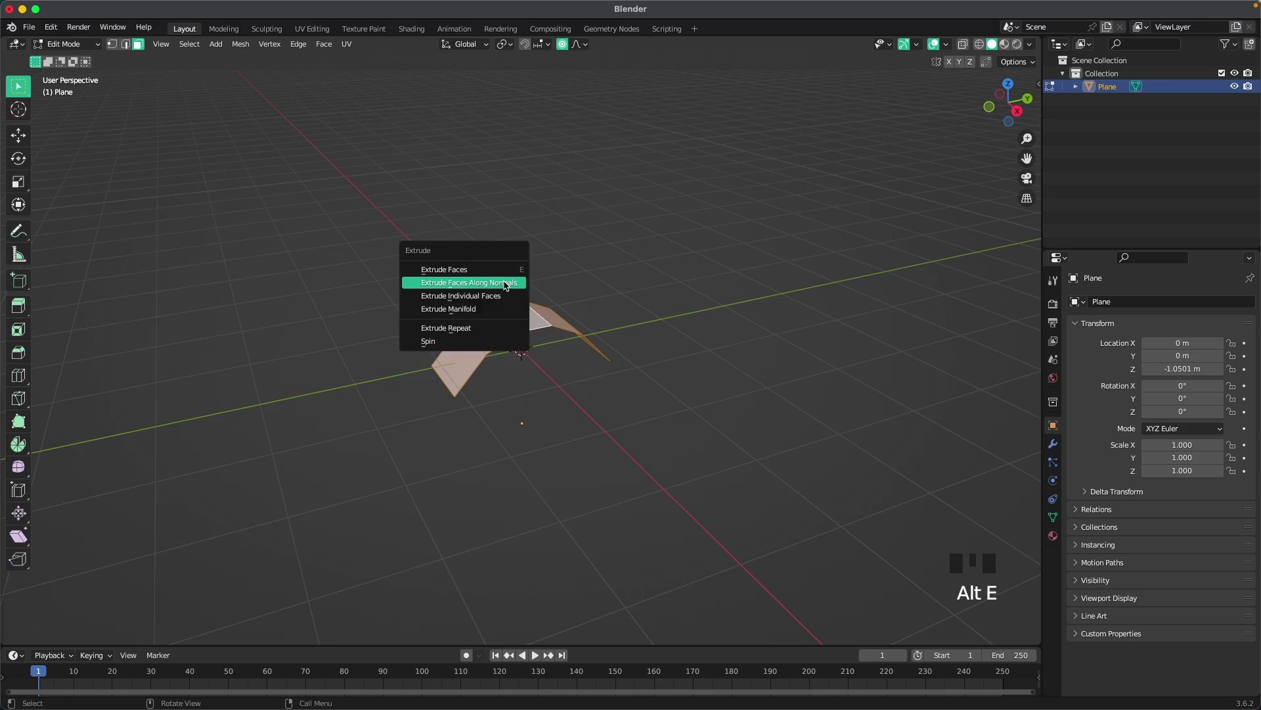
{"action": "left_click", "coordinate": [506, 283]}
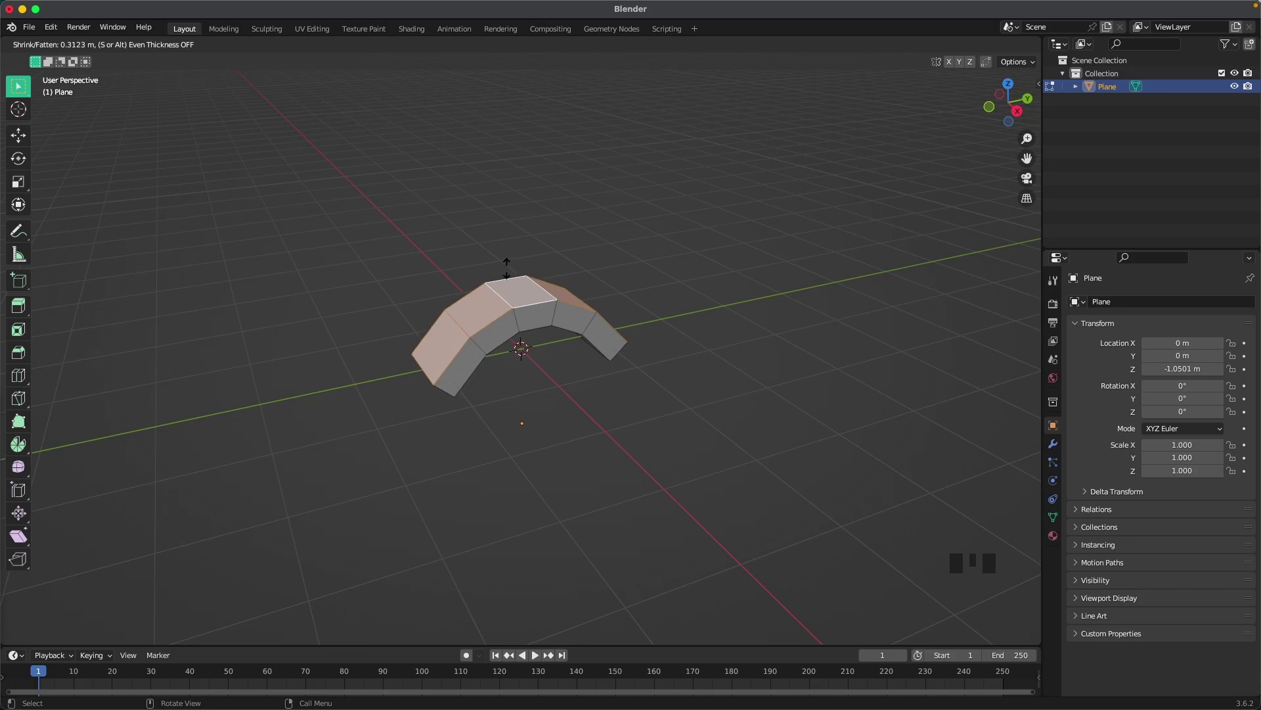
{"action": "left_click", "coordinate": [506, 268]}
Add a level 3 subdivision surface to the arch in Object Mode.
{"action": "key", "text": "Tab"}
{"action": "middle_click_drag", "start_coordinate": [535, 258], "coordinate": [520, 303]}
{"action": "key", "text": "ctrl+3"}
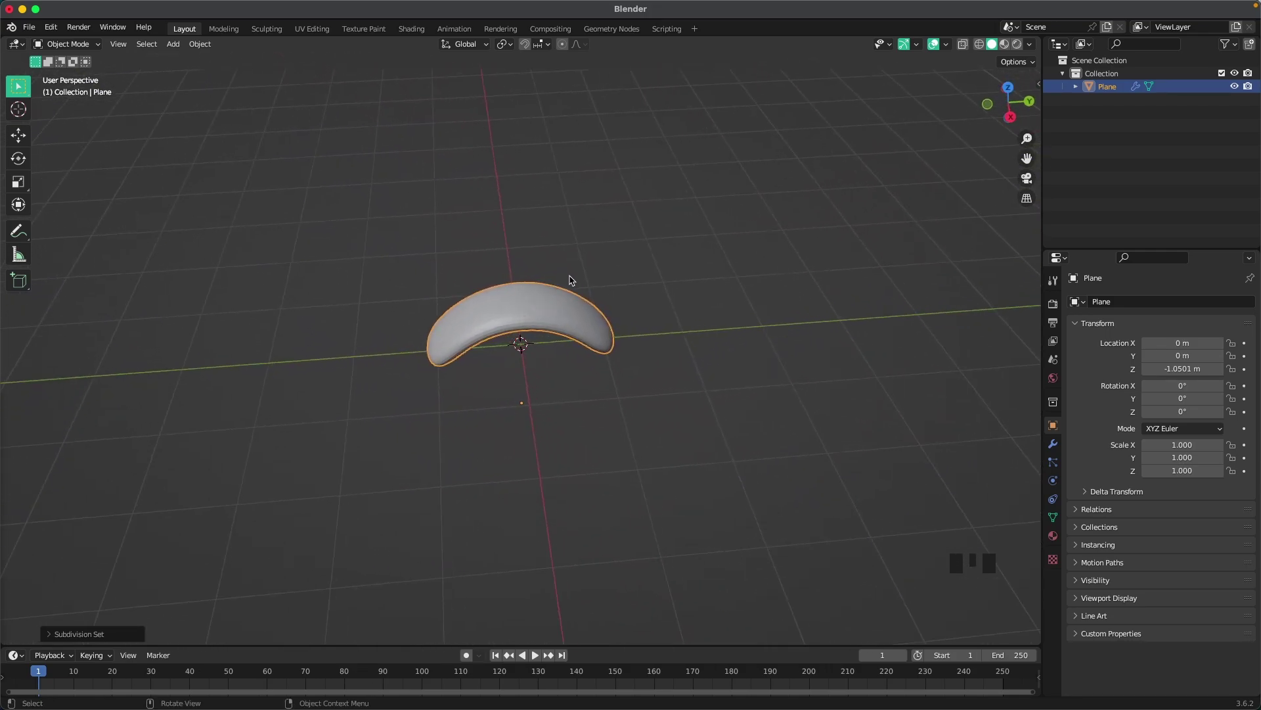
Add a lengthwise loop cut along the arch and return to Object Mode.
{"action": "key", "text": "Tab"}
{"action": "middle_click_drag", "start_coordinate": [677, 301], "coordinate": [577, 287]}
{"action": "key", "text": "ctrl+r"}
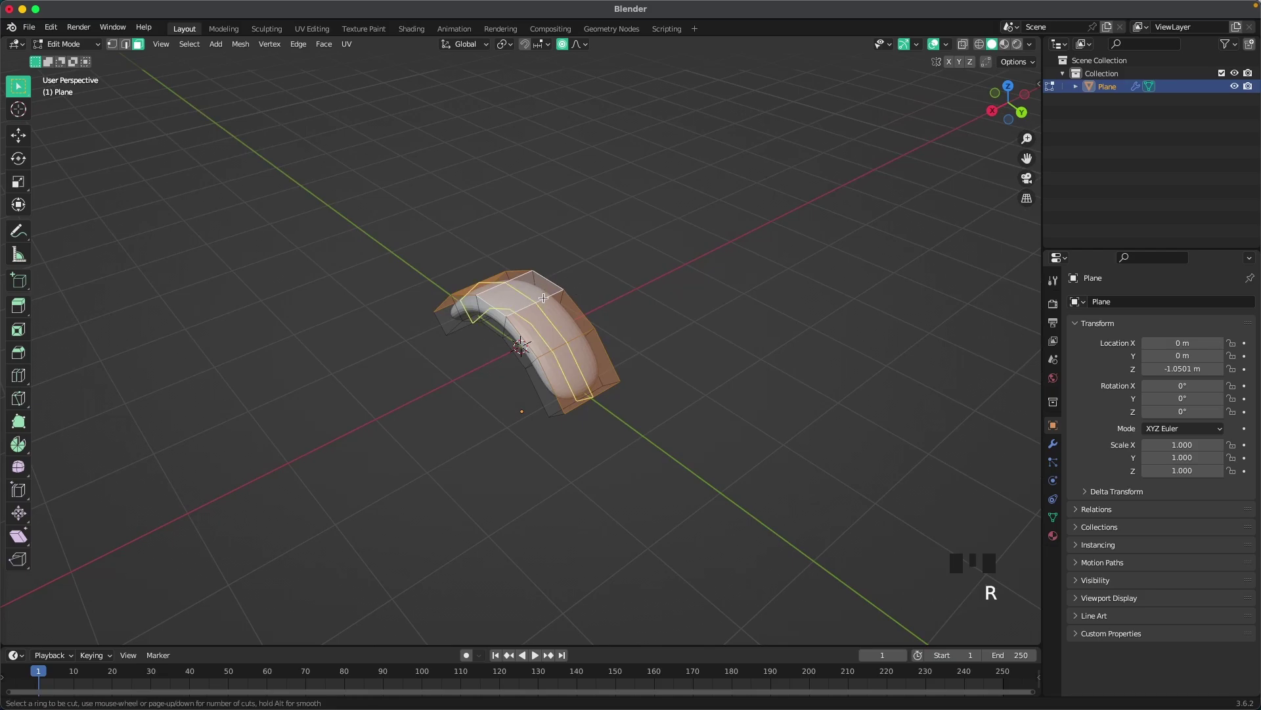
{"action": "left_click", "coordinate": [636, 243]}
{"action": "key", "text": "Tab"}
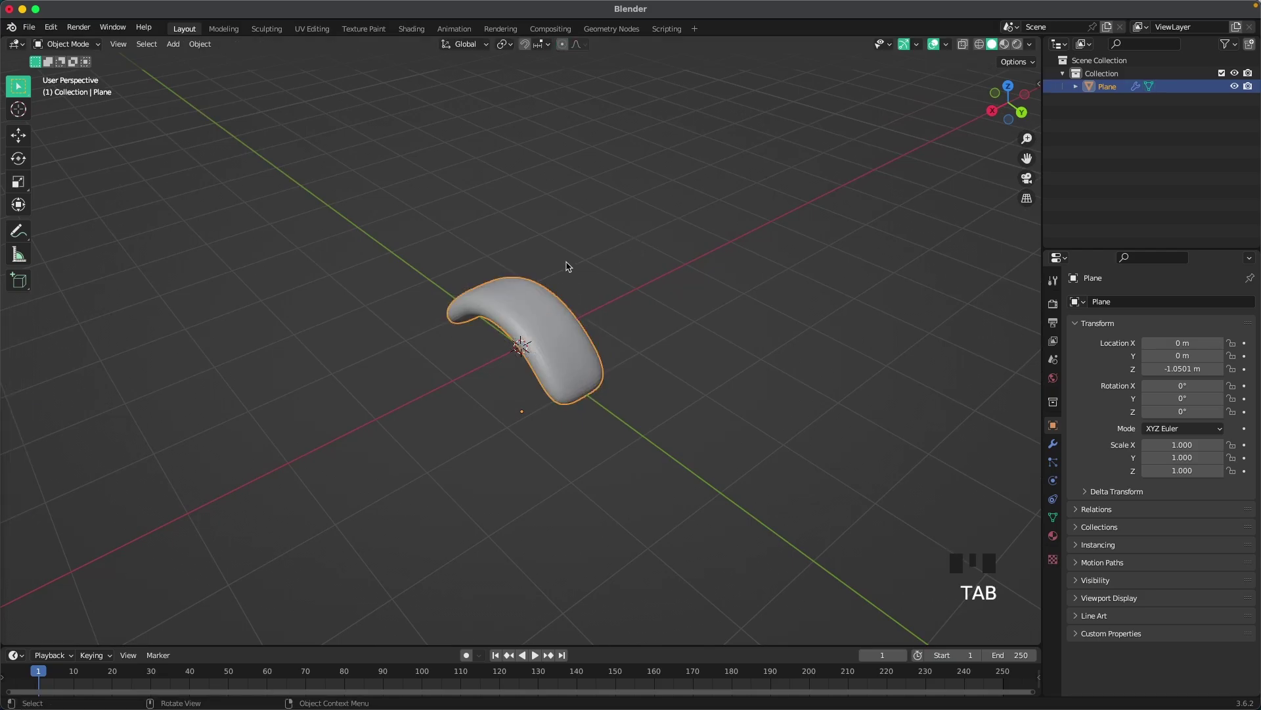
{"action": "middle_click_drag", "start_coordinate": [569, 268], "coordinate": [605, 303]}
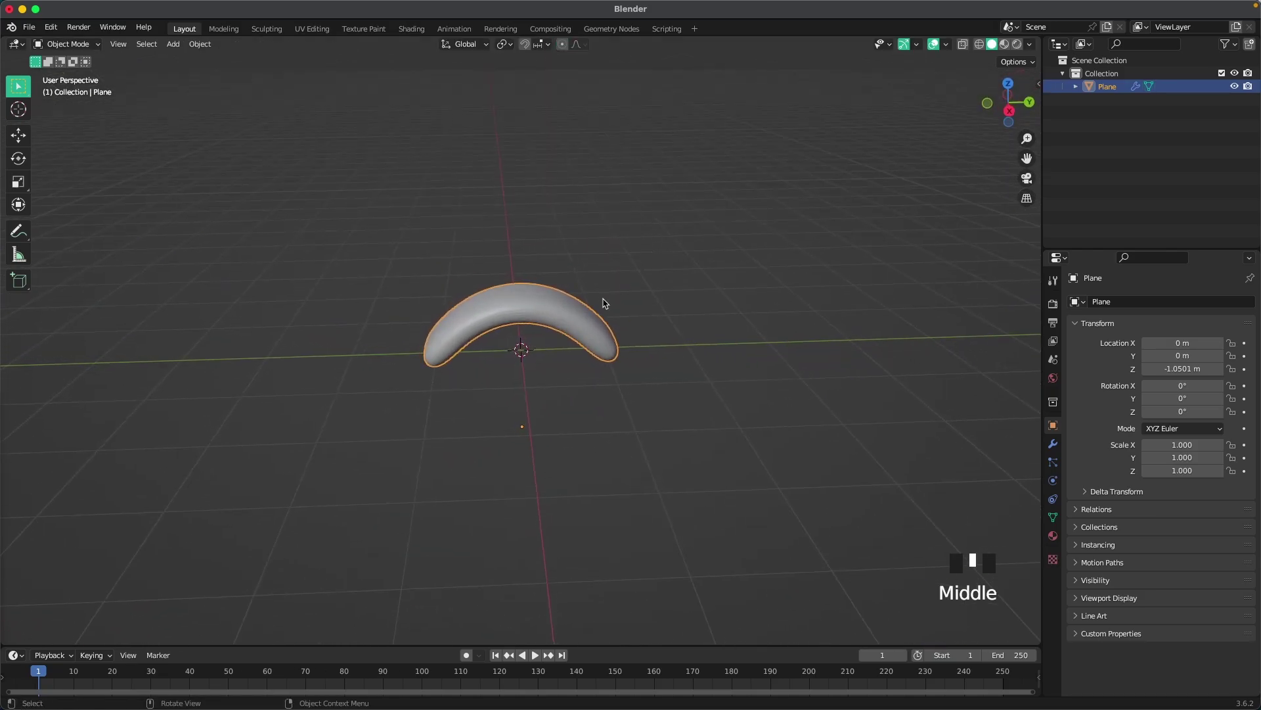
Shade the arch smooth and deselect it.
{"action": "right_click", "coordinate": [535, 315]}
{"action": "left_click", "coordinate": [583, 242]}
{"action": "middle_click_drag", "start_coordinate": [583, 242], "coordinate": [623, 329]}
Add a cube at the origin and give it a level 3 subdivision surface.
{"action": "key", "text": "shift+a"}
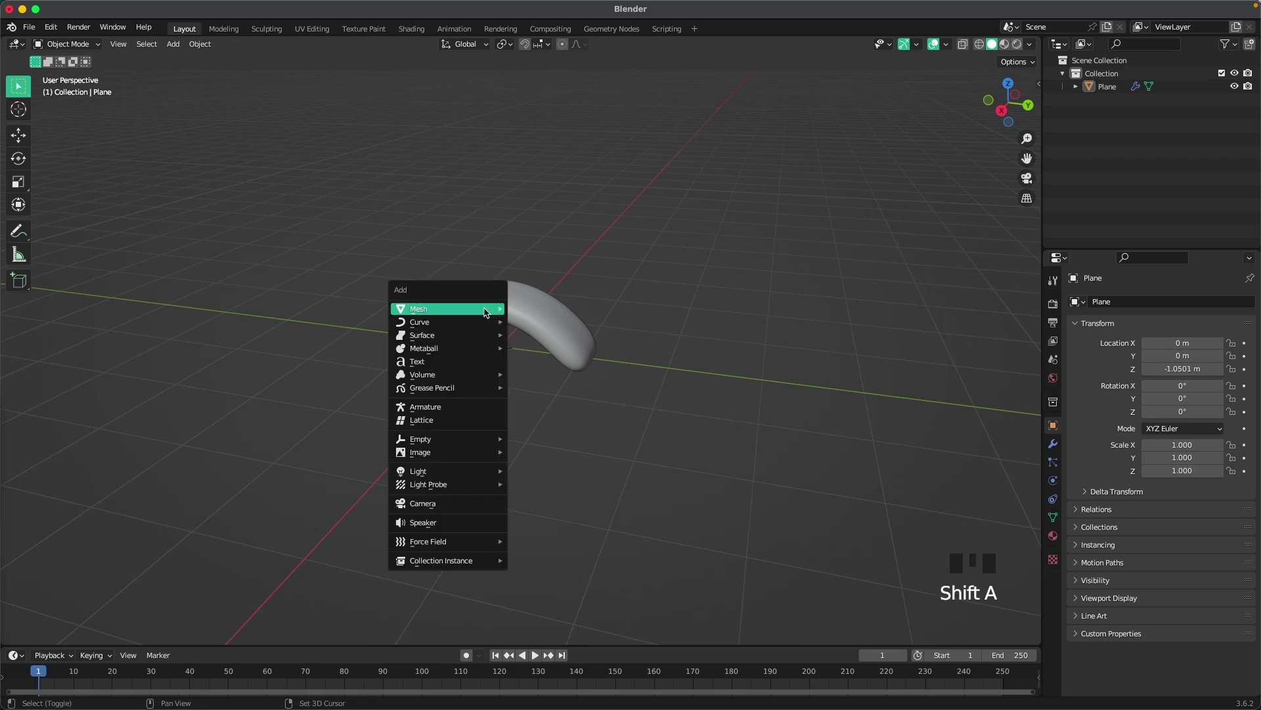
{"action": "mouse_move", "coordinate": [486, 312]}
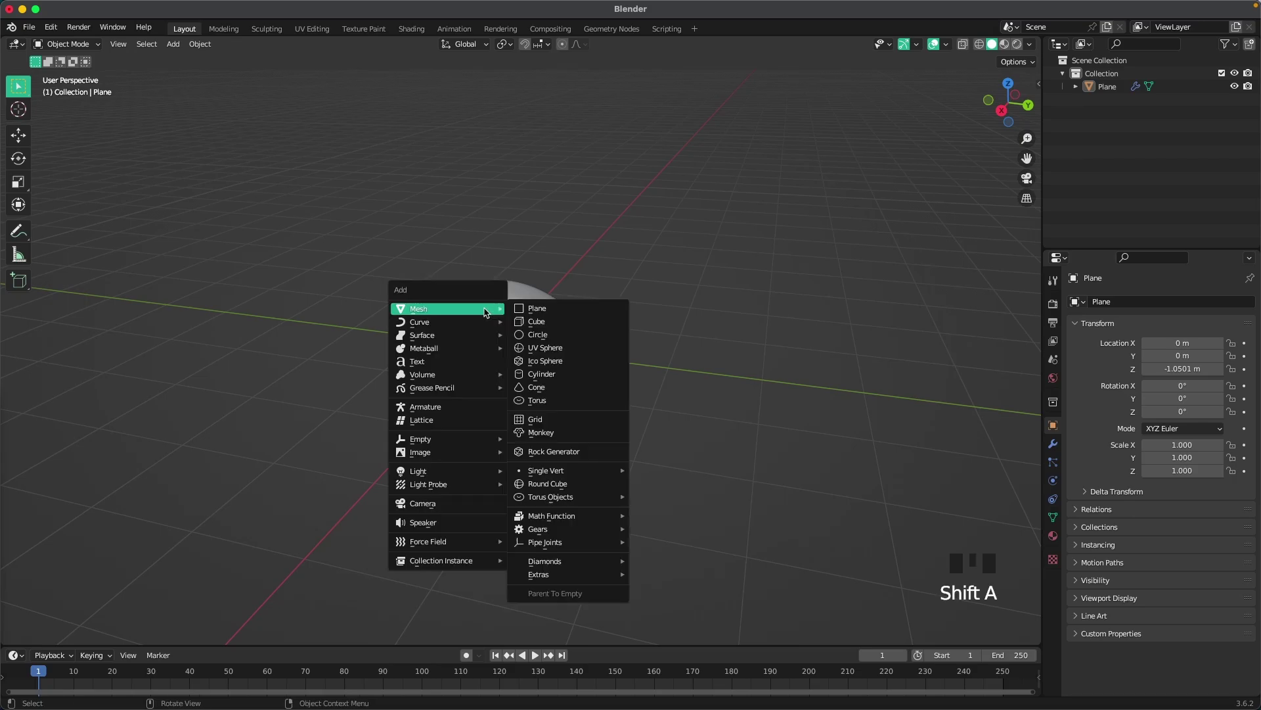
{"action": "left_click", "coordinate": [540, 321]}
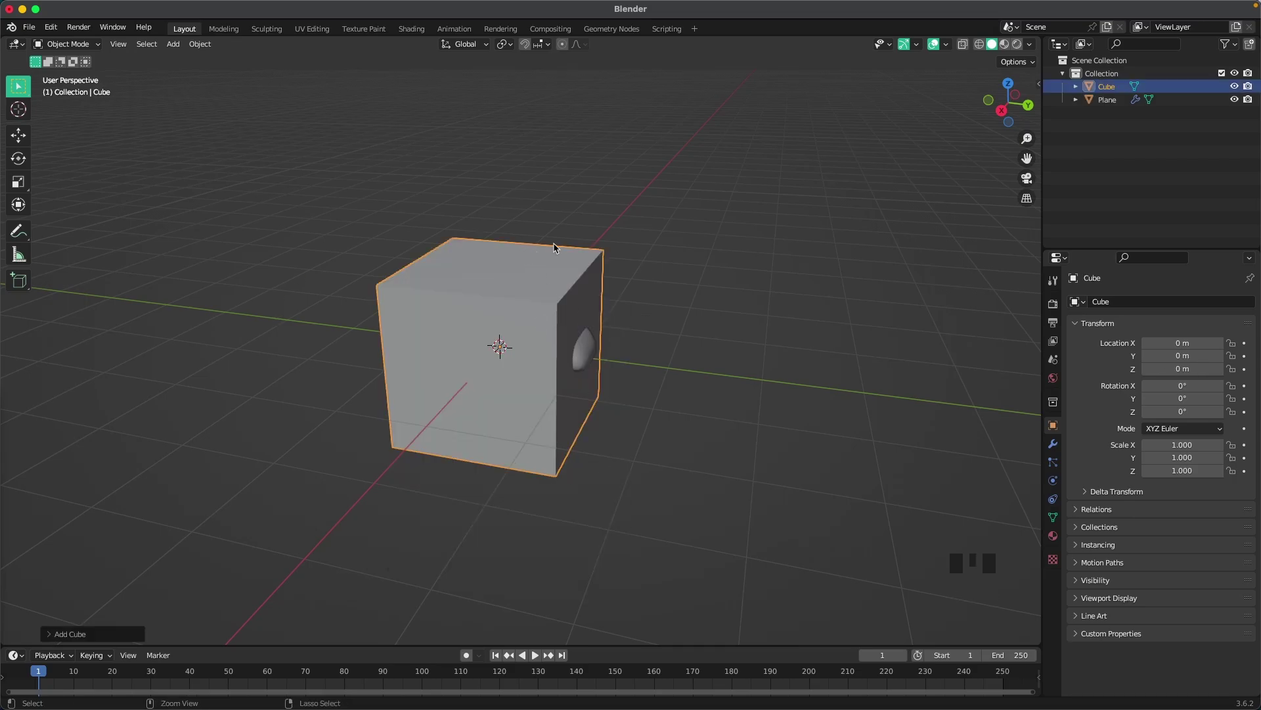
{"action": "key", "text": "ctrl+3"}
{"action": "middle_click_drag", "start_coordinate": [612, 299], "coordinate": [631, 299]}
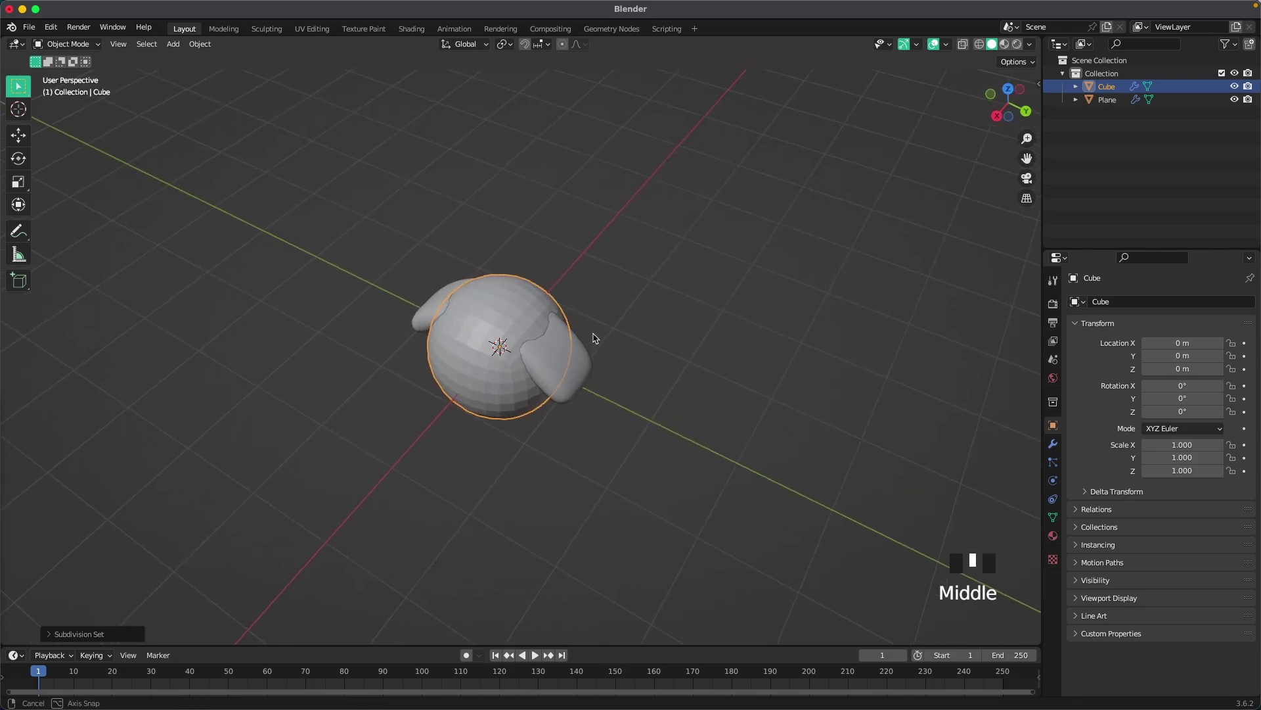
In Edit Mode, scale the whole cube slightly narrower along its local X axis.
{"action": "key", "text": "Tab"}
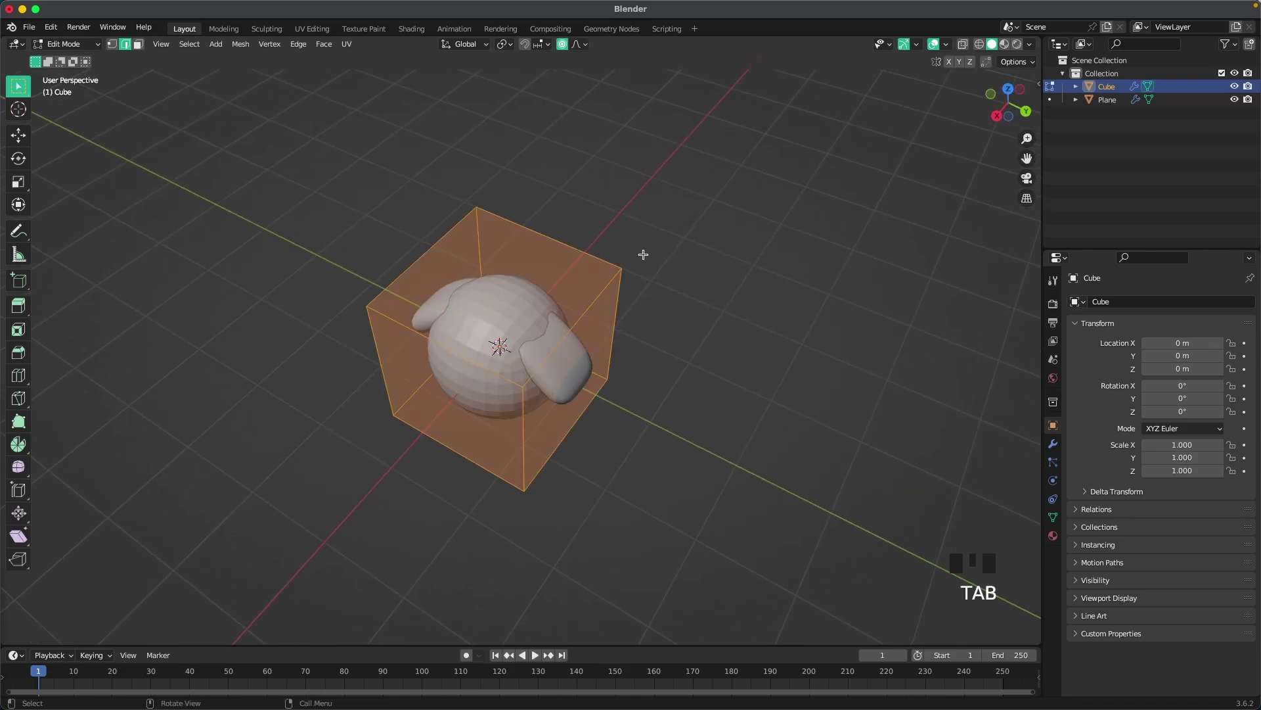
{"action": "key", "text": "s"}
{"action": "key", "text": "x"}
{"action": "key", "text": "x"}
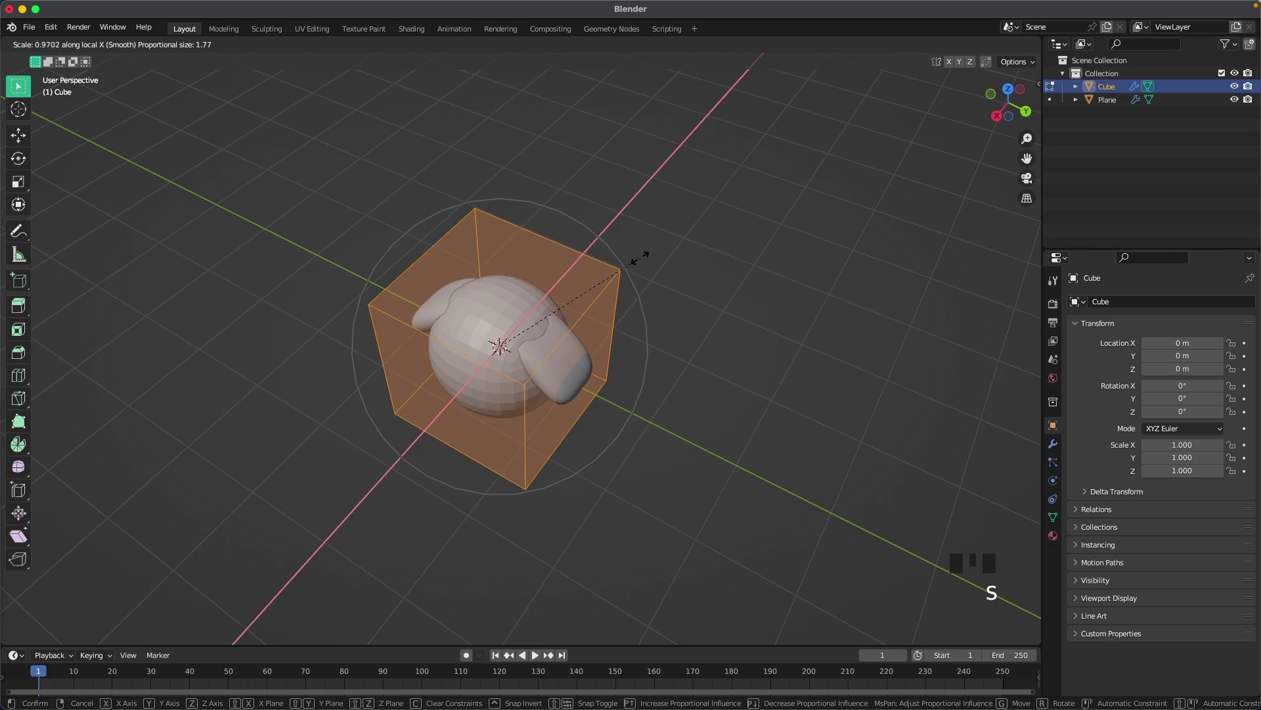
{"action": "left_click", "coordinate": [619, 277]}
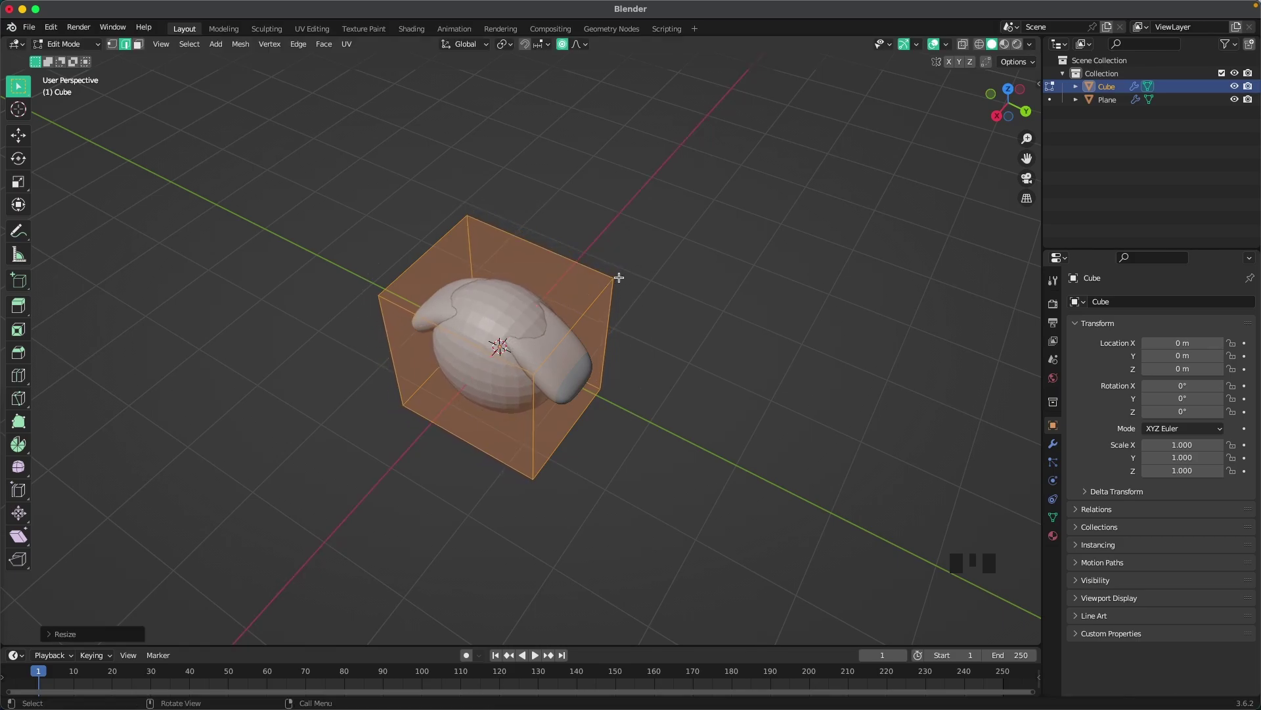
With proportional editing off, scale the cube's top face along Y to roughly a third of its width so the body tapers upward.
{"action": "key", "text": "o"}
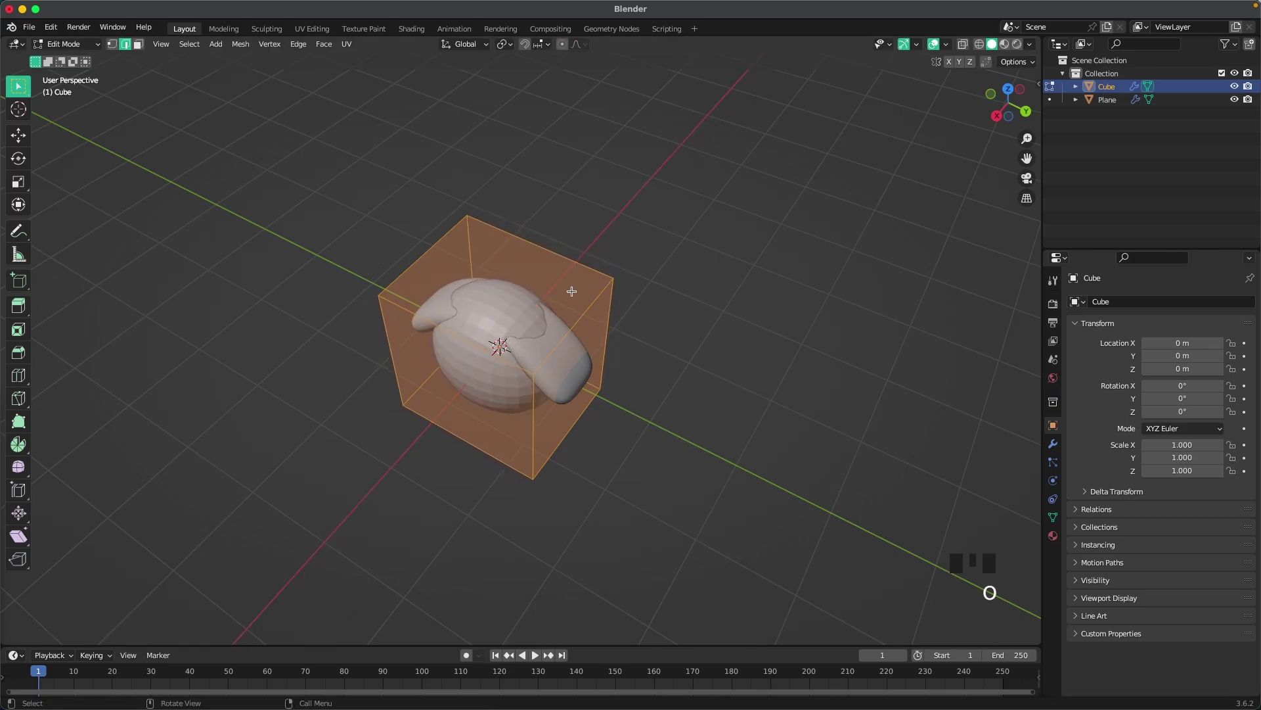
{"action": "middle_click_drag", "start_coordinate": [527, 351], "coordinate": [556, 346]}
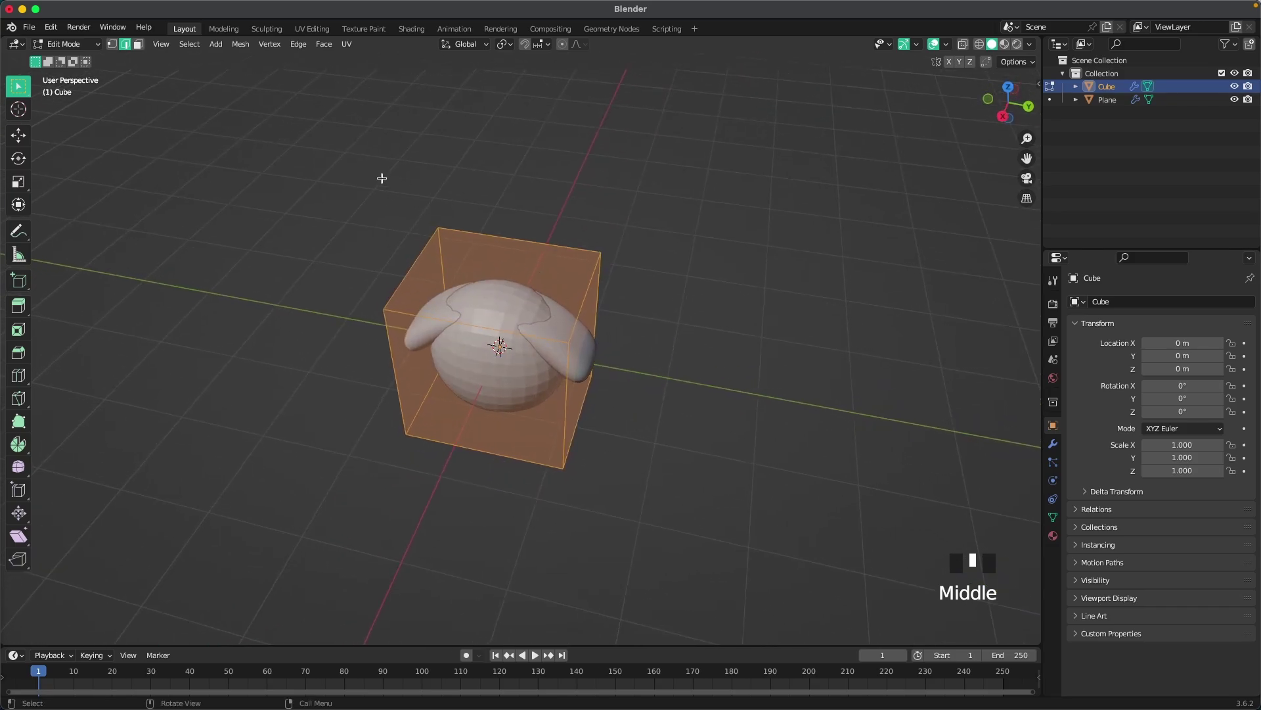
{"action": "key", "text": "3"}
{"action": "left_click", "coordinate": [584, 297]}
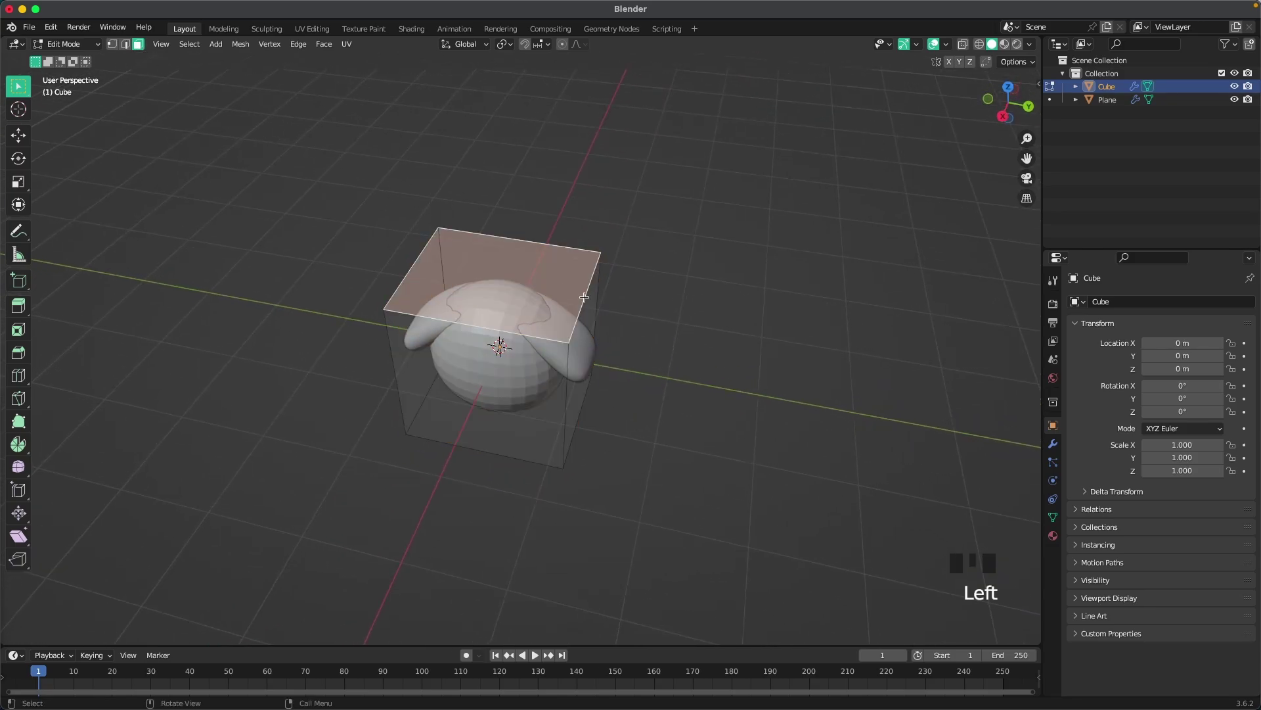
{"action": "key", "text": "s"}
{"action": "key", "text": "y"}
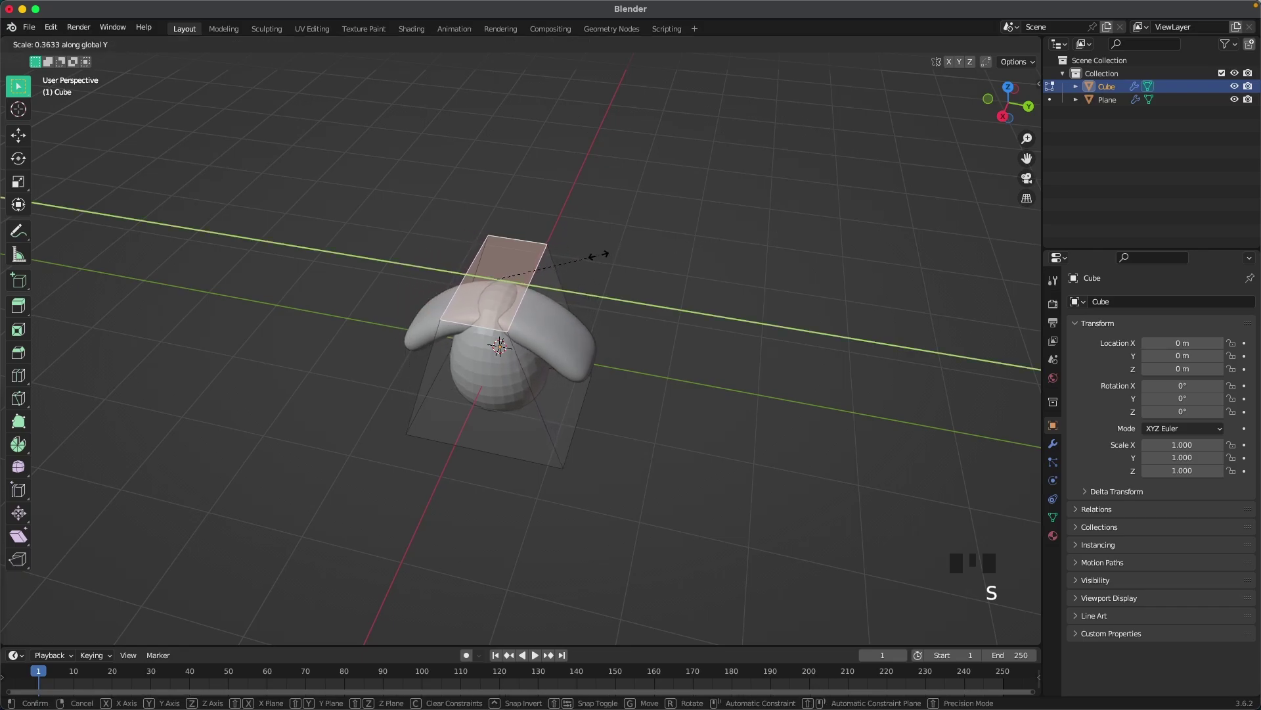
{"action": "left_click", "coordinate": [578, 258]}
Inset the tapered cube's front face by about 0.19 m.
{"action": "middle_click_drag", "start_coordinate": [582, 392], "coordinate": [493, 378]}
{"action": "left_click", "coordinate": [490, 388]}
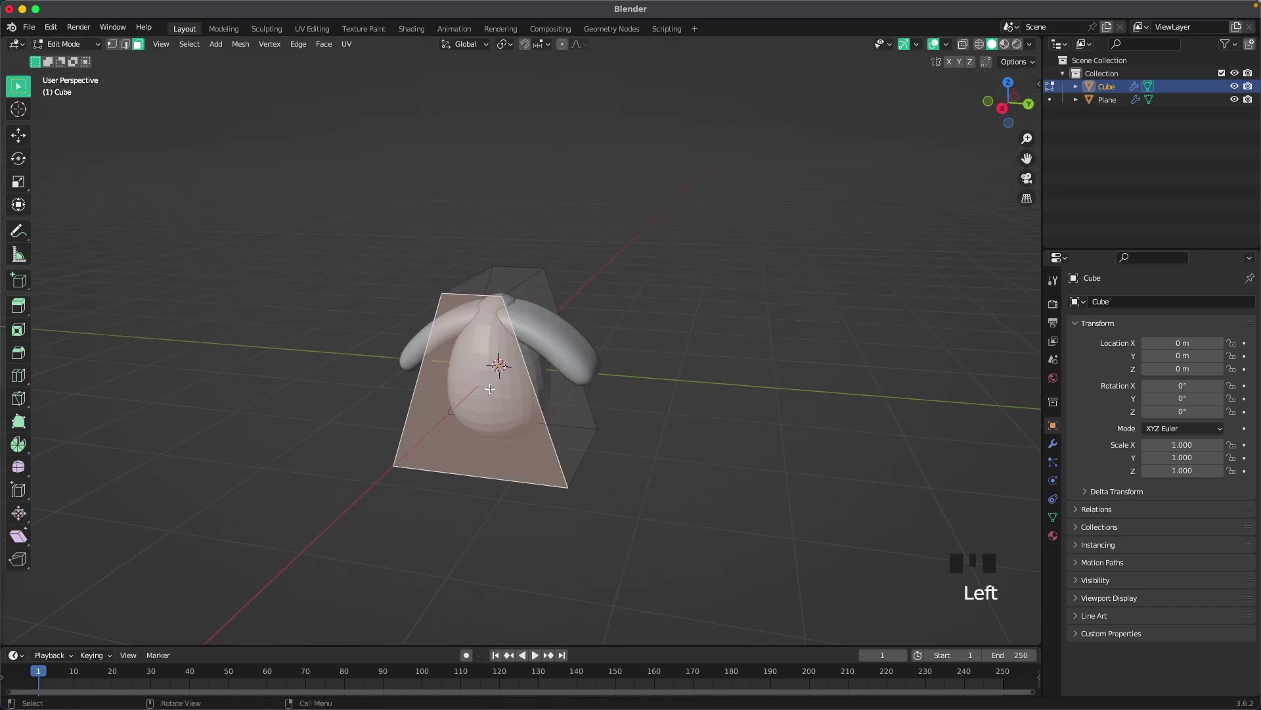
{"action": "key", "text": "i"}
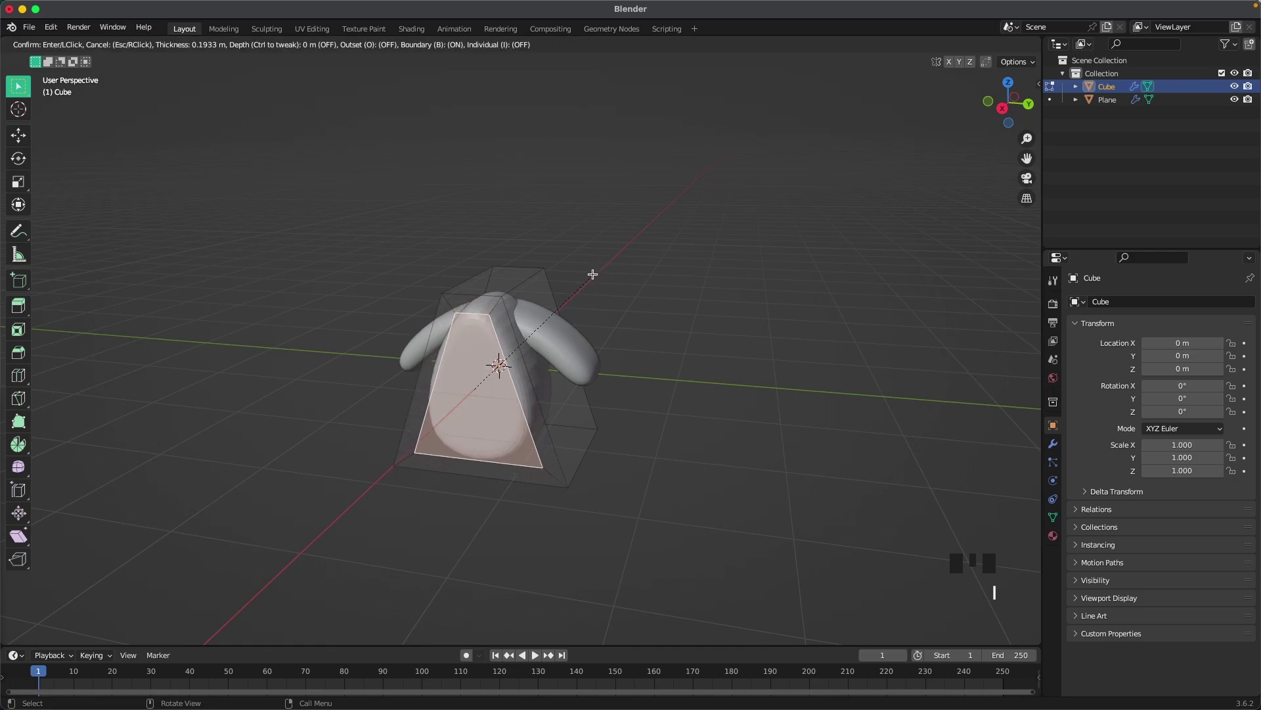
{"action": "left_click", "coordinate": [590, 275]}
Extrude the inset front face slightly inward to form a recess, then inset the recessed face by a small margin.
{"action": "middle_click_drag", "start_coordinate": [591, 276], "coordinate": [576, 322]}
{"action": "key", "text": "e"}
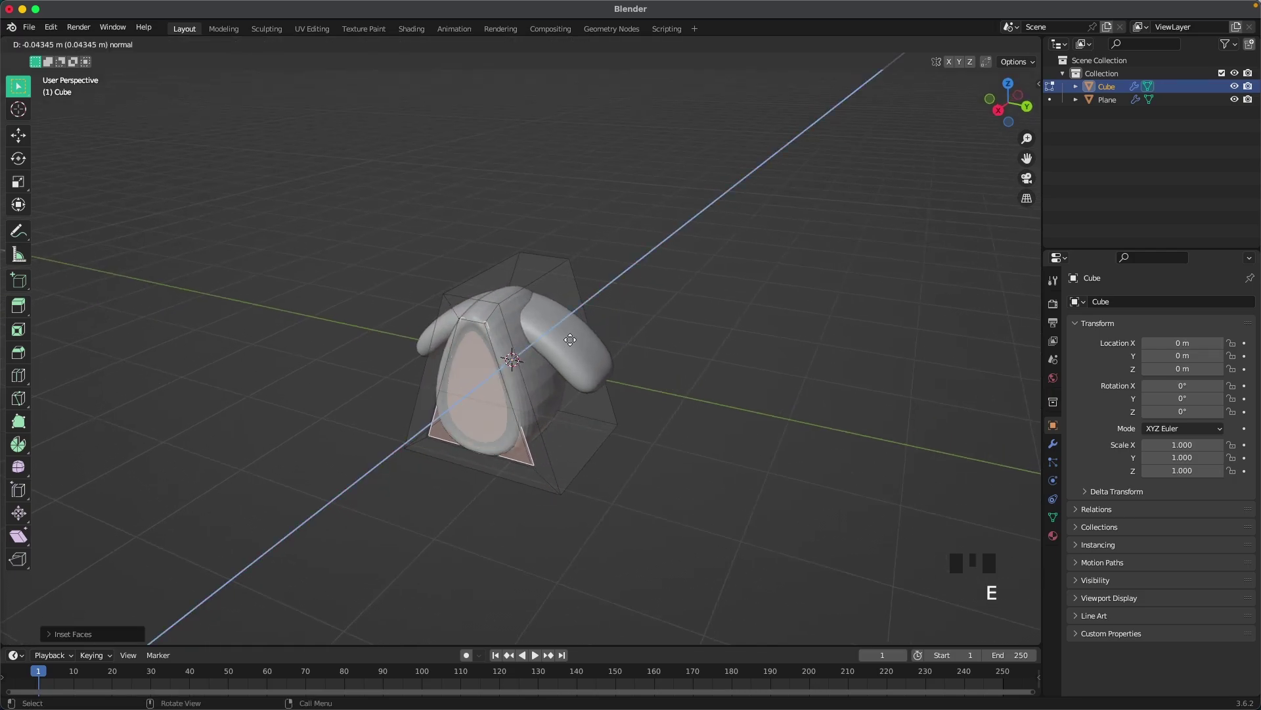
{"action": "left_click", "coordinate": [574, 337]}
{"action": "key", "text": "i"}
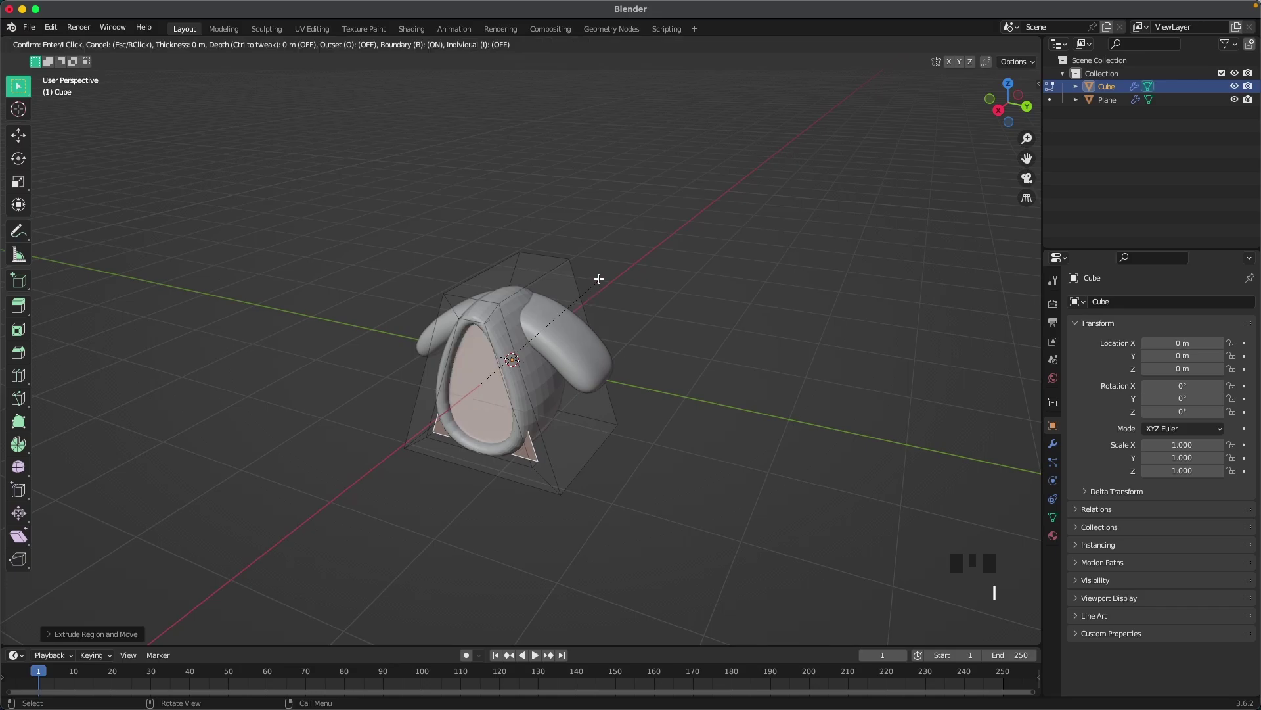
{"action": "left_click", "coordinate": [596, 282]}
Add a loop cut around the front rim and a horizontal loop cut slid down near the base to sharpen the edges.
{"action": "scroll", "coordinate": [490, 317], "scroll_direction": "up", "scroll_amount": 2}
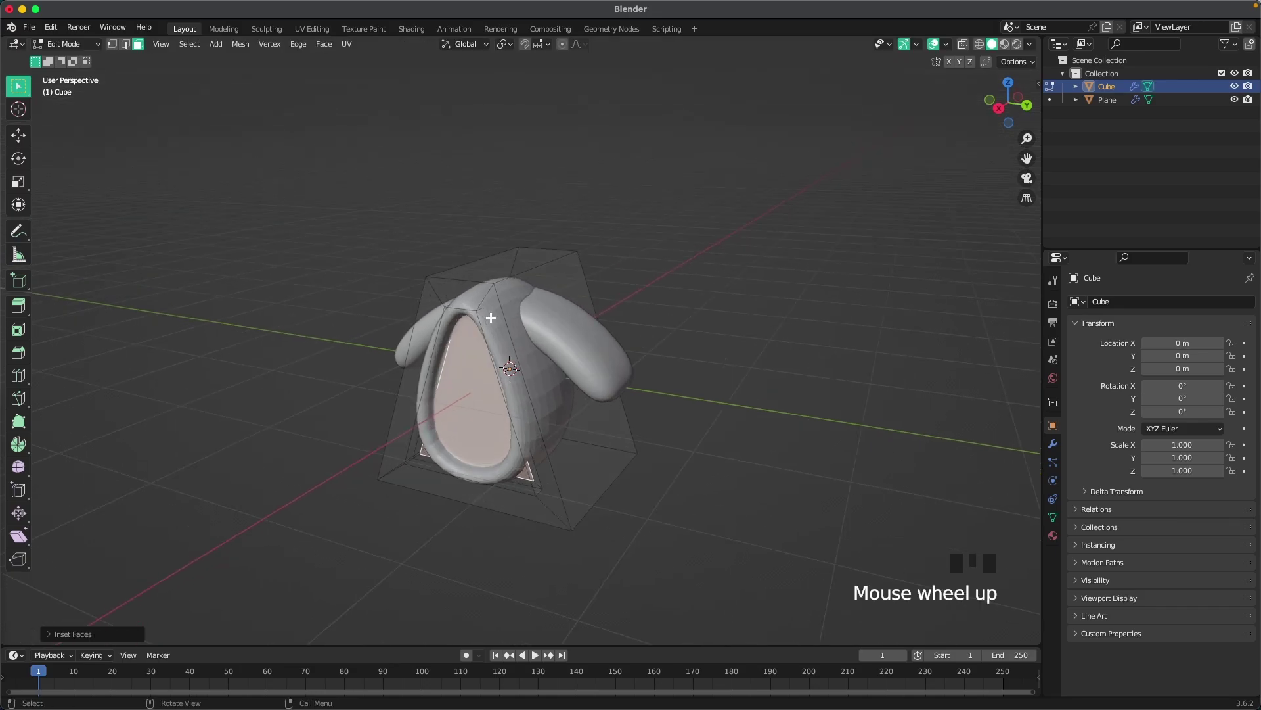
{"action": "key", "text": "ctrl+r"}
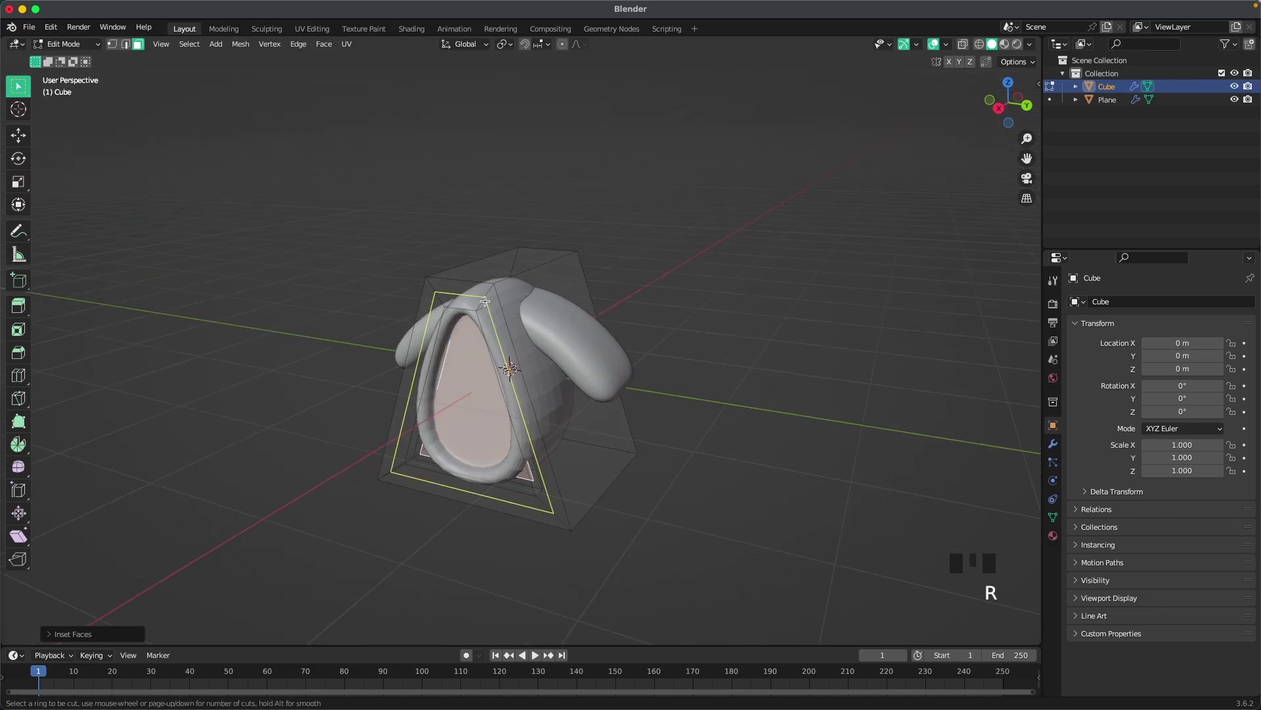
{"action": "left_click", "coordinate": [578, 284]}
{"action": "left_click", "coordinate": [640, 339]}
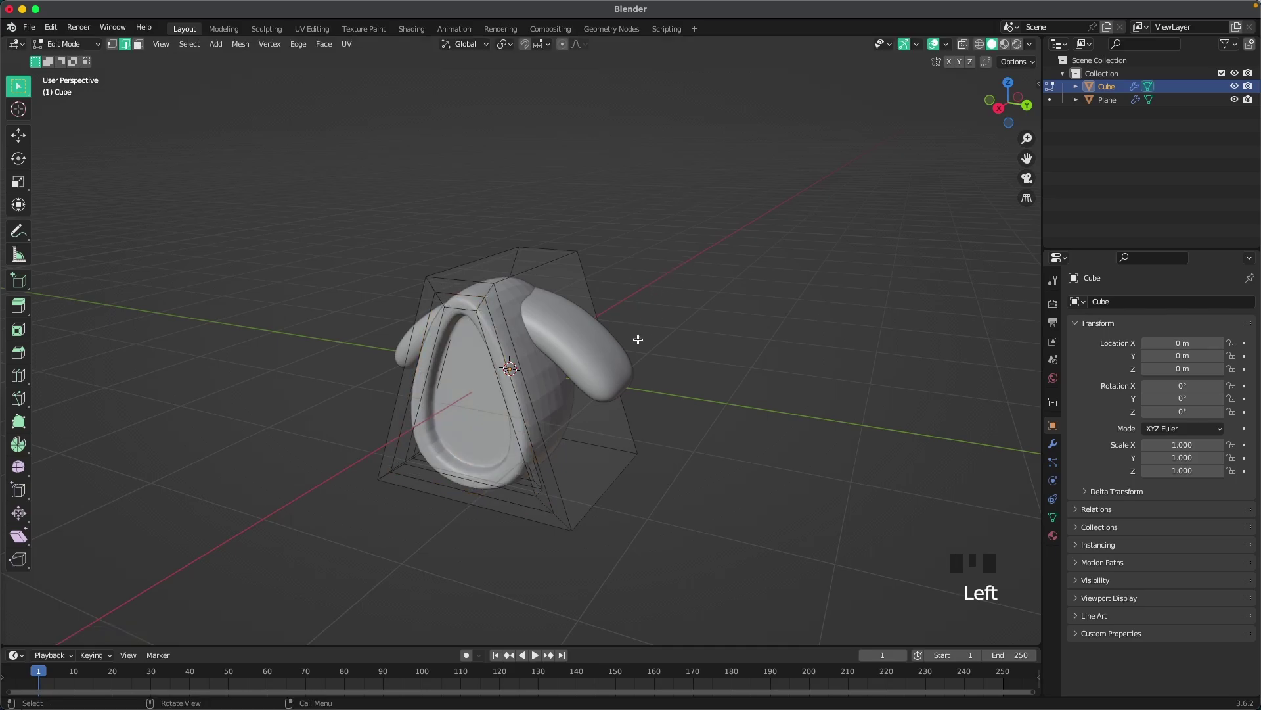
{"action": "key", "text": "ctrl+r"}
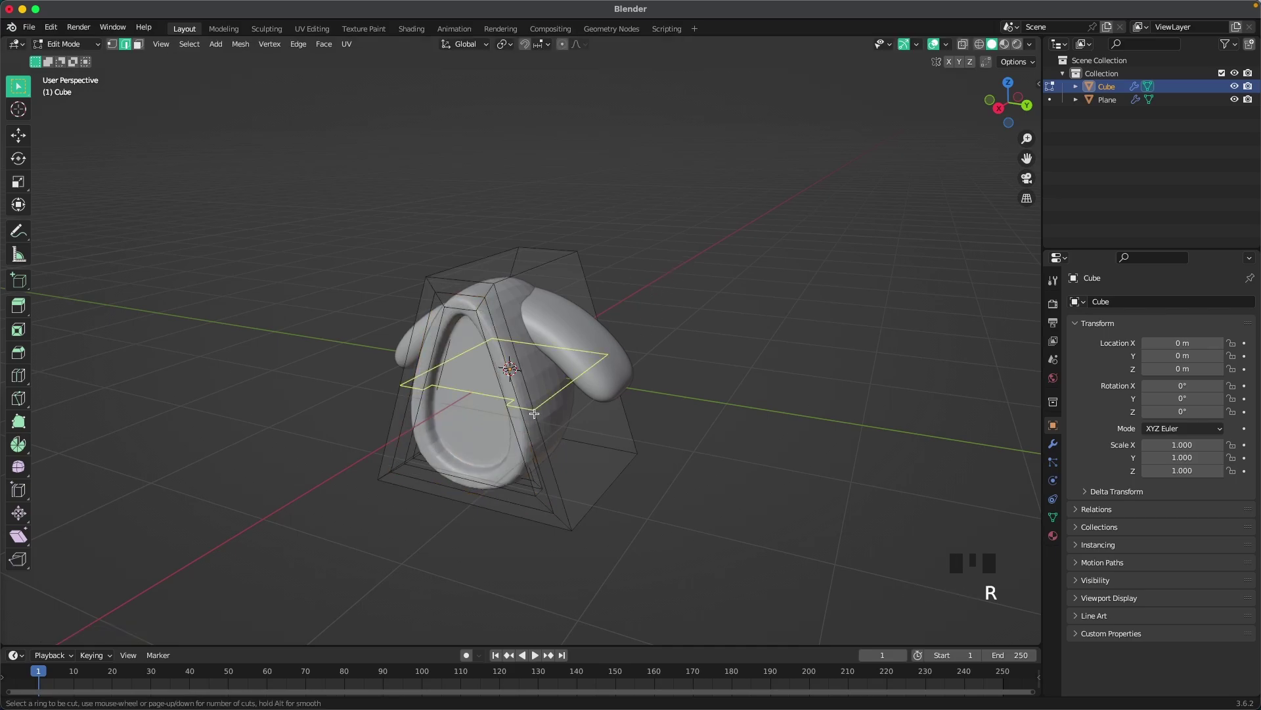
{"action": "left_click", "coordinate": [534, 413]}
{"action": "left_click", "coordinate": [601, 551]}
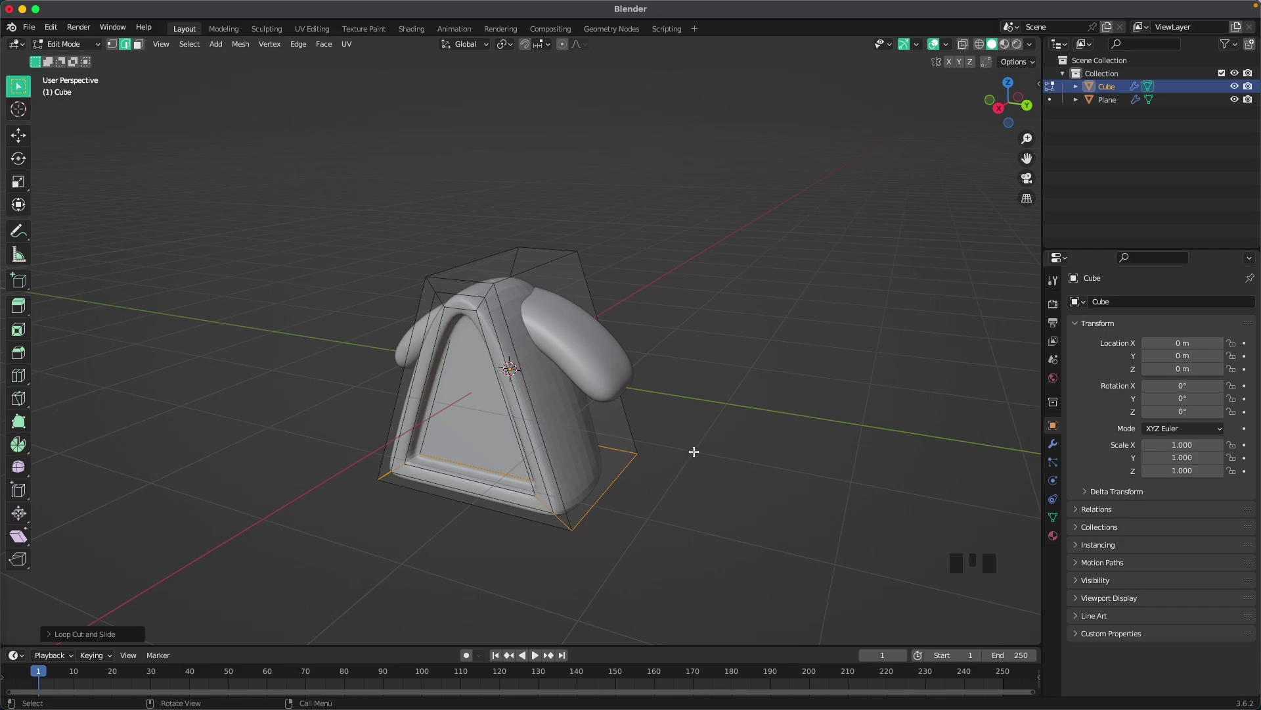
Return to Object Mode and apply Shade Auto Smooth to the tapered body.
{"action": "scroll", "coordinate": [694, 451], "scroll_direction": "down", "scroll_amount": 2}
{"action": "key", "text": "Tab"}
{"action": "right_click", "coordinate": [512, 431]}
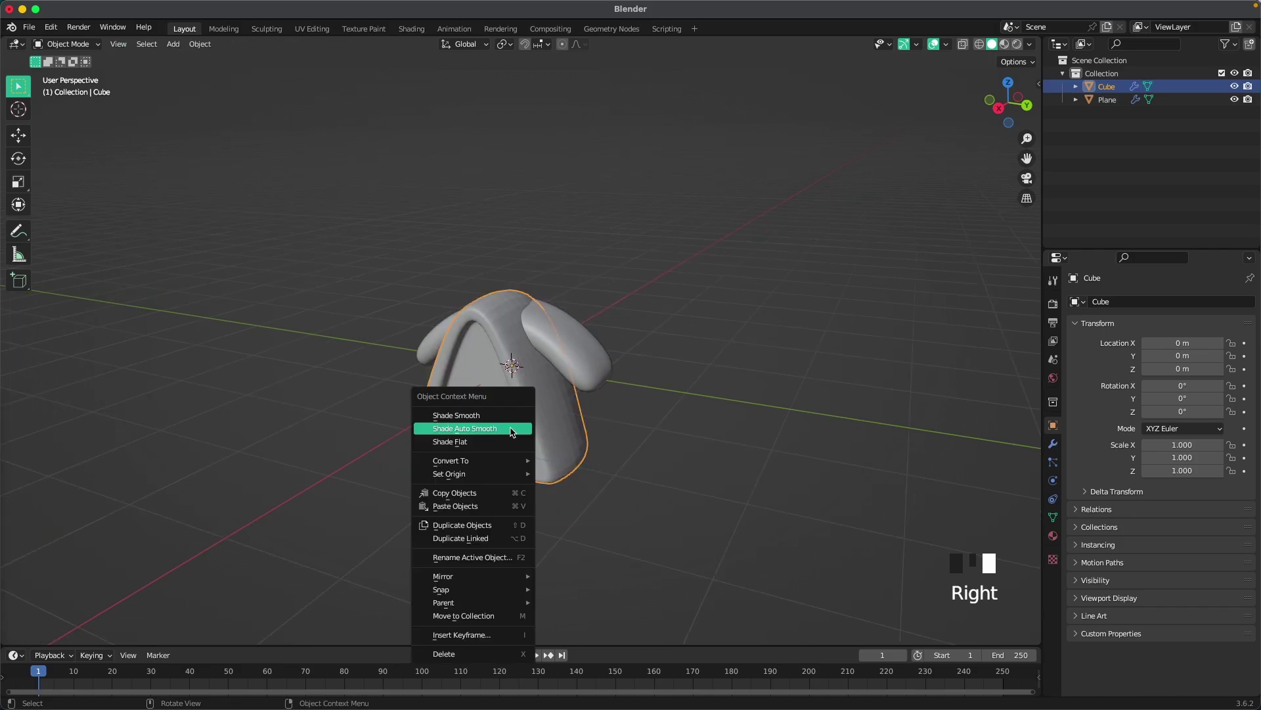
{"action": "left_click", "coordinate": [511, 431]}
In front view, select both the tapered body and the arched strip and rotate them -90° about the global Z axis.
{"action": "middle_click_drag", "start_coordinate": [559, 413], "coordinate": [587, 417]}
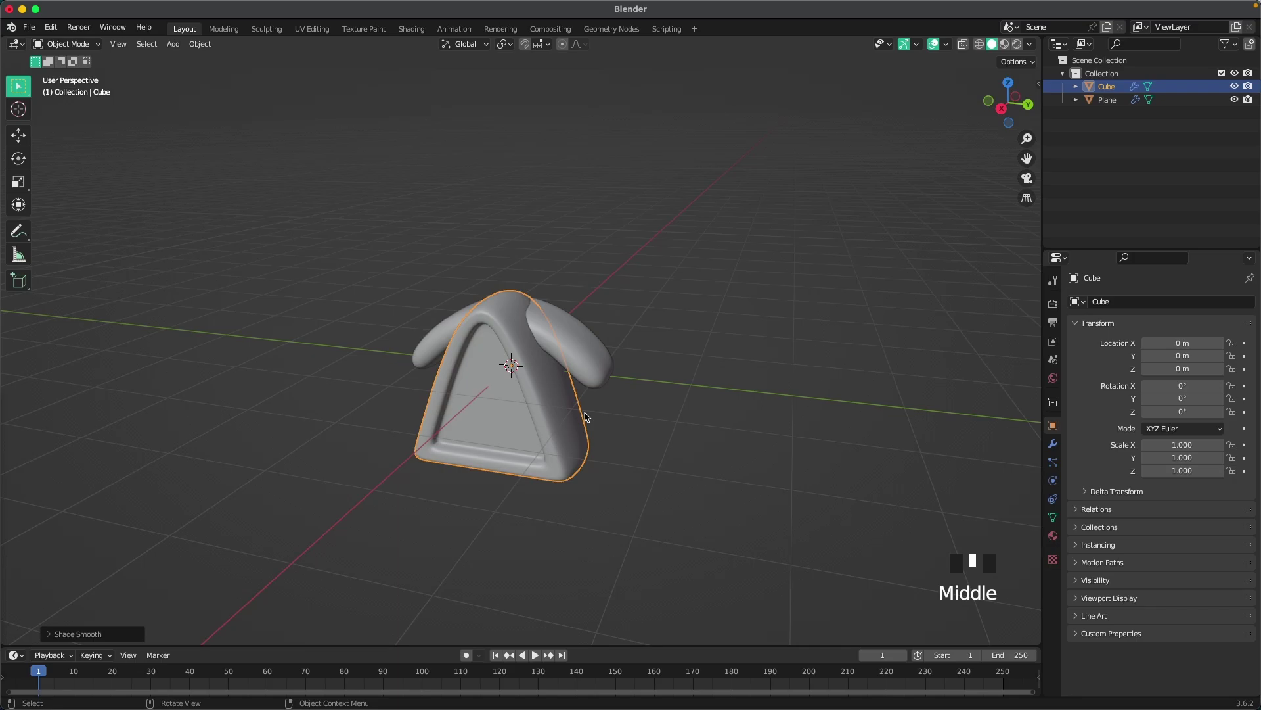
{"action": "key", "text": "grave"}
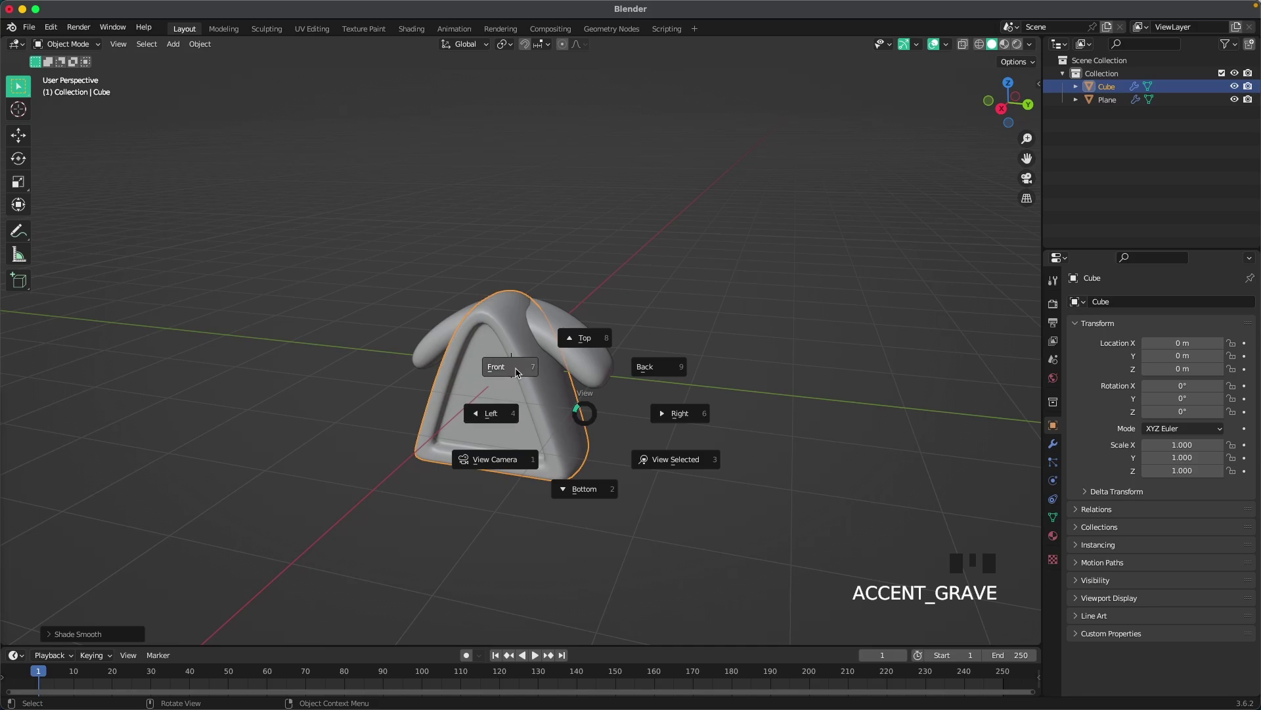
{"action": "left_click", "coordinate": [526, 384]}
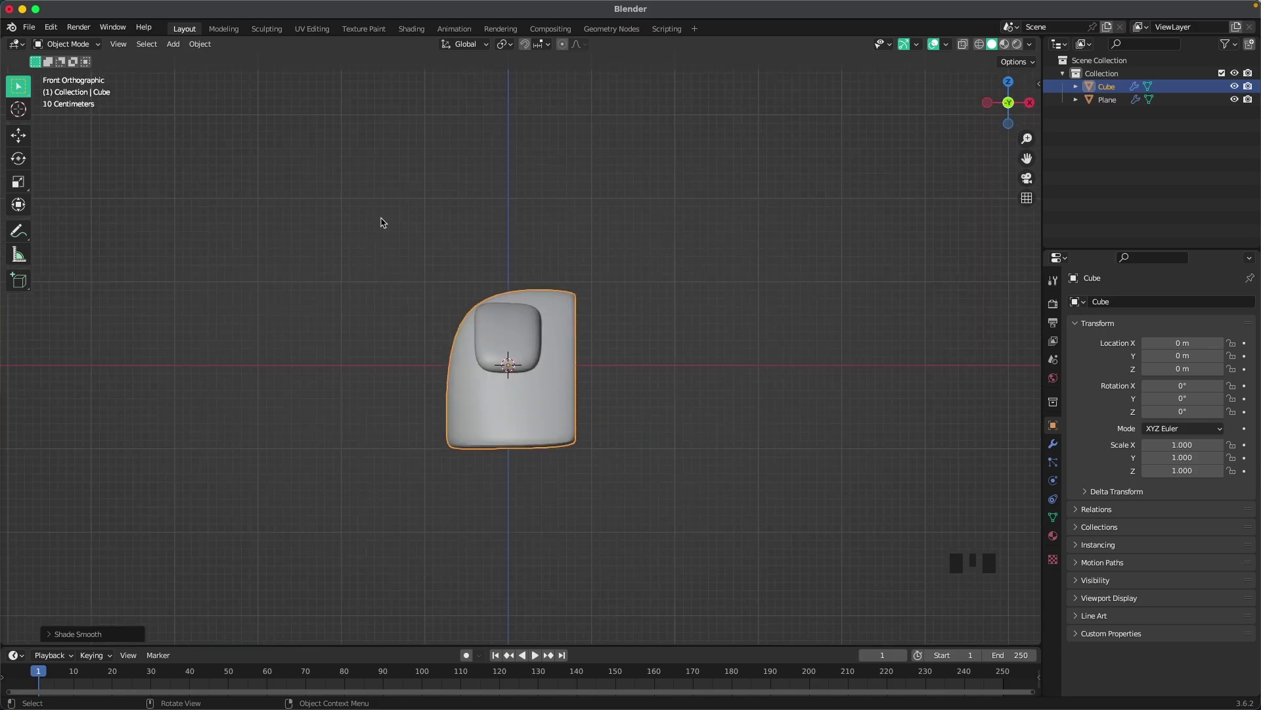
{"action": "left_click_drag", "start_coordinate": [383, 222], "coordinate": [626, 472]}
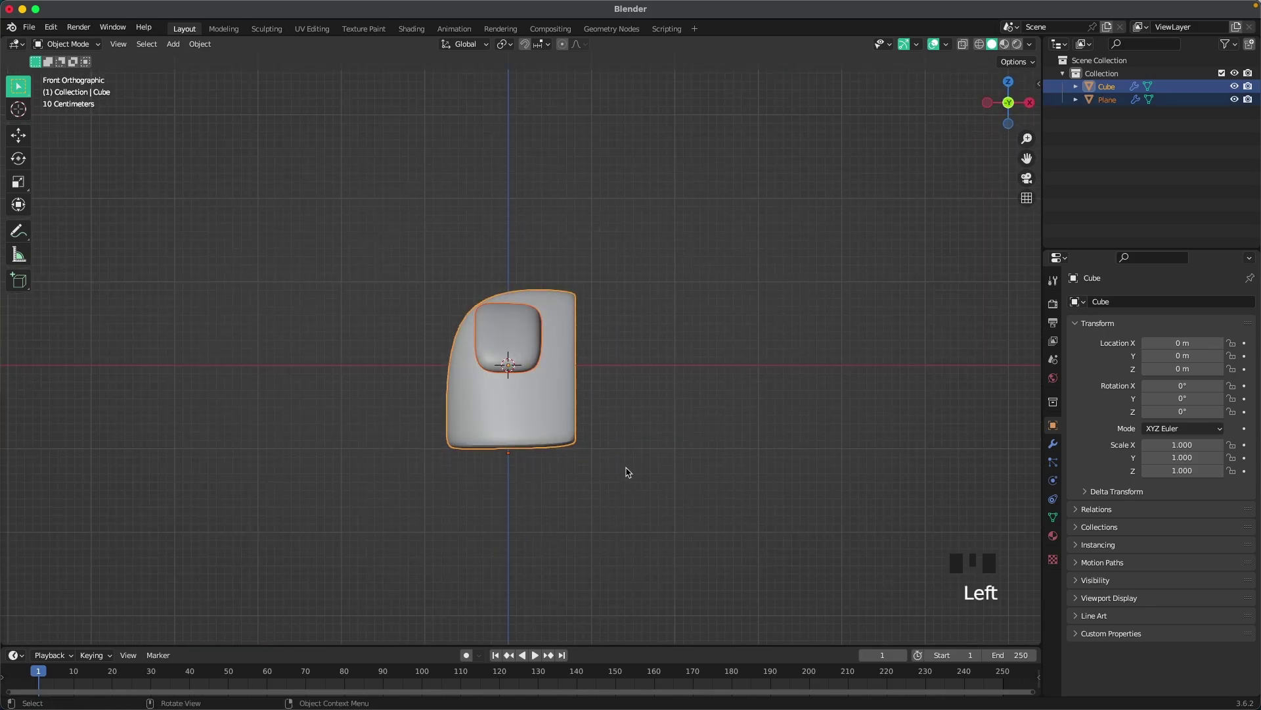
{"action": "key", "text": "r"}
{"action": "key", "text": "z"}
{"action": "key", "text": "9"}
{"action": "key", "text": "0"}
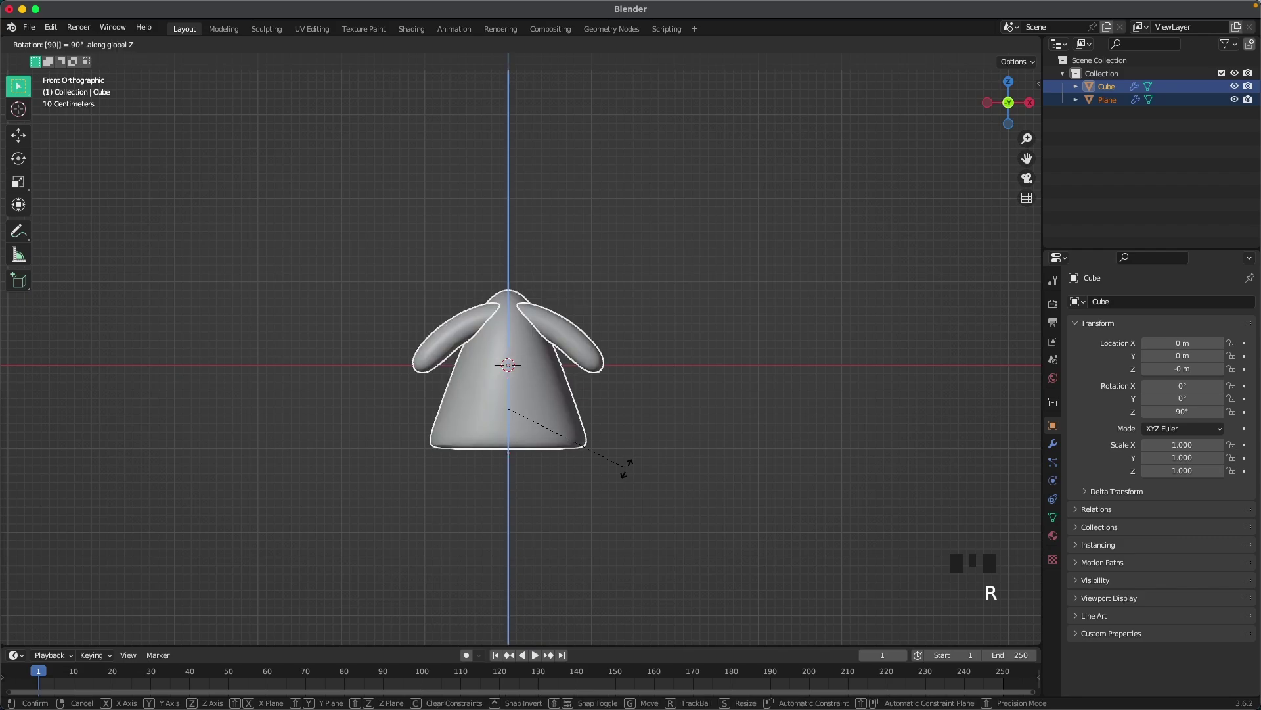
{"action": "key", "text": "minus"}
{"action": "key", "text": "Return"}
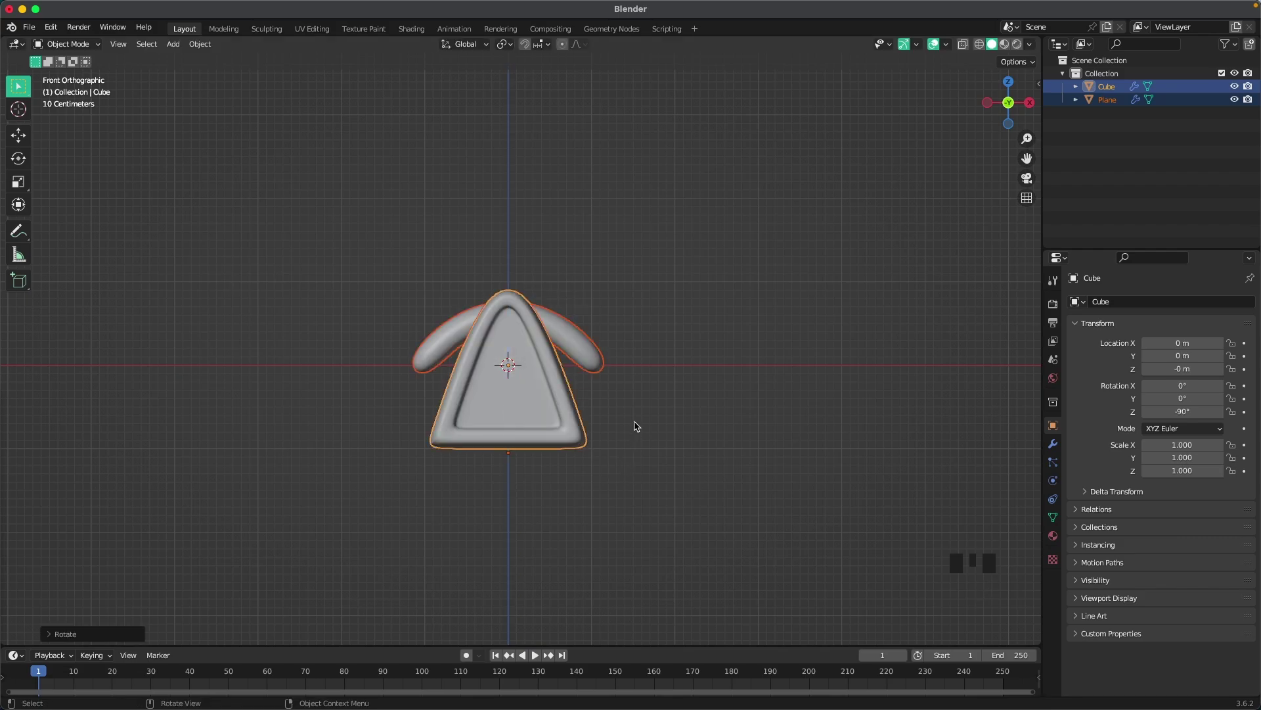
Select only the tapered body and move it above the strip's right half, to about X 0.9 m and Z 1.3 m.
{"action": "scroll", "coordinate": [657, 417], "scroll_direction": "up", "scroll_amount": 2}
{"action": "double_click", "coordinate": [534, 439]}
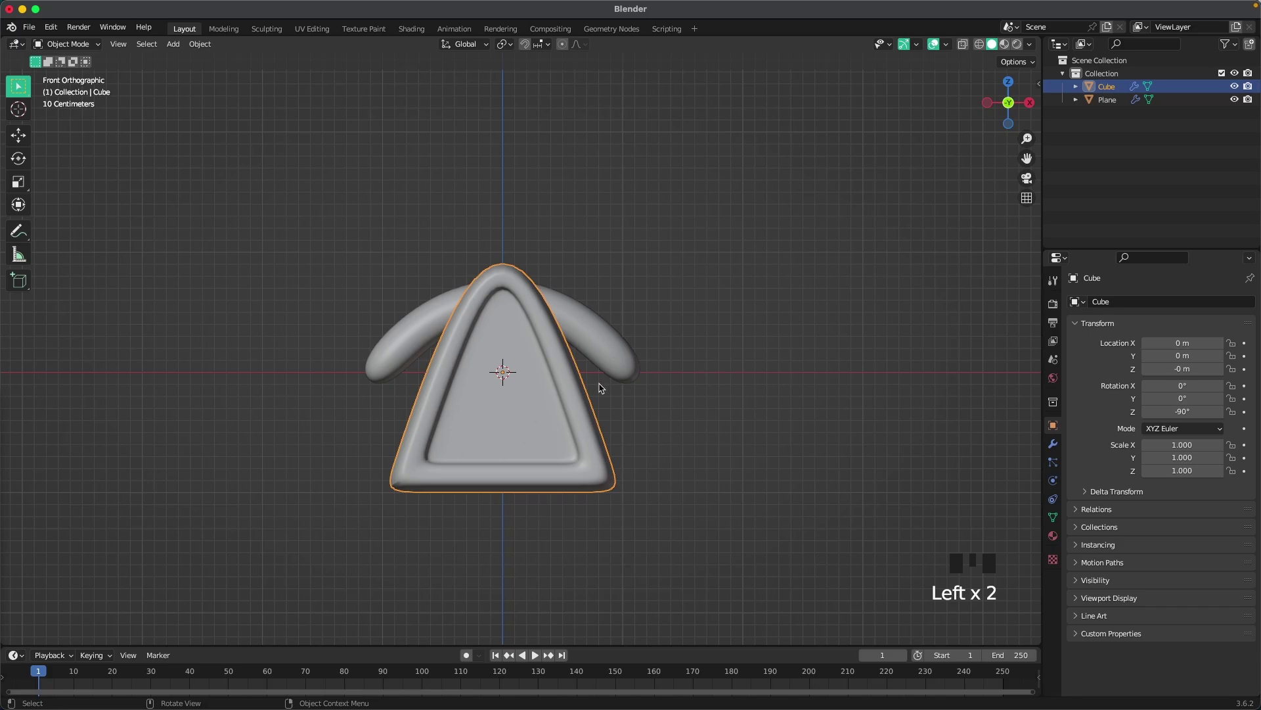
{"action": "key", "text": "g"}
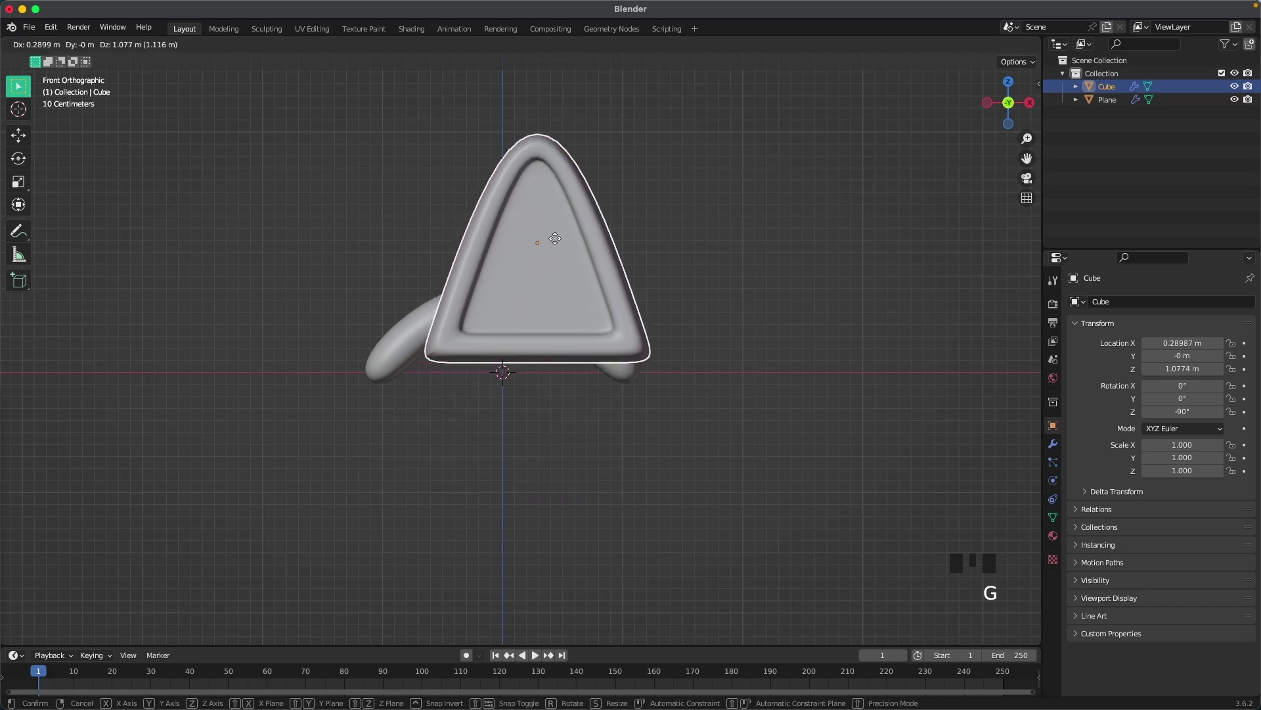
{"action": "left_click", "coordinate": [655, 217]}
In Edit Mode, scale the entire tapered body down to about half its size.
{"action": "key", "text": "Tab"}
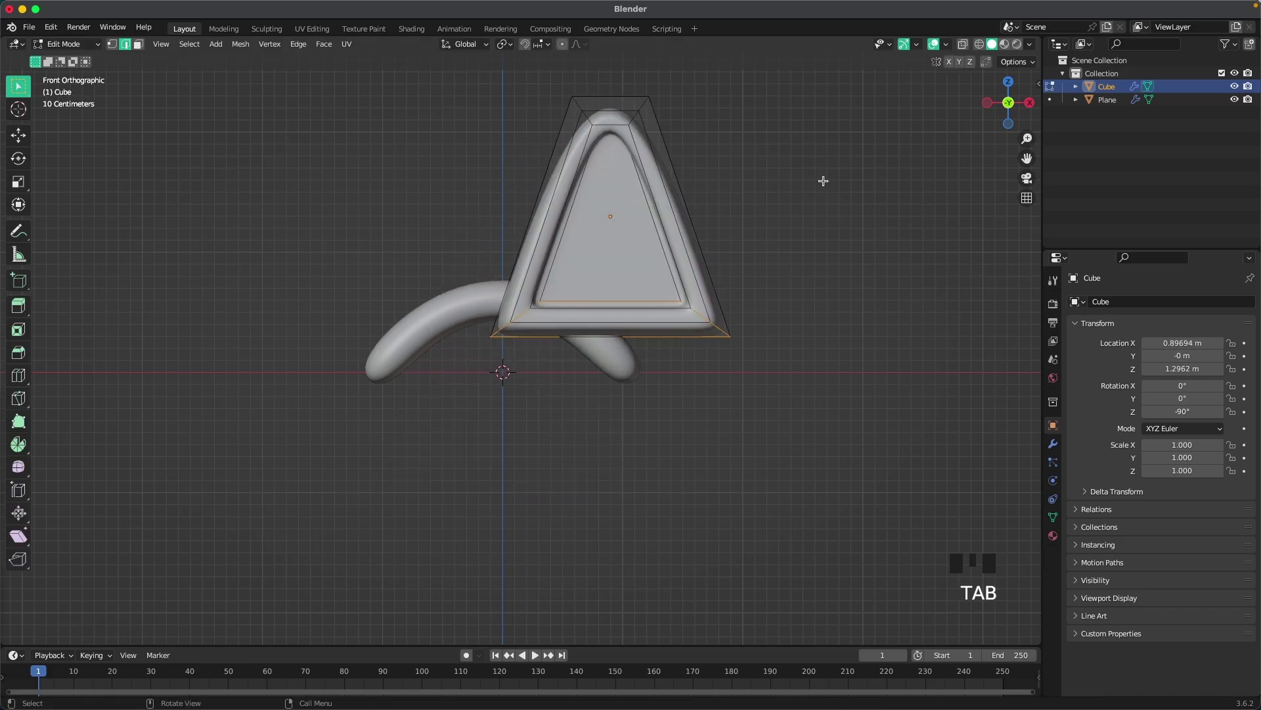
{"action": "key", "text": "a"}
{"action": "key", "text": "s"}
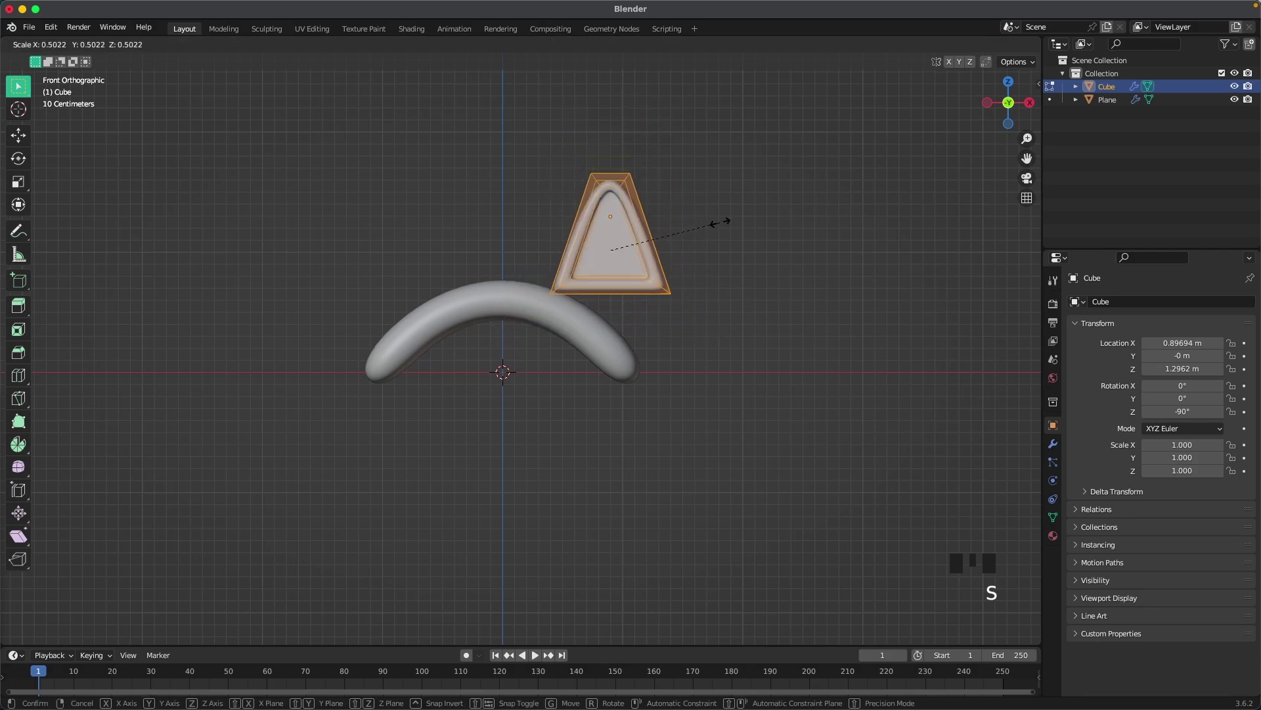
{"action": "left_click", "coordinate": [714, 224]}
{"action": "key", "text": "Tab"}
Rotate the small ear clockwise by about 35° and set it on the strip's right slope, at about X 1.06 m and Z 0.83 m.
{"action": "key", "text": "r"}
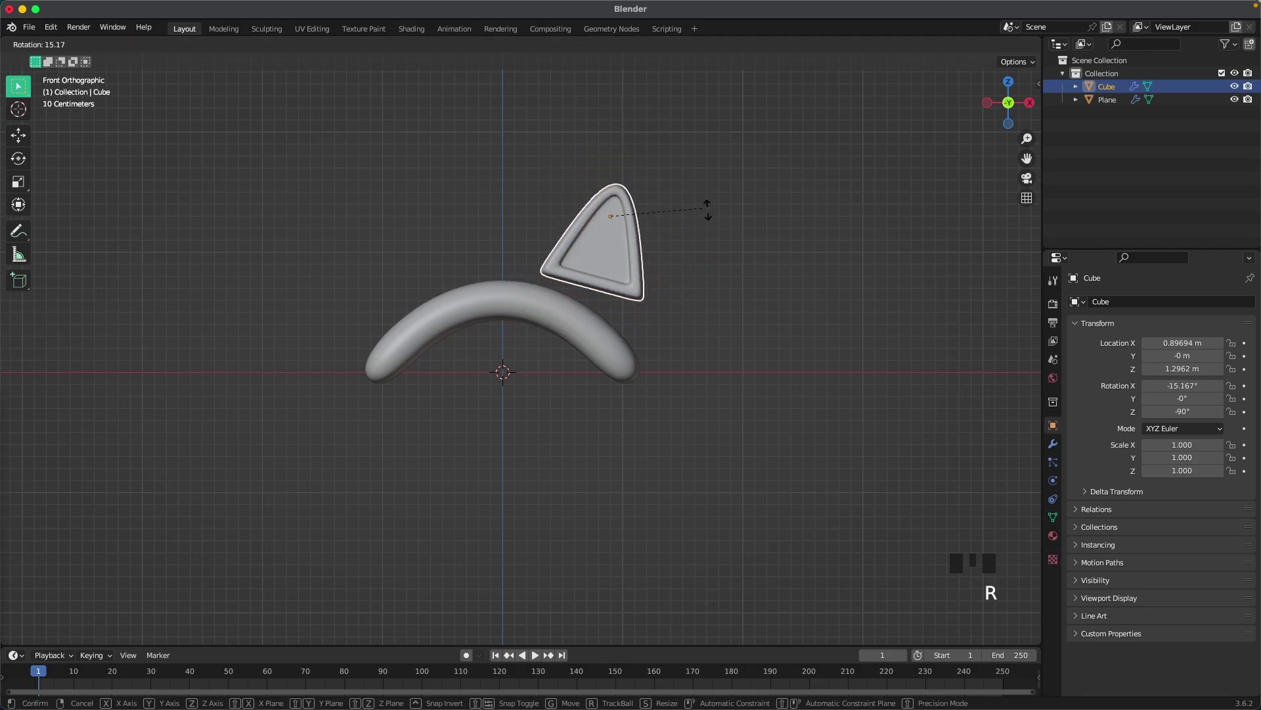
{"action": "left_click", "coordinate": [714, 233]}
{"action": "key", "text": "g"}
{"action": "left_click", "coordinate": [731, 280]}
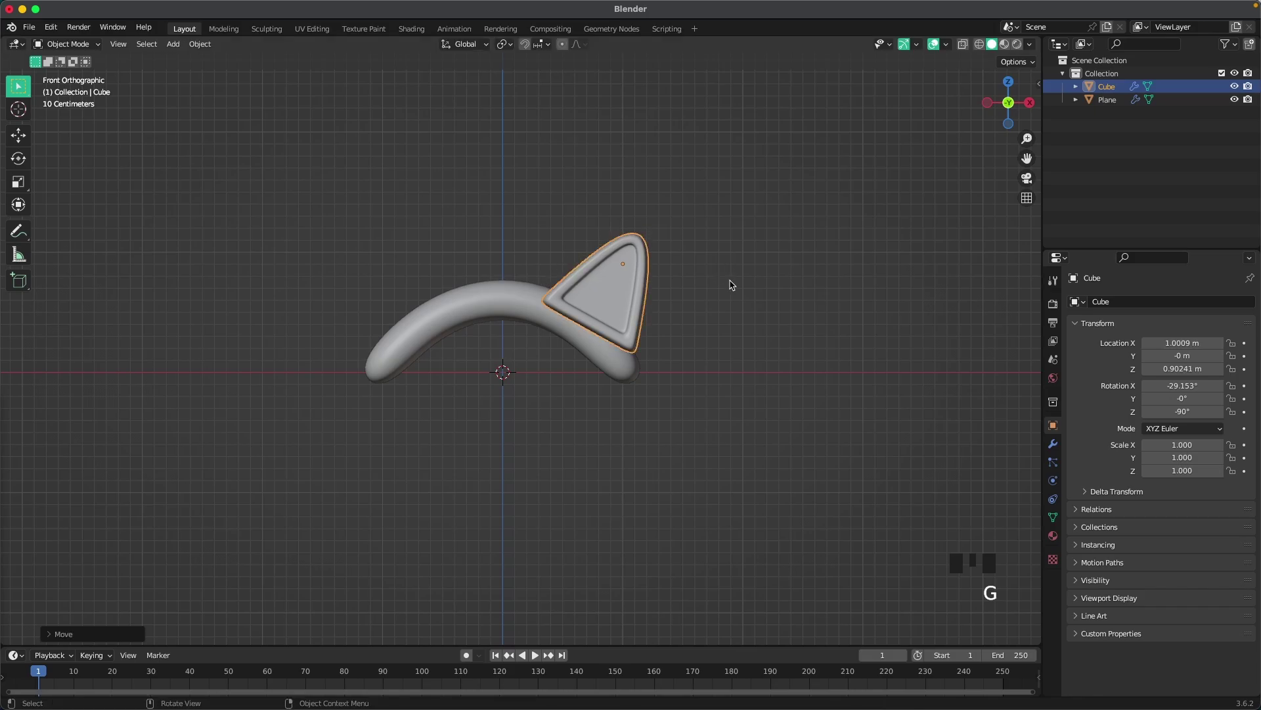
{"action": "key", "text": "r"}
{"action": "left_click", "coordinate": [732, 297]}
{"action": "key", "text": "g"}
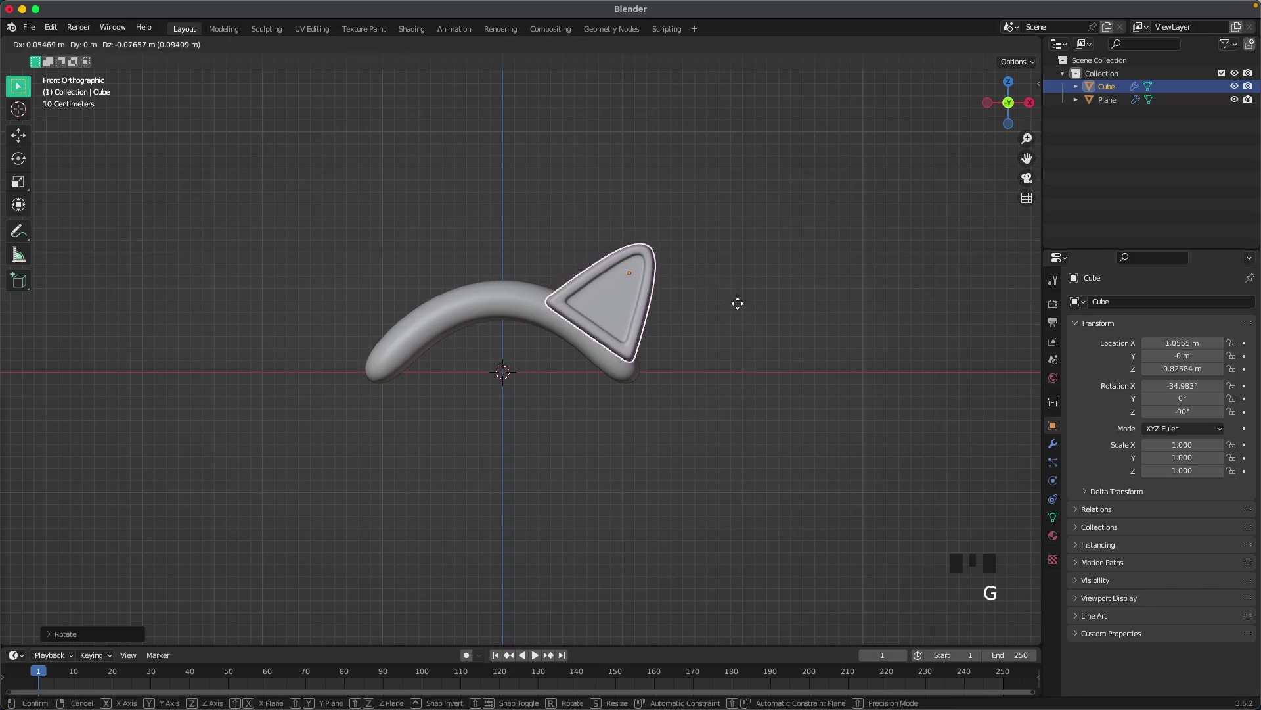
{"action": "left_click", "coordinate": [738, 303]}
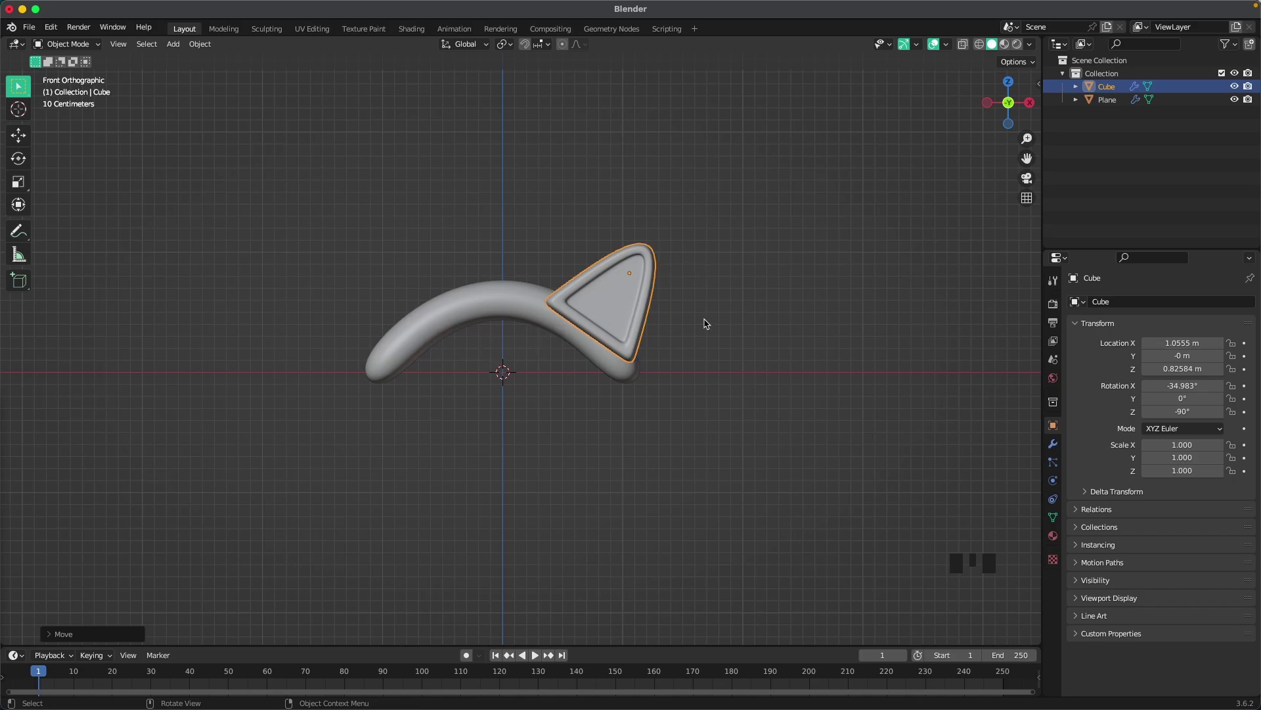
Shrink the ear mesh slightly, tilt it to about 38° and nudge it to about X 1.1 m and Z 0.77 m on the strip.
{"action": "key", "text": "Tab"}
{"action": "key", "text": "s"}
{"action": "left_click", "coordinate": [764, 268]}
{"action": "key", "text": "Tab"}
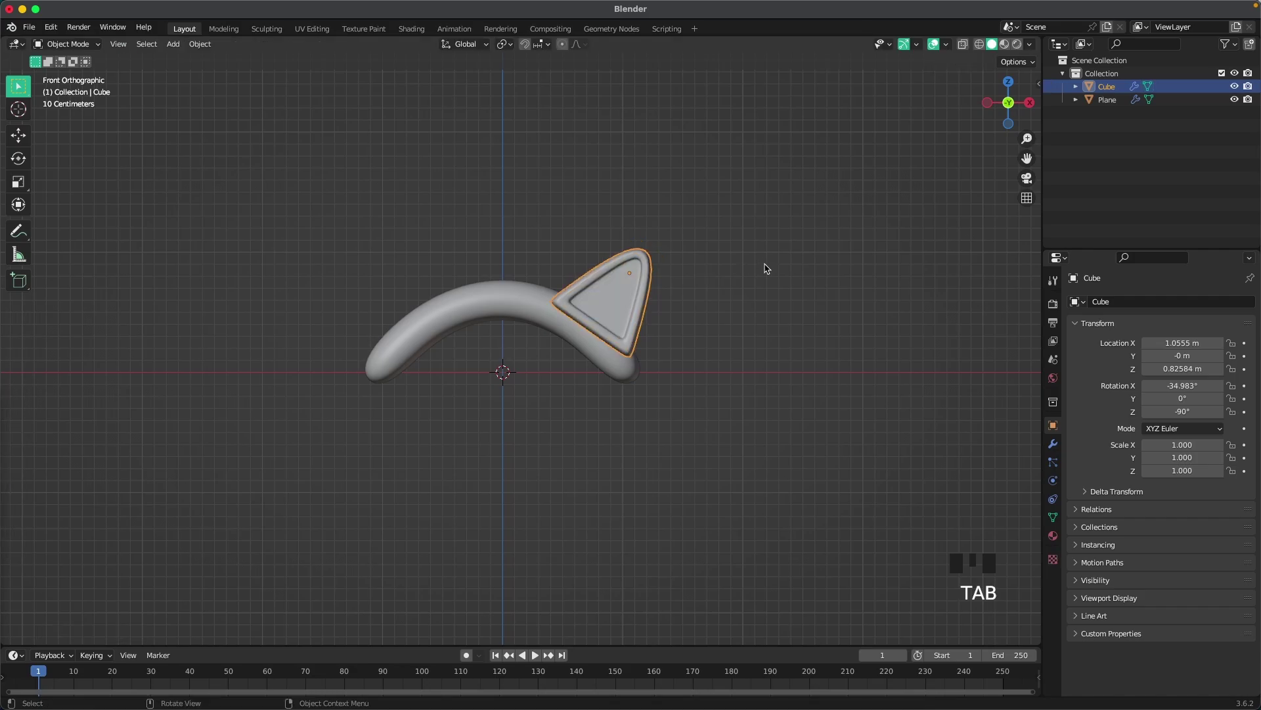
{"action": "key", "text": "r"}
{"action": "left_click", "coordinate": [769, 268]}
{"action": "key", "text": "g"}
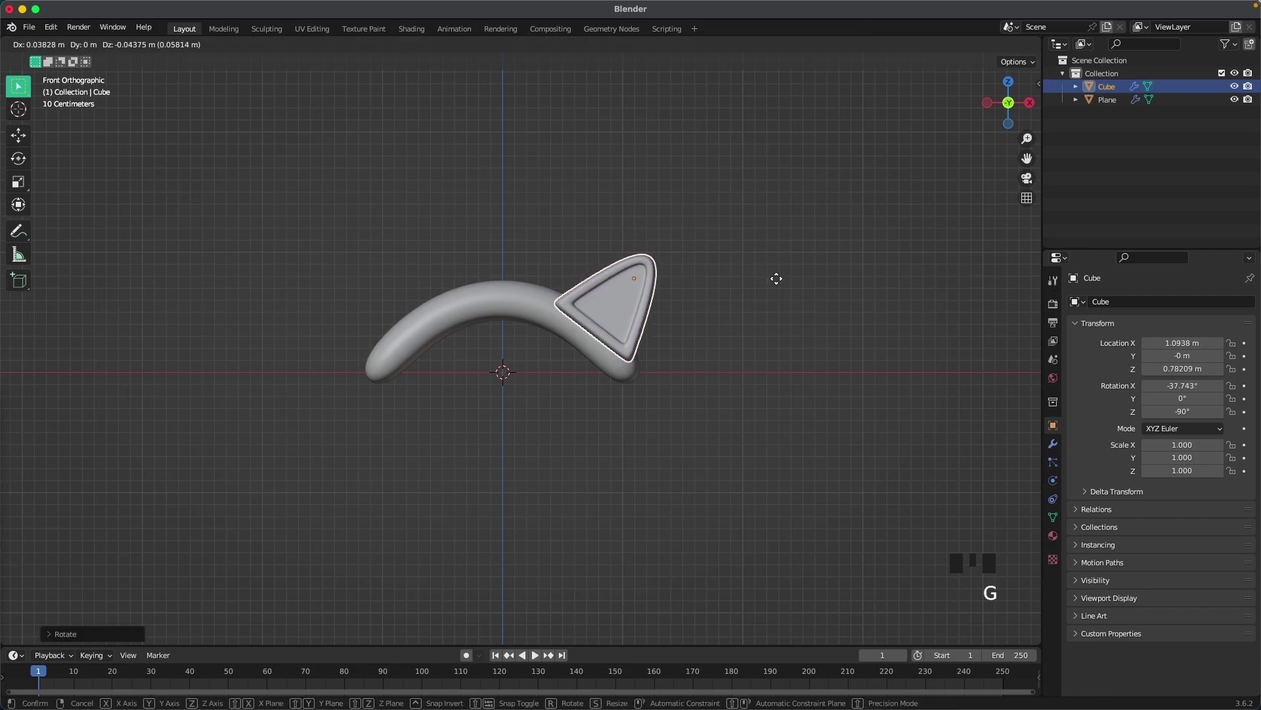
{"action": "left_click", "coordinate": [777, 279]}
In top view, move the ear along the Y axis by about 0.32 m to centre it across the strip's width.
{"action": "middle_click_drag", "start_coordinate": [770, 276], "coordinate": [710, 351]}
{"action": "scroll", "coordinate": [714, 352], "scroll_direction": "down", "scroll_amount": 1}
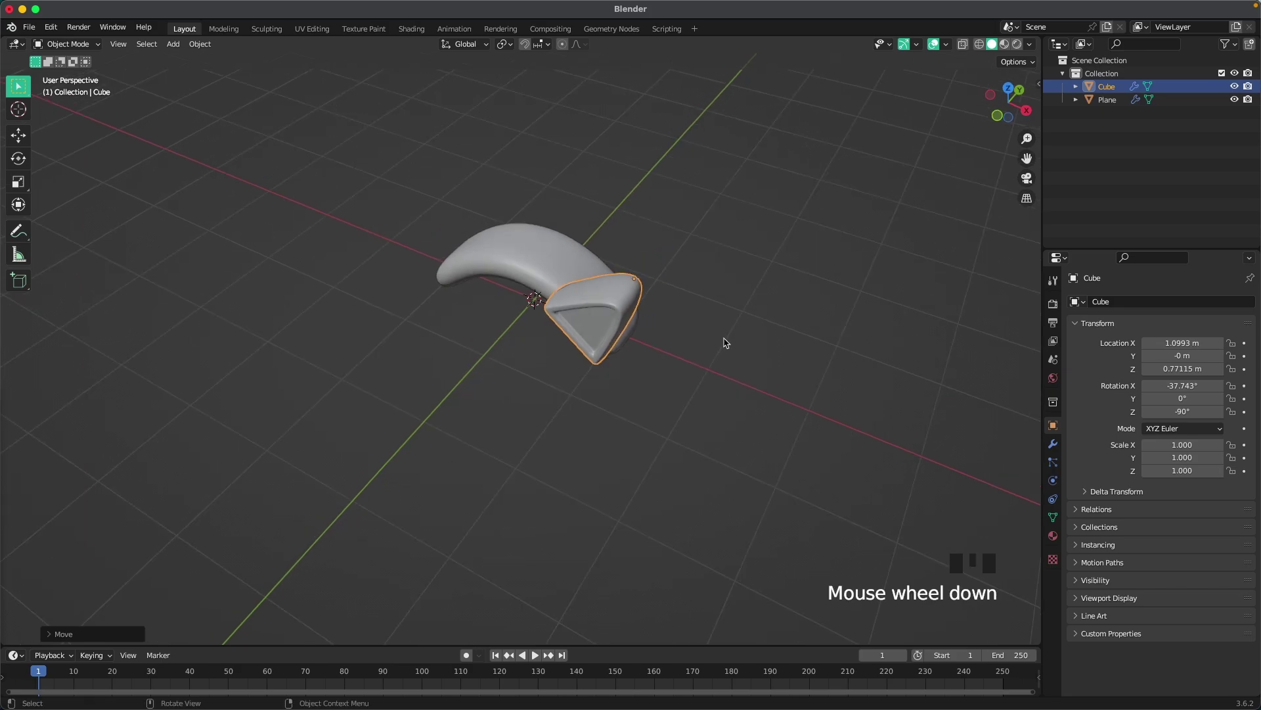
{"action": "key", "text": "grave"}
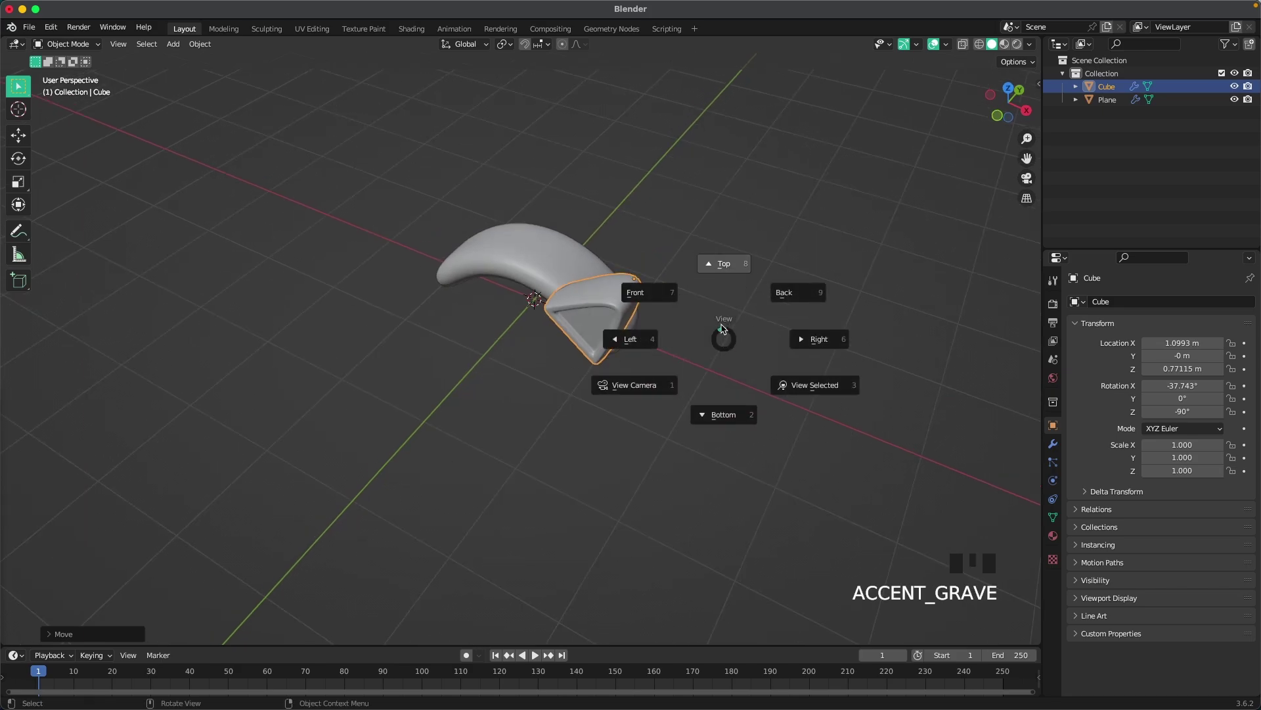
{"action": "left_click", "coordinate": [723, 264]}
{"action": "key", "text": "g"}
{"action": "middle_click", "coordinate": [710, 309]}
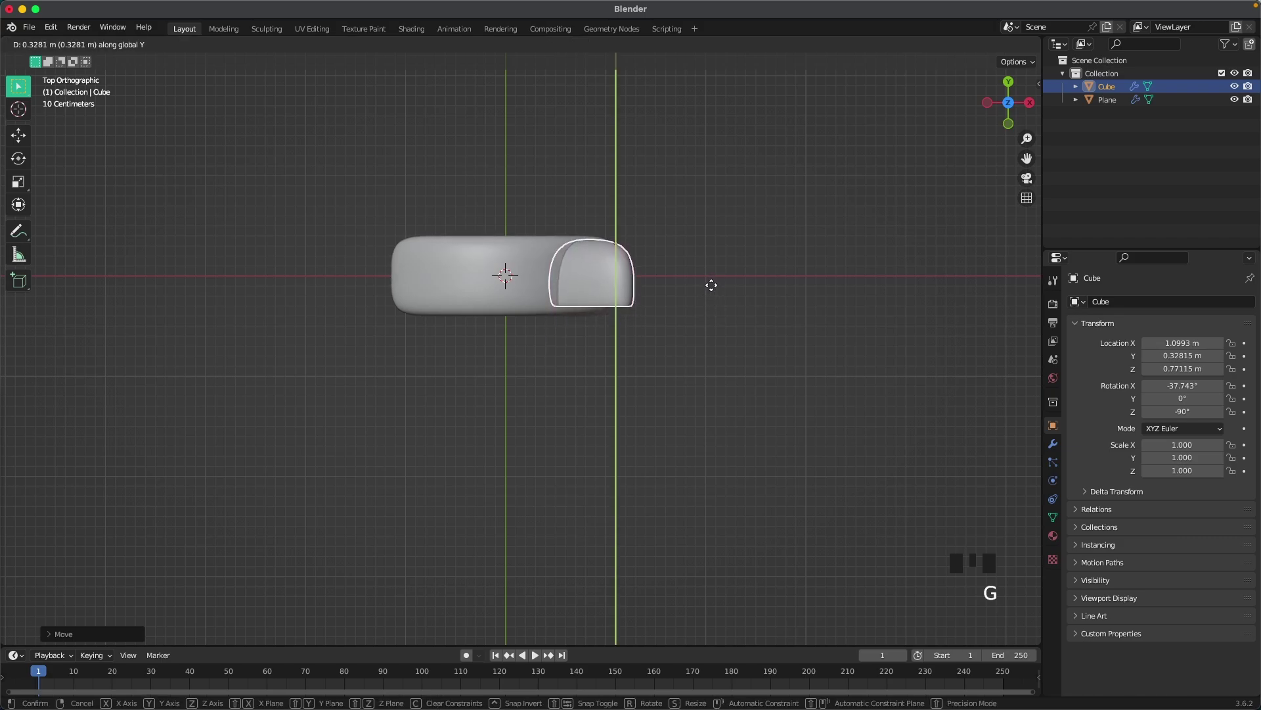
{"action": "left_click", "coordinate": [711, 285]}
Add a Mirror modifier to the ear with the arched strip (Plane) as its mirror object.
{"action": "middle_click_drag", "start_coordinate": [683, 351], "coordinate": [665, 228]}
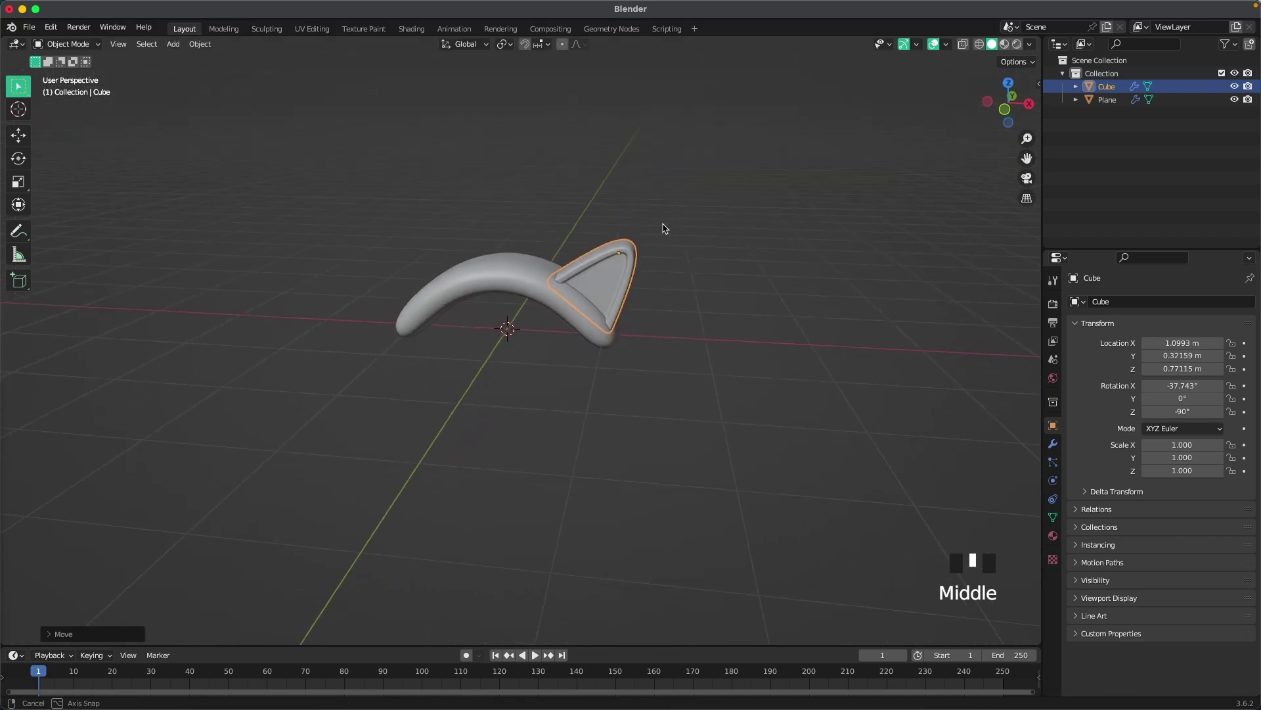
{"action": "scroll", "coordinate": [665, 228], "scroll_direction": "up", "scroll_amount": 2}
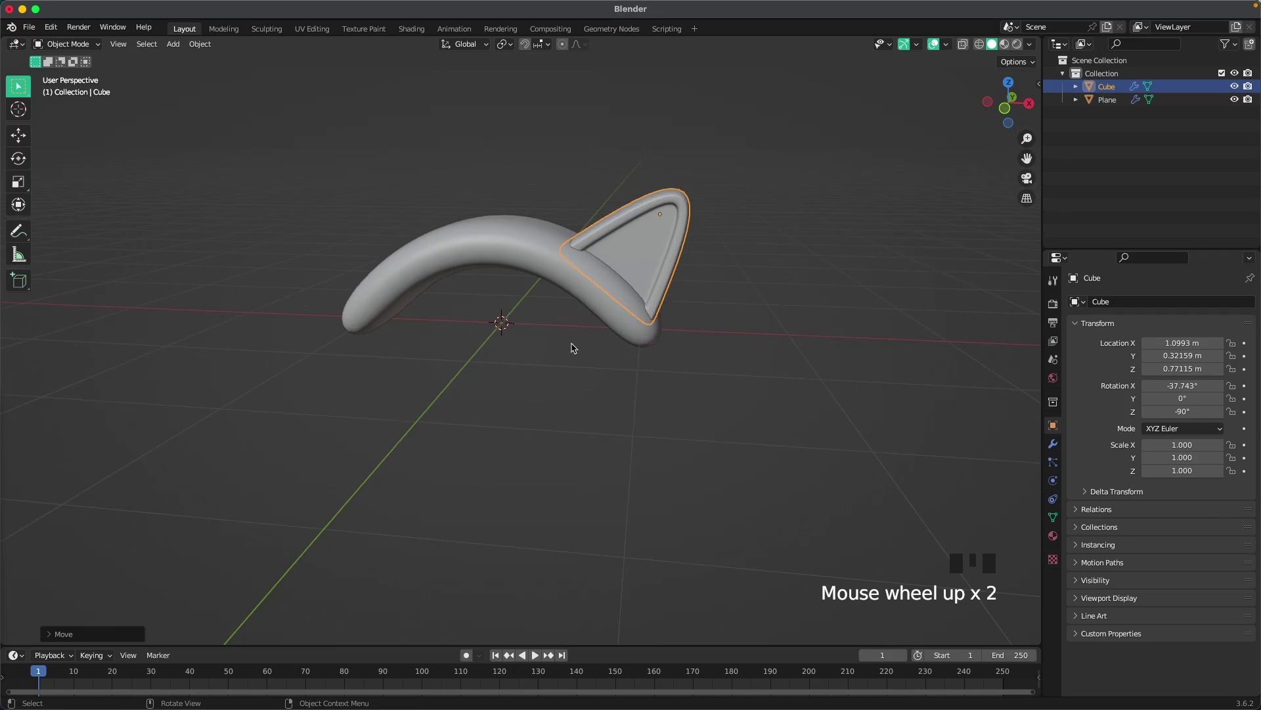
{"action": "left_click", "coordinate": [1054, 443]}
{"action": "left_click", "coordinate": [1092, 300]}
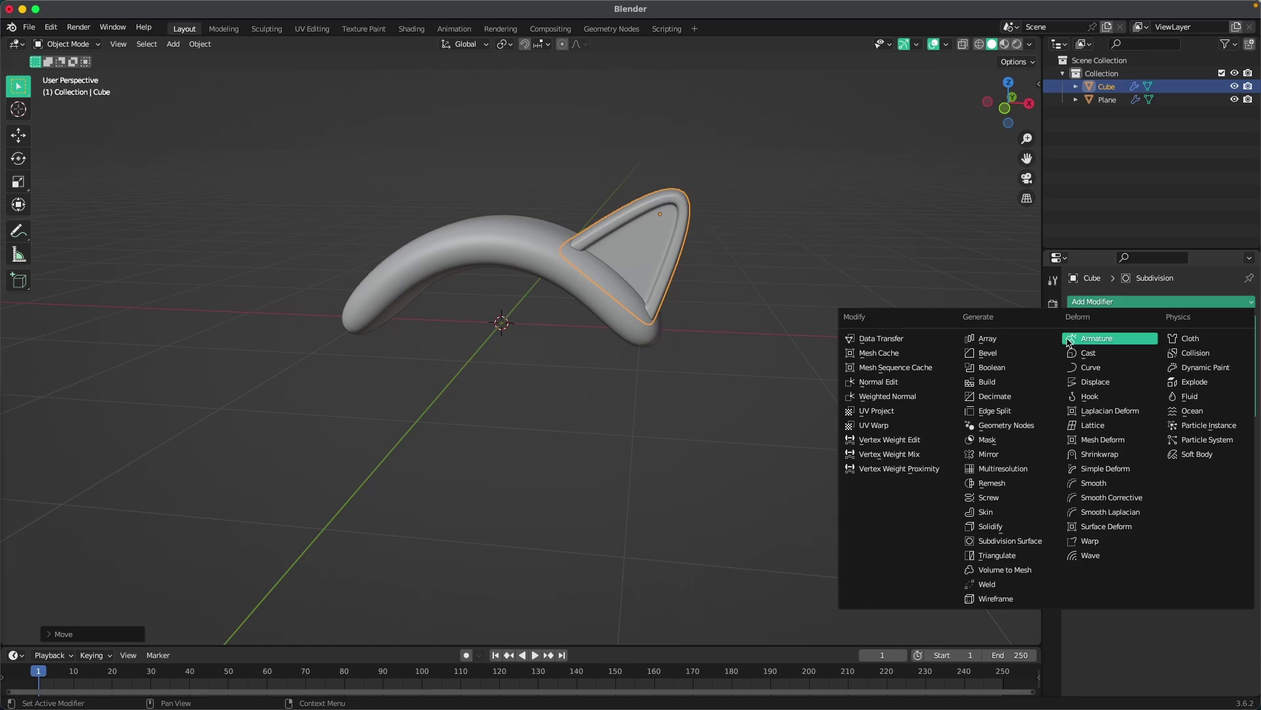
{"action": "left_click", "coordinate": [1012, 454]}
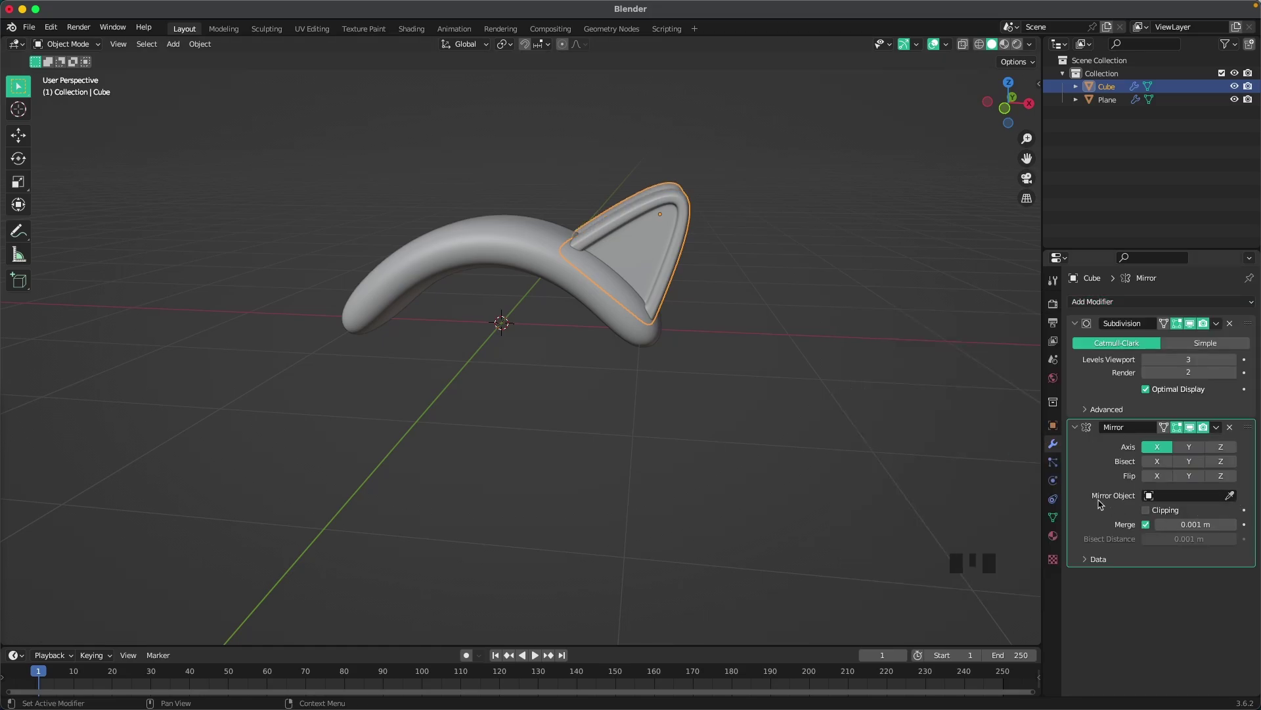
{"action": "left_click", "coordinate": [1230, 495]}
{"action": "left_click", "coordinate": [484, 240]}
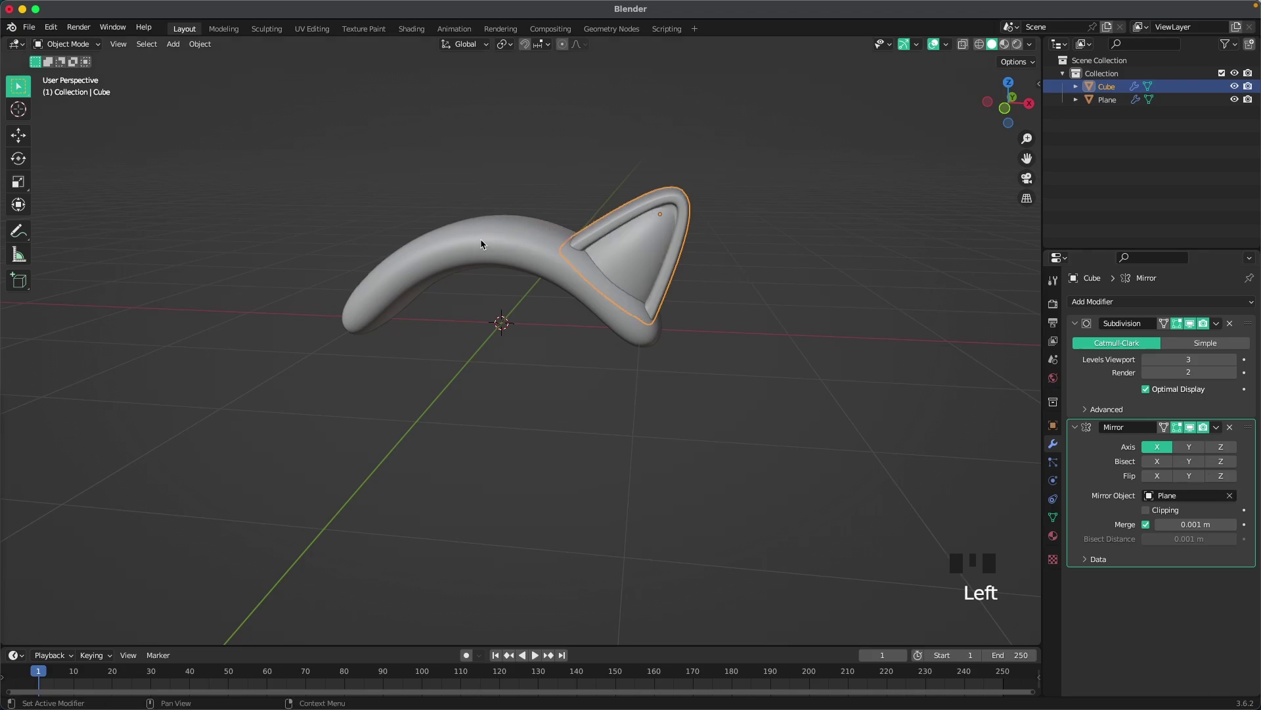
Set the ear's Mirror modifier to the Y axis only and deselect the ear.
{"action": "left_click", "coordinate": [1186, 447]}
{"action": "left_click", "coordinate": [1160, 448]}
{"action": "left_click", "coordinate": [536, 354]}
{"action": "mouse_move", "coordinate": [536, 353]}
{"action": "middle_mouse_down"}
{"action": "mouse_move", "coordinate": [639, 346]}
{"action": "mouse_move", "coordinate": [650, 366]}
{"action": "mouse_move", "coordinate": [599, 341]}
{"action": "mouse_move", "coordinate": [554, 370]}
{"action": "middle_mouse_up"}
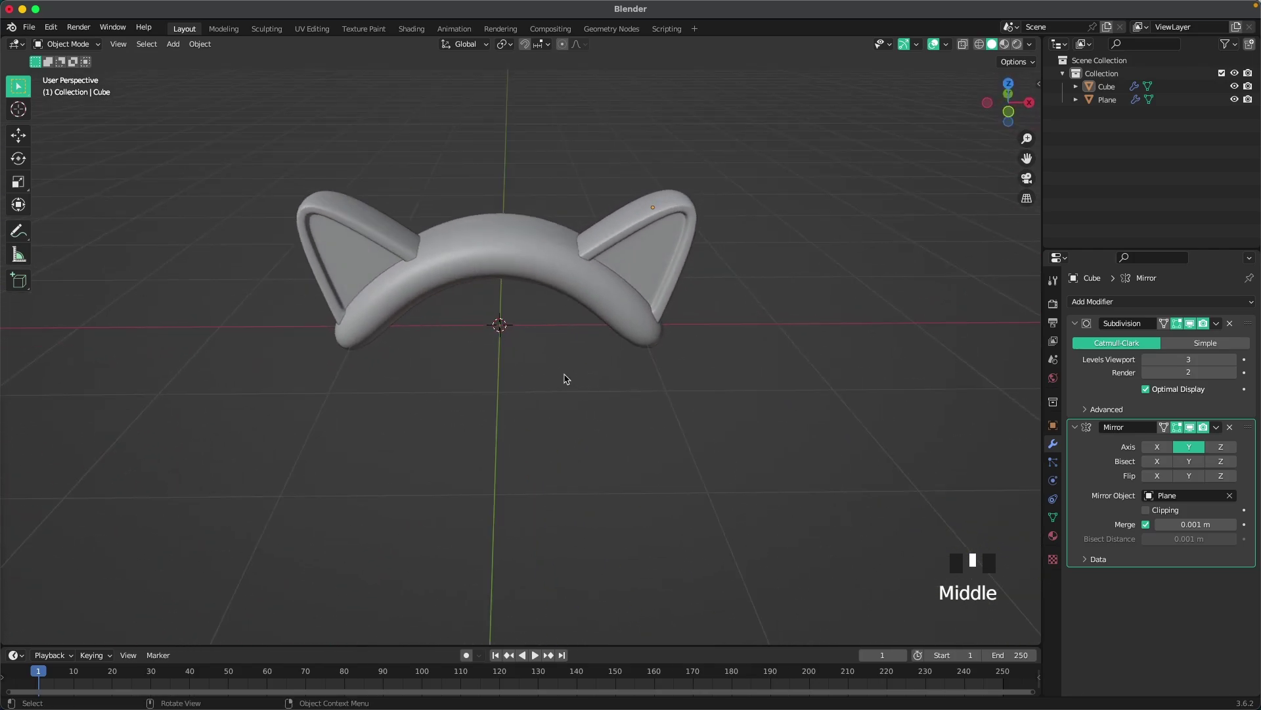
{"action": "scroll", "coordinate": [555, 375], "scroll_direction": "down", "scroll_amount": 2}
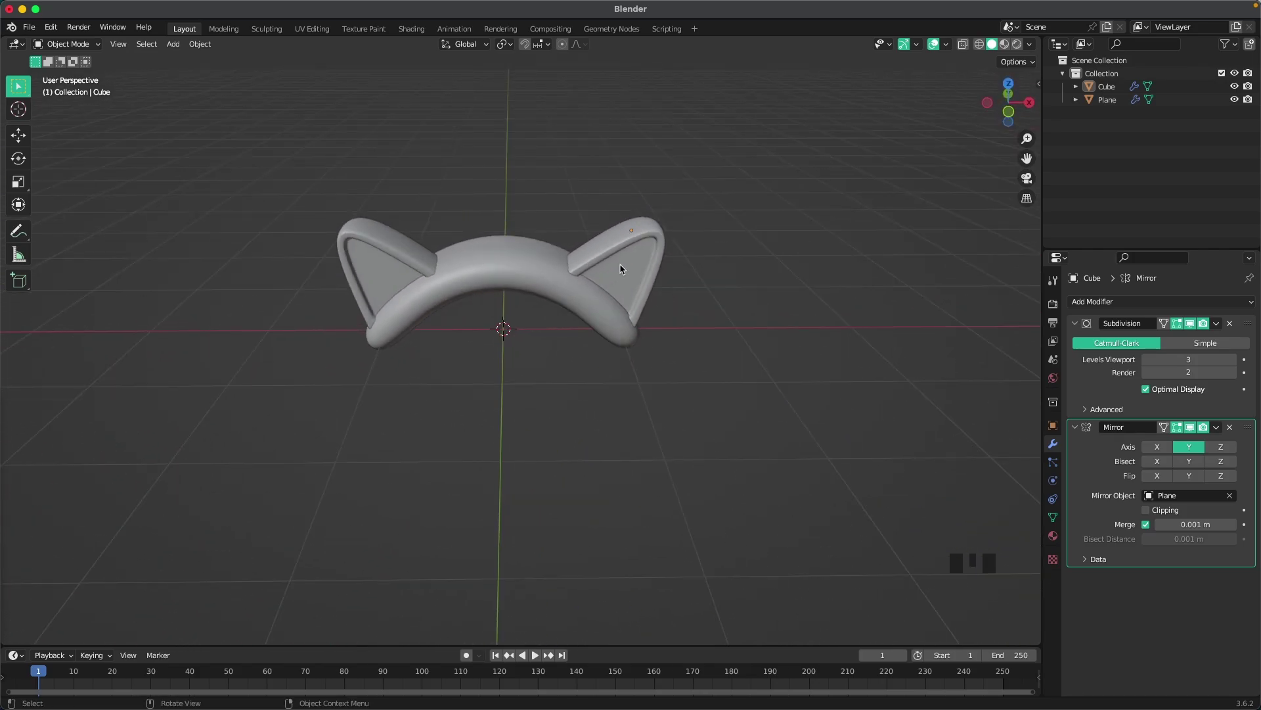
{"action": "scroll", "coordinate": [720, 309], "scroll_direction": "down", "scroll_amount": 1}
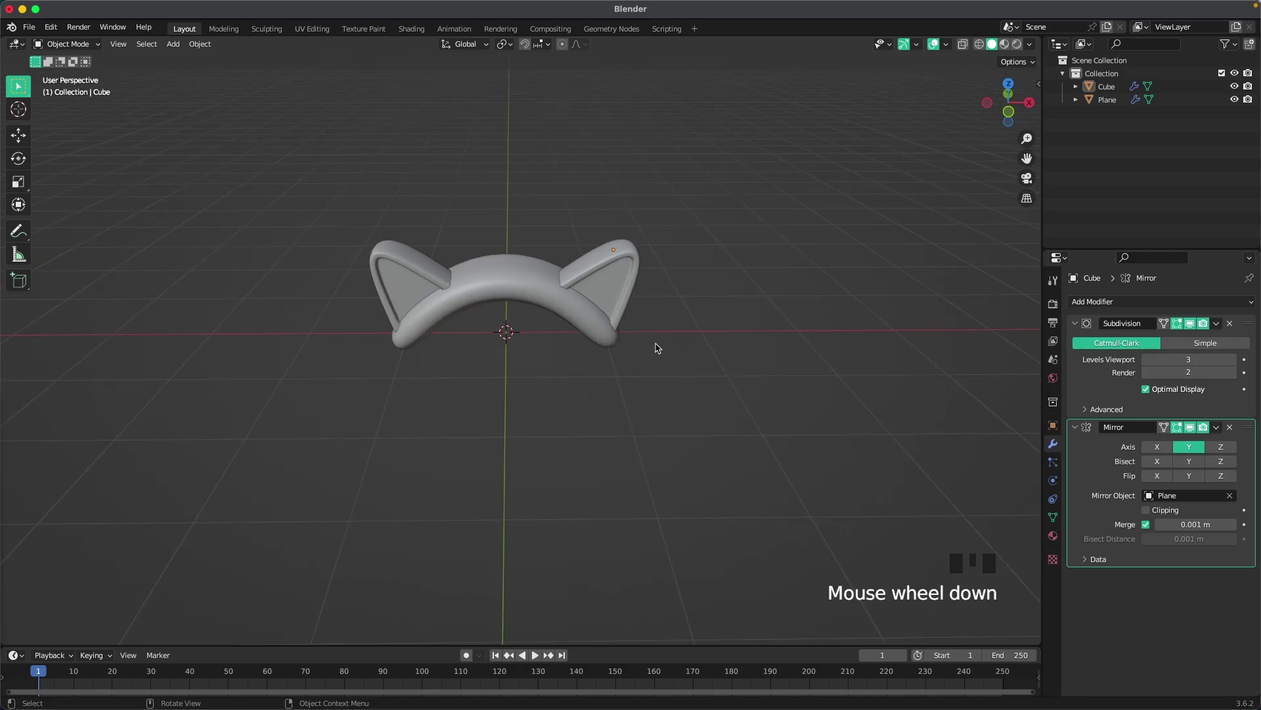
Switch to front view and add a single-vertex mesh object at the world origin.
{"action": "mouse_move", "coordinate": [688, 369]}
{"action": "middle_mouse_down"}
{"action": "mouse_move", "coordinate": [617, 411]}
{"action": "mouse_move", "coordinate": [684, 422]}
{"action": "mouse_move", "coordinate": [681, 372]}
{"action": "mouse_move", "coordinate": [775, 403]}
{"action": "mouse_move", "coordinate": [676, 363]}
{"action": "mouse_move", "coordinate": [680, 417]}
{"action": "mouse_move", "coordinate": [614, 394]}
{"action": "mouse_move", "coordinate": [694, 386]}
{"action": "middle_mouse_up"}
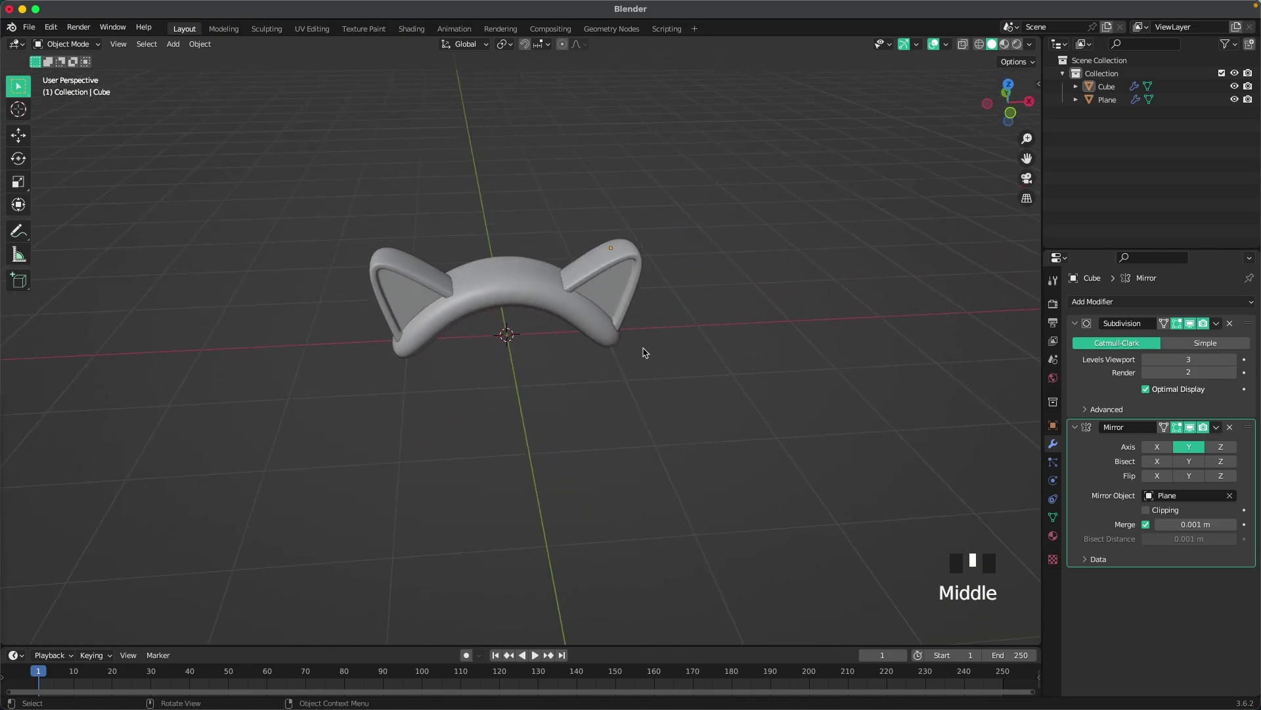
{"action": "key", "text": "grave"}
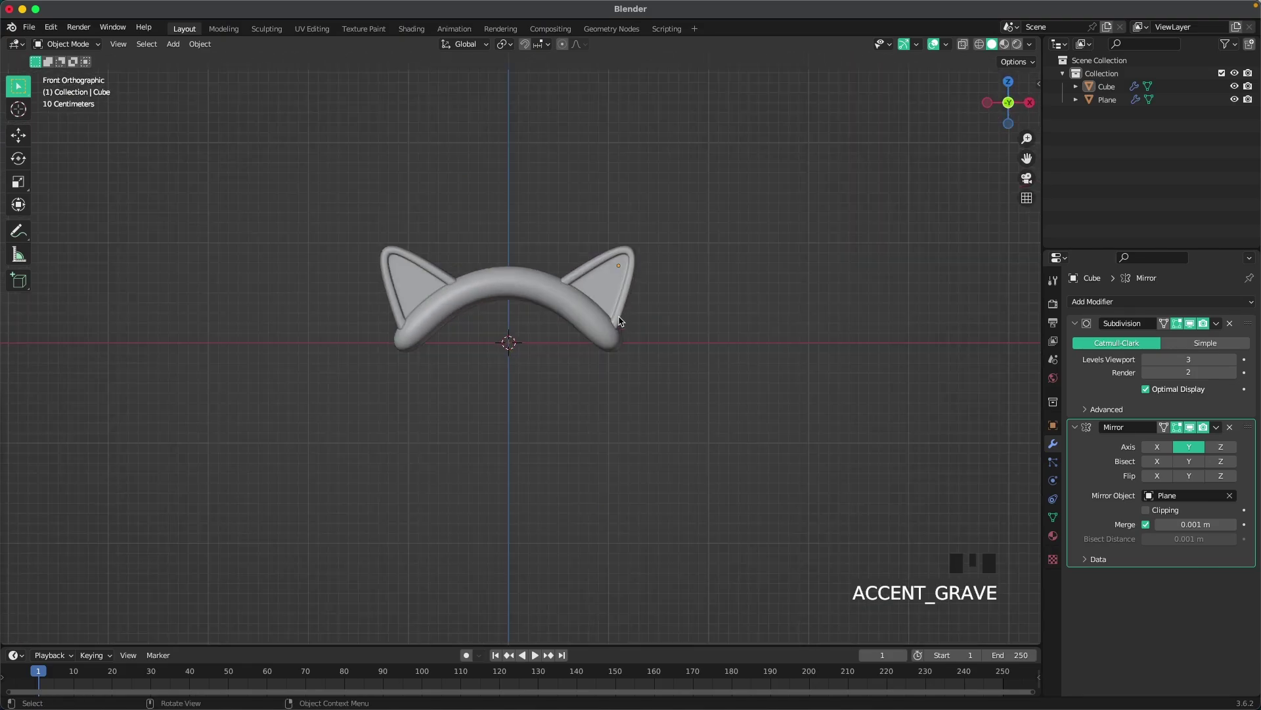
{"action": "scroll", "coordinate": [570, 335], "scroll_direction": "up", "scroll_amount": 2}
{"action": "key", "text": "shift+a"}
{"action": "mouse_move", "coordinate": [542, 338]}
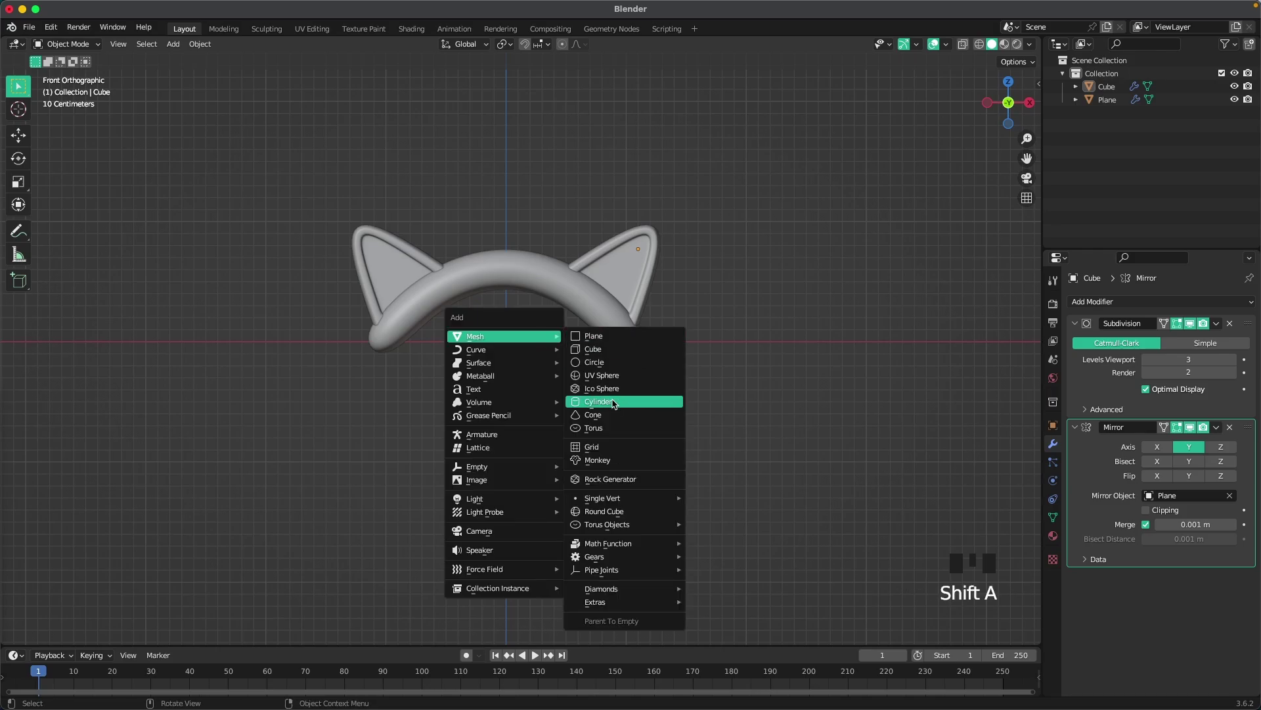
{"action": "mouse_move", "coordinate": [604, 501]}
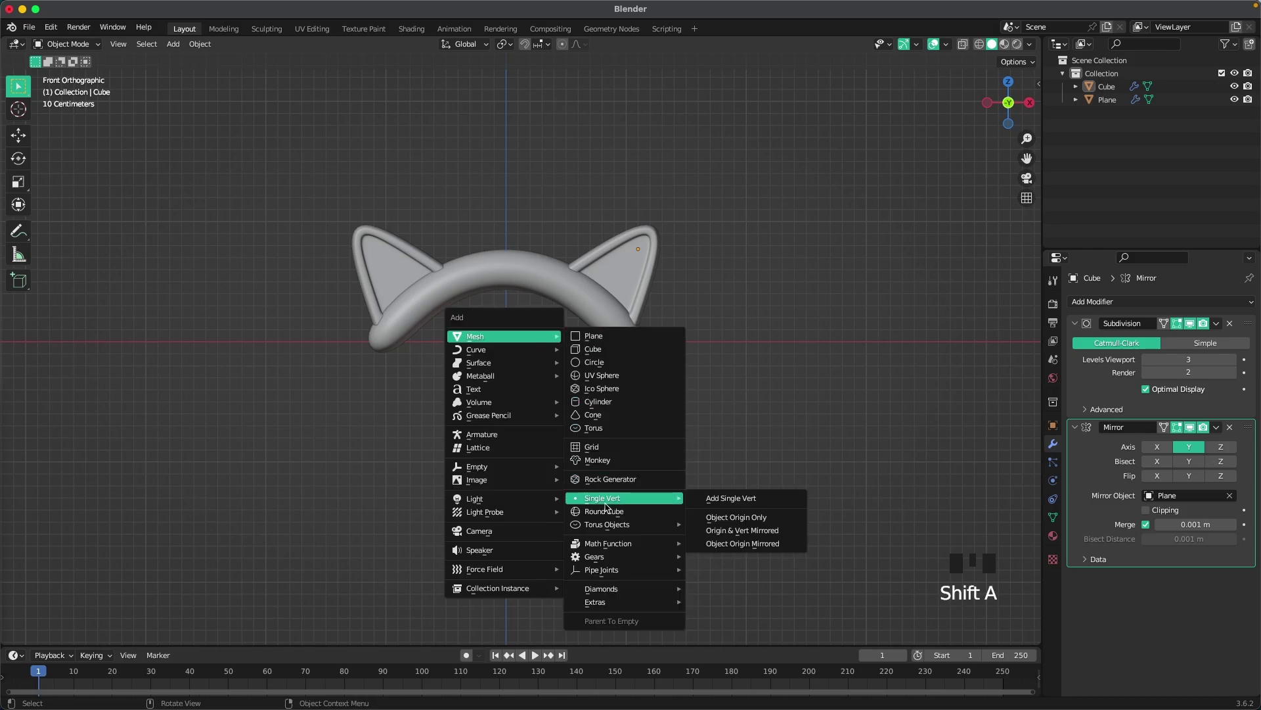
{"action": "left_click", "coordinate": [717, 498]}
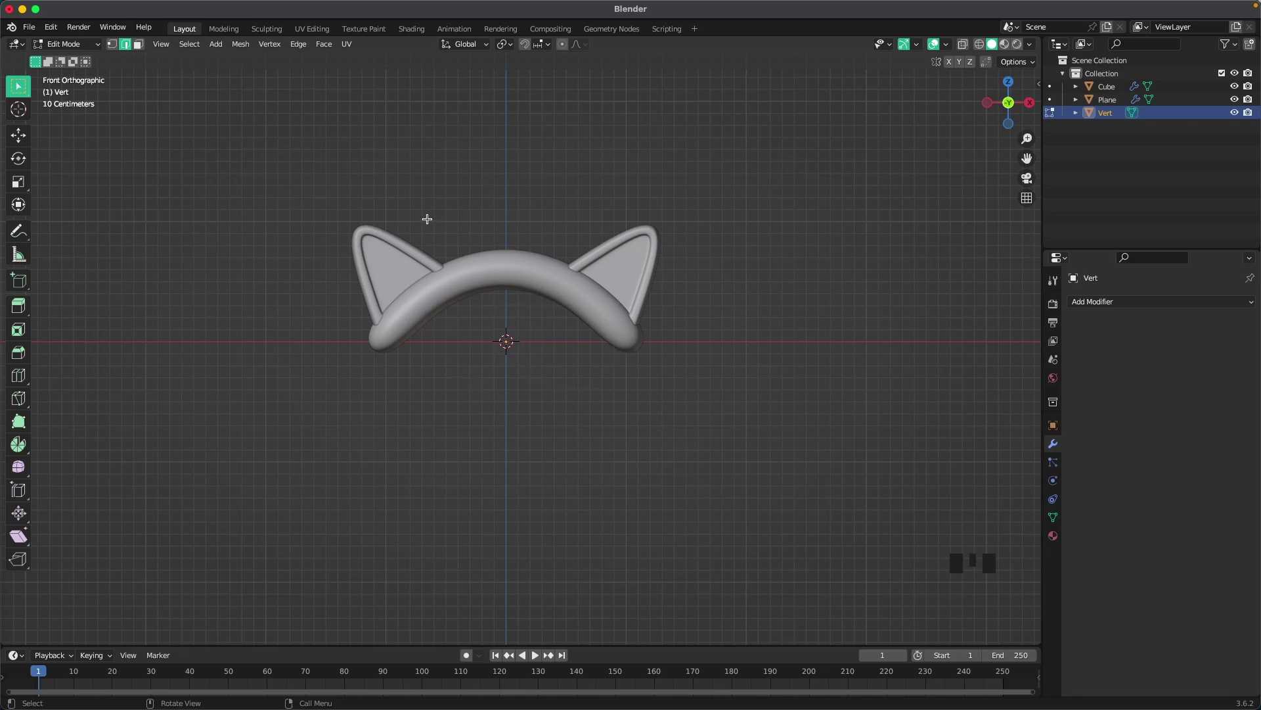
In vertex select mode, move the single vertex up onto the arched strip, just beside its centre on the +X side.
{"action": "left_click", "coordinate": [113, 46]}
{"action": "key", "text": "g"}
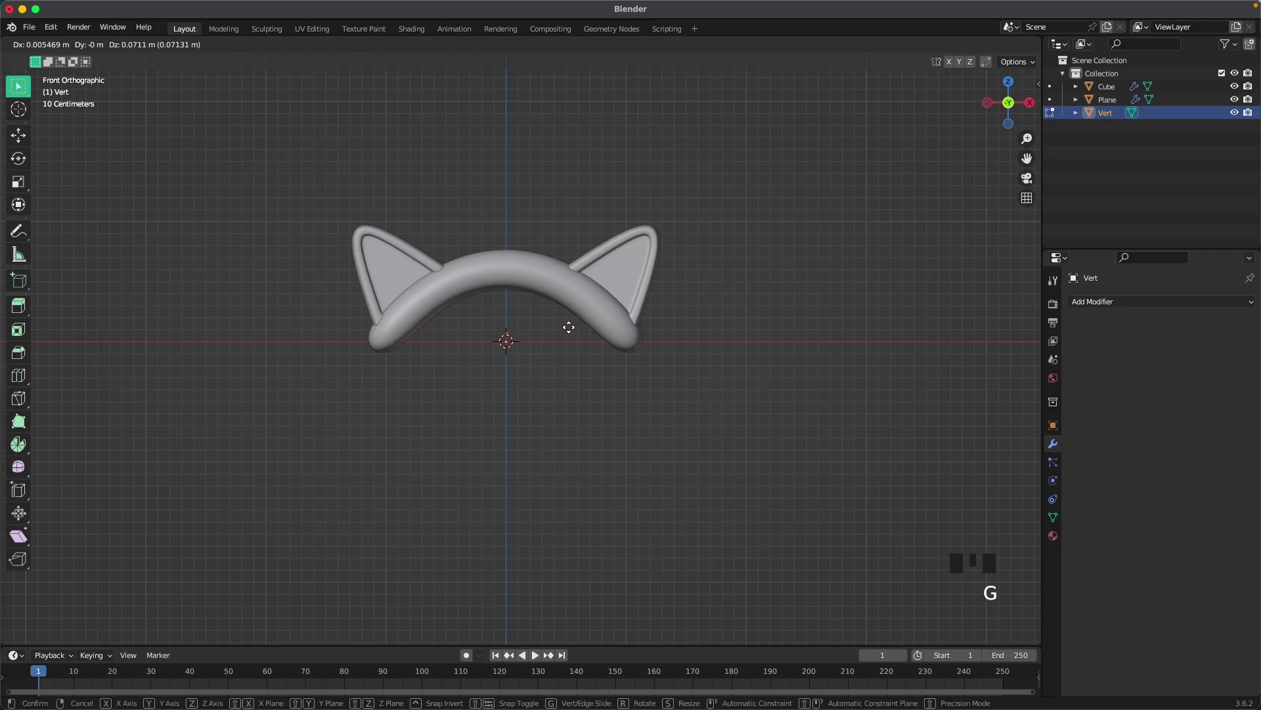
{"action": "left_click", "coordinate": [598, 261]}
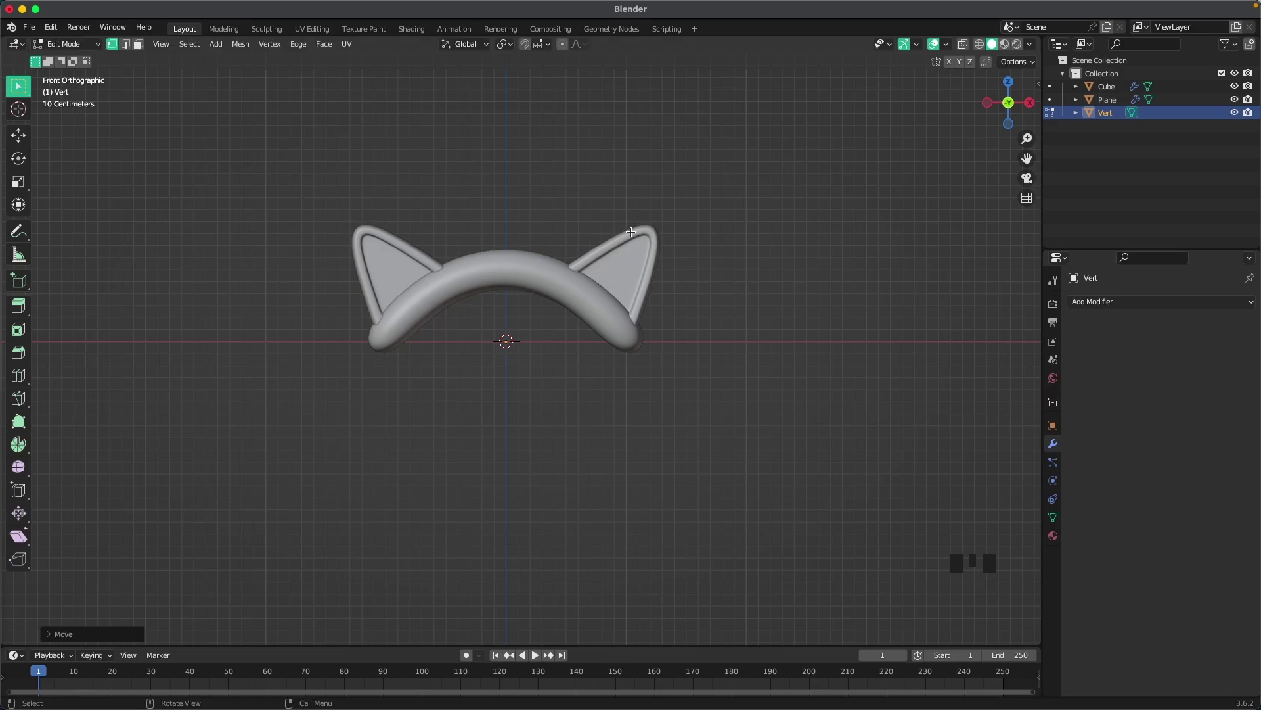
Extrude the vertex into a two-segment stem rising toward the +X side, with a first tine branching up and back toward the centre.
{"action": "middle_click_drag", "start_coordinate": [663, 213], "coordinate": [551, 301], "text": "shift"}
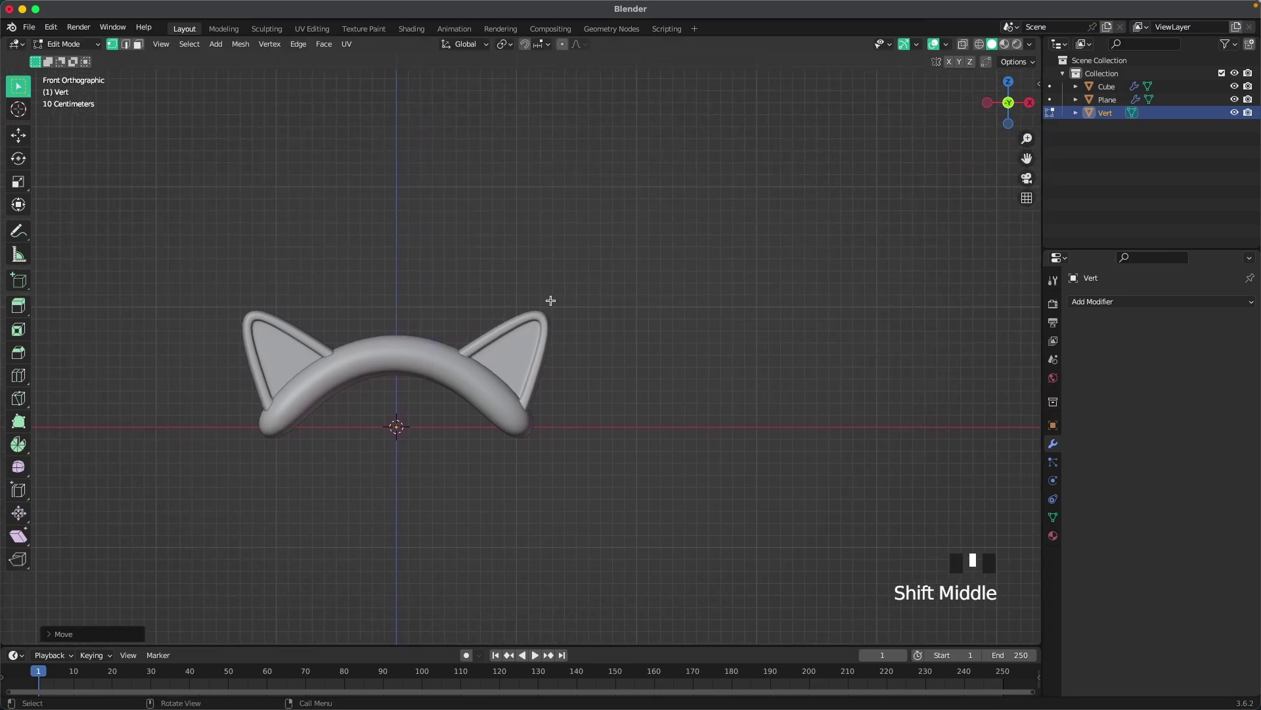
{"action": "key", "text": "e"}
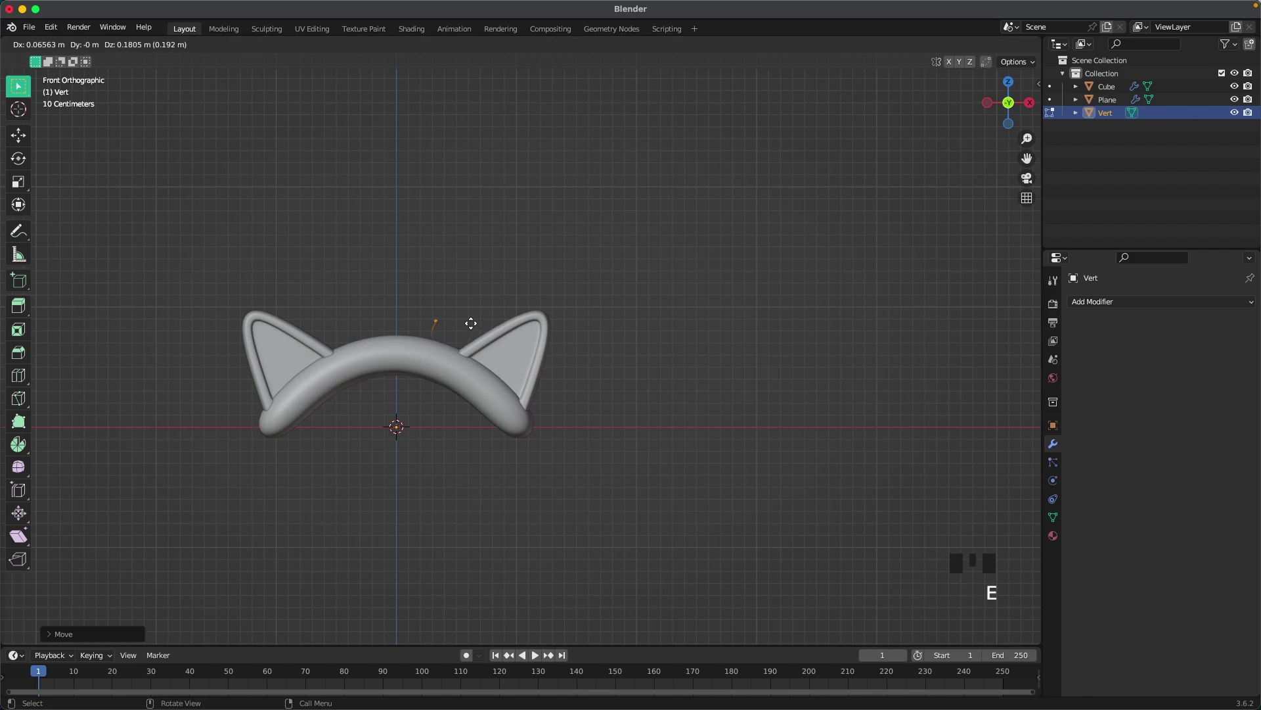
{"action": "left_click", "coordinate": [496, 299]}
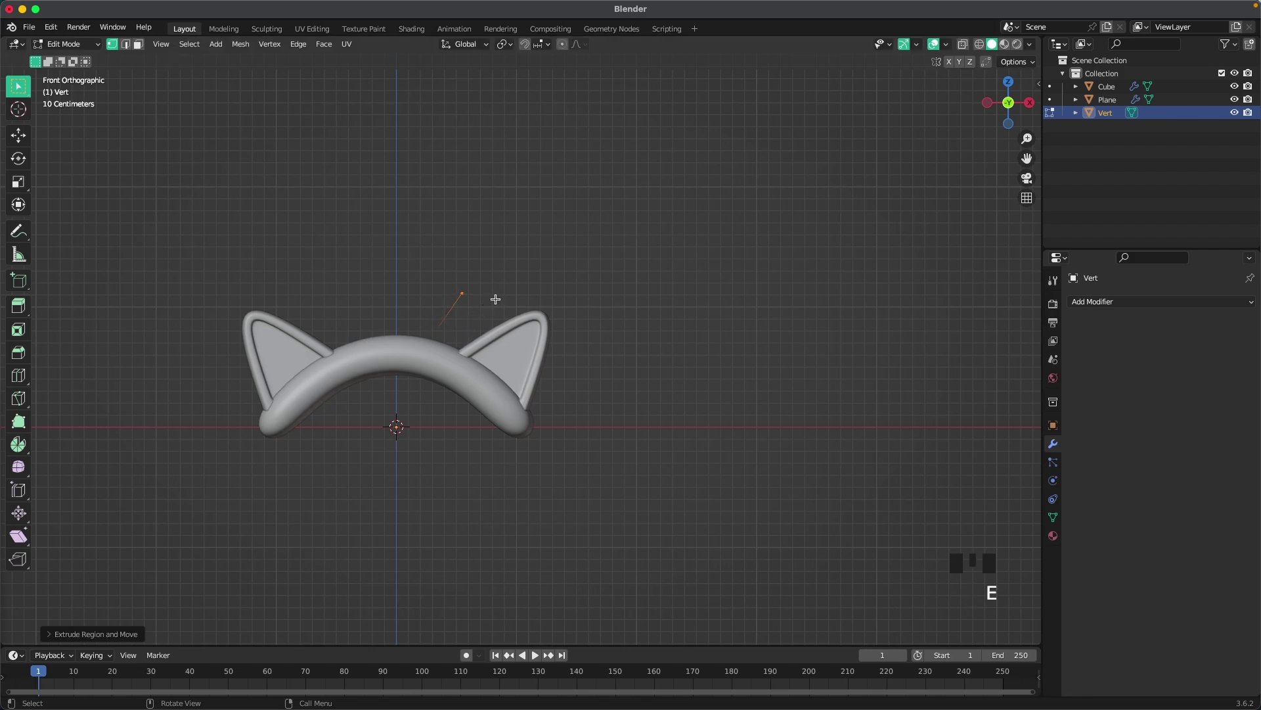
{"action": "key", "text": "e"}
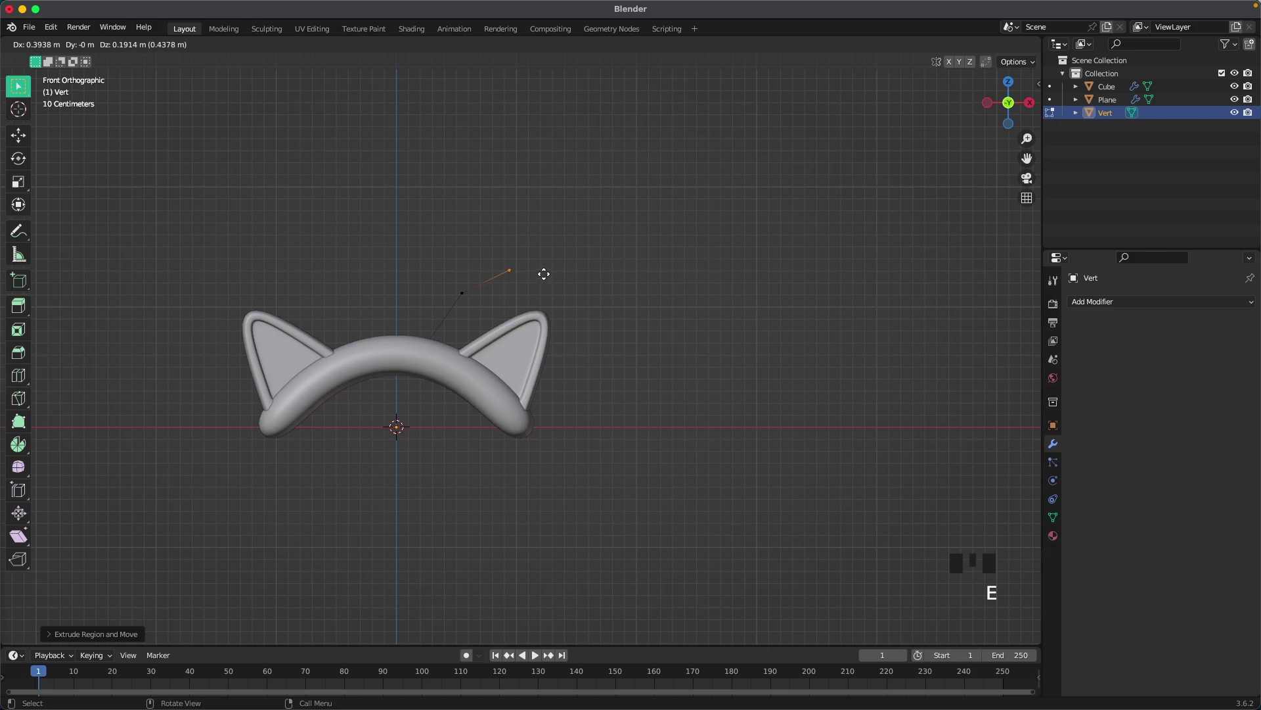
{"action": "left_click", "coordinate": [545, 272]}
{"action": "key", "text": "e"}
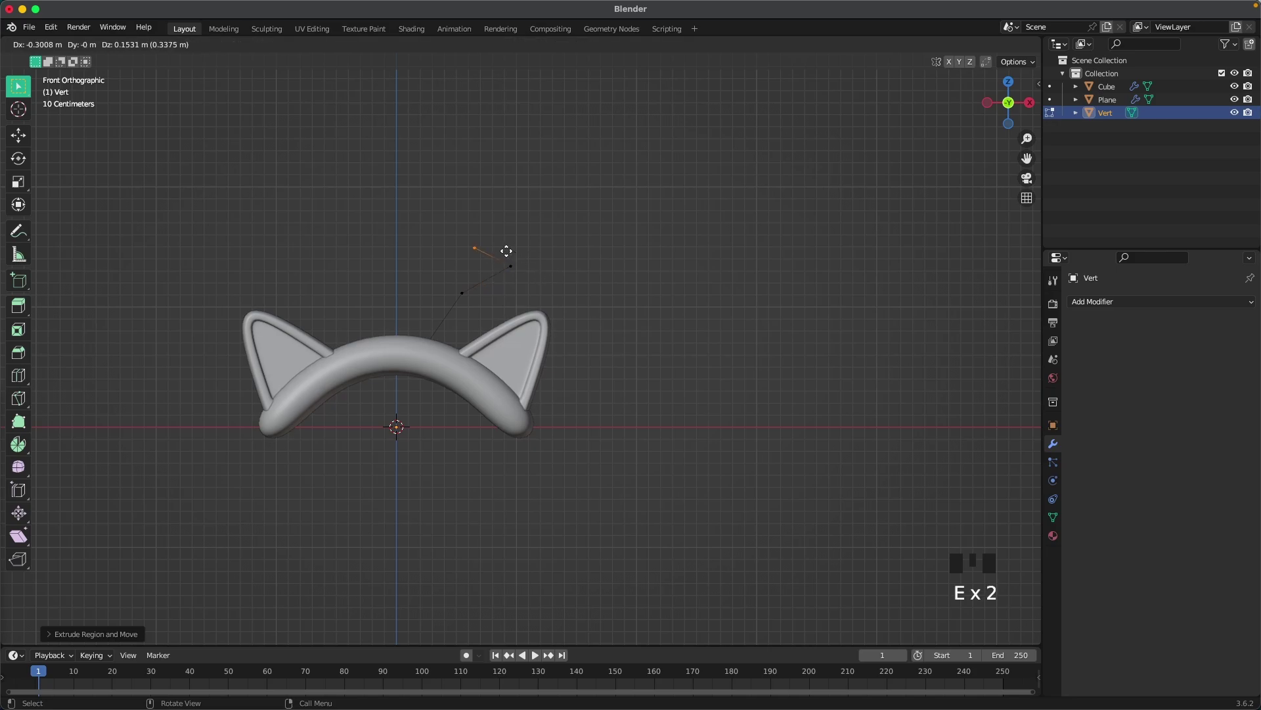
{"action": "left_click", "coordinate": [490, 238]}
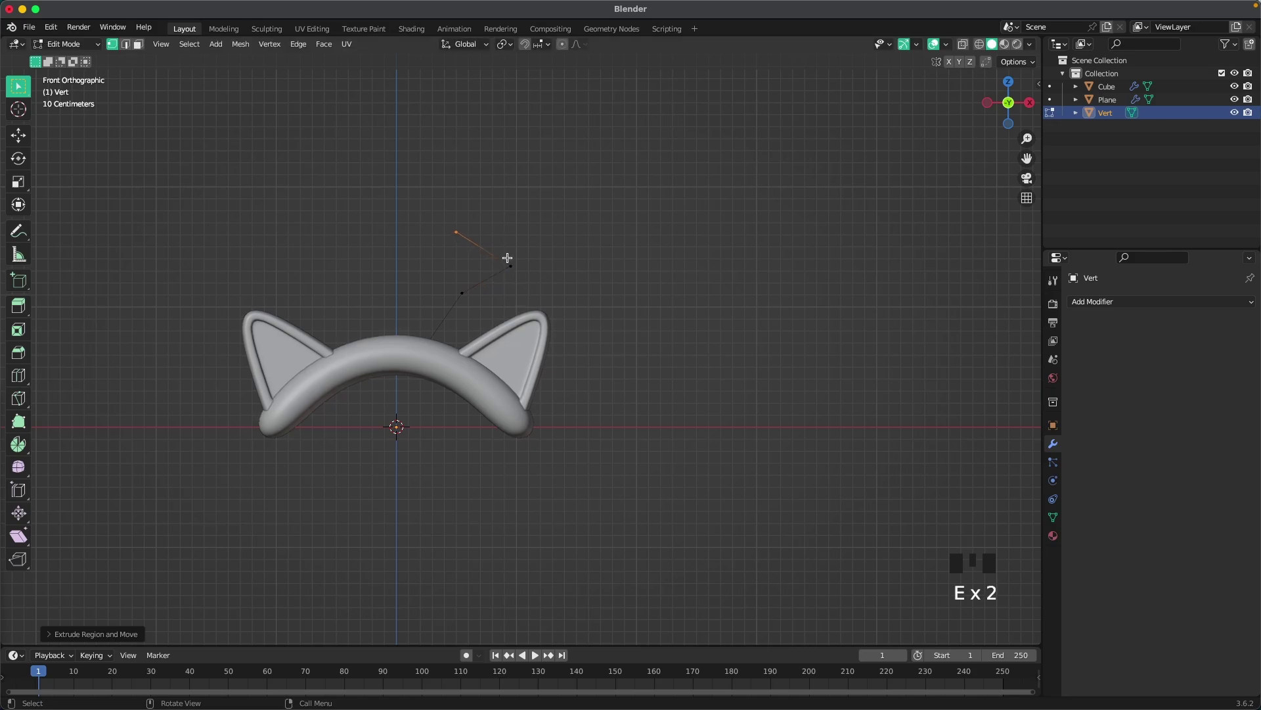
From the first fork vertex, extrude a nearly horizontal outward segment of about 0.5 m and a second tine sloping down and outward.
{"action": "left_click", "coordinate": [511, 265]}
{"action": "key", "text": "e"}
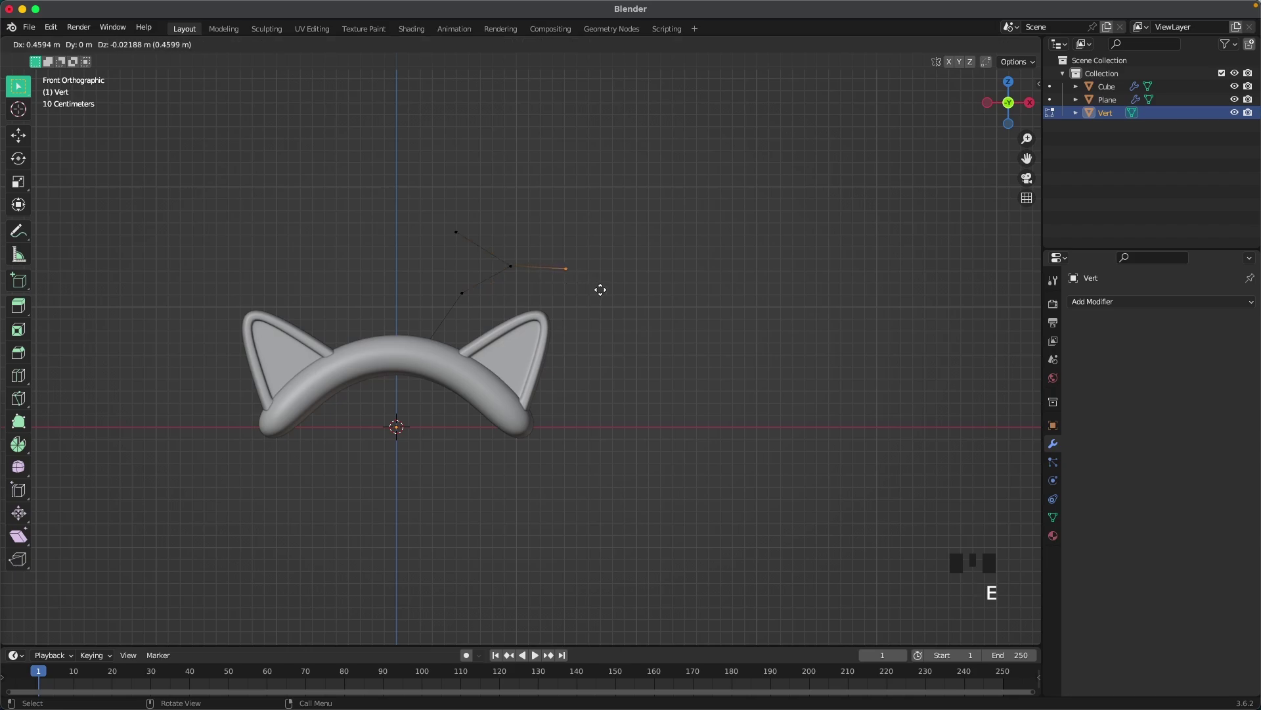
{"action": "left_click", "coordinate": [605, 293]}
{"action": "key", "text": "e"}
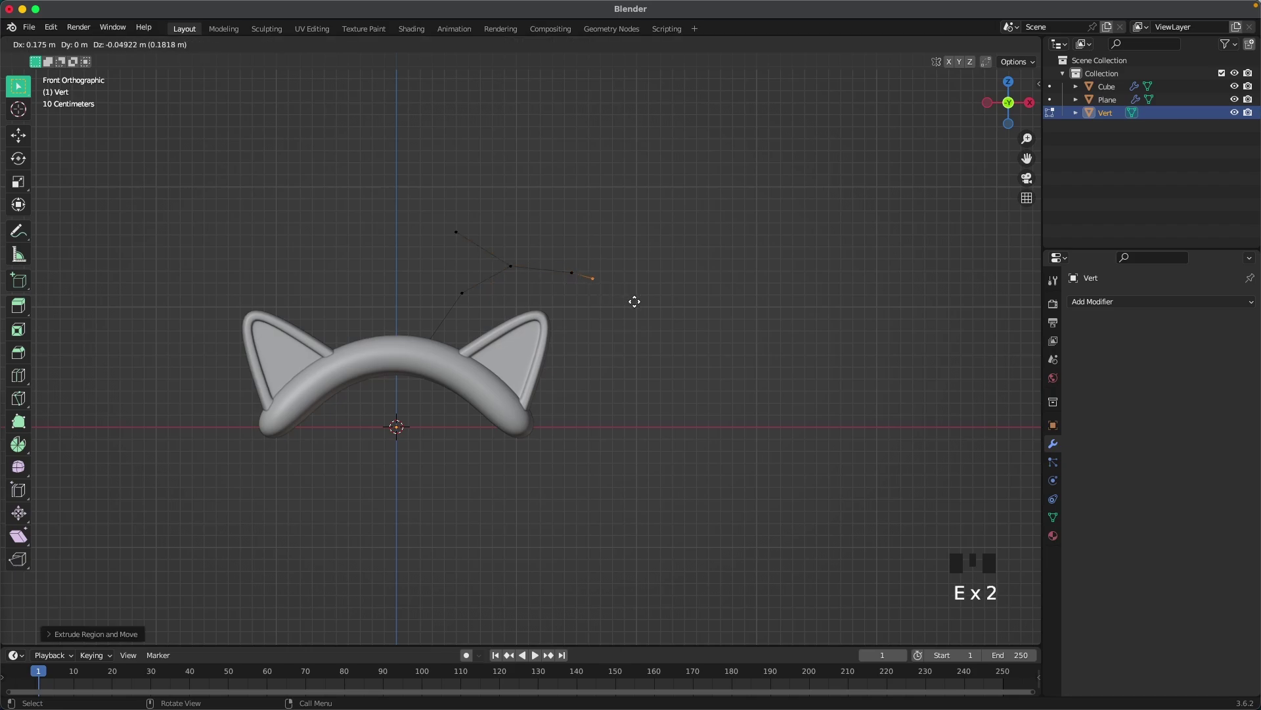
{"action": "left_click", "coordinate": [678, 322]}
From the second fork vertex, extrude a segment up and outward, ending in a third tine angled up and back toward the centre.
{"action": "left_click", "coordinate": [571, 270]}
{"action": "key", "text": "e"}
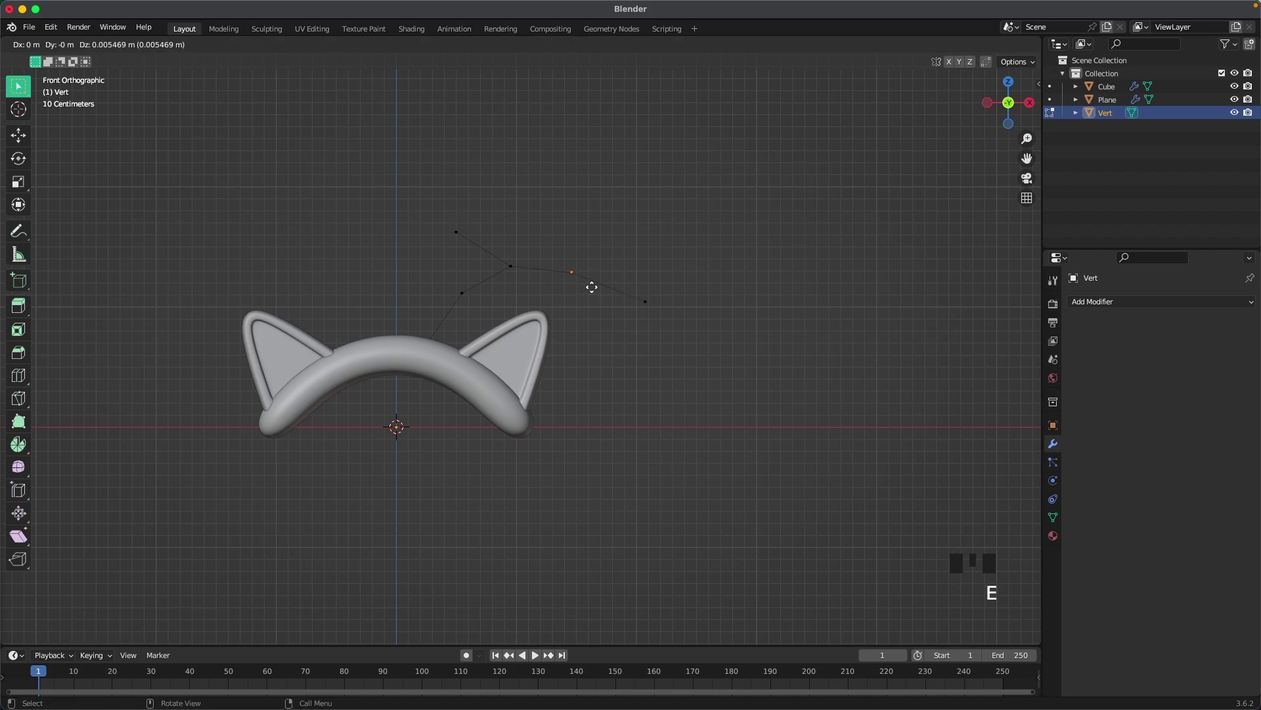
{"action": "left_click", "coordinate": [641, 254]}
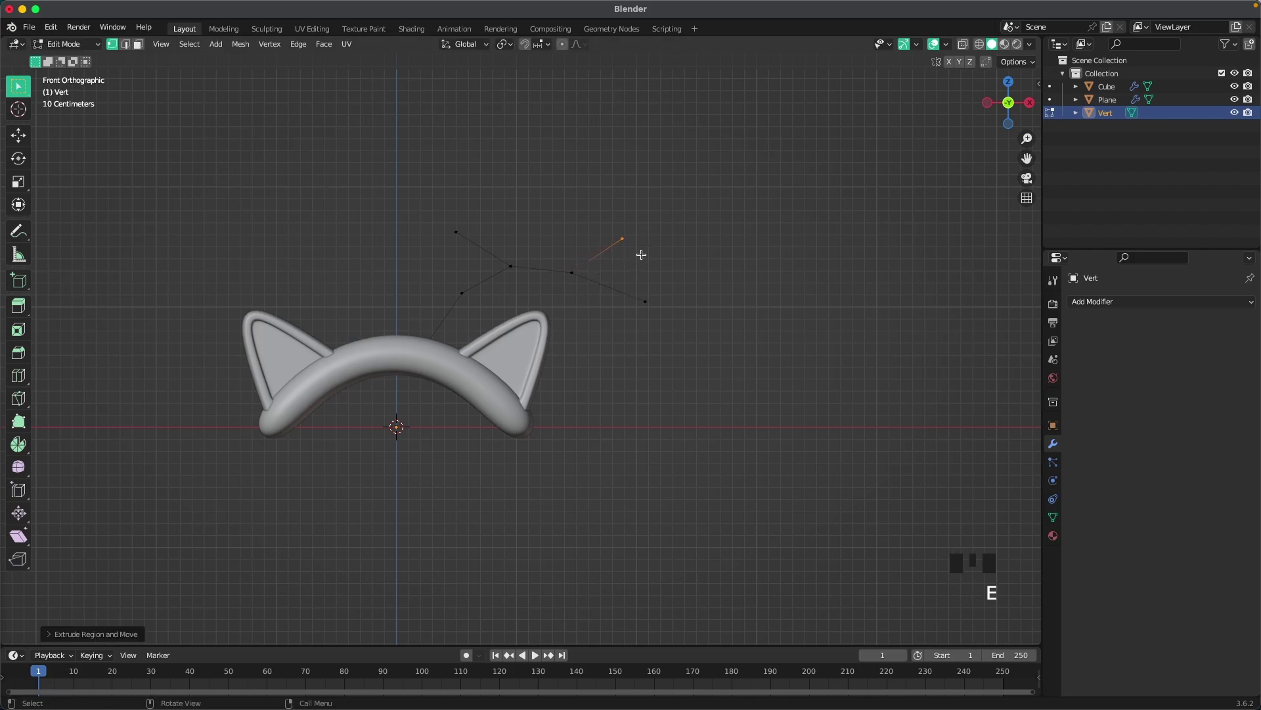
{"action": "key", "text": "e"}
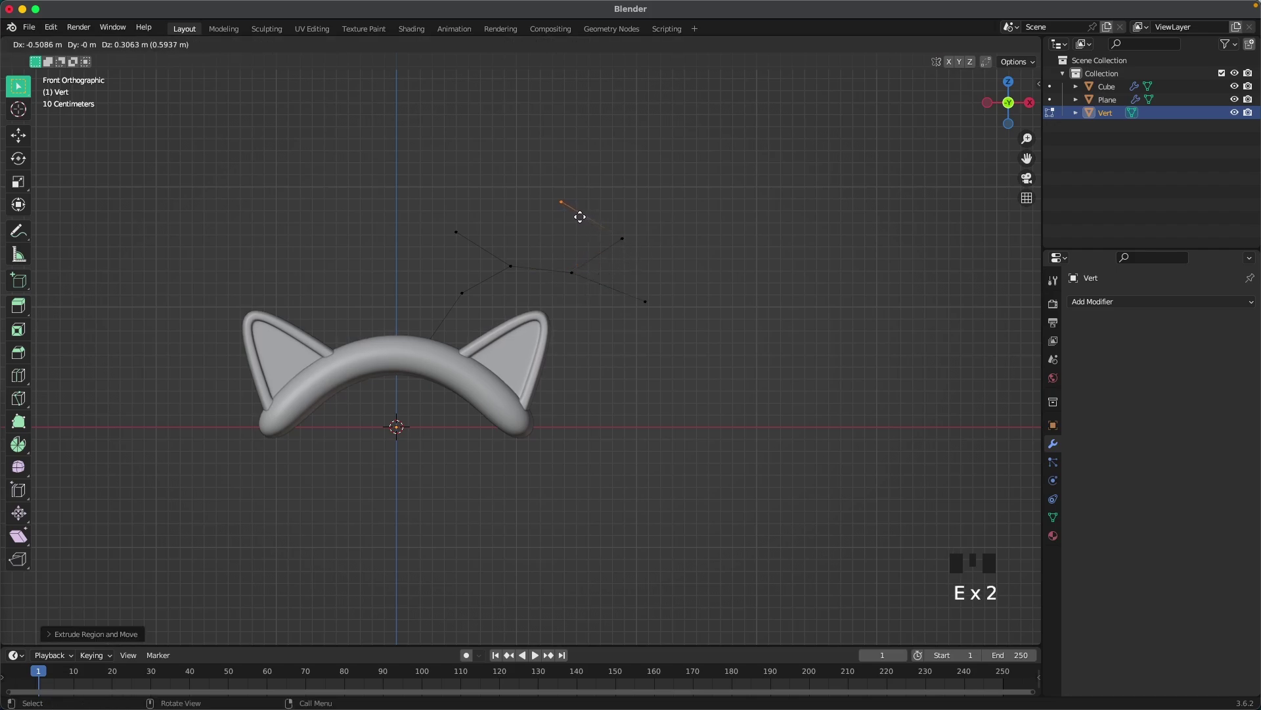
{"action": "left_click", "coordinate": [575, 213]}
From the third fork vertex, extrude the final tip outward by about 0.56 m in X and 0.54 m in Z.
{"action": "left_click", "coordinate": [613, 232]}
{"action": "key", "text": "e"}
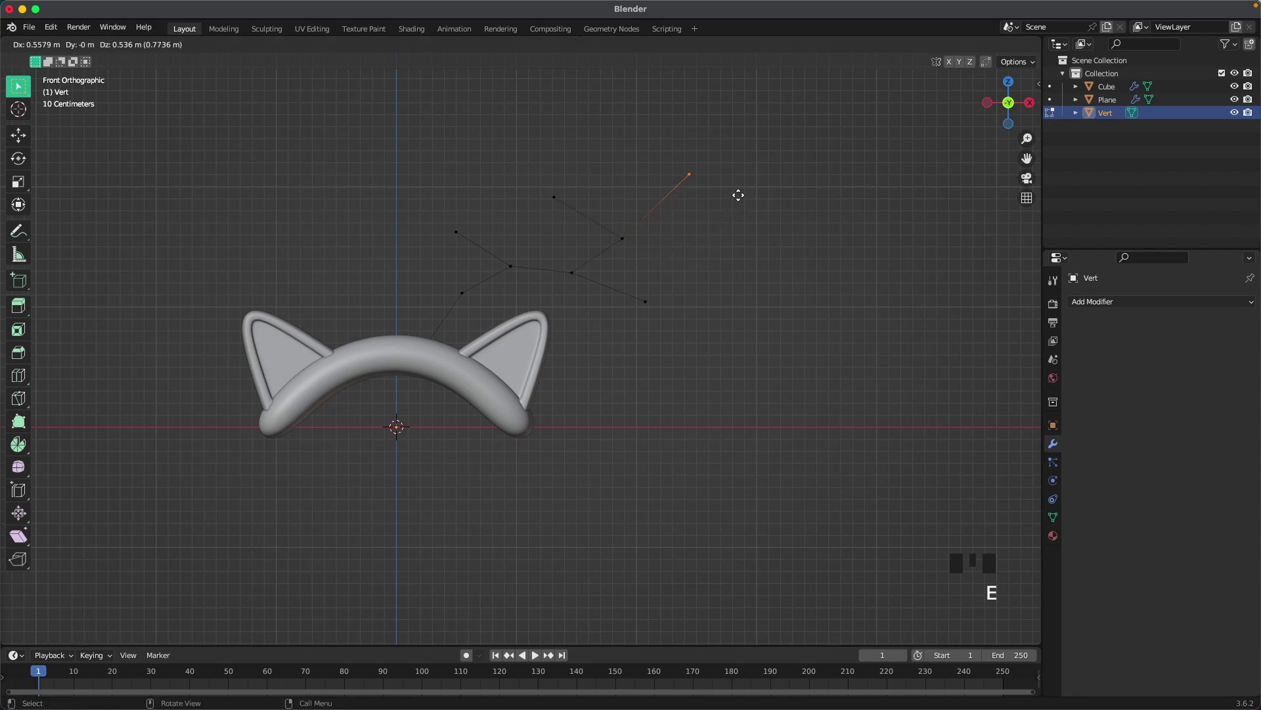
{"action": "left_click", "coordinate": [739, 195]}
{"action": "scroll", "coordinate": [728, 303], "scroll_direction": "up", "scroll_amount": 1}
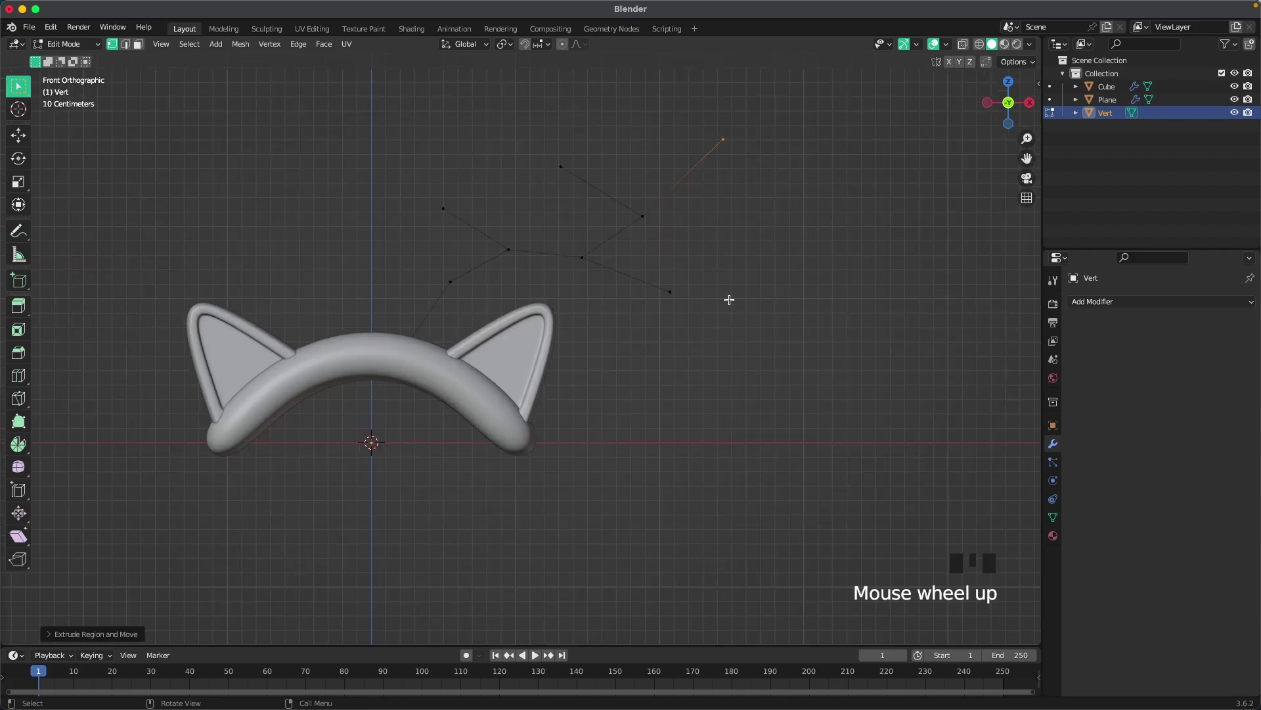
{"action": "scroll", "coordinate": [729, 298], "scroll_direction": "down", "scroll_amount": 1}
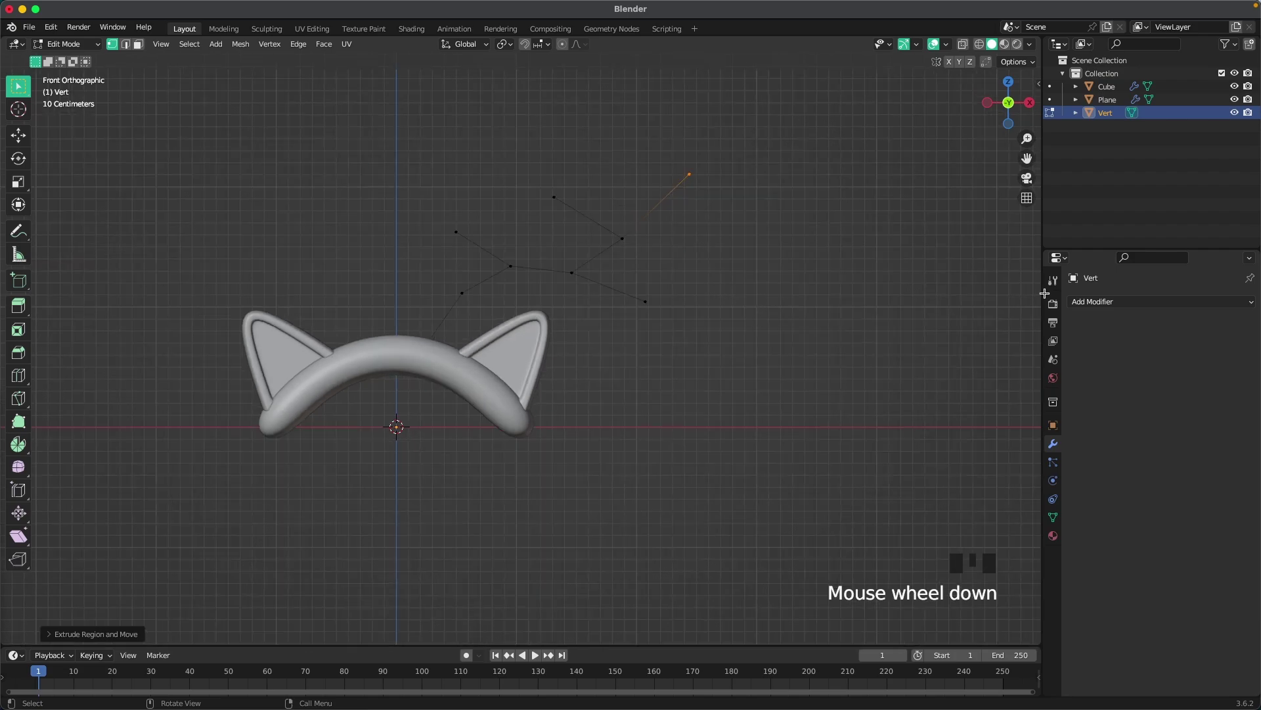
Add a Skin modifier to the antler and scale the skin radius of all its vertices to about 0.5.
{"action": "left_click", "coordinate": [1098, 302]}
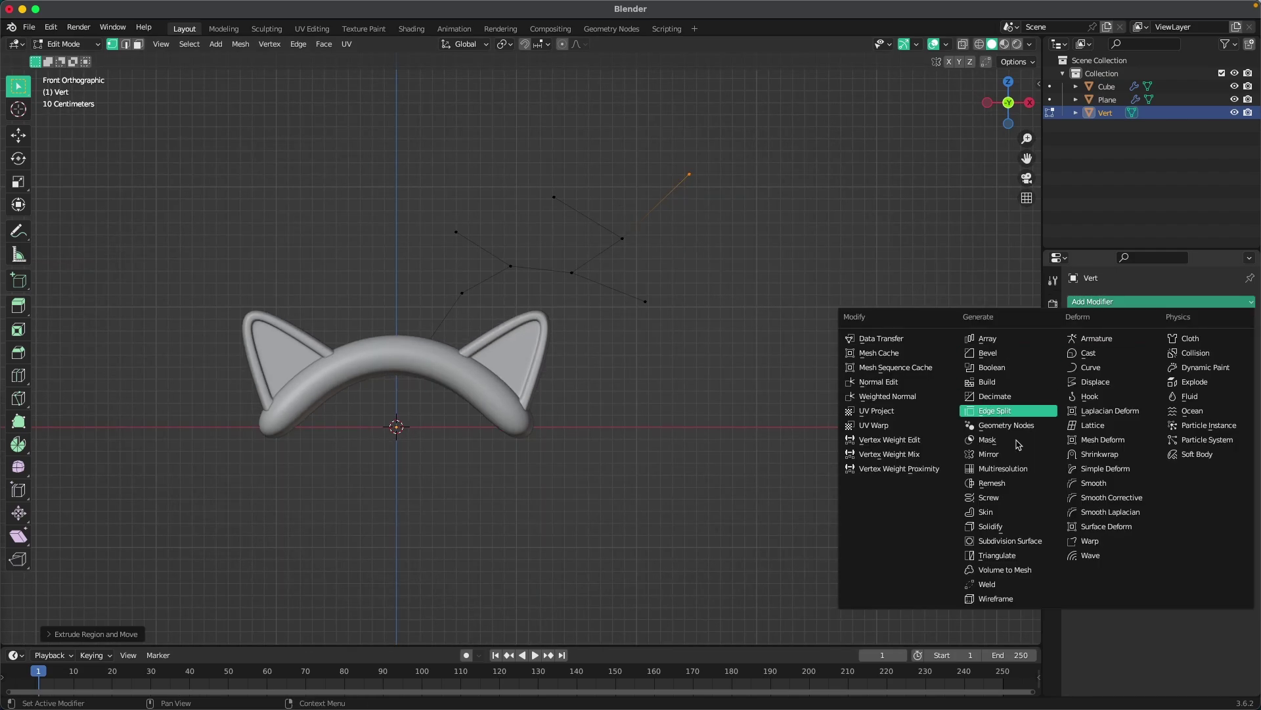
{"action": "left_click", "coordinate": [999, 512]}
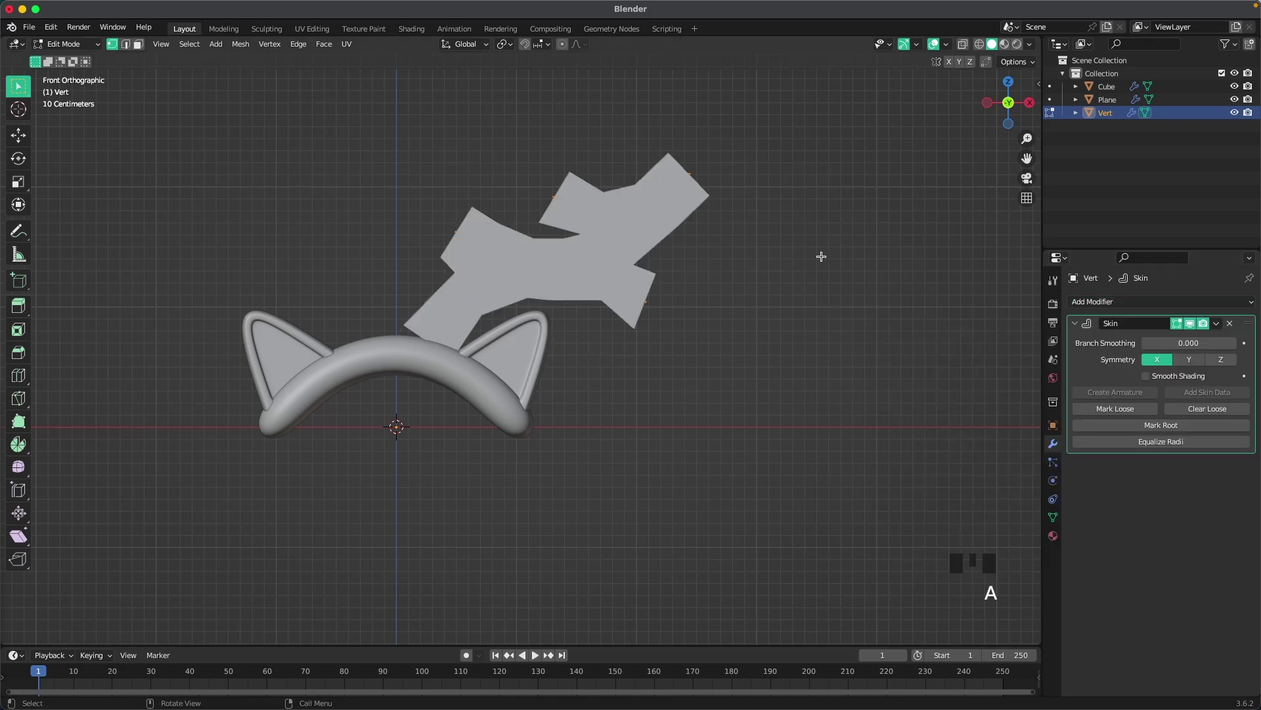
{"action": "key", "text": "ctrl+a"}
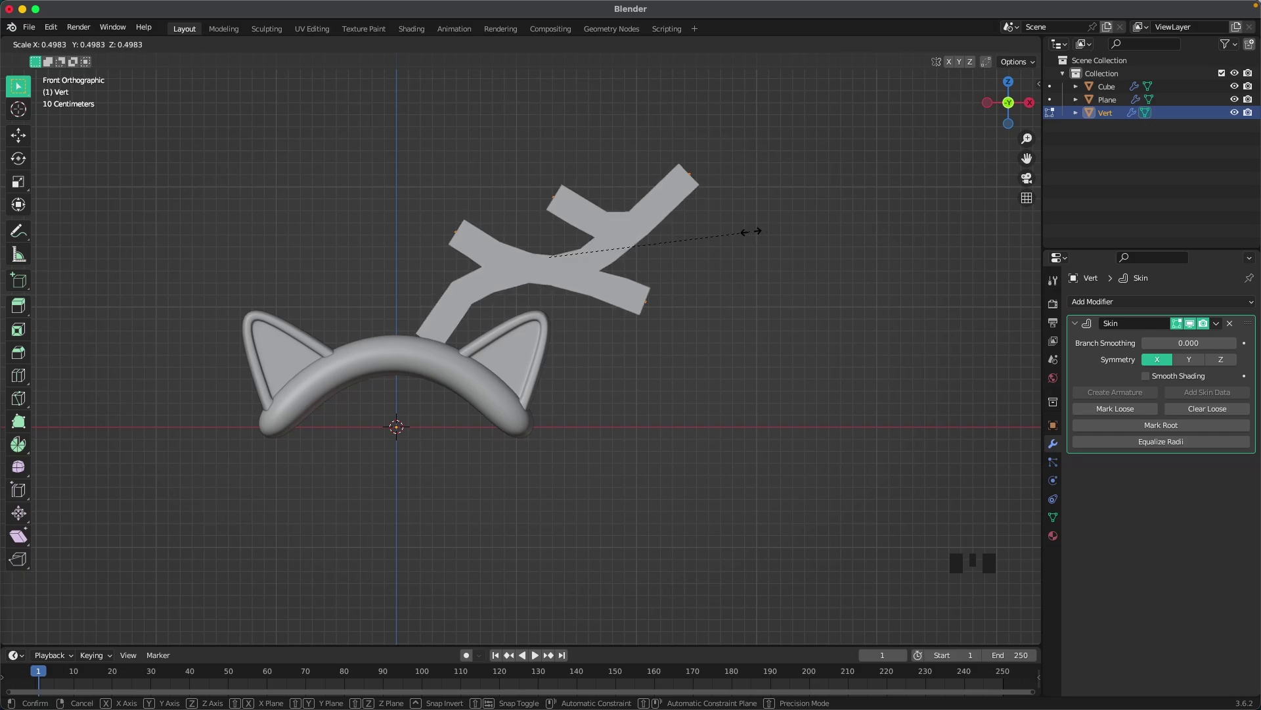
{"action": "left_click", "coordinate": [746, 233]}
{"action": "scroll", "coordinate": [498, 330], "scroll_direction": "up", "scroll_amount": 1}
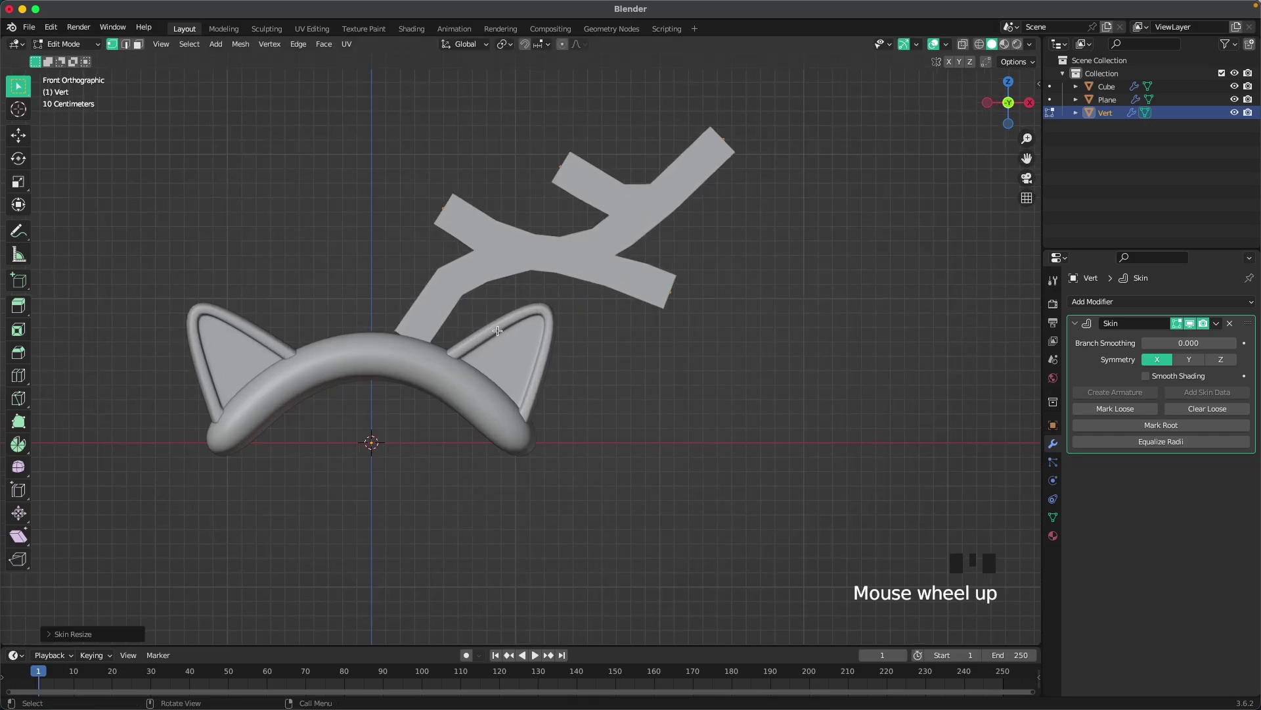
Move the antler's base vertex slightly down into the strip and, in Object Mode, add a level 3 Subdivision modifier.
{"action": "left_click", "coordinate": [374, 323]}
{"action": "key", "text": "g"}
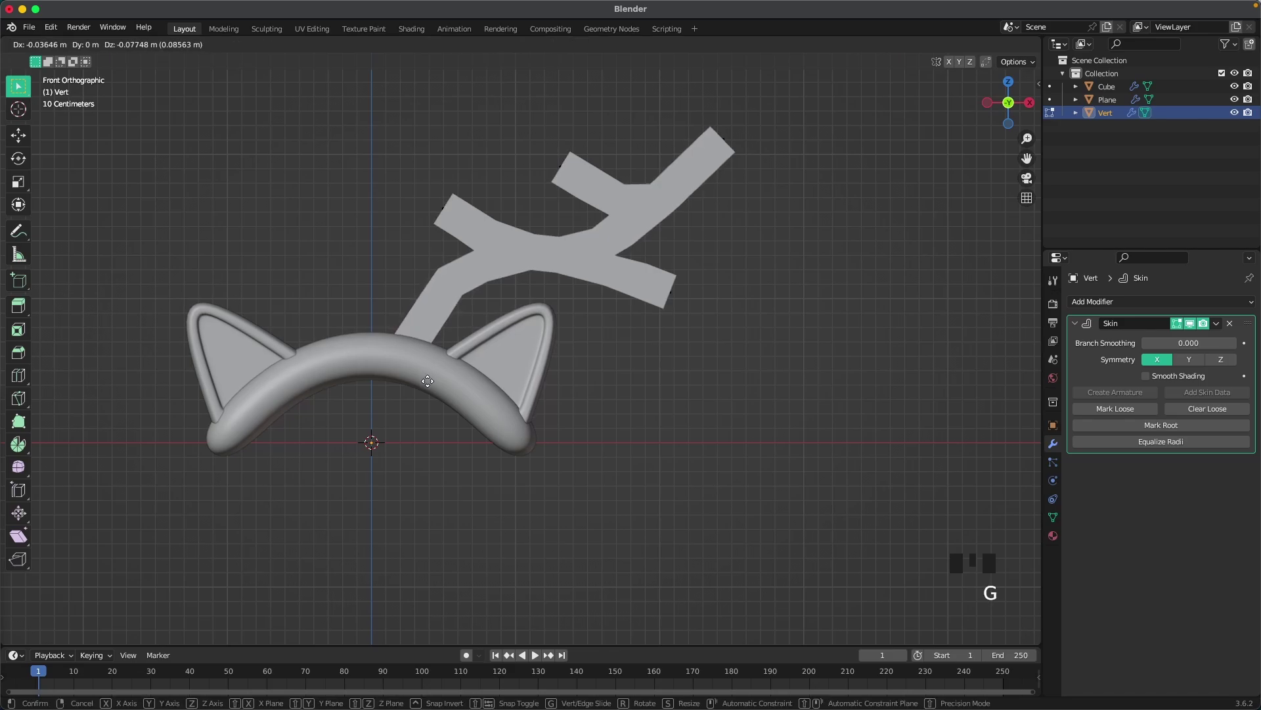
{"action": "left_click", "coordinate": [428, 381]}
{"action": "left_click", "coordinate": [690, 366]}
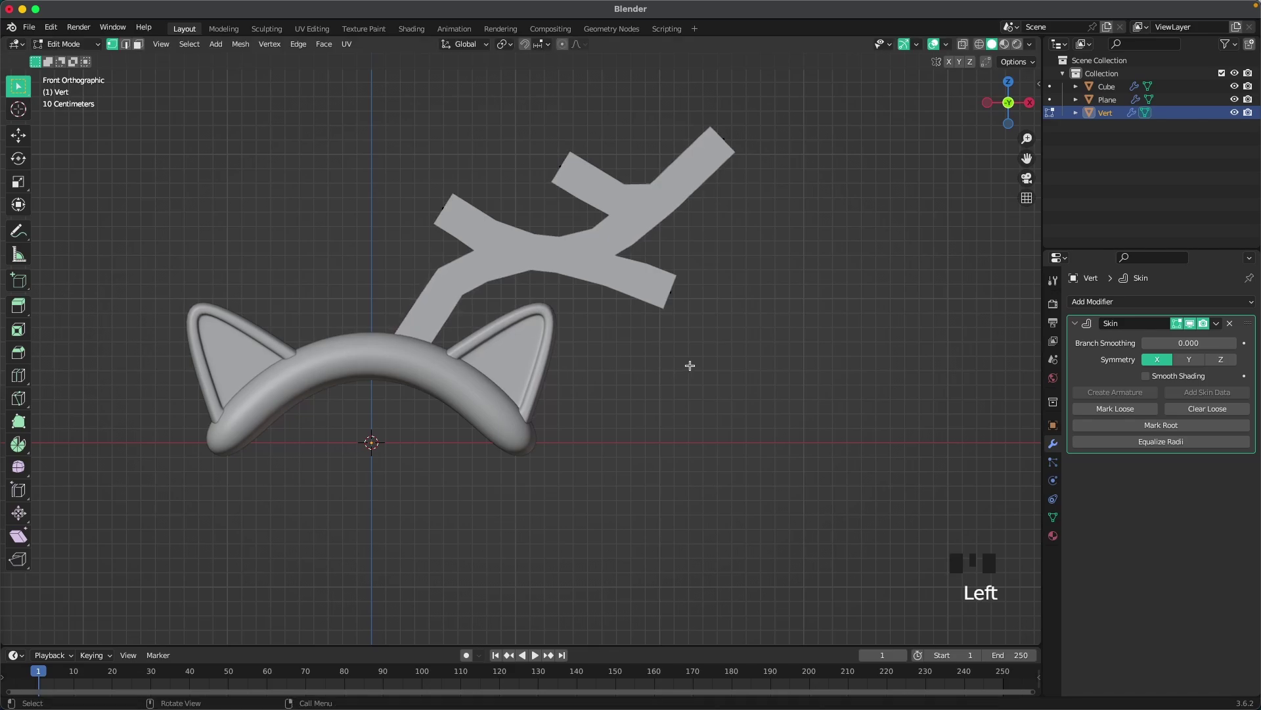
{"action": "key", "text": "Tab"}
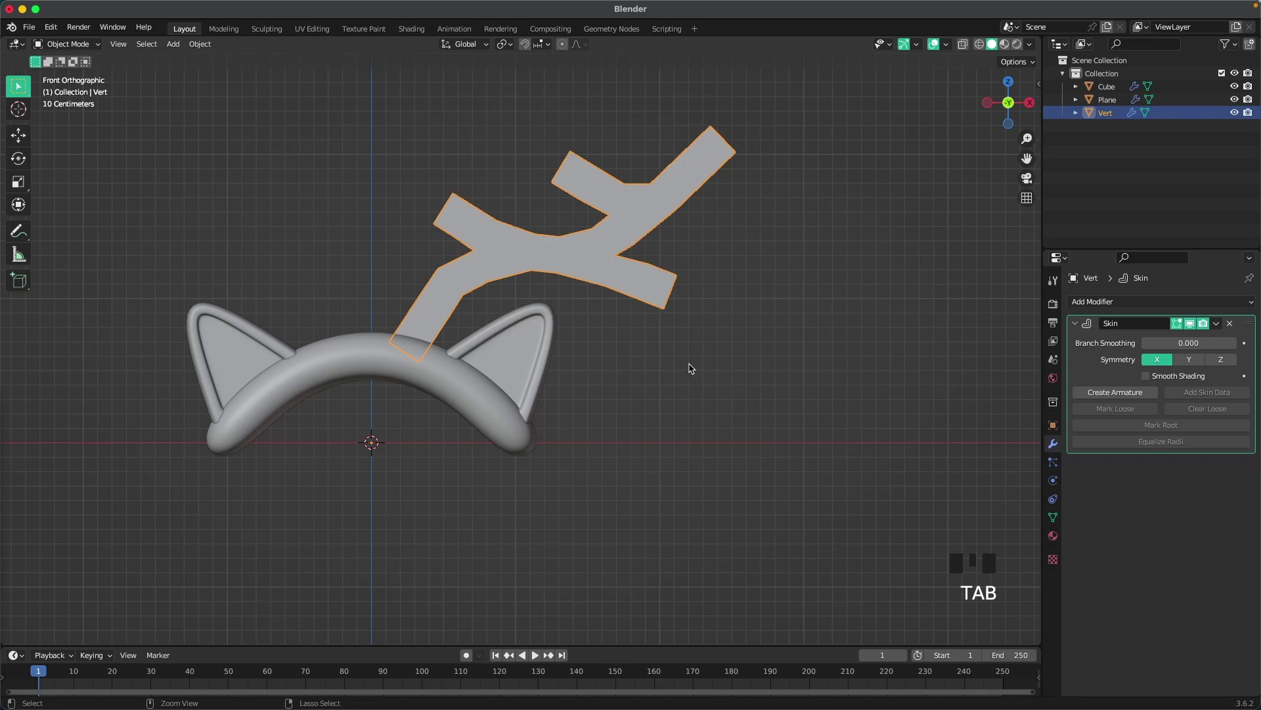
{"action": "key", "text": "ctrl+3"}
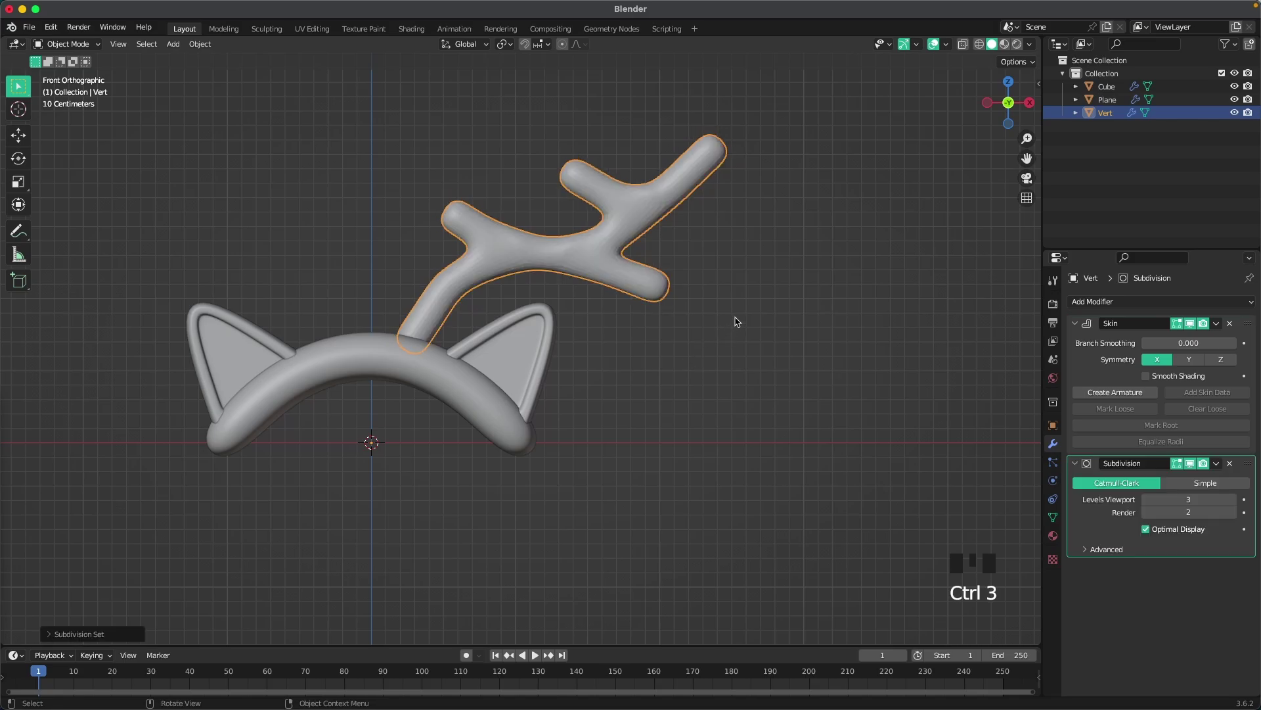
In Edit Mode, lengthen the antler's first tine by moving its end vertex up and toward the centre.
{"action": "middle_click_drag", "start_coordinate": [718, 301], "coordinate": [671, 358], "text": "shift"}
{"action": "scroll", "coordinate": [672, 341], "scroll_direction": "up", "scroll_amount": 1}
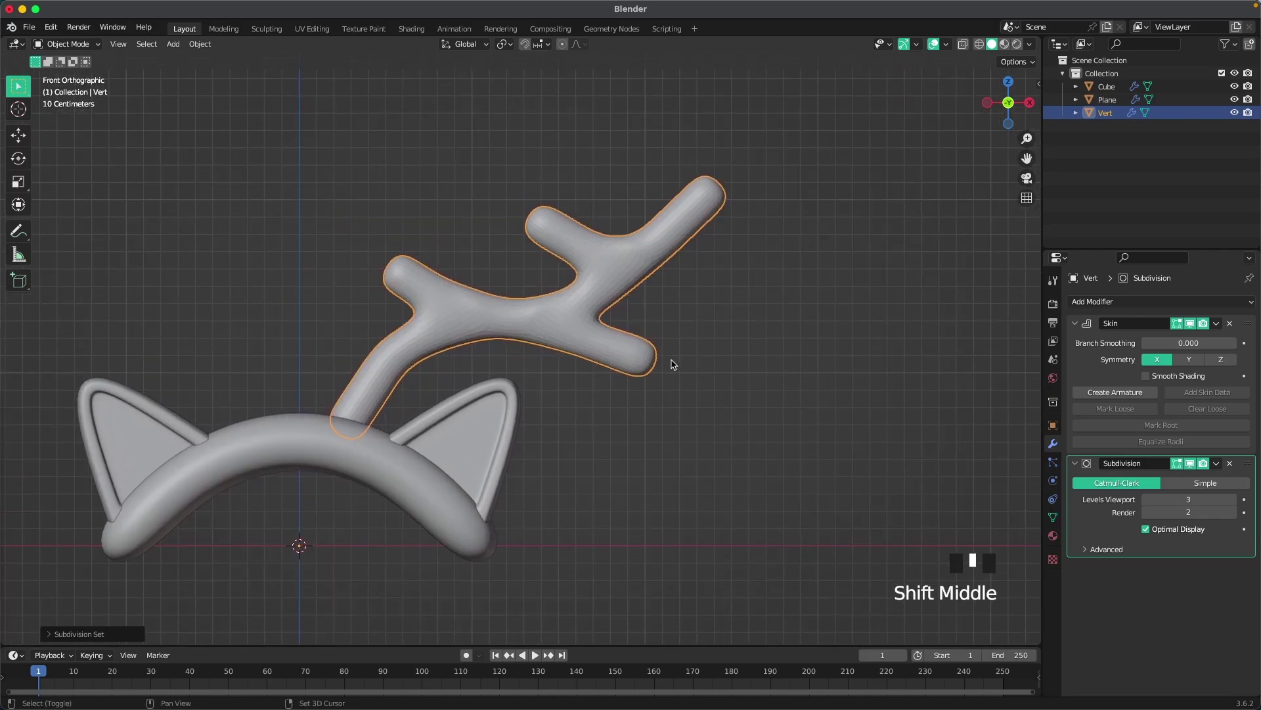
{"action": "scroll", "coordinate": [576, 325], "scroll_direction": "up", "scroll_amount": 1}
{"action": "key", "text": "Tab"}
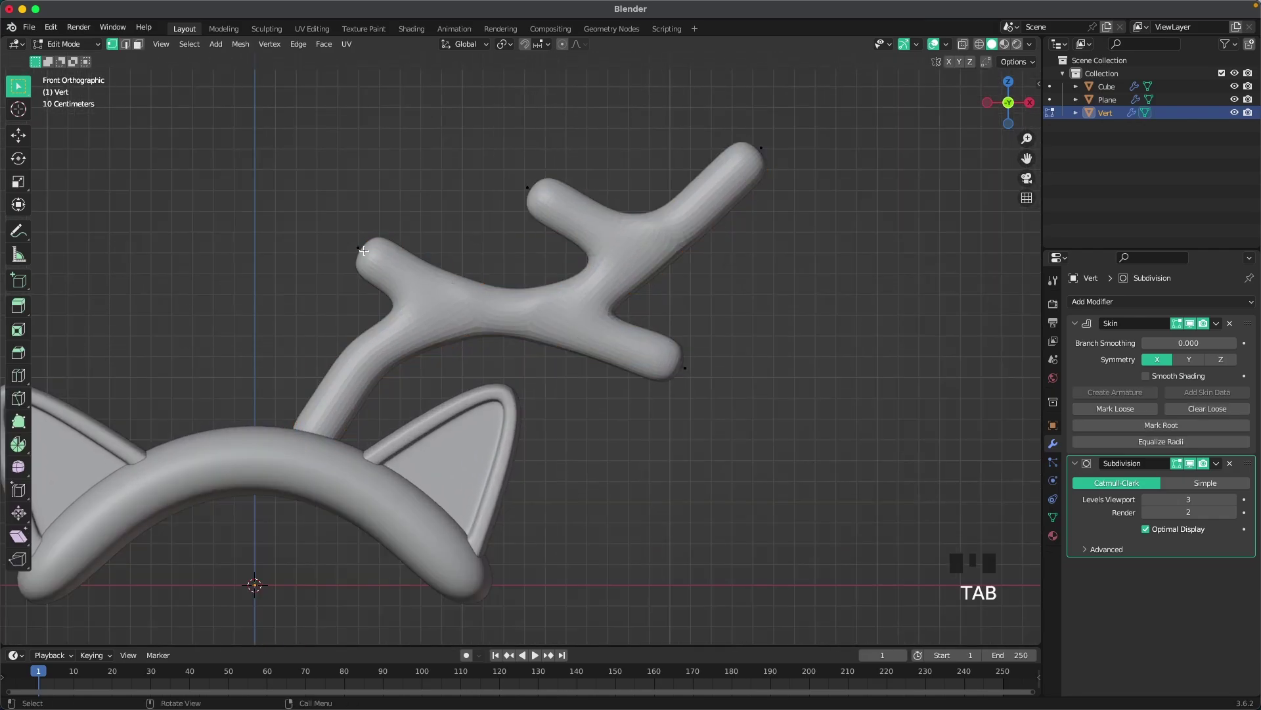
{"action": "left_click", "coordinate": [335, 228]}
{"action": "key", "text": "g"}
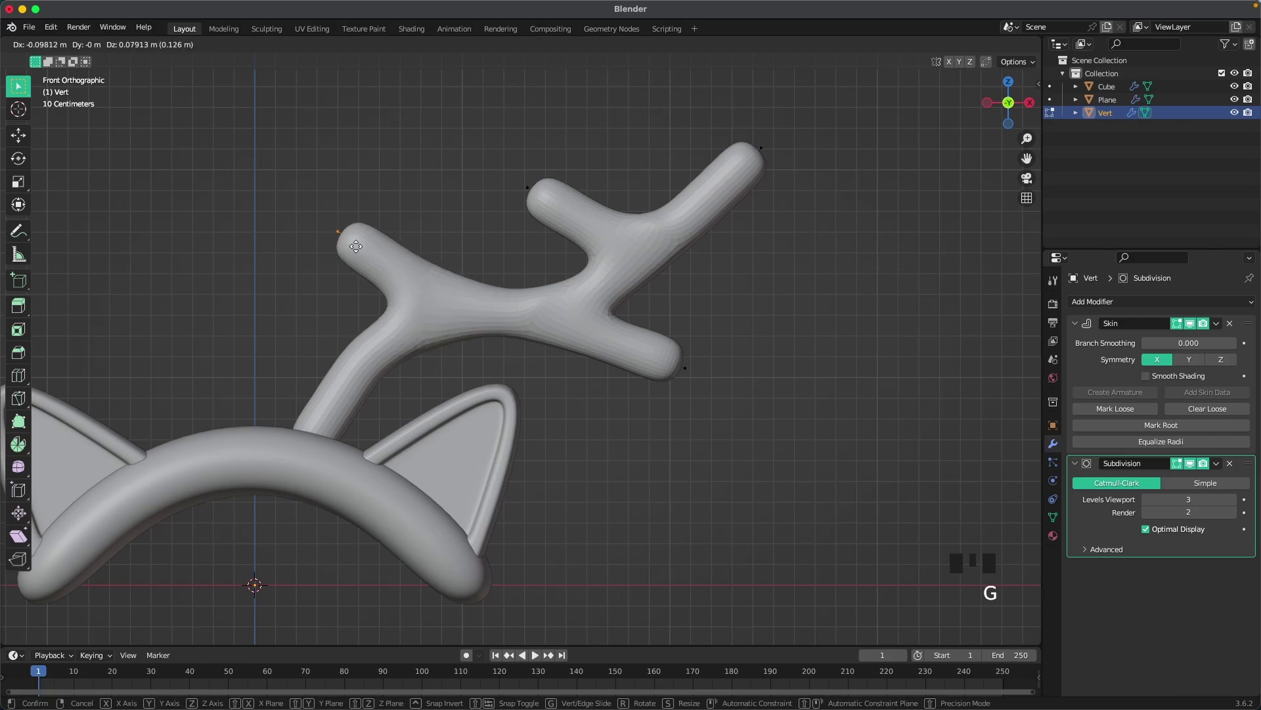
{"action": "left_click", "coordinate": [348, 241]}
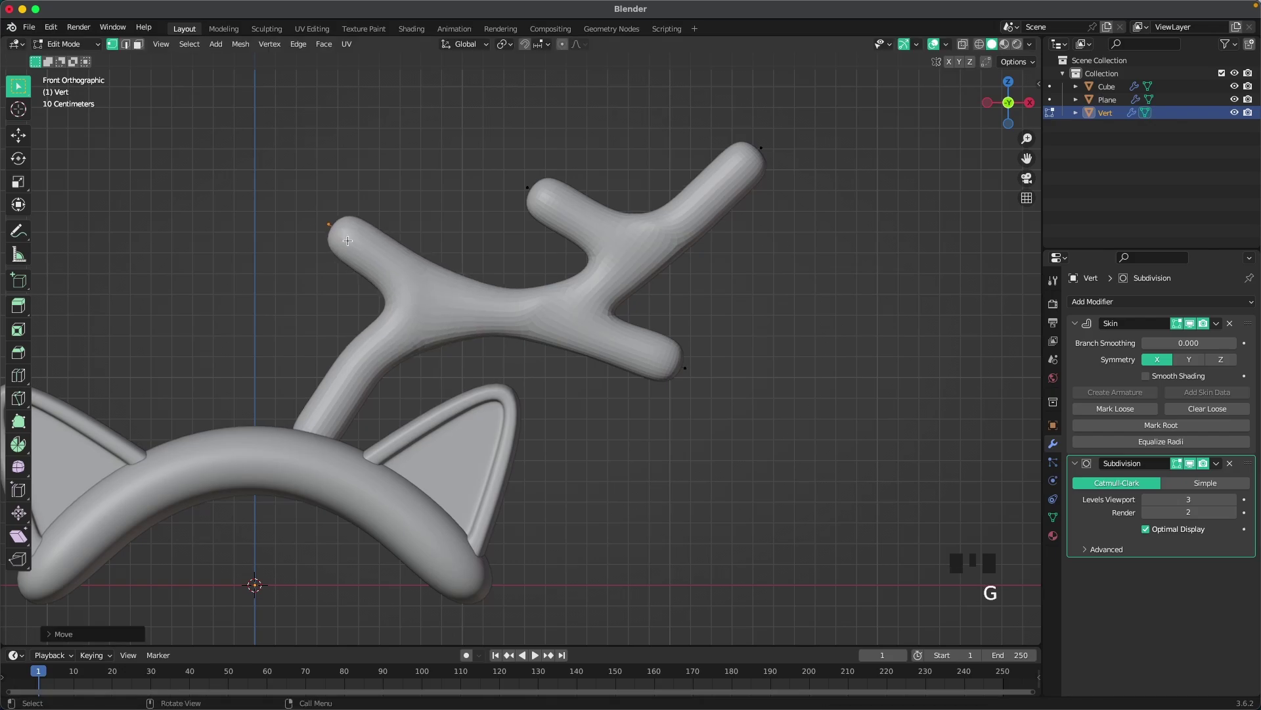
Turn on X-ray display and reduce the skin radius at the antler's first fork vertex.
{"action": "left_click", "coordinate": [399, 263]}
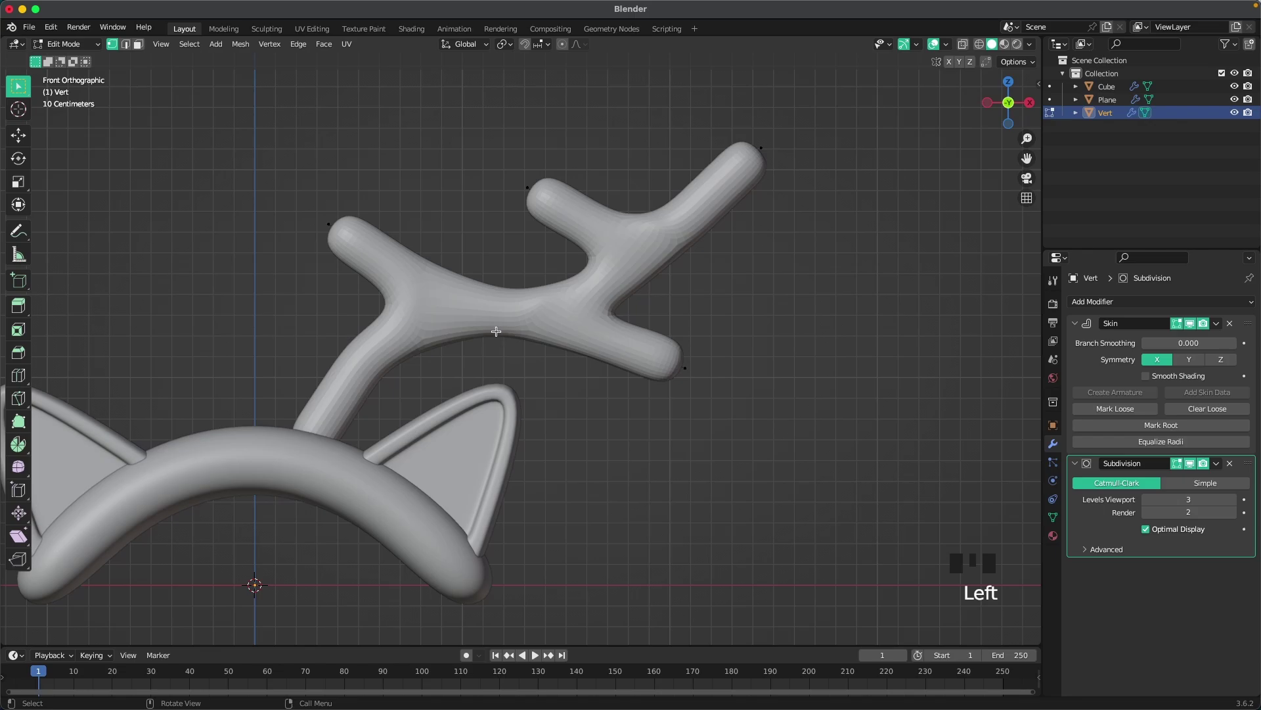
{"action": "key", "text": "z"}
{"action": "left_click", "coordinate": [508, 393]}
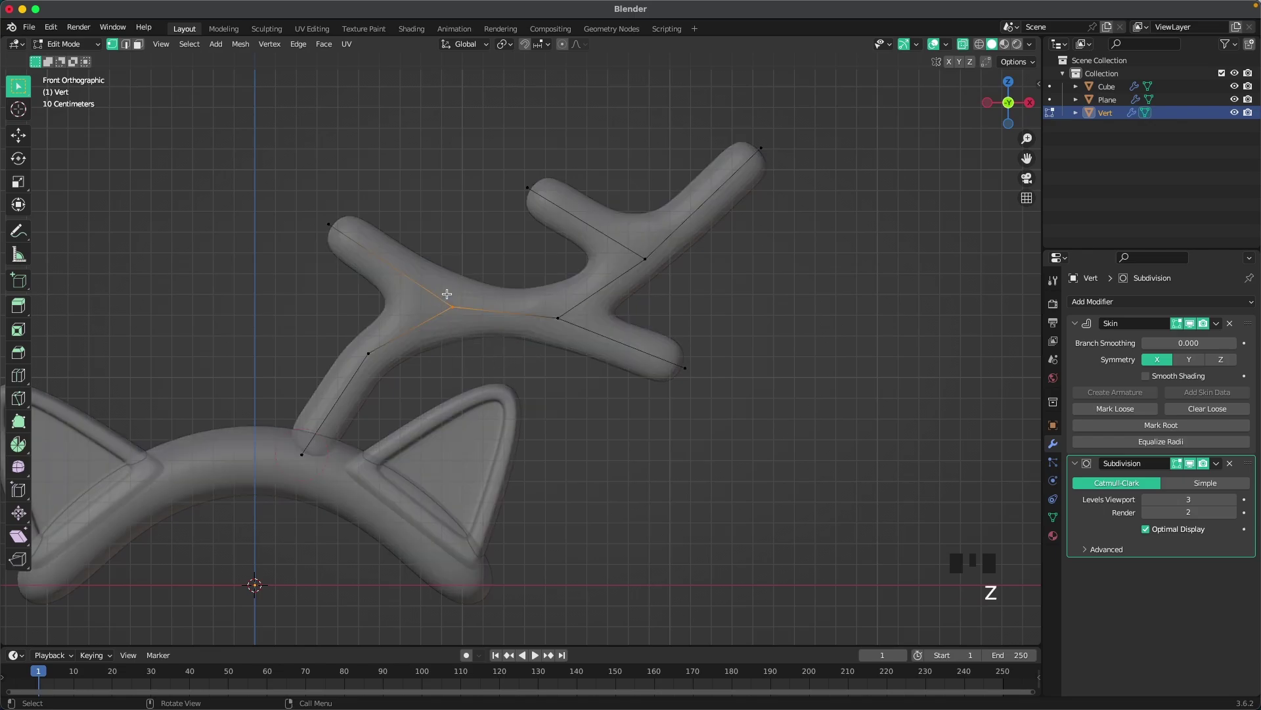
{"action": "key", "text": "ctrl+a"}
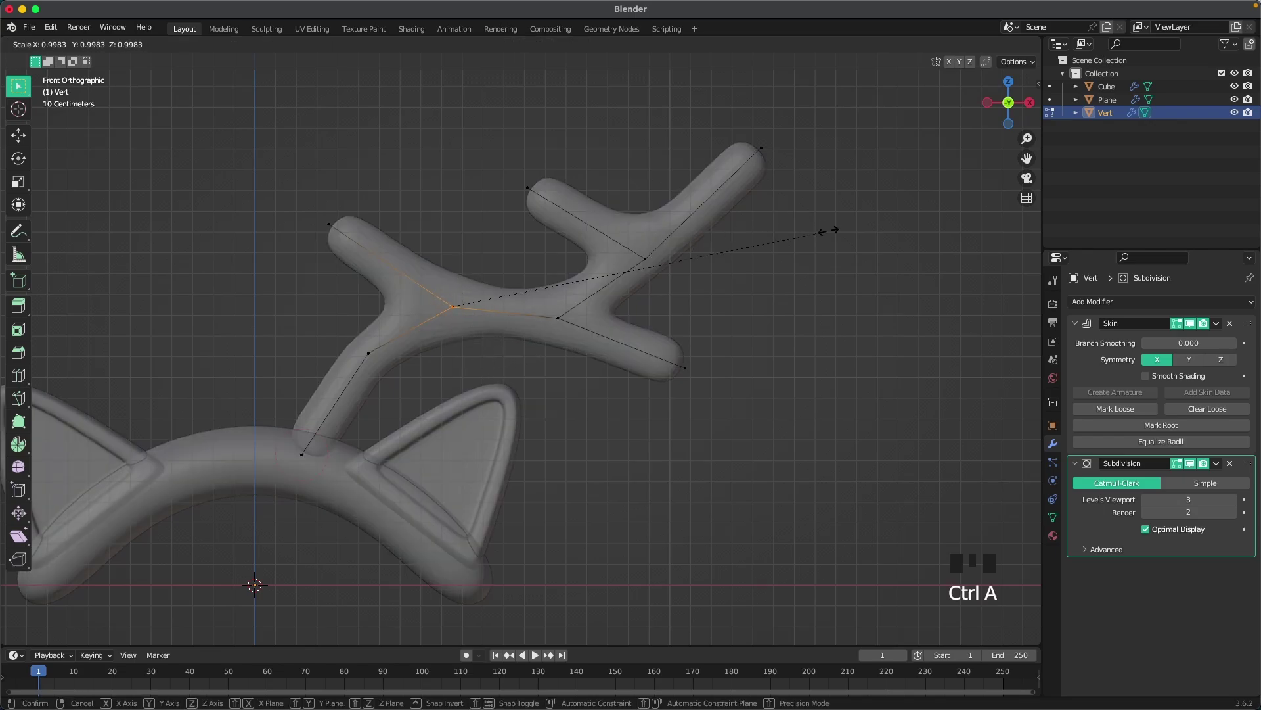
{"action": "left_click", "coordinate": [748, 240]}
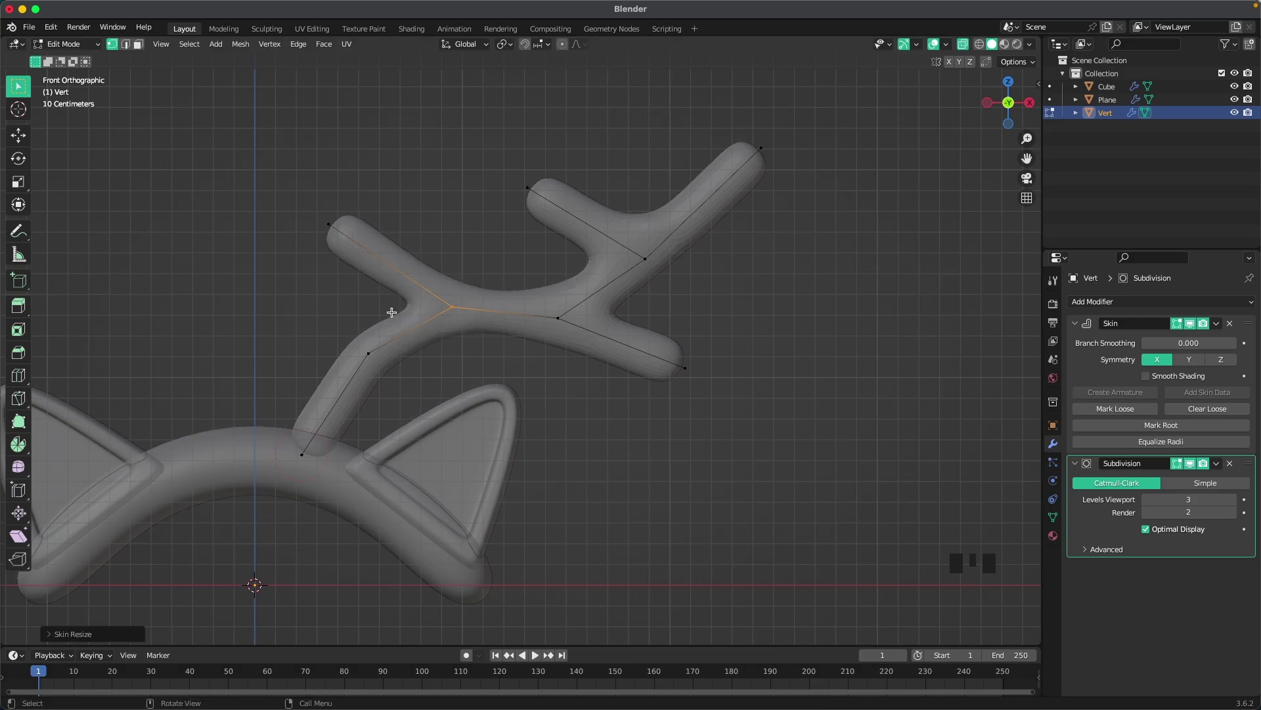
Move the lower outer tine's end vertex outward and down, and reduce the skin radius at the second fork vertex.
{"action": "left_click_drag", "start_coordinate": [653, 341], "coordinate": [723, 384]}
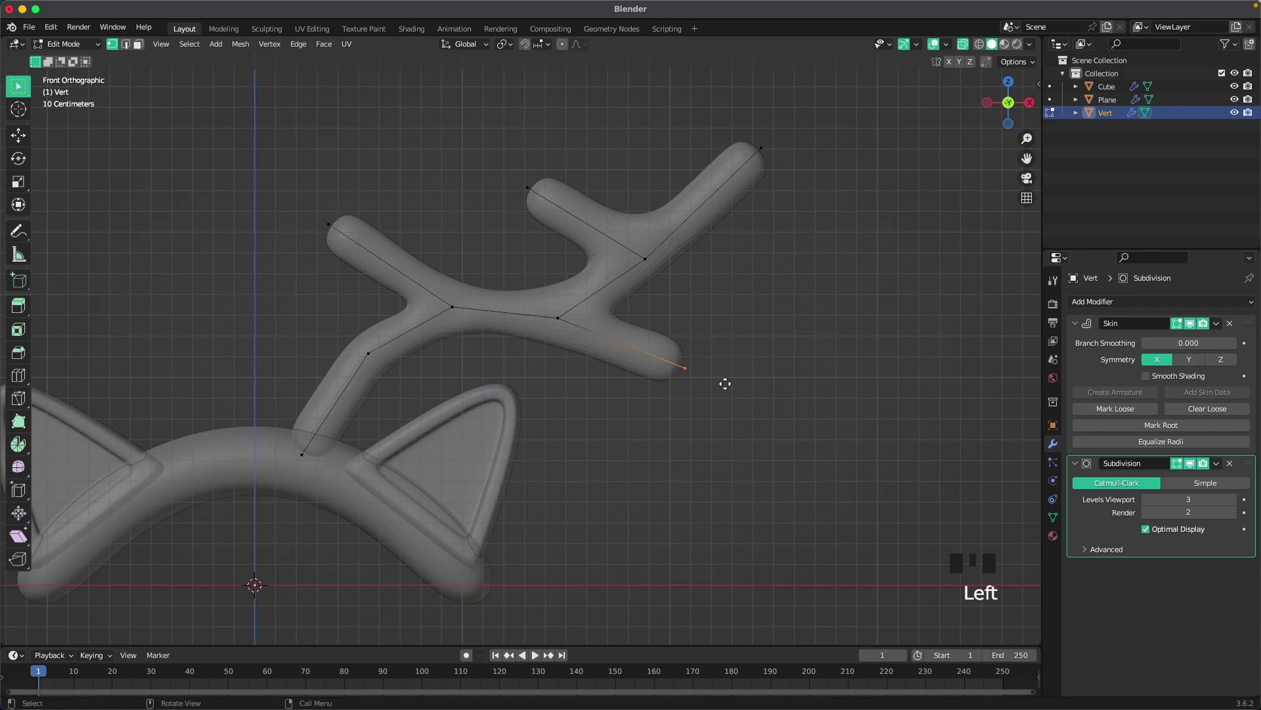
{"action": "key", "text": "g"}
{"action": "left_click", "coordinate": [748, 406]}
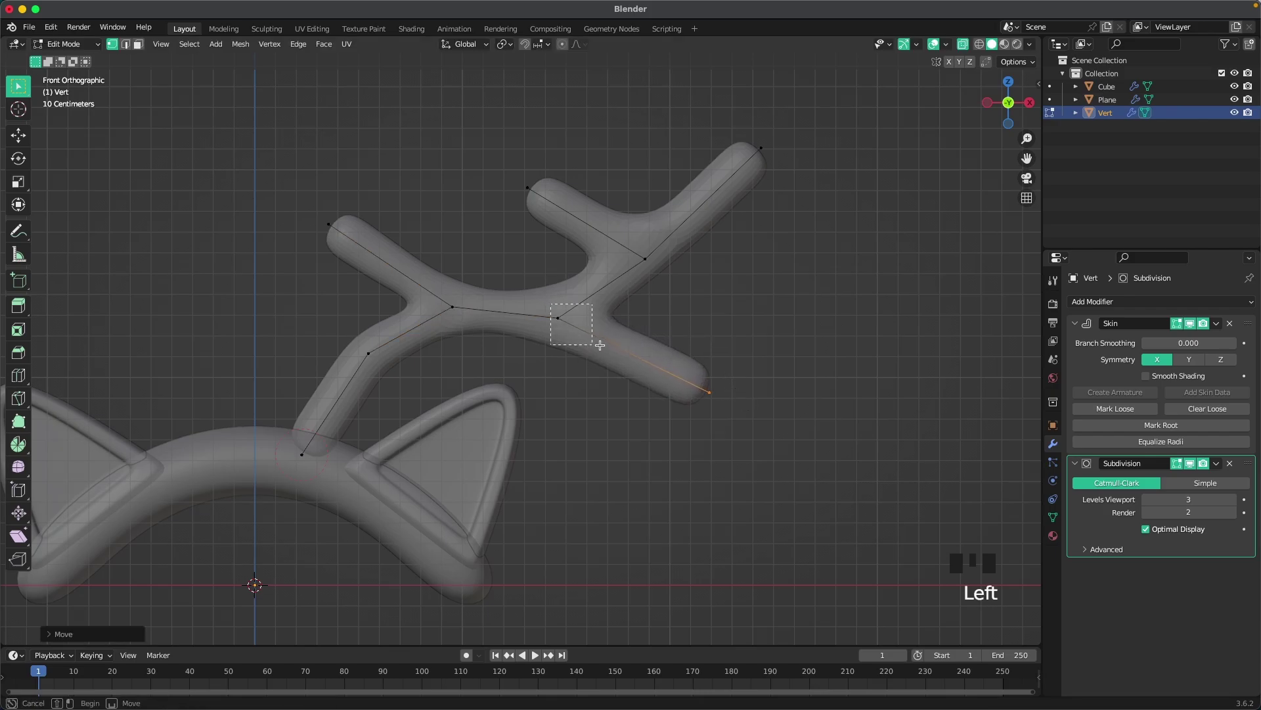
{"action": "left_click", "coordinate": [565, 322]}
{"action": "key", "text": "ctrl+a"}
{"action": "left_click", "coordinate": [811, 266]}
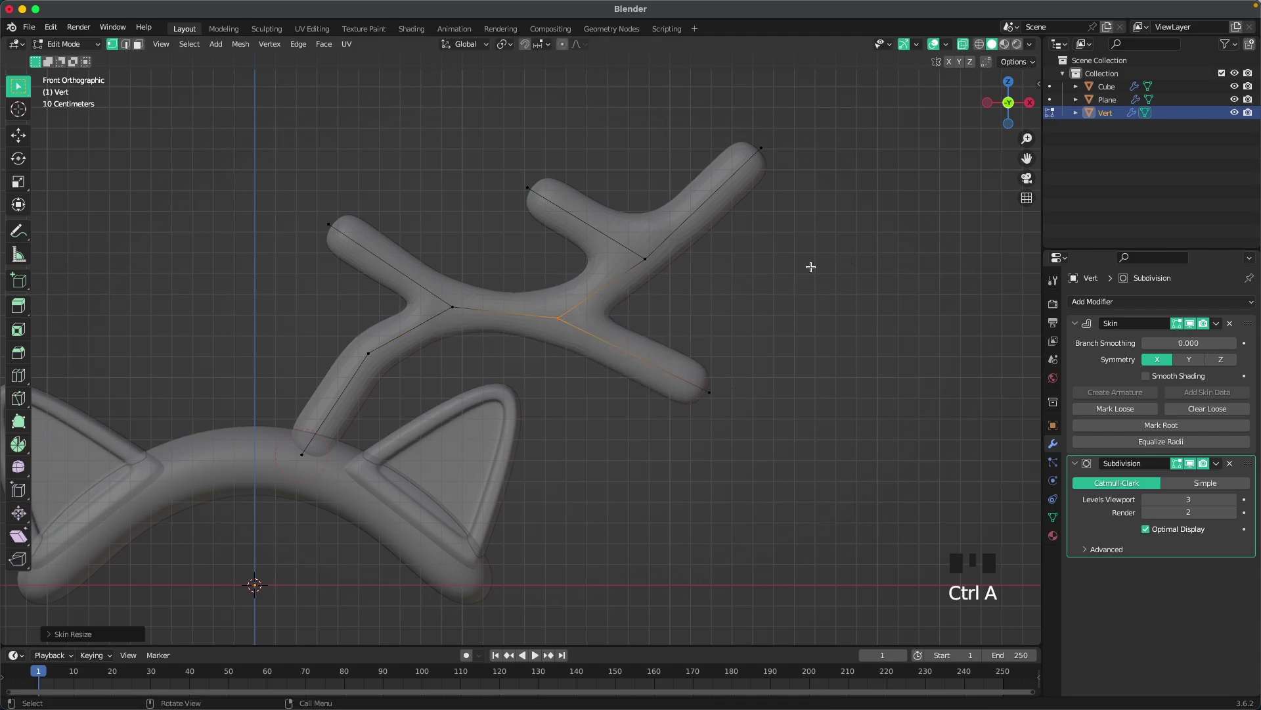
Lengthen the upper inner tine by moving its end vertex up and toward the centre, and reduce the skin radius at the third fork.
{"action": "left_click", "coordinate": [528, 188]}
{"action": "key", "text": "g"}
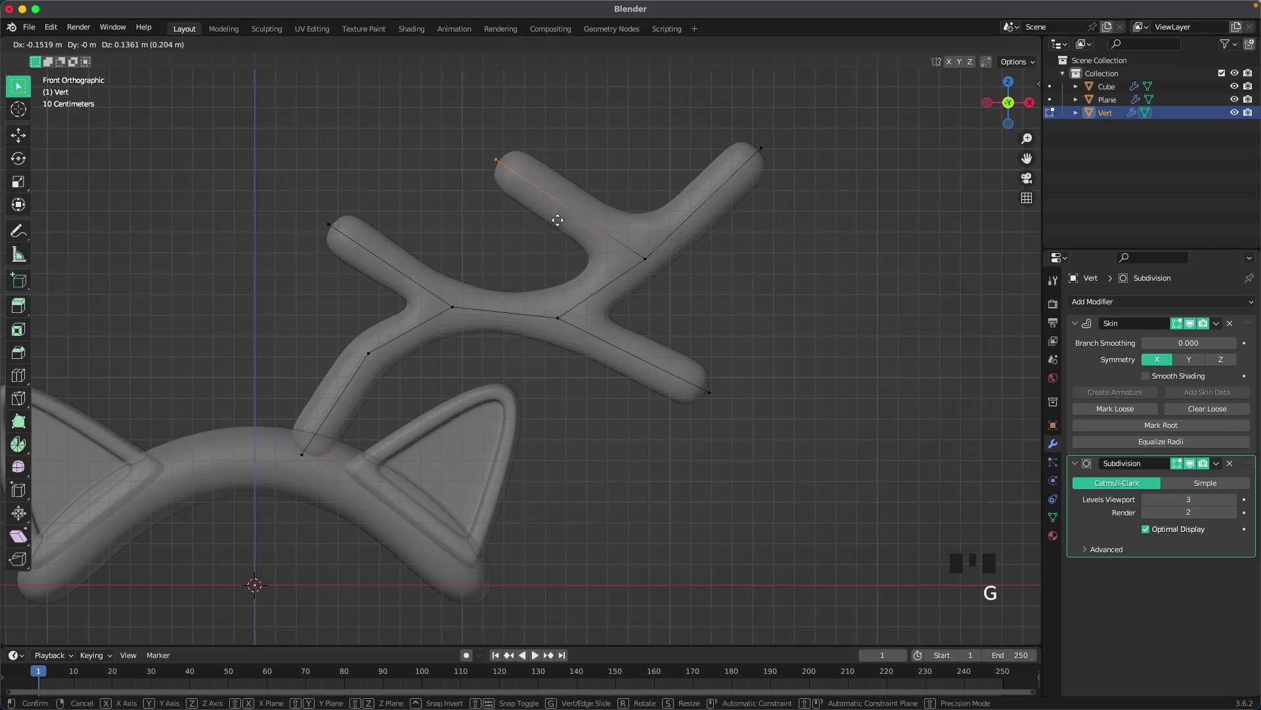
{"action": "left_click", "coordinate": [543, 203]}
{"action": "left_click", "coordinate": [645, 258]}
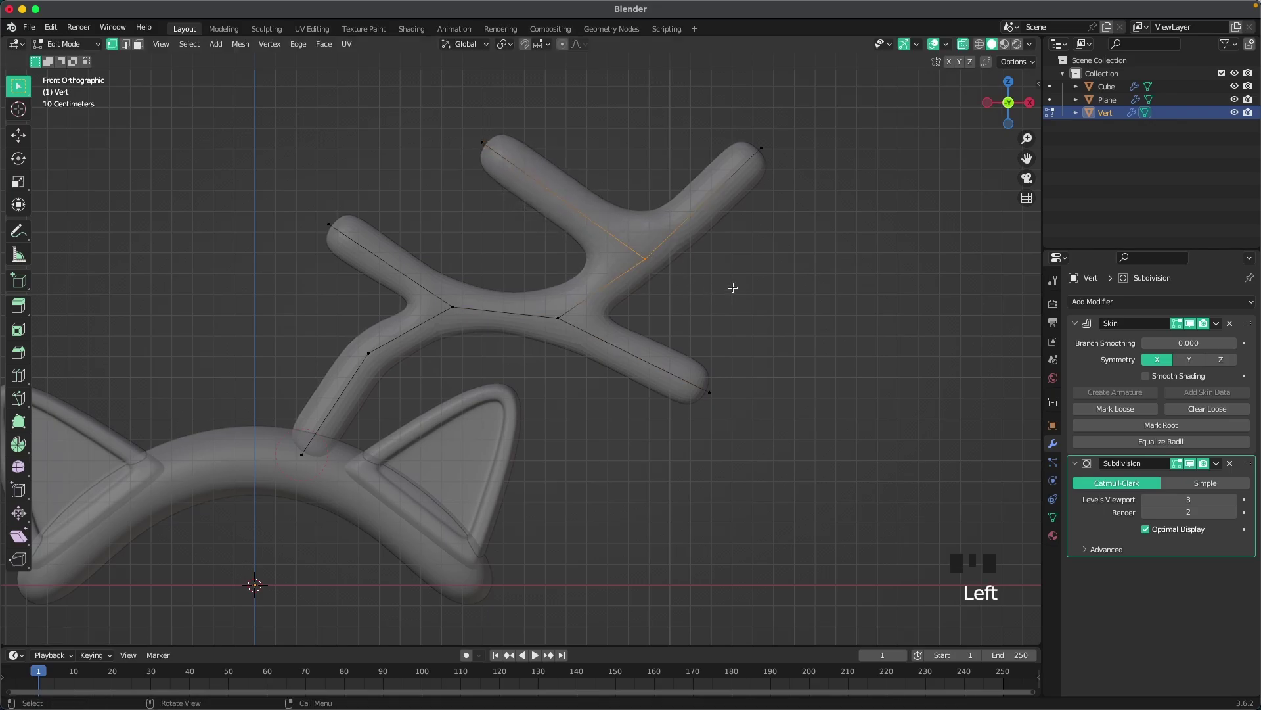
{"action": "key", "text": "ctrl+a"}
{"action": "left_click", "coordinate": [798, 264]}
Move the antler's outermost tip vertex up and outward and slightly enlarge its skin radius.
{"action": "left_click", "coordinate": [762, 148]}
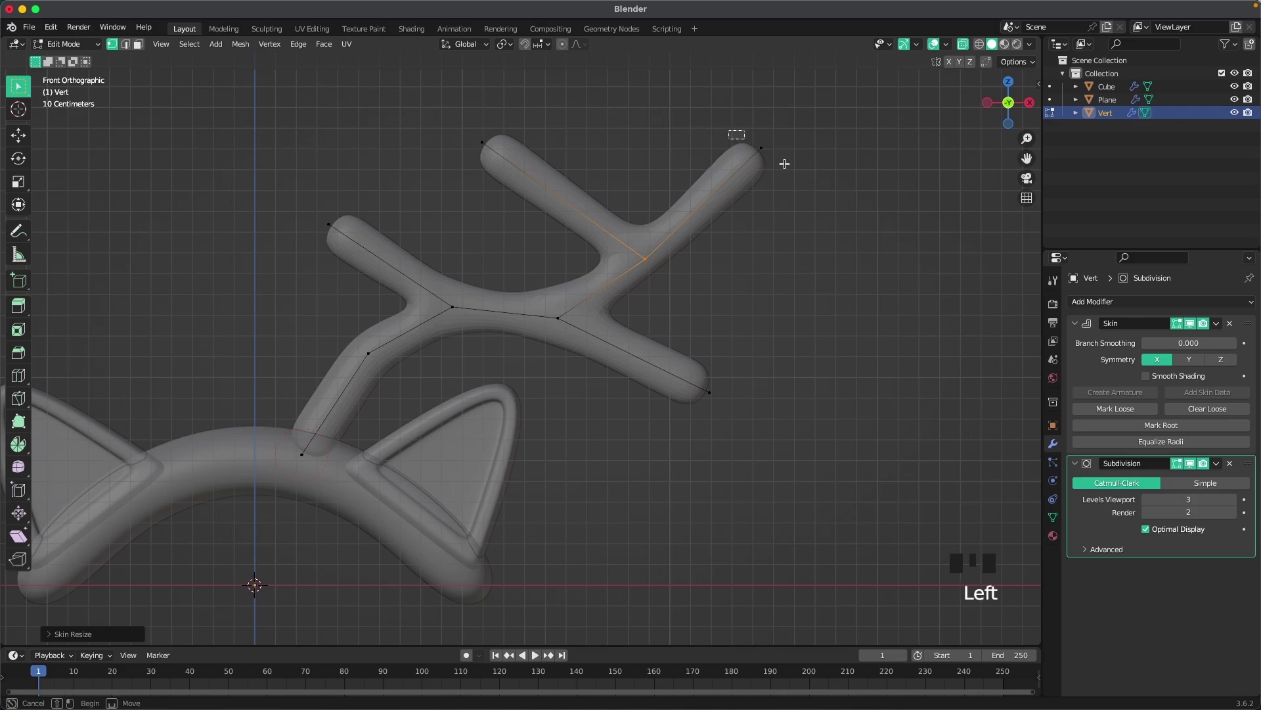
{"action": "key", "text": "g"}
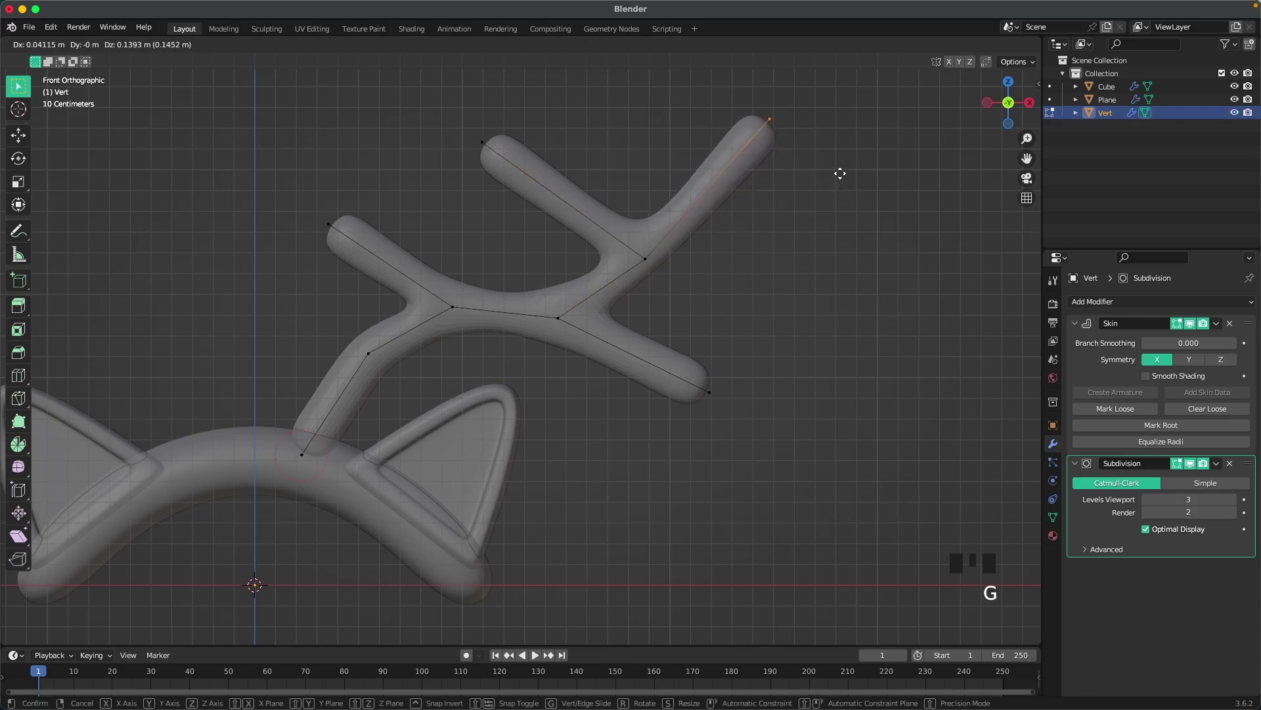
{"action": "left_click", "coordinate": [854, 182]}
{"action": "key", "text": "ctrl+a"}
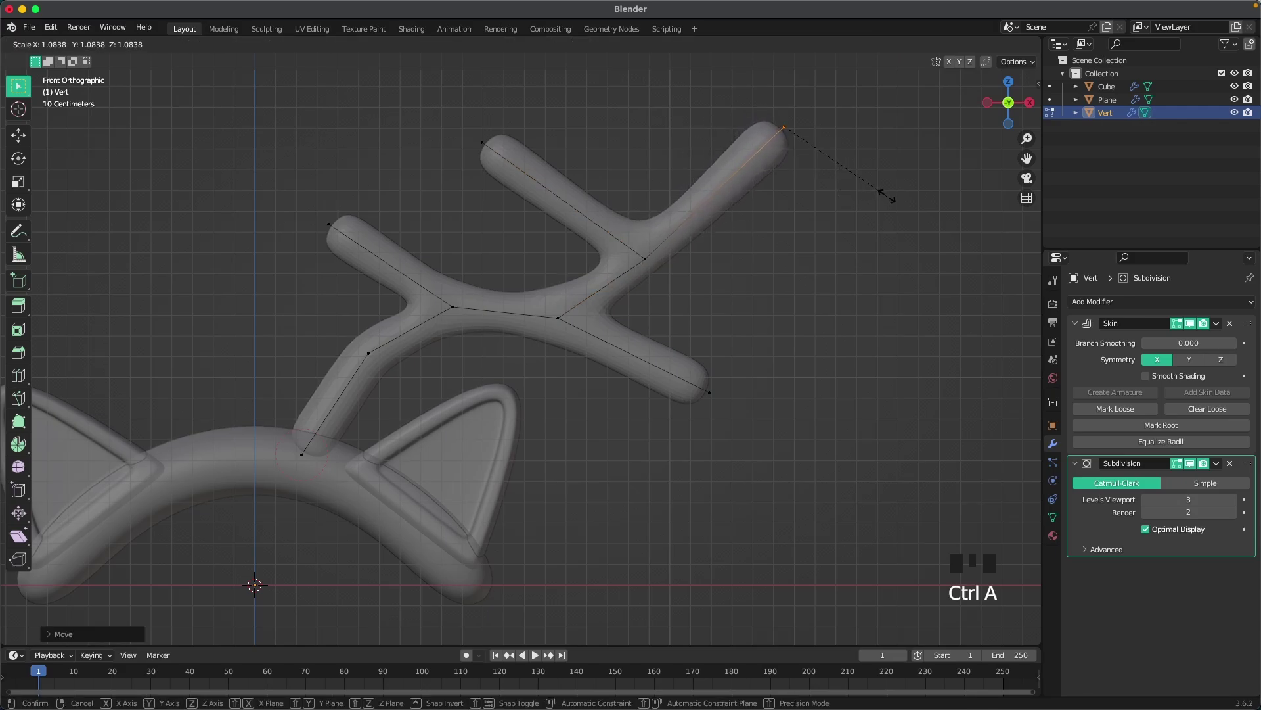
{"action": "key", "text": "Escape"}
Slightly enlarge the skin radius at the lower outer tine's end vertex.
{"action": "left_click", "coordinate": [597, 325]}
{"action": "left_click", "coordinate": [700, 386]}
{"action": "key", "text": "ctrl+a"}
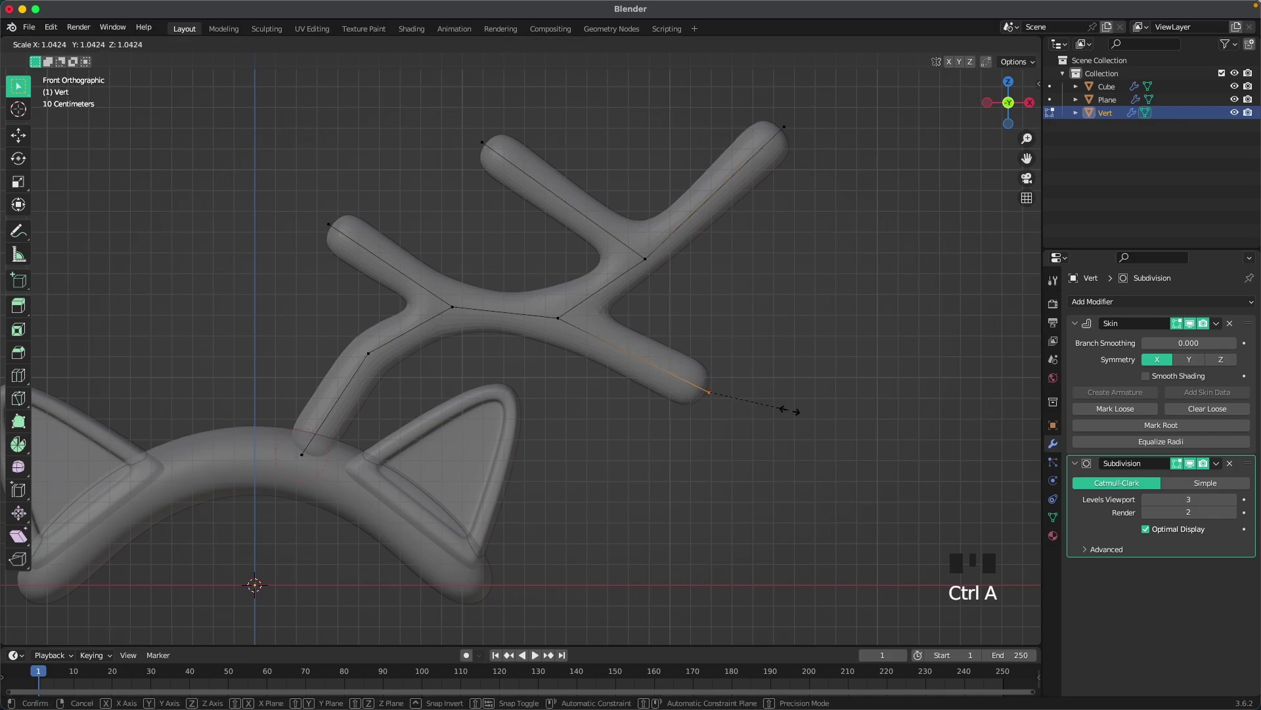
{"action": "left_click", "coordinate": [799, 412]}
Shift the third fork vertex slightly toward the centre and move the upper inner tine's end vertex up and outward.
{"action": "left_click", "coordinate": [646, 237]}
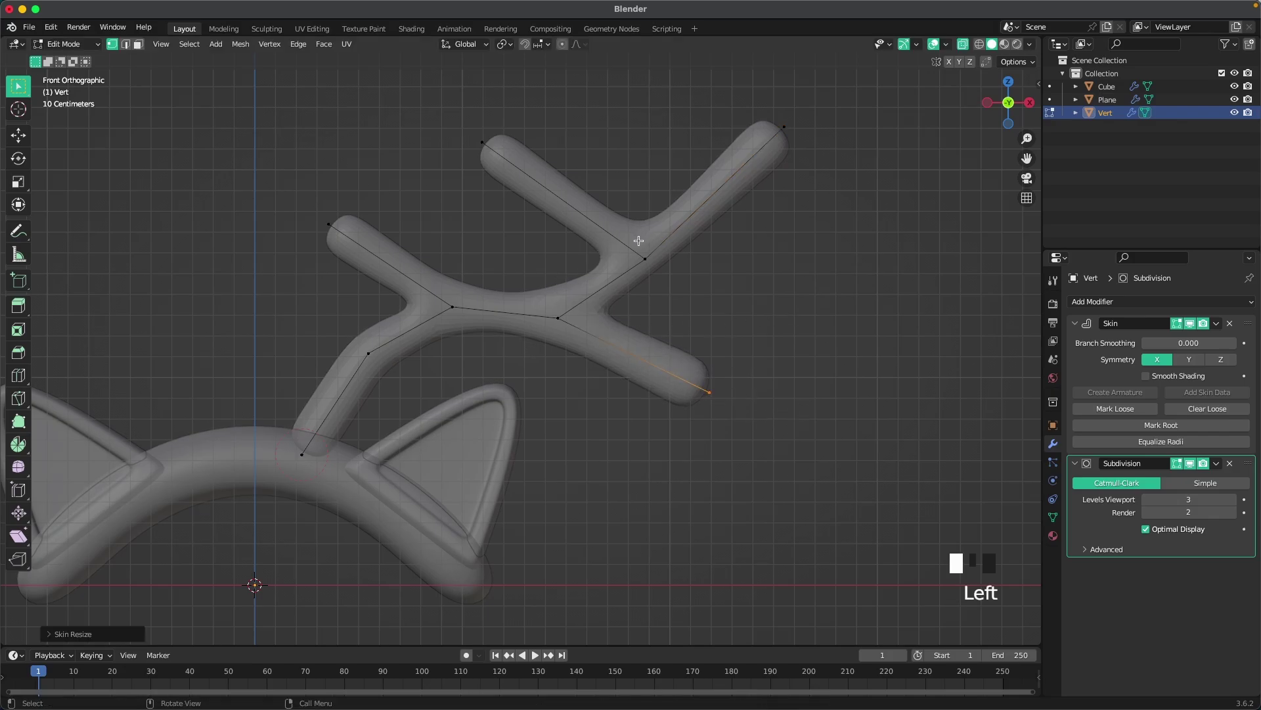
{"action": "key", "text": "g"}
{"action": "left_click", "coordinate": [635, 274]}
{"action": "left_click", "coordinate": [455, 127]}
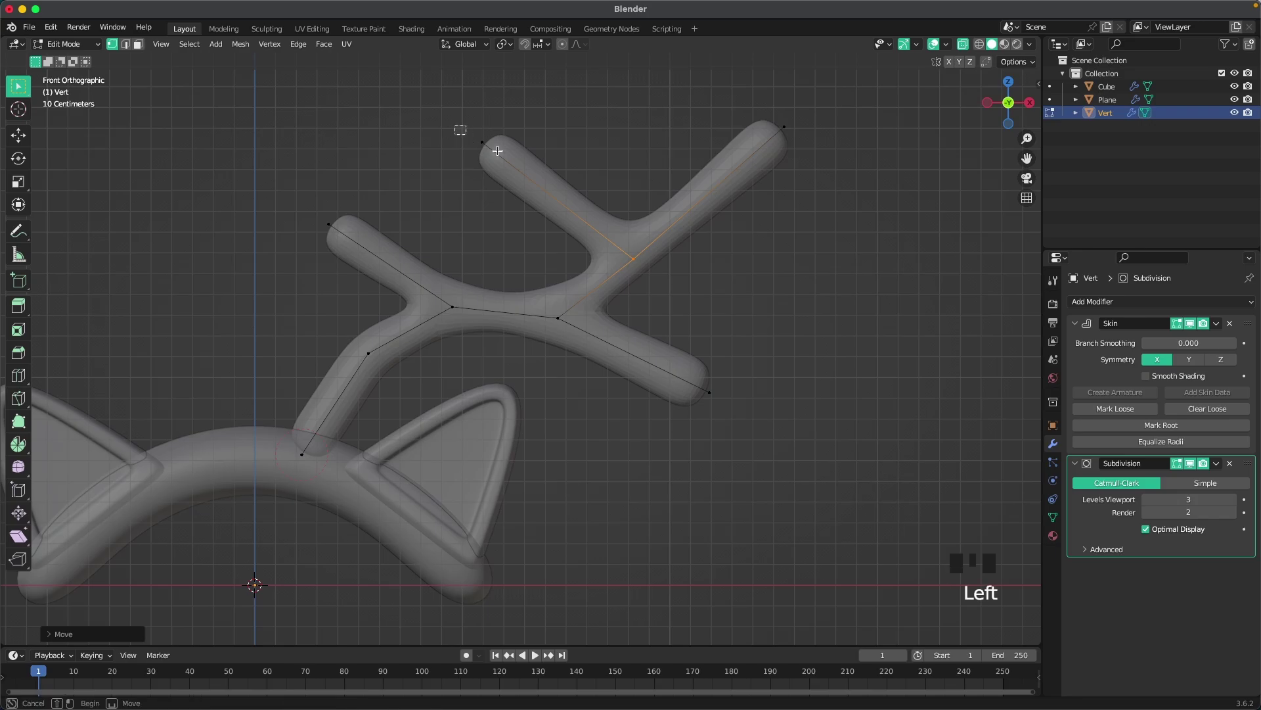
{"action": "key", "text": "g"}
{"action": "left_click", "coordinate": [559, 168]}
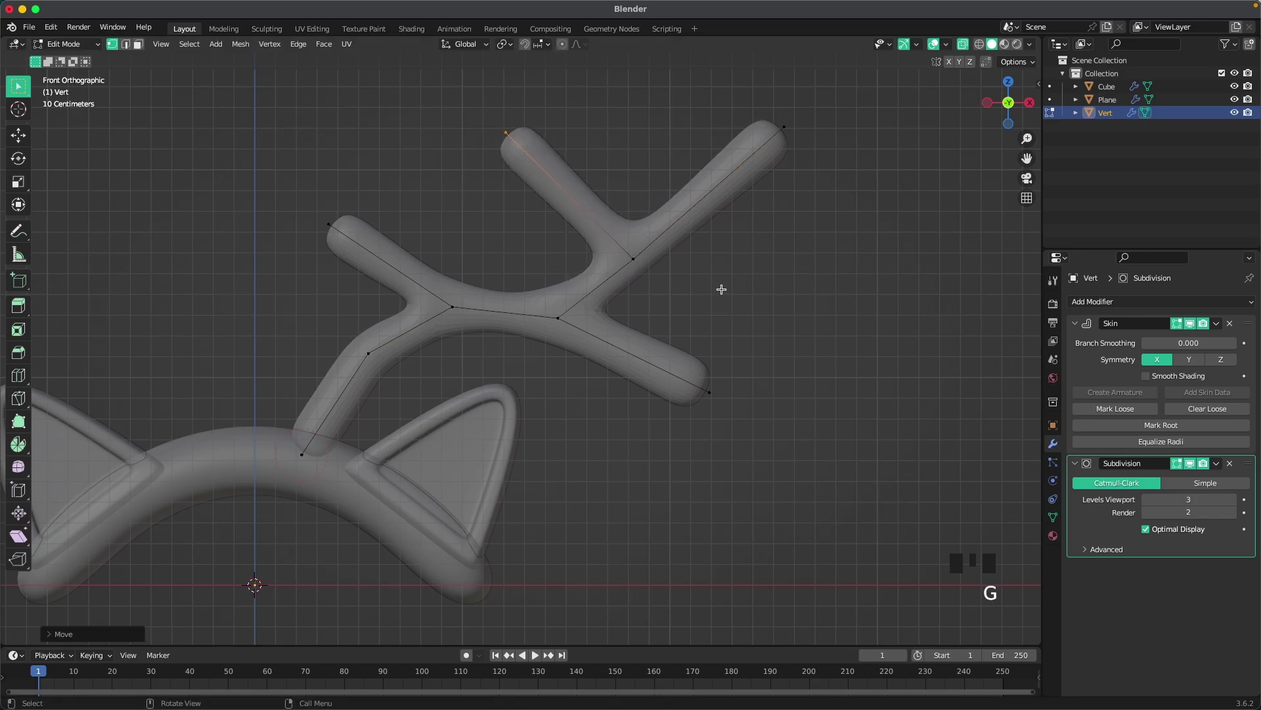
Enlarge the skin radius at the antler's base vertex and reposition the vertex slightly inside the strip.
{"action": "left_click", "coordinate": [302, 454]}
{"action": "key", "text": "ctrl+a"}
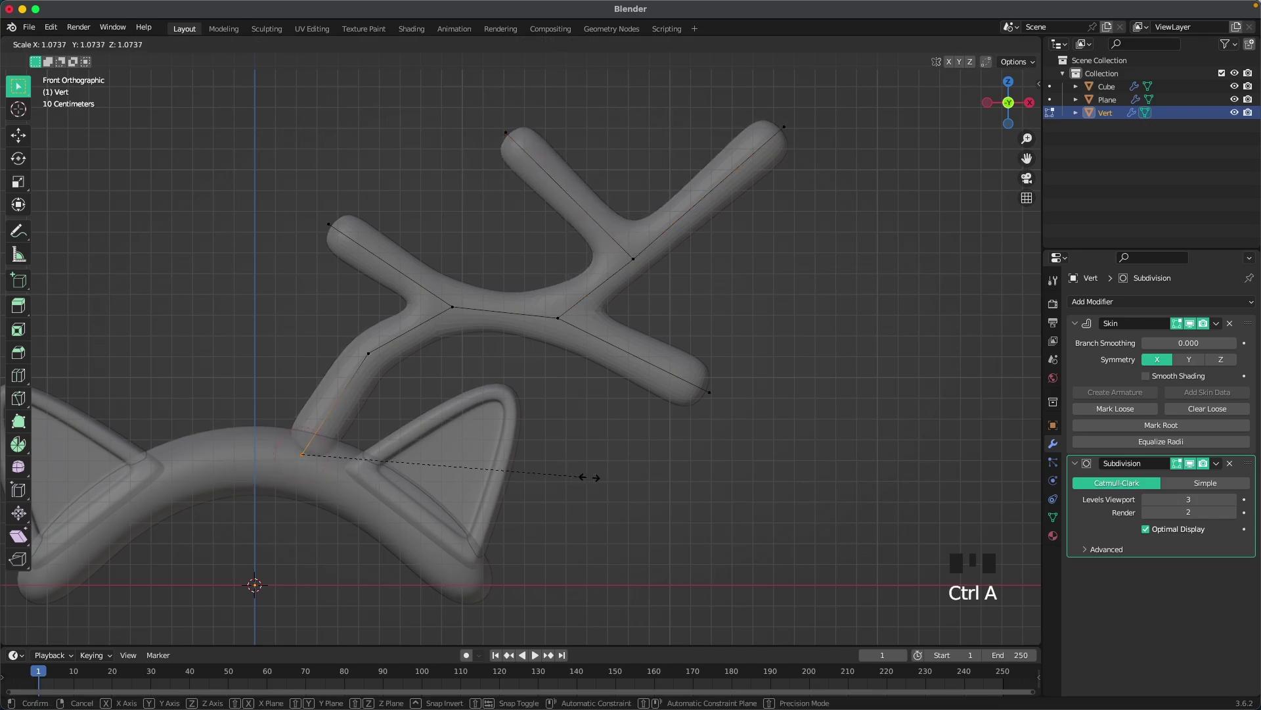
{"action": "key", "text": "Escape"}
{"action": "key", "text": "g"}
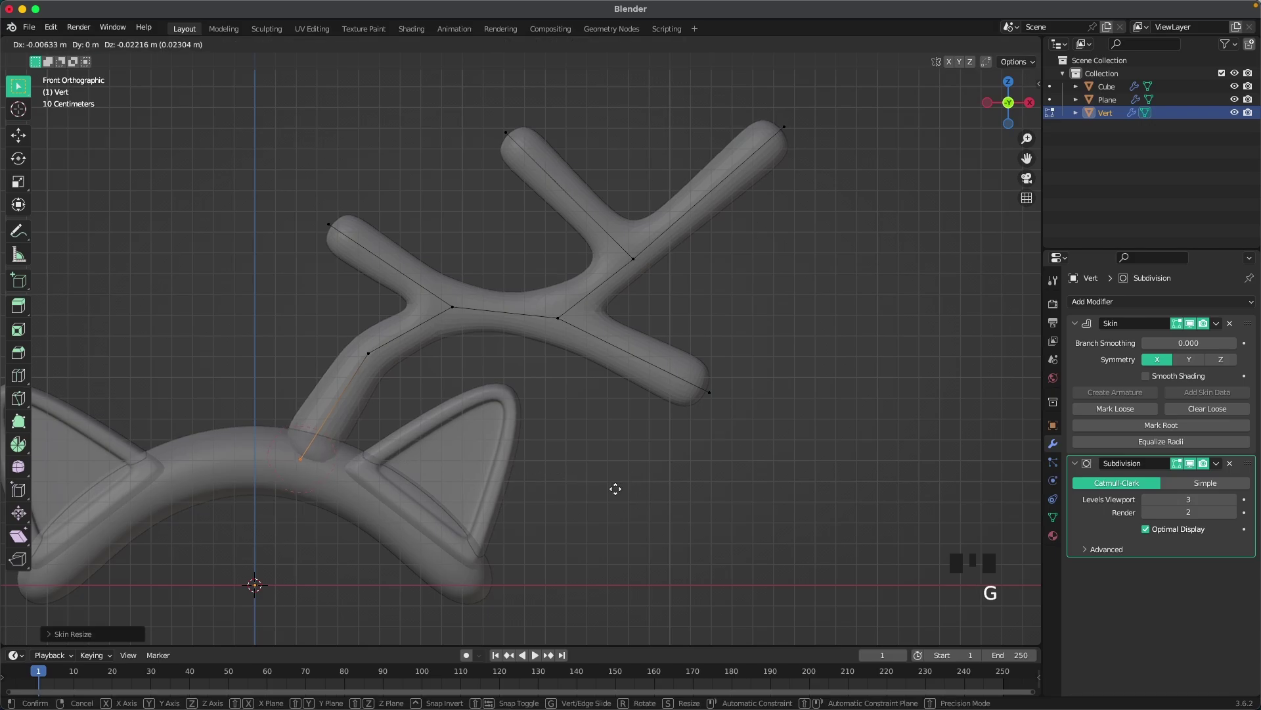
{"action": "left_click", "coordinate": [652, 487]}
Return to Object Mode, turn off X-ray display and deselect the antler to check its shape in solid view.
{"action": "scroll", "coordinate": [653, 487], "scroll_direction": "down", "scroll_amount": 2}
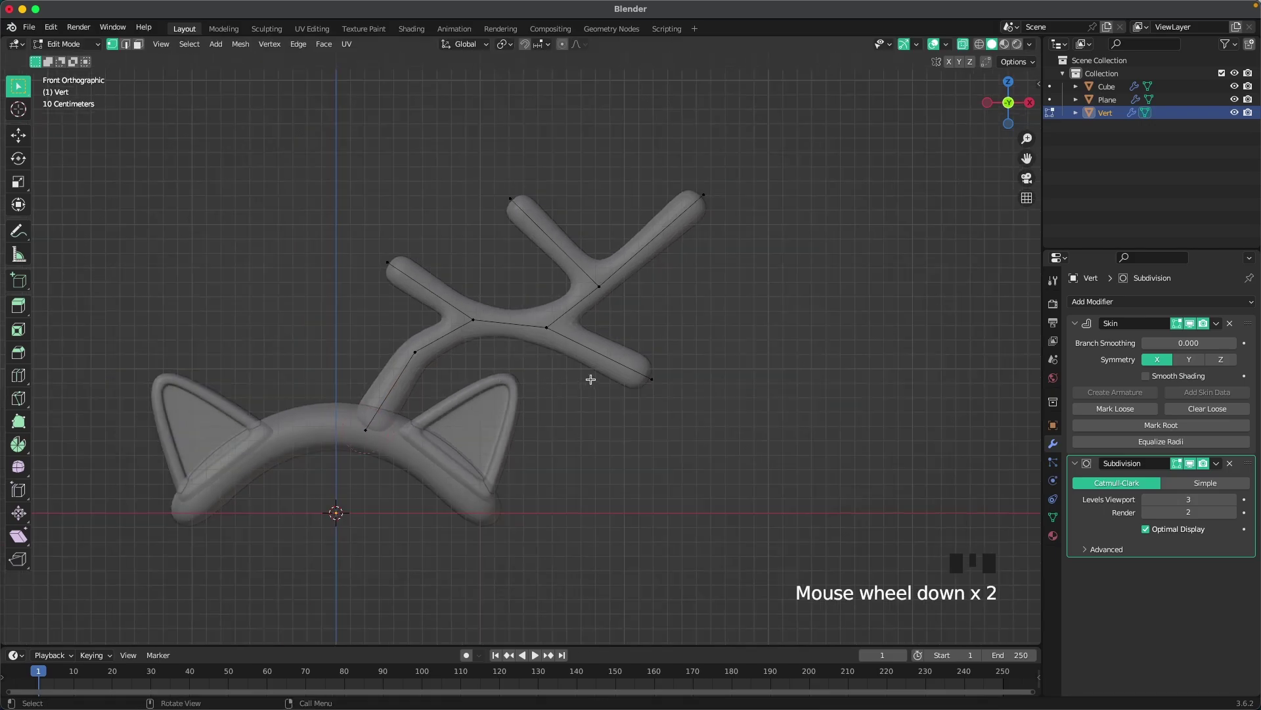
{"action": "key", "text": "Tab"}
{"action": "key", "text": "z"}
{"action": "left_click", "coordinate": [715, 418]}
{"action": "left_click", "coordinate": [662, 387]}
{"action": "scroll", "coordinate": [663, 386], "scroll_direction": "down", "scroll_amount": 3}
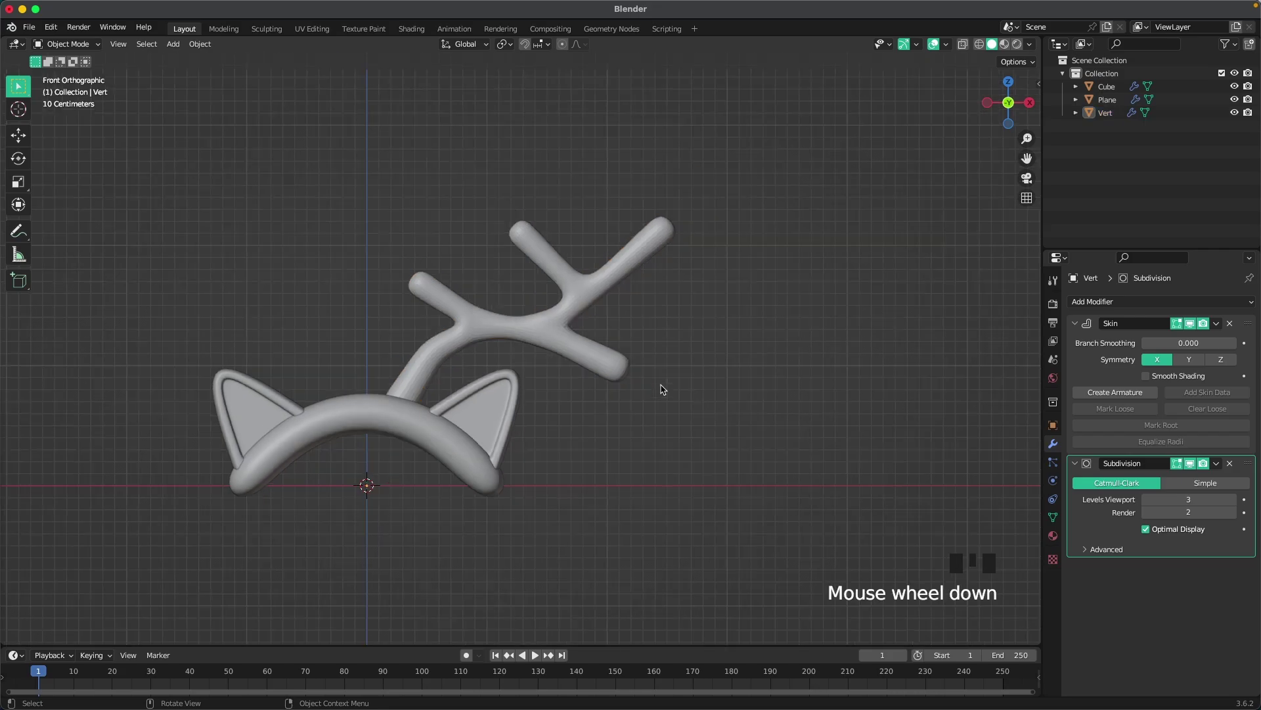
{"action": "mouse_move", "coordinate": [638, 411]}
{"action": "middle_mouse_down"}
{"action": "mouse_move", "coordinate": [589, 428]}
{"action": "mouse_move", "coordinate": [645, 414]}
{"action": "mouse_move", "coordinate": [625, 416]}
{"action": "middle_mouse_up"}
{"action": "key", "text": "z"}
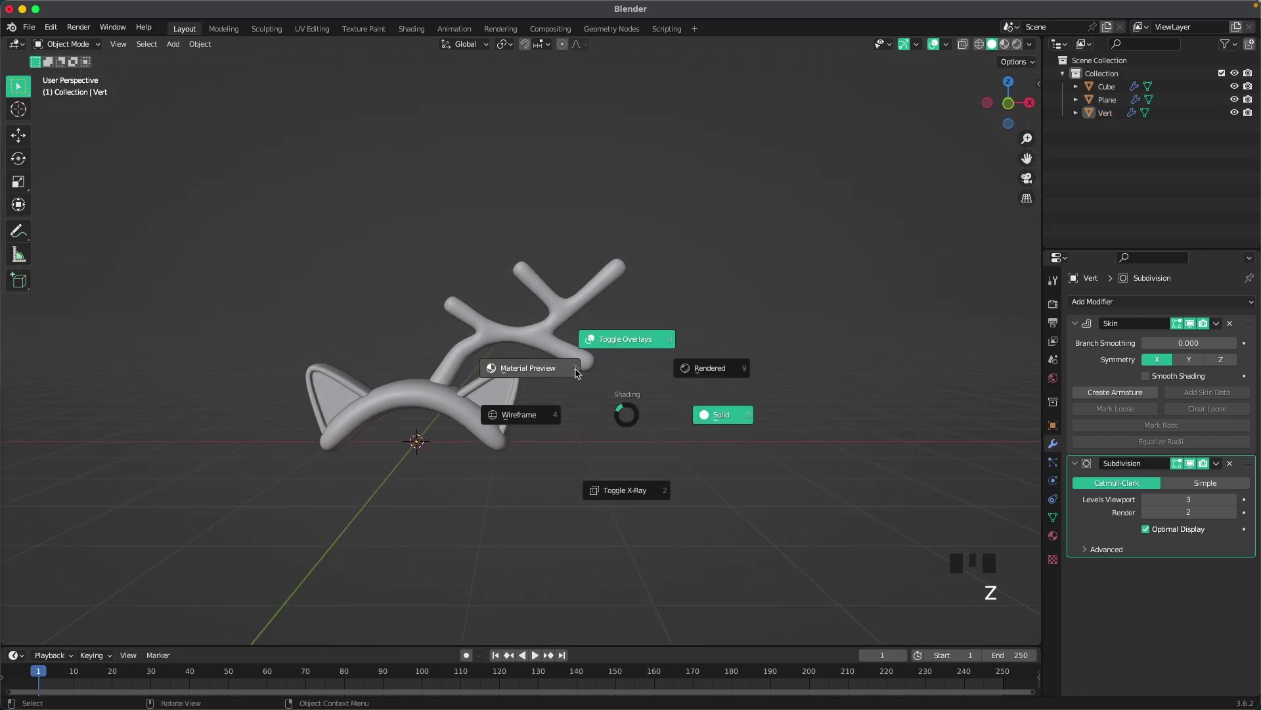
{"action": "left_click", "coordinate": [624, 413]}
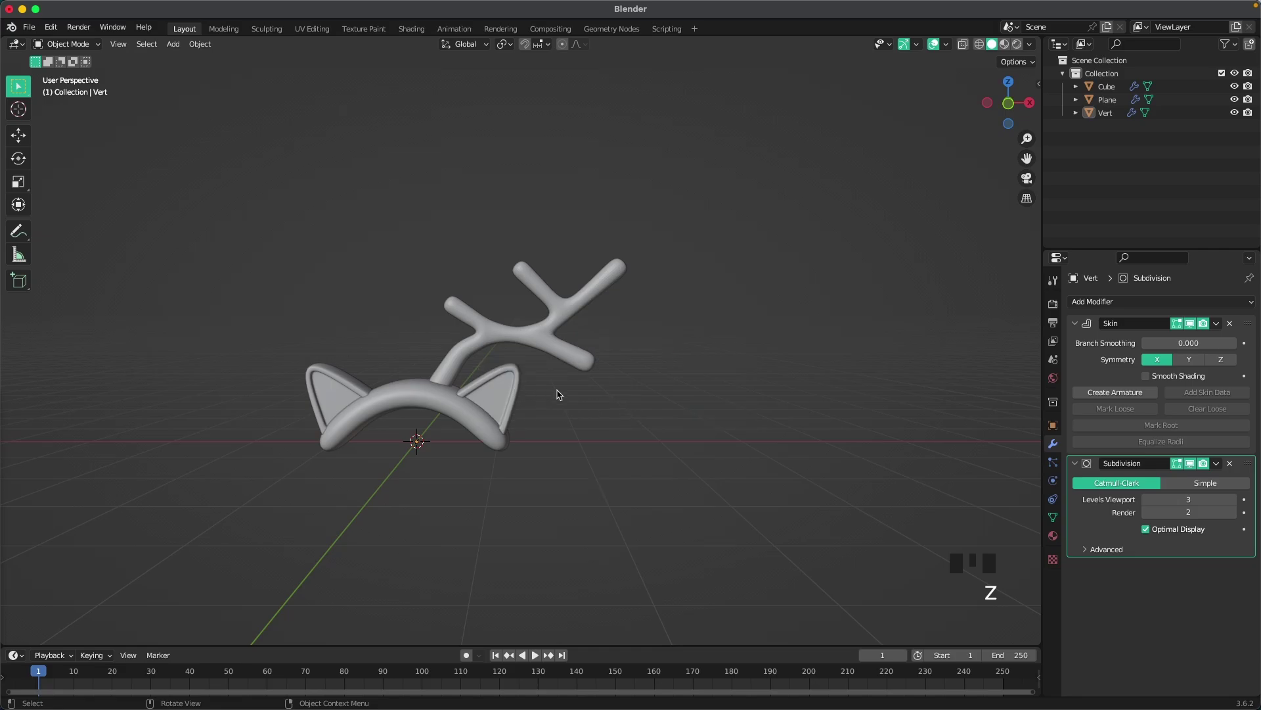
From the front view, add a Mirror modifier on the X axis to the antler, below its Subdivision modifier.
{"action": "key", "text": "grave"}
{"action": "left_click", "coordinate": [581, 408]}
{"action": "scroll", "coordinate": [543, 388], "scroll_direction": "up", "scroll_amount": 2}
{"action": "middle_click_drag", "start_coordinate": [543, 388], "coordinate": [620, 333], "text": "shift"}
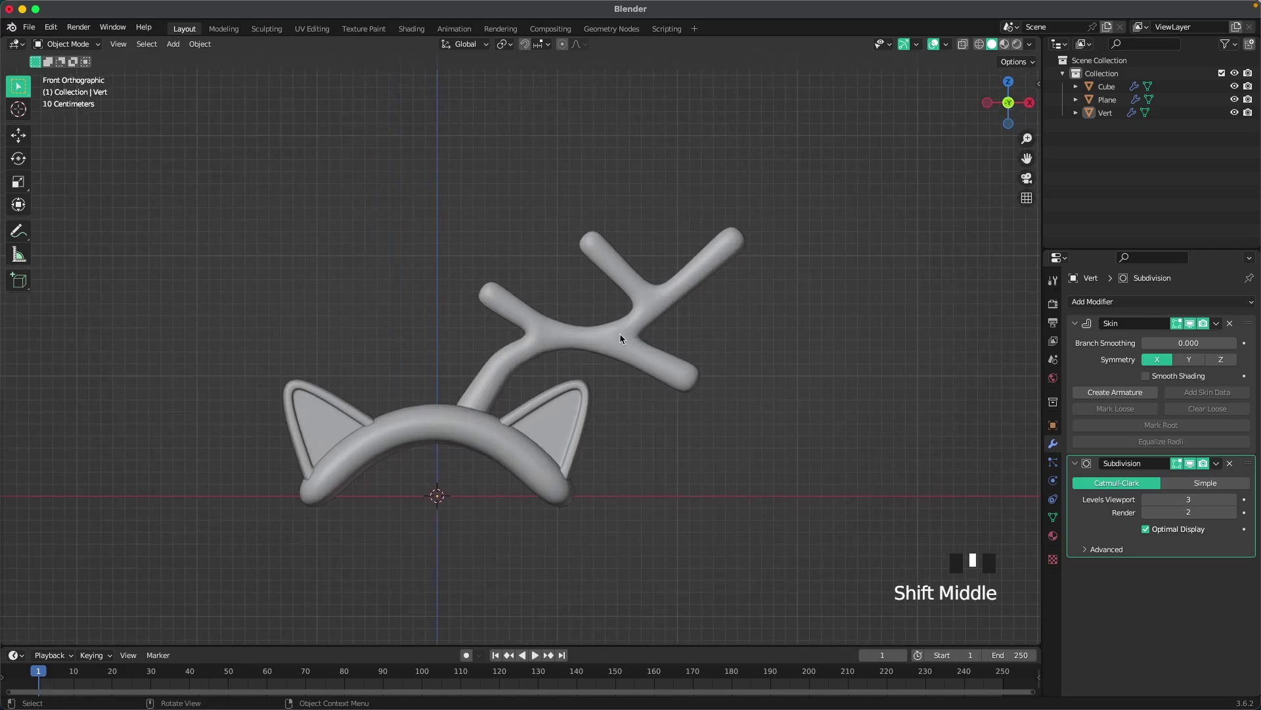
{"action": "left_click", "coordinate": [620, 333]}
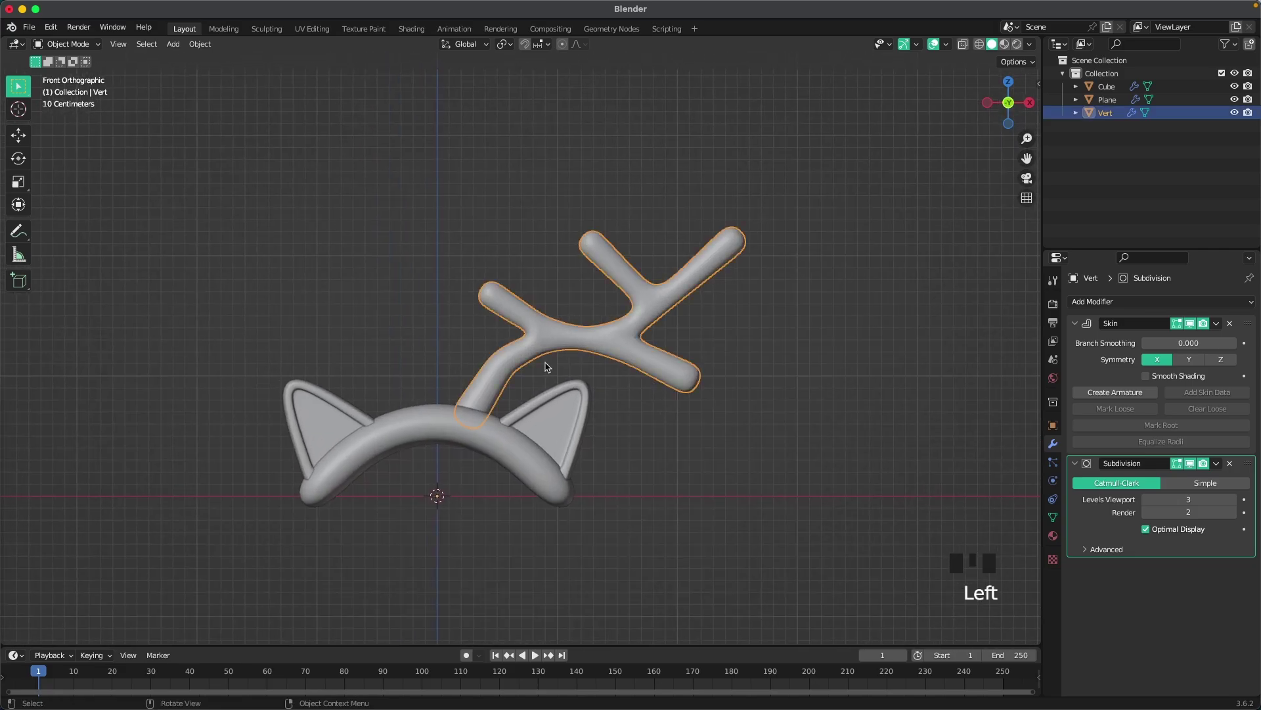
{"action": "left_click", "coordinate": [1104, 303]}
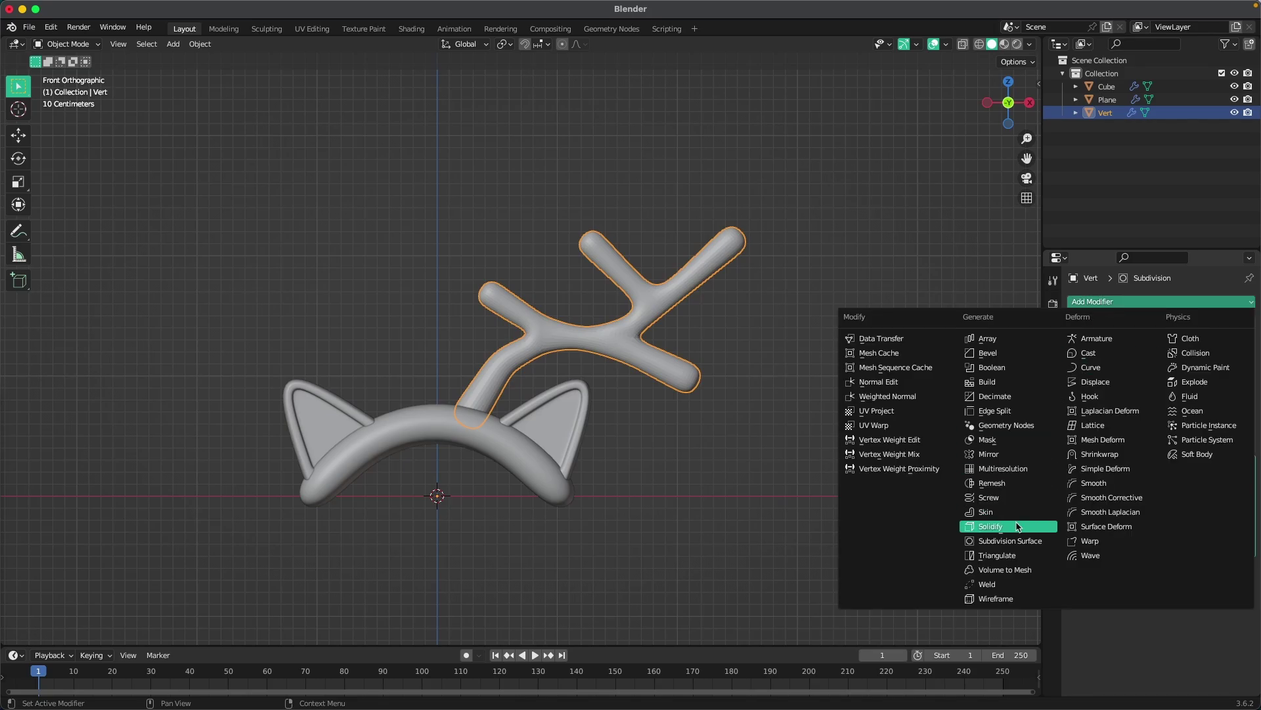
{"action": "left_click", "coordinate": [1007, 454]}
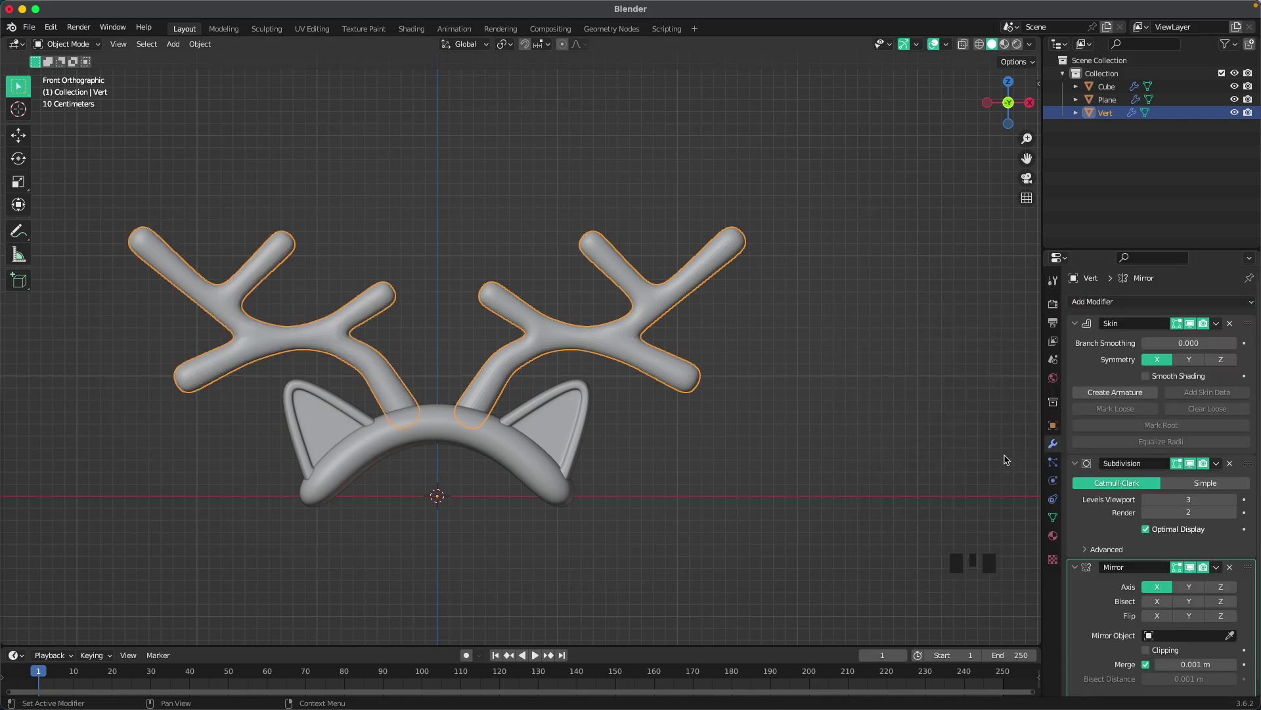
{"action": "left_click", "coordinate": [739, 477]}
{"action": "middle_click_drag", "start_coordinate": [589, 476], "coordinate": [722, 330], "text": "shift"}
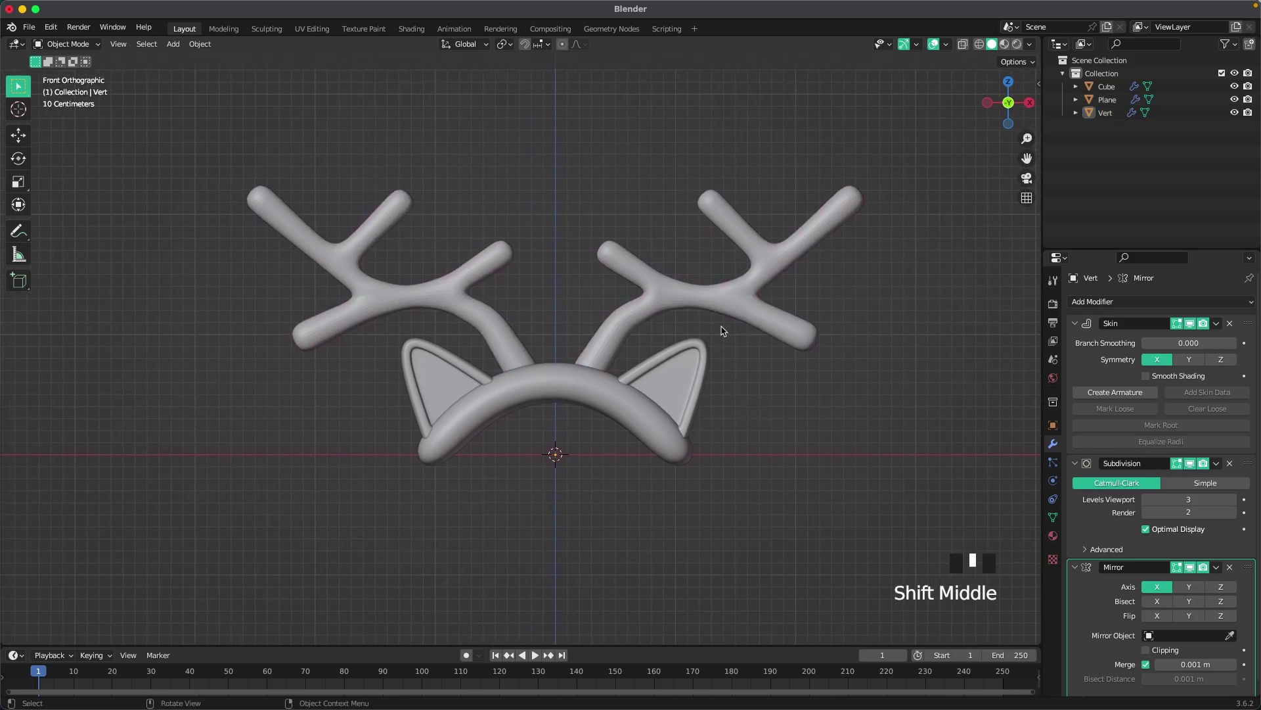
{"action": "scroll", "coordinate": [760, 414], "scroll_direction": "down", "scroll_amount": 3}
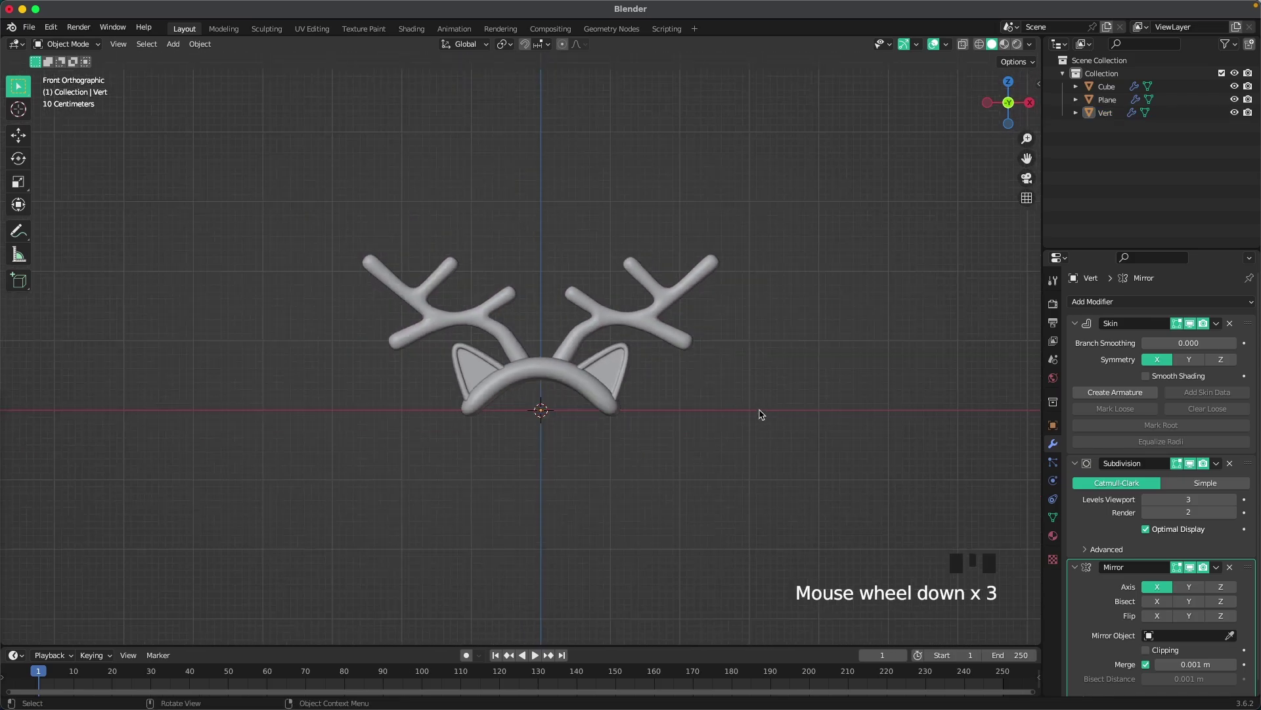
{"action": "scroll", "coordinate": [759, 414], "scroll_direction": "up", "scroll_amount": 3}
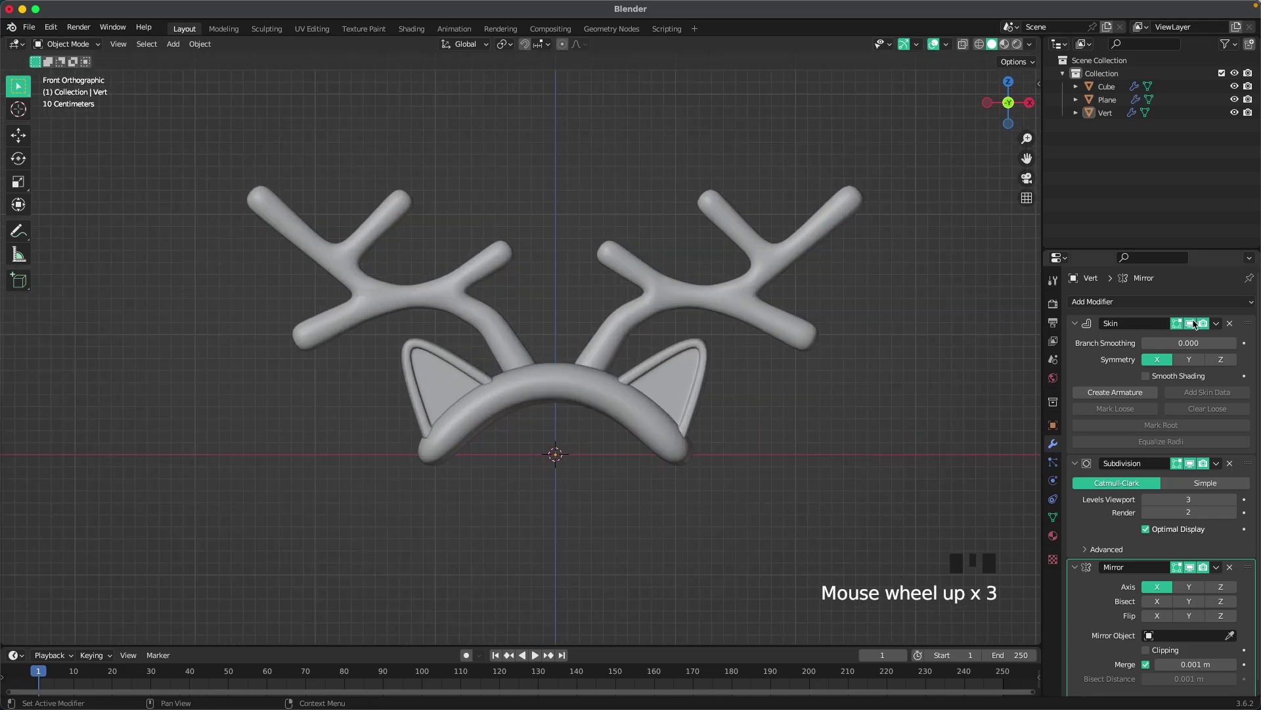
Apply the antler's Skin modifier and shade the antler smooth.
{"action": "left_click", "coordinate": [1216, 323]}
{"action": "left_click", "coordinate": [1163, 330]}
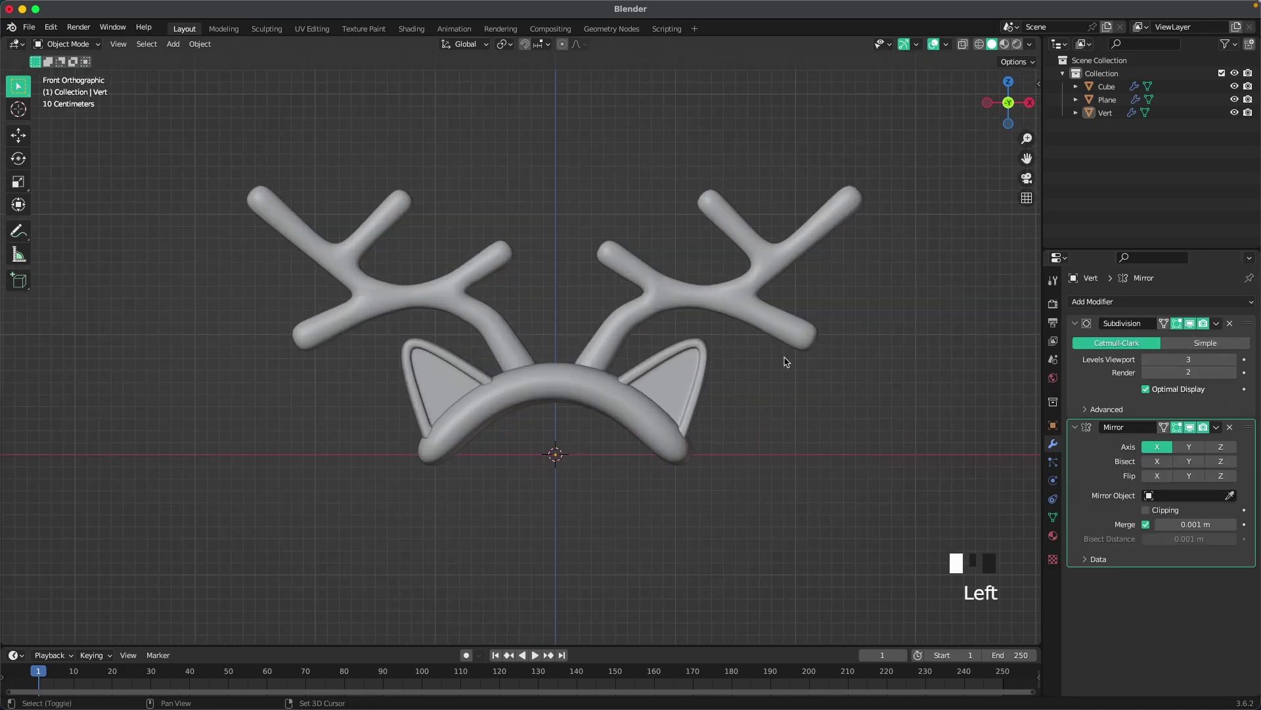
{"action": "left_click", "coordinate": [743, 293]}
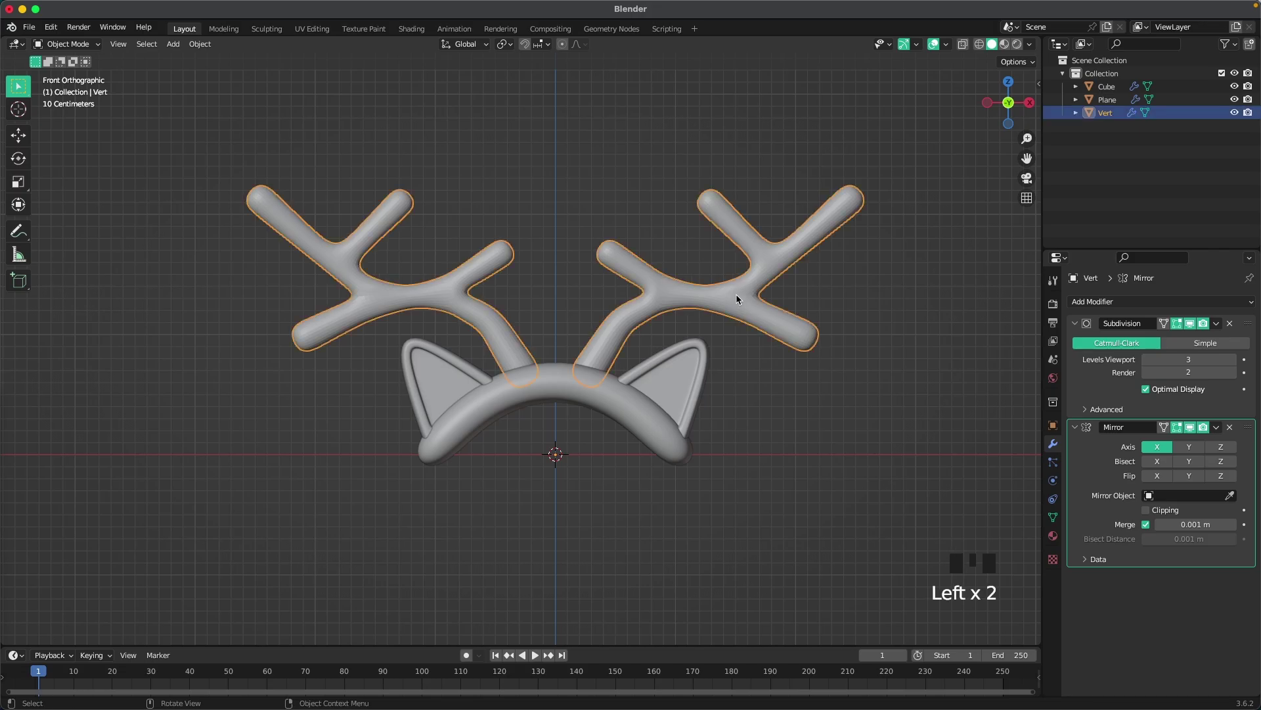
{"action": "right_click", "coordinate": [730, 298]}
{"action": "left_click", "coordinate": [728, 297]}
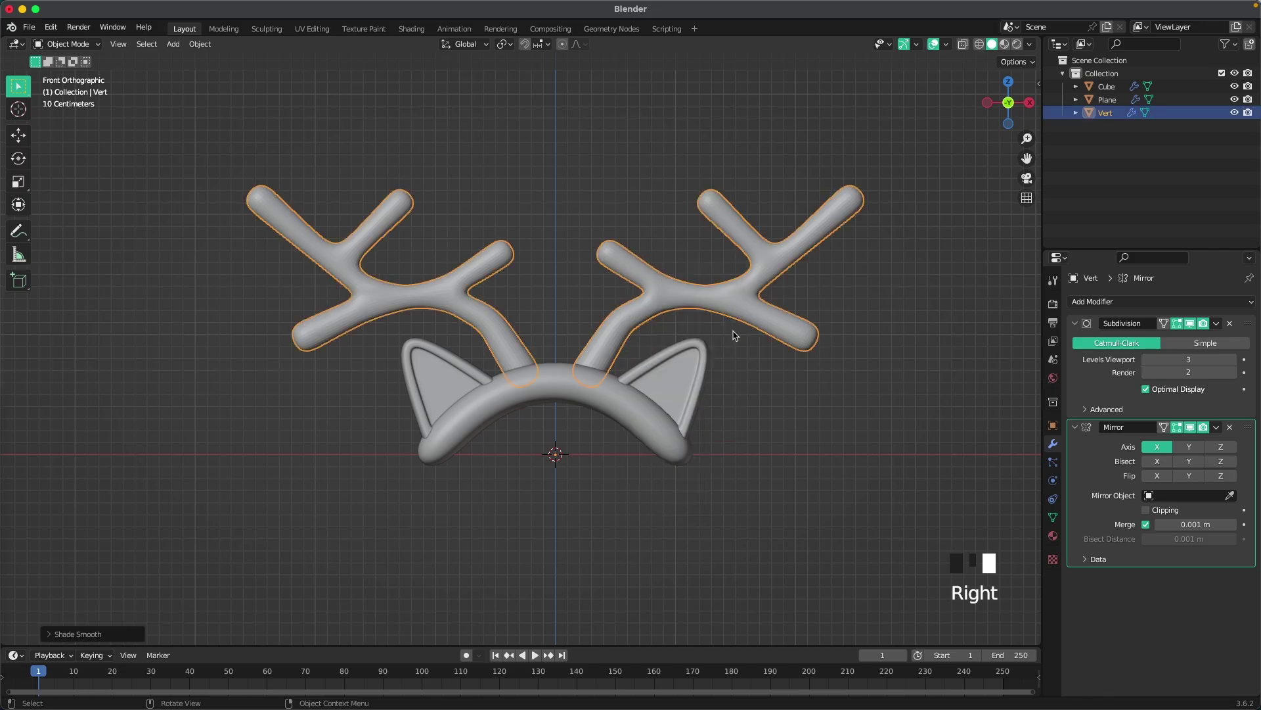
Inspect the headband with both antlers in perspective and from the front.
{"action": "left_click", "coordinate": [774, 388]}
{"action": "scroll", "coordinate": [772, 378], "scroll_direction": "up", "scroll_amount": 3}
{"action": "scroll", "coordinate": [772, 376], "scroll_direction": "down", "scroll_amount": 1}
{"action": "middle_click_drag", "start_coordinate": [772, 376], "coordinate": [749, 396]}
{"action": "scroll", "coordinate": [732, 393], "scroll_direction": "down", "scroll_amount": 1}
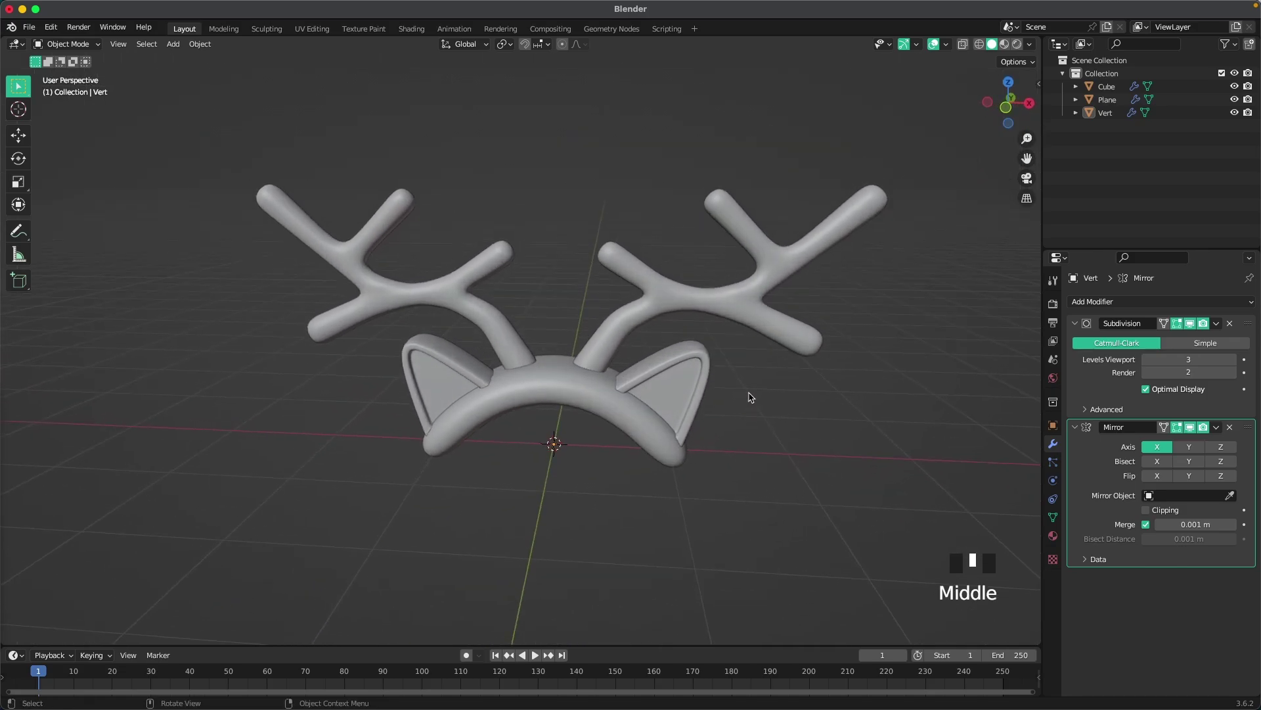
{"action": "scroll", "coordinate": [749, 400], "scroll_direction": "down", "scroll_amount": 1}
{"action": "key", "text": "grave"}
{"action": "left_click", "coordinate": [708, 377]}
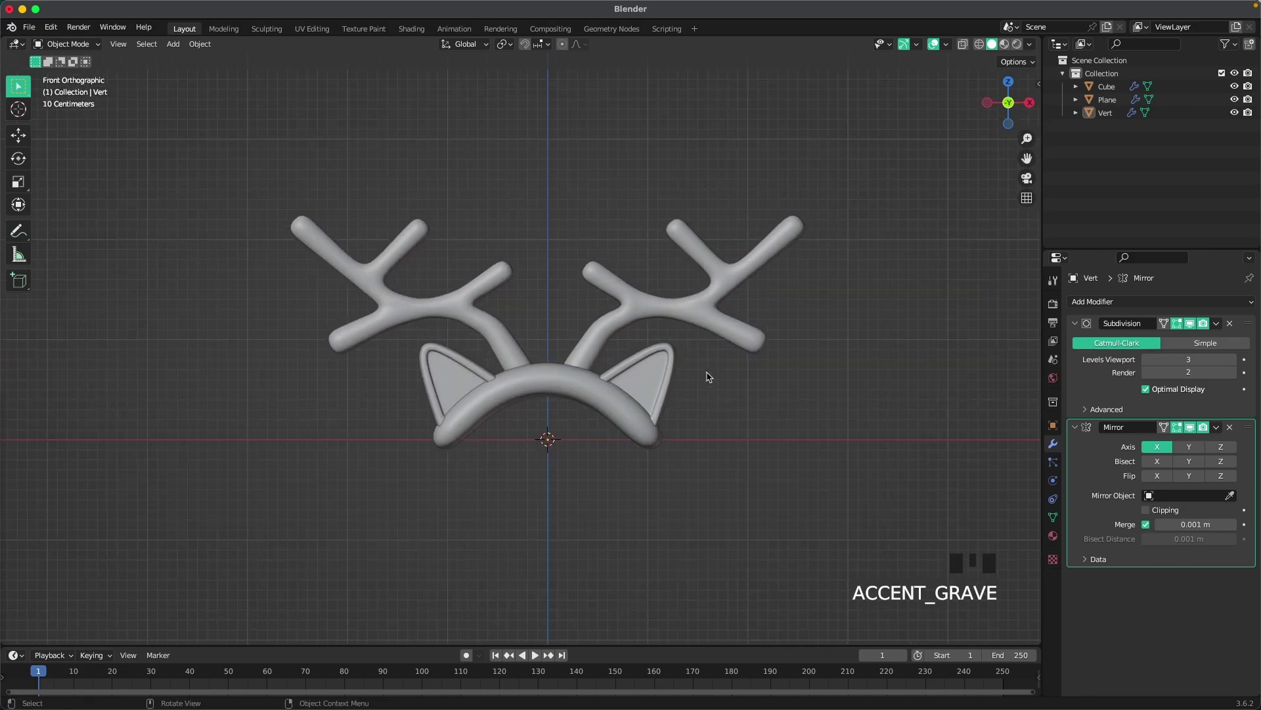
{"action": "middle_click_drag", "start_coordinate": [739, 433], "coordinate": [713, 392], "text": "shift"}
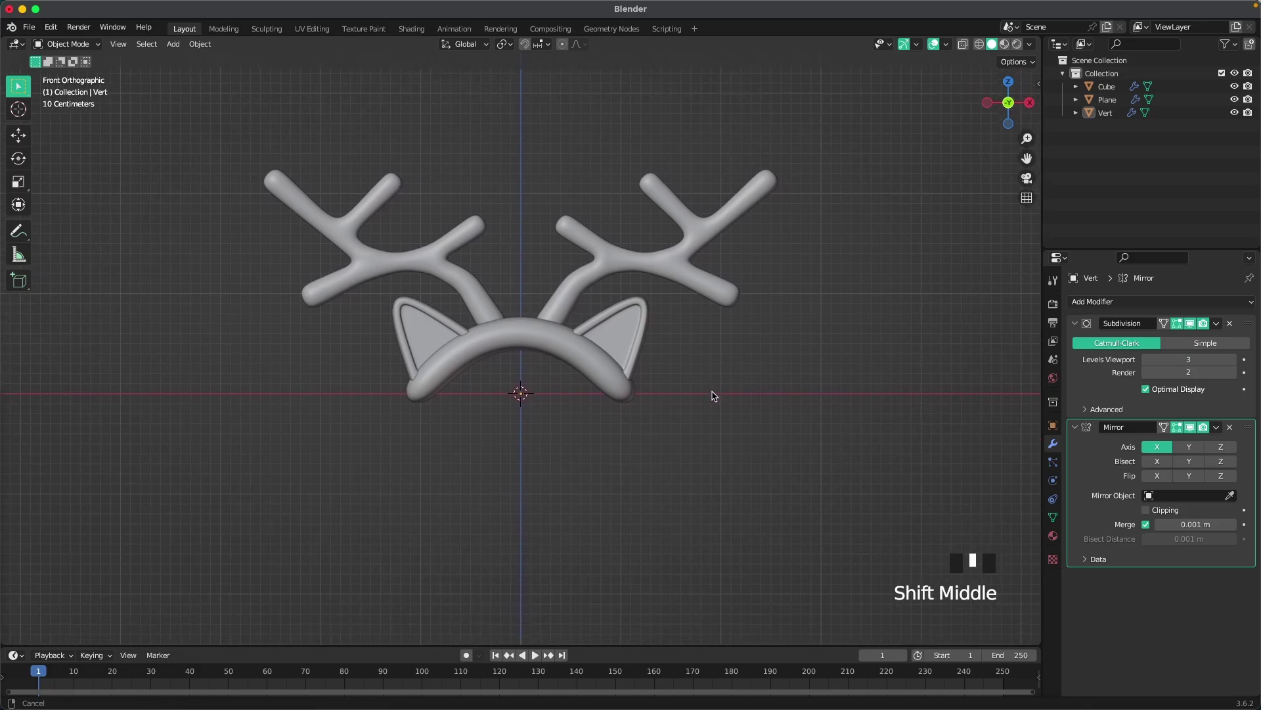
Add a plane mesh and rotate it 90° about the X axis so it stands upright.
{"action": "key", "text": "shift+a"}
{"action": "mouse_move", "coordinate": [505, 338]}
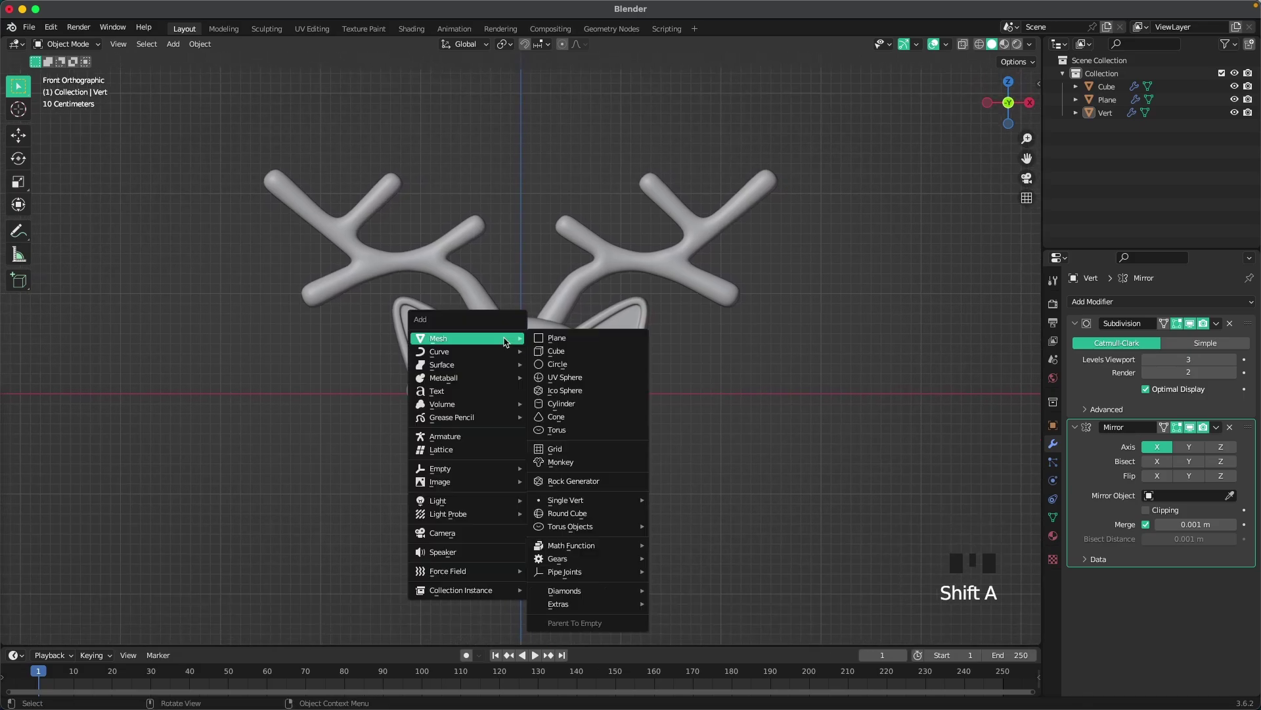
{"action": "left_click", "coordinate": [583, 342]}
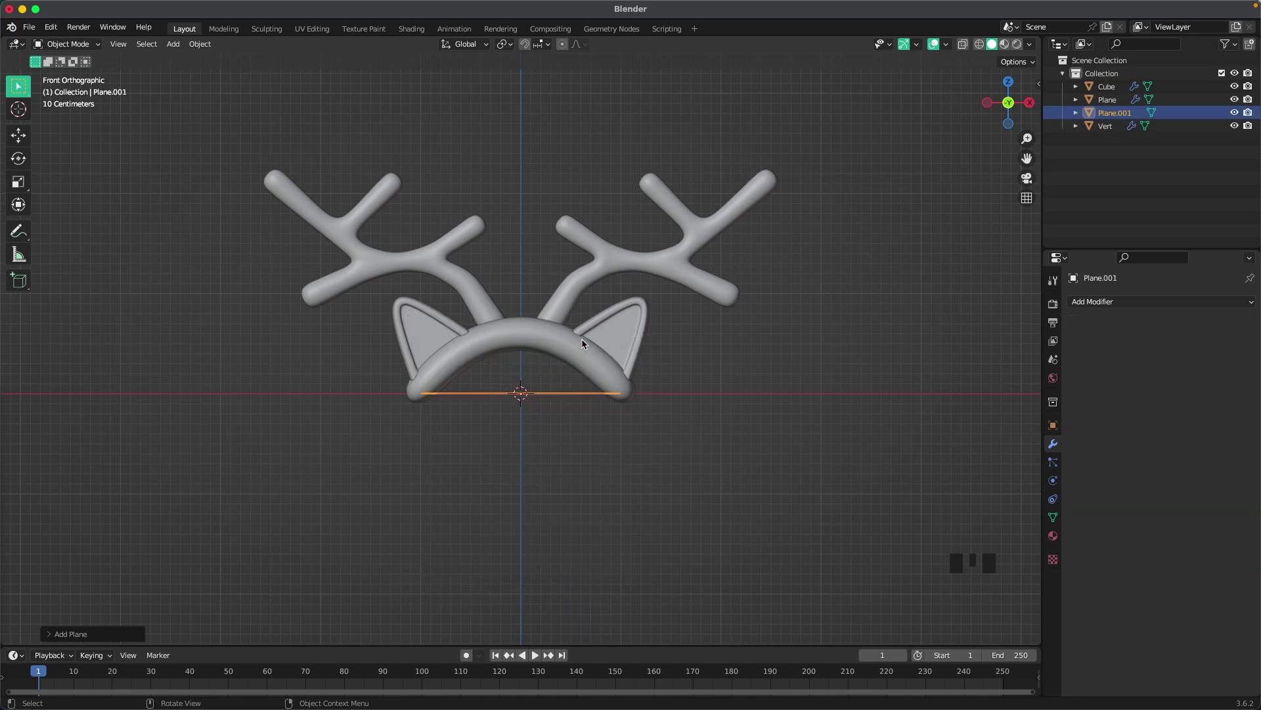
{"action": "type", "text": "rx"}
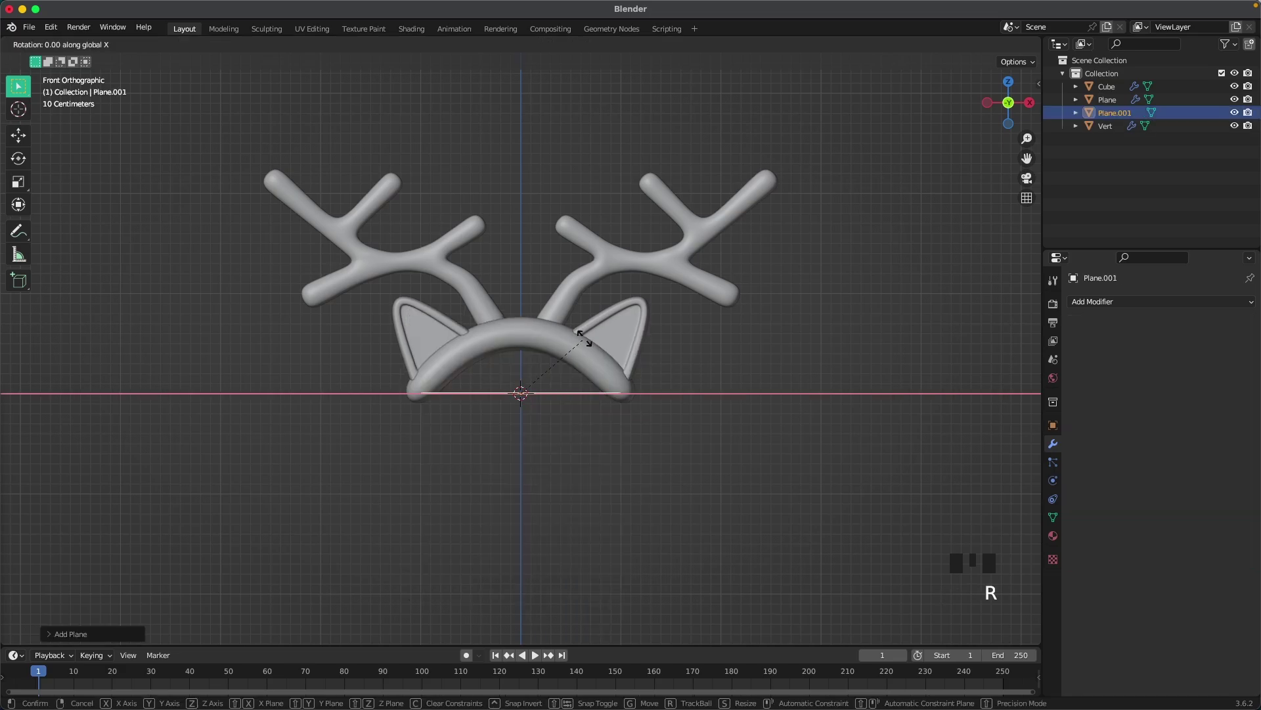
{"action": "type", "text": "90"}
{"action": "key", "text": "Return"}
Move the upright plane back along the Y axis, well behind the headband.
{"action": "middle_click_drag", "start_coordinate": [585, 341], "coordinate": [611, 394]}
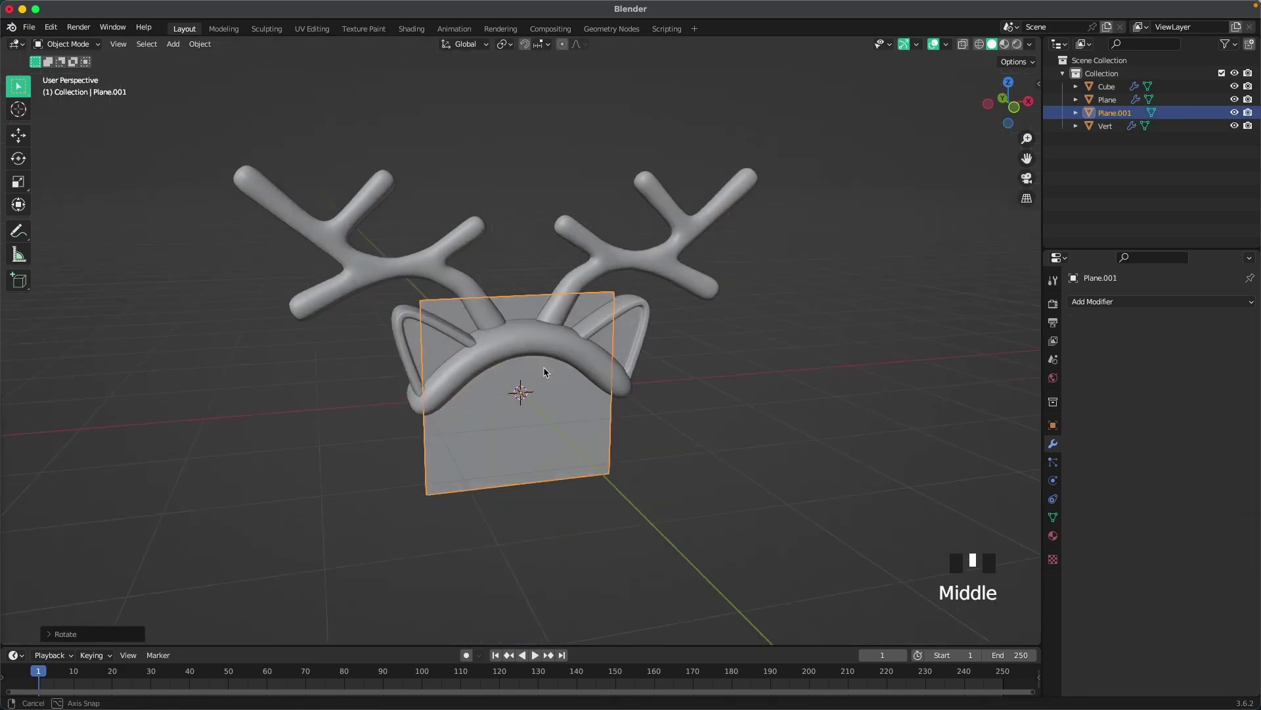
{"action": "scroll", "coordinate": [613, 396], "scroll_direction": "down", "scroll_amount": 4}
{"action": "key", "text": "g"}
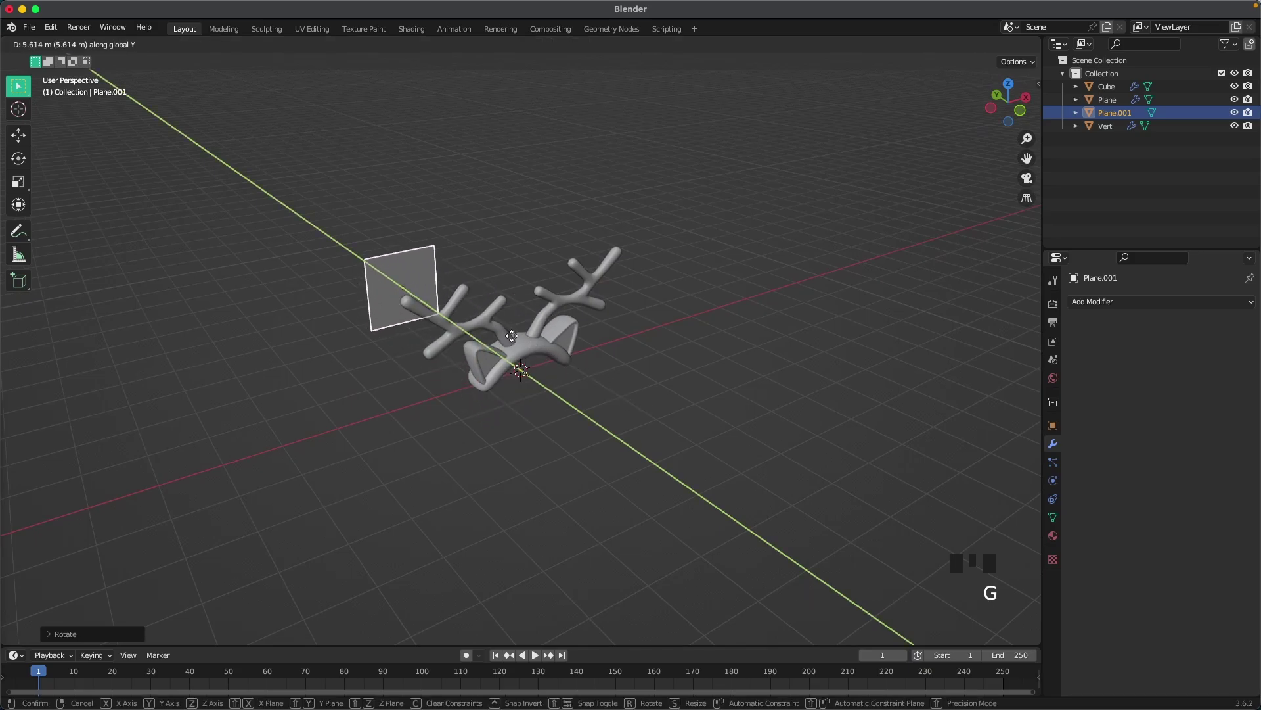
{"action": "left_click", "coordinate": [415, 298]}
In Edit Mode, scale the plane up about 9.9 times as a backdrop, then return to Object Mode in front view.
{"action": "key", "text": "Tab"}
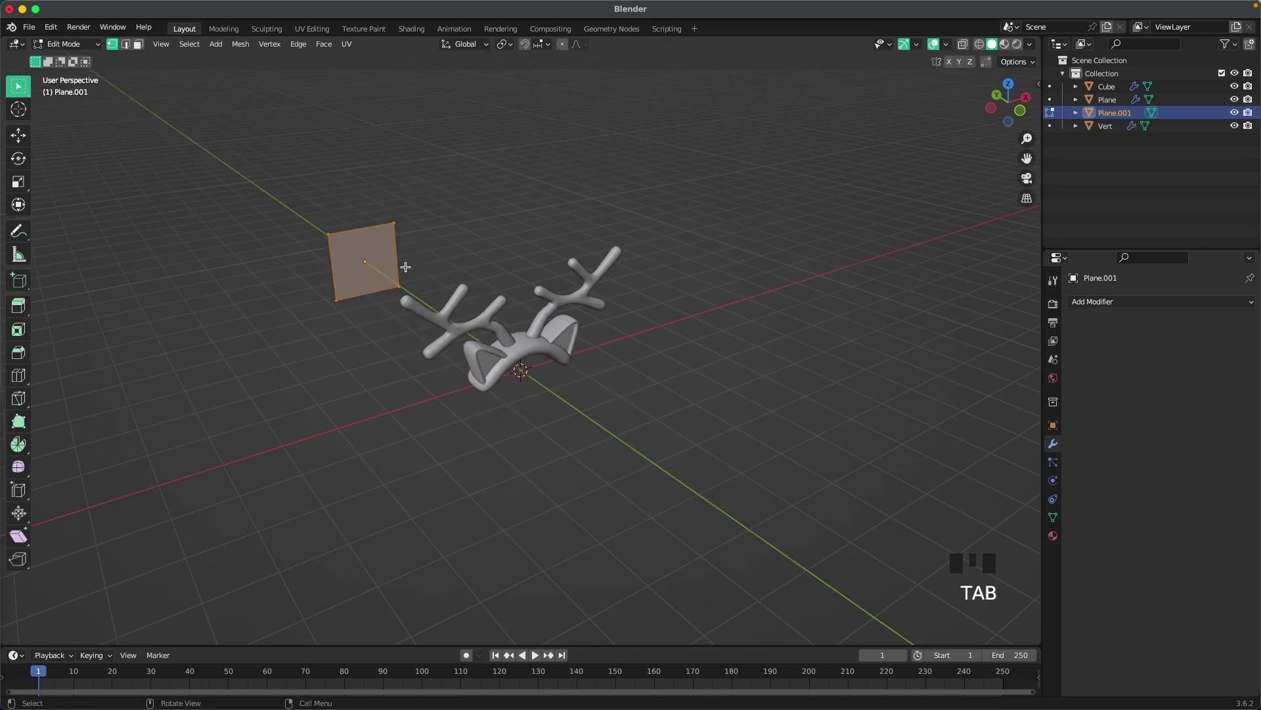
{"action": "key", "text": "s"}
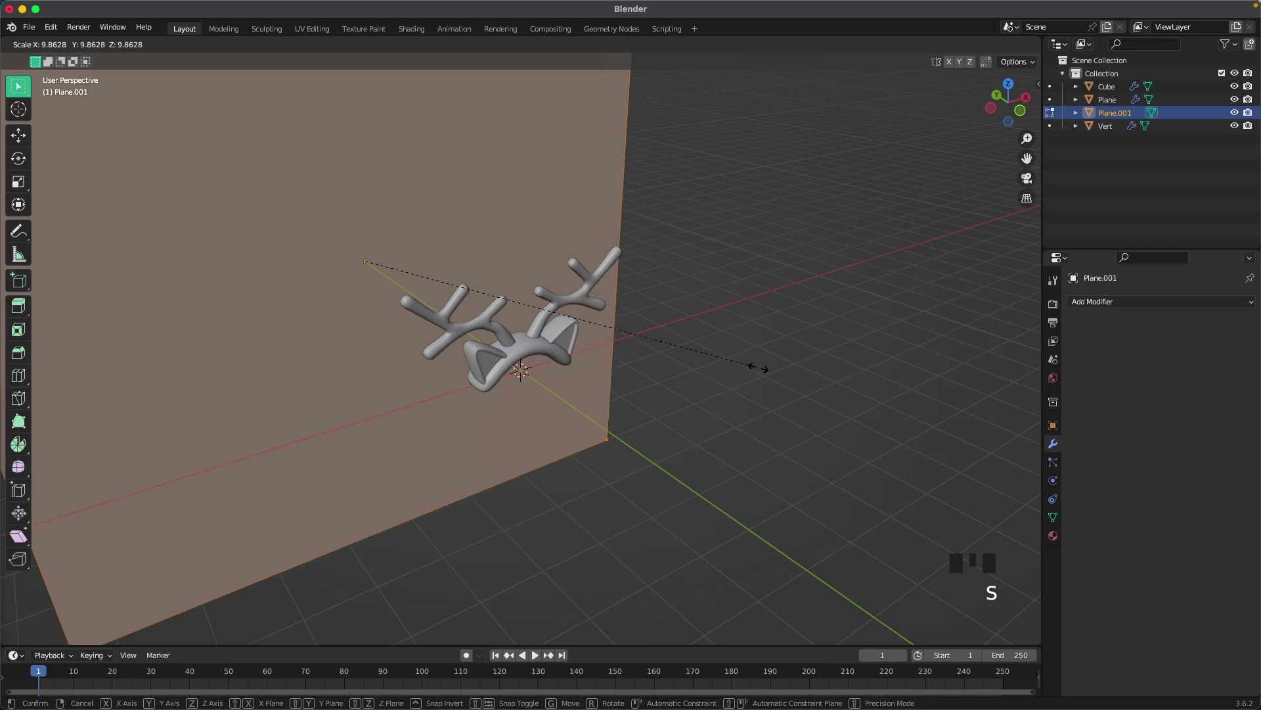
{"action": "left_click", "coordinate": [759, 368]}
{"action": "key", "text": "grave"}
{"action": "left_click", "coordinate": [701, 332]}
{"action": "key", "text": "Tab"}
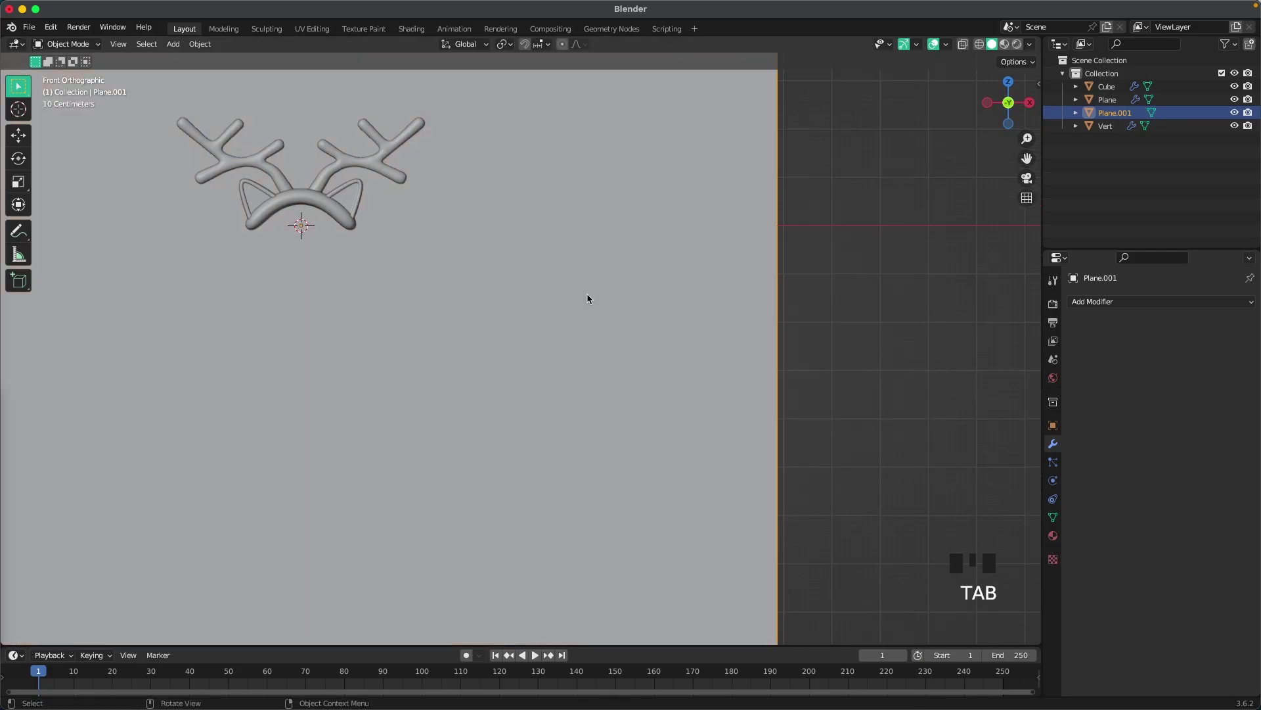
{"action": "middle_click_drag", "start_coordinate": [588, 299], "coordinate": [882, 470], "text": "shift"}
{"action": "scroll", "coordinate": [792, 439], "scroll_direction": "up", "scroll_amount": 4}
{"action": "middle_click_drag", "start_coordinate": [792, 437], "coordinate": [532, 302], "text": "shift"}
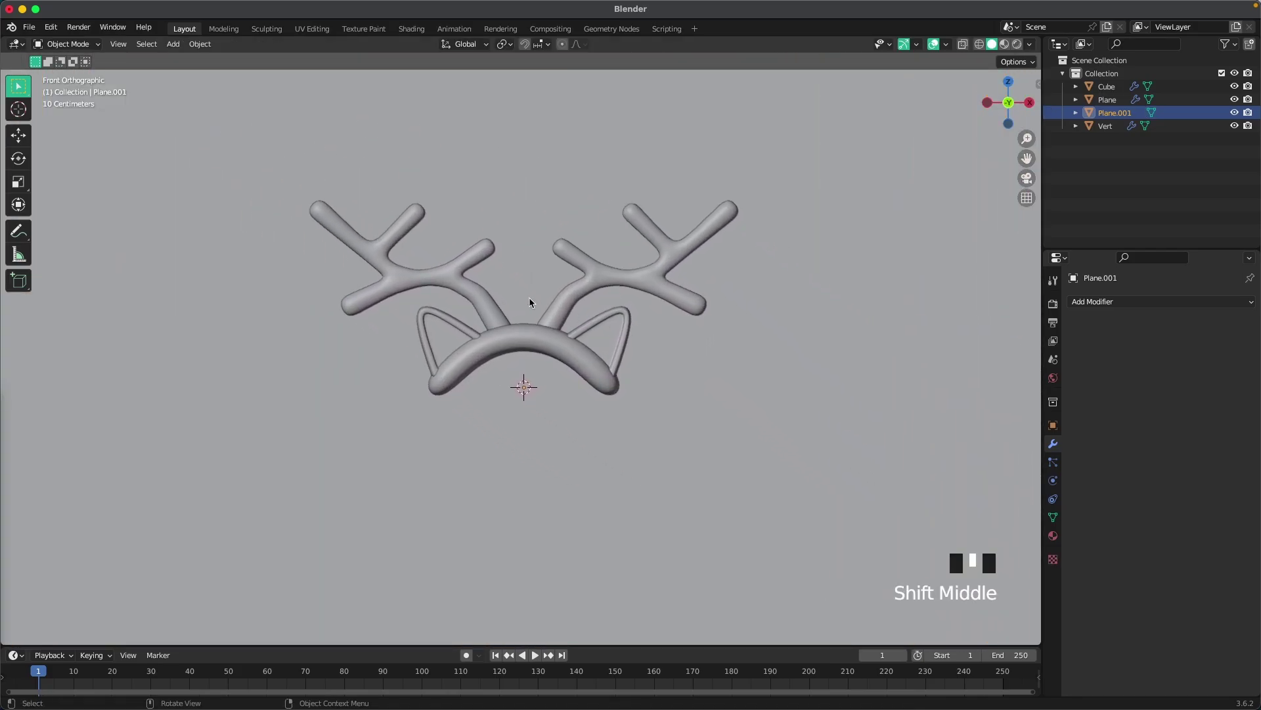
Add a camera and move it about 6.8 m forward of the headband along the negative Y axis.
{"action": "key", "text": "shift+a"}
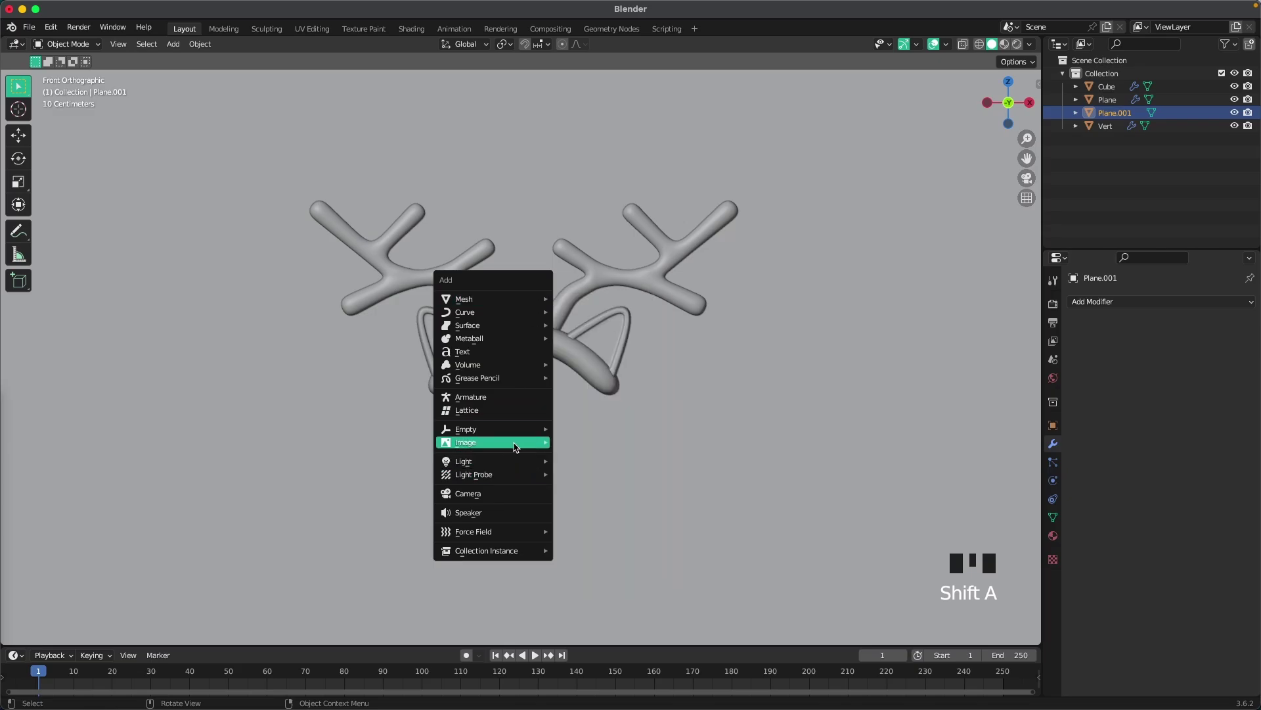
{"action": "left_click", "coordinate": [502, 495]}
{"action": "middle_click_drag", "start_coordinate": [459, 394], "coordinate": [499, 380]}
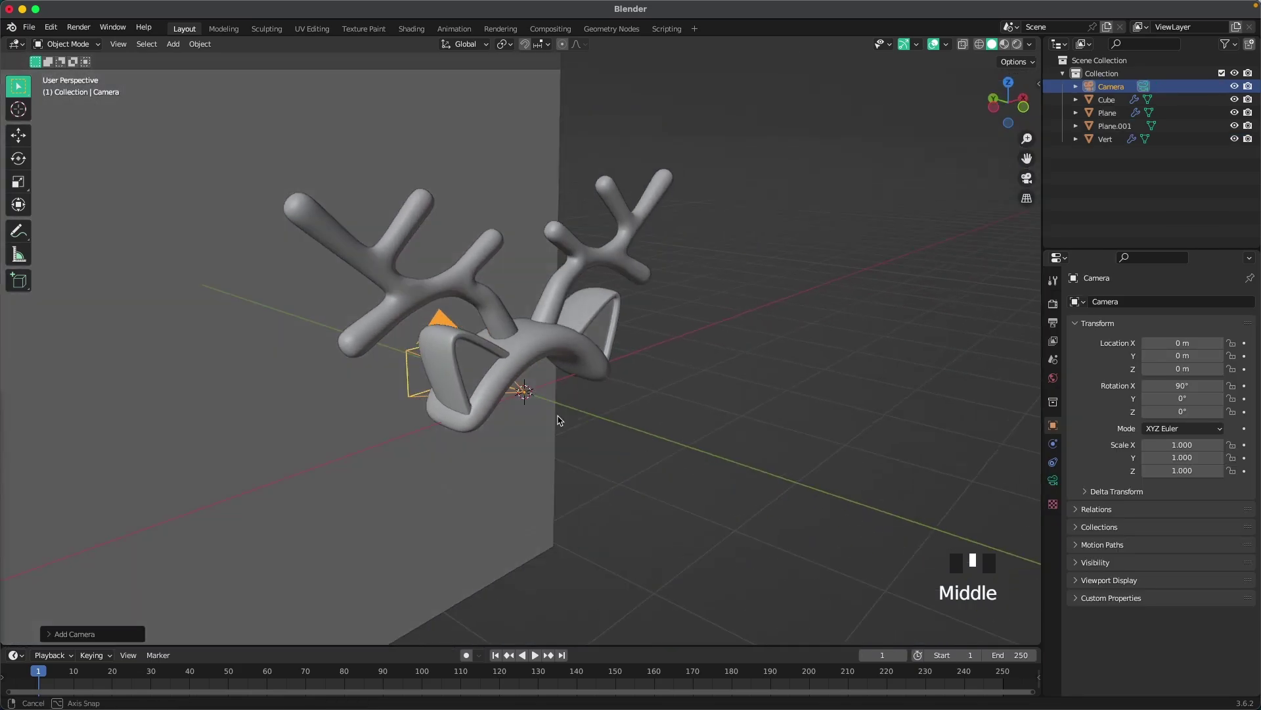
{"action": "scroll", "coordinate": [499, 379], "scroll_direction": "down", "scroll_amount": 4}
{"action": "key", "text": "g"}
{"action": "key", "text": "y"}
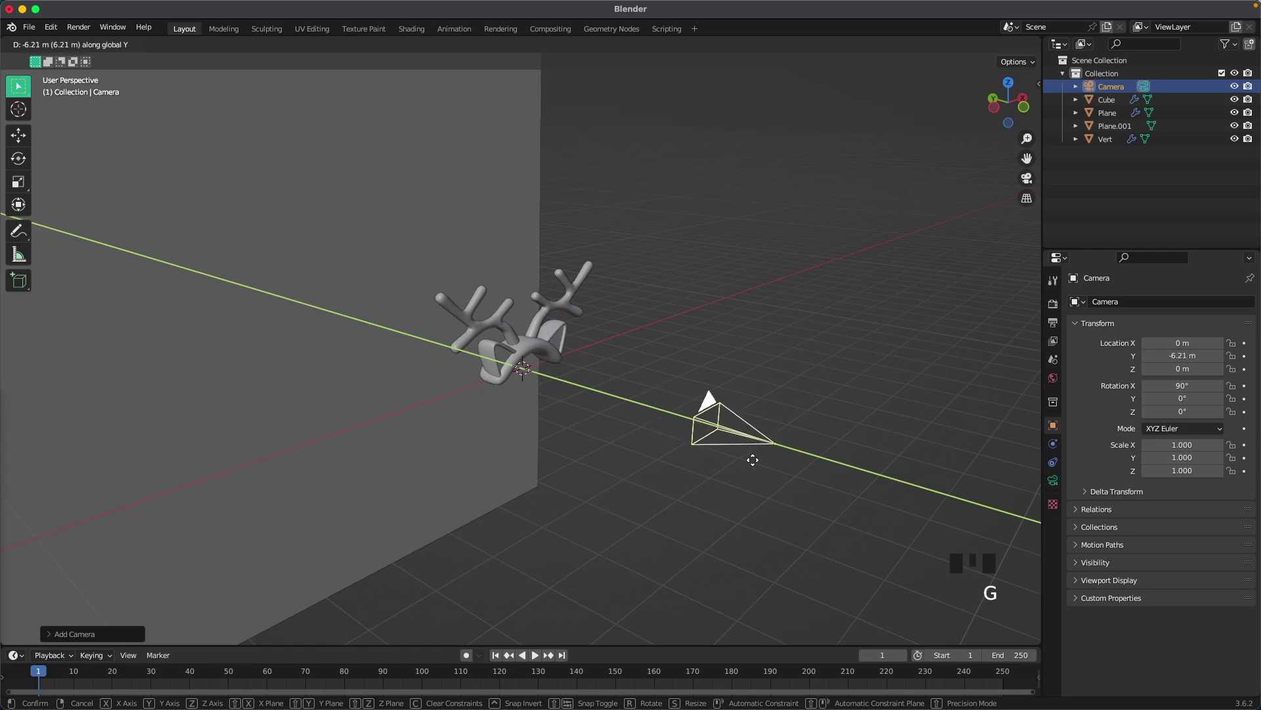
{"action": "left_click", "coordinate": [783, 475]}
In camera view, set the vertical render resolution to 1920 px and pull the camera back about 1.6 m along its local Z.
{"action": "key", "text": "grave"}
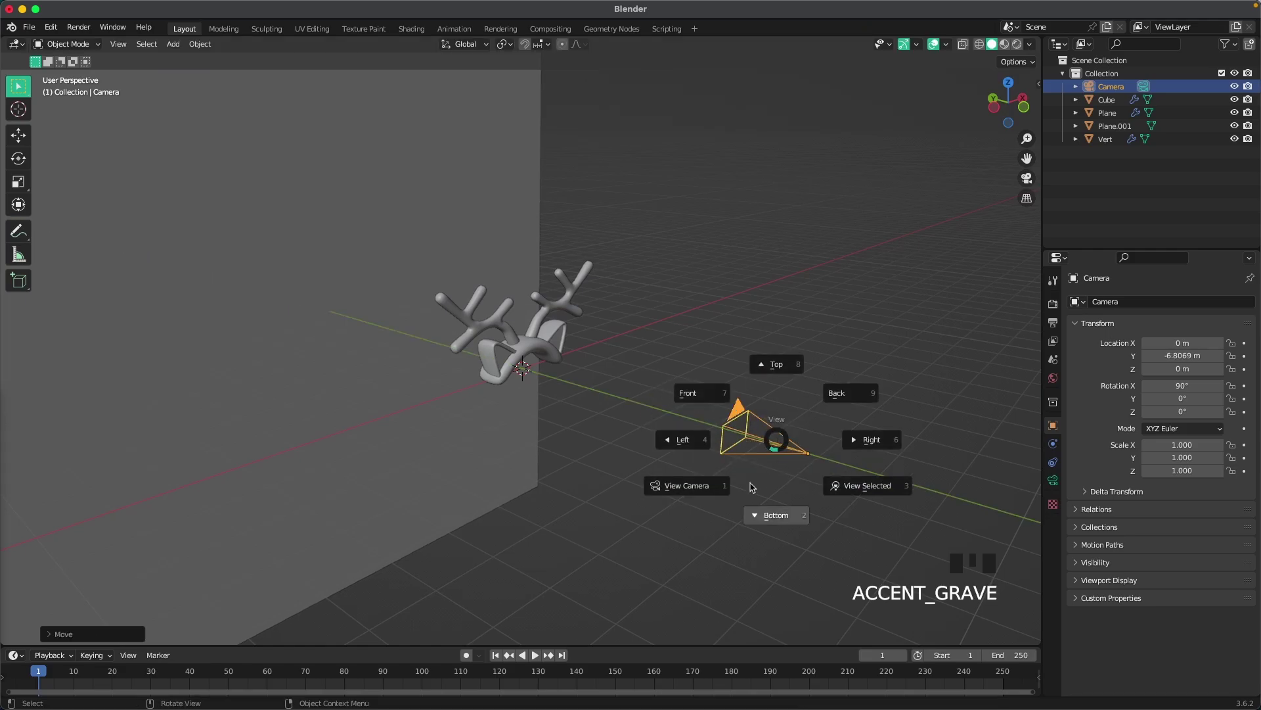
{"action": "left_click", "coordinate": [700, 494]}
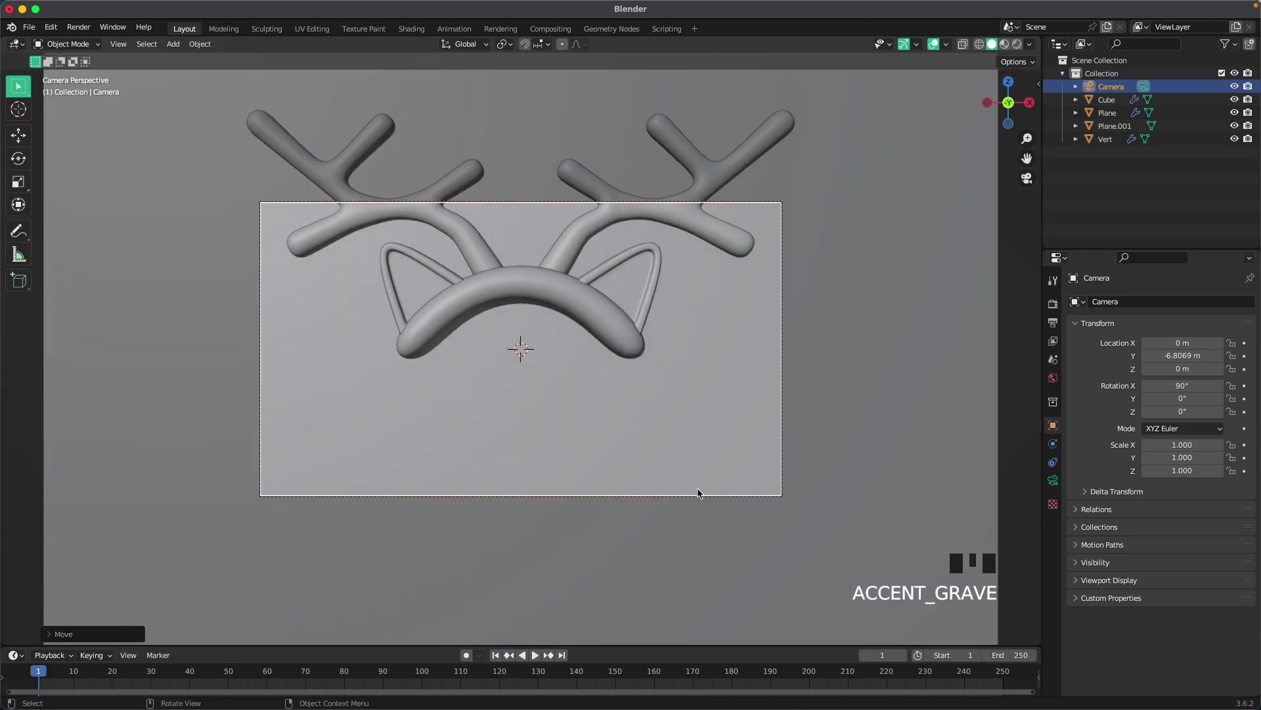
{"action": "left_click", "coordinate": [1053, 322]}
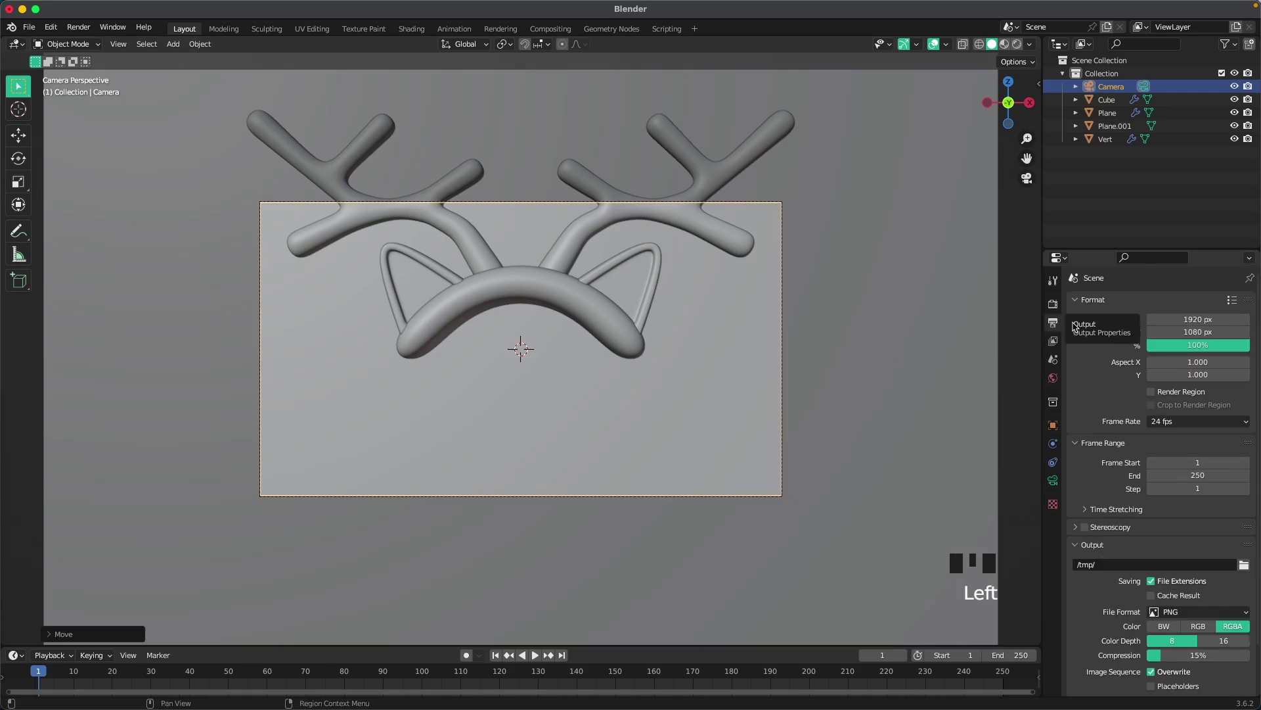
{"action": "double_click", "coordinate": [1182, 334]}
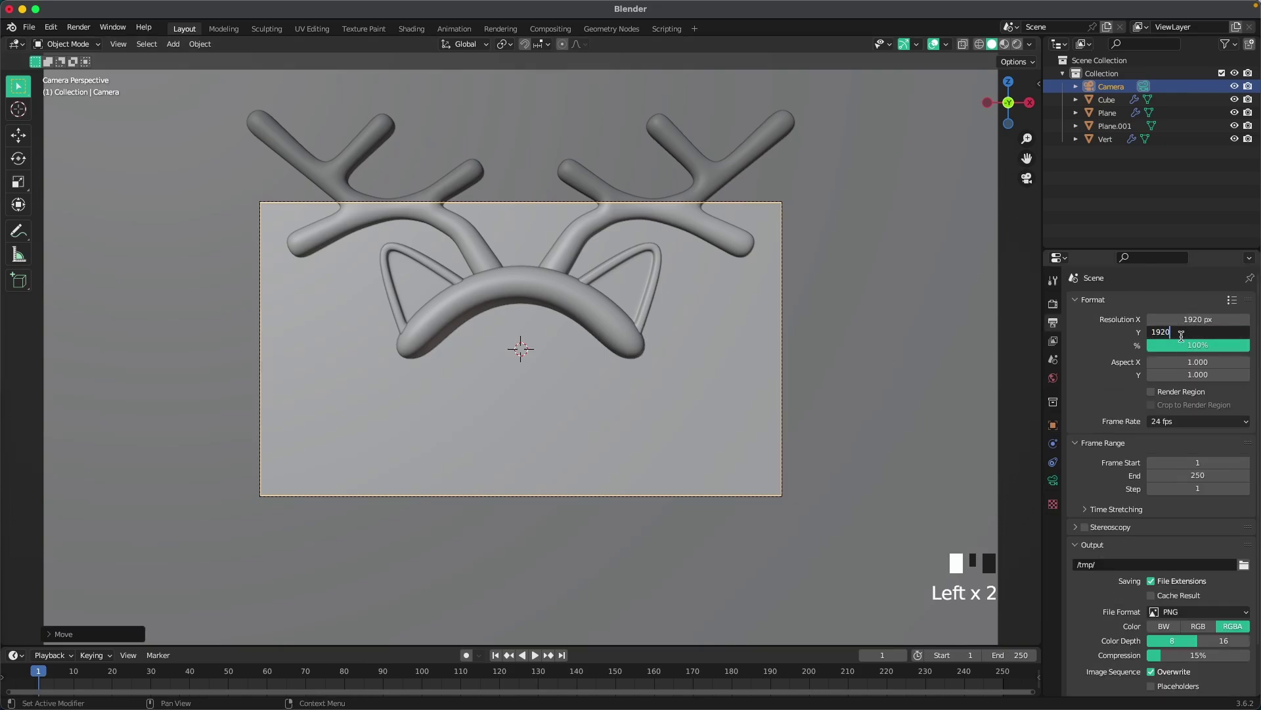
{"action": "key", "text": "Return"}
{"action": "scroll", "coordinate": [701, 343], "scroll_direction": "down", "scroll_amount": 2}
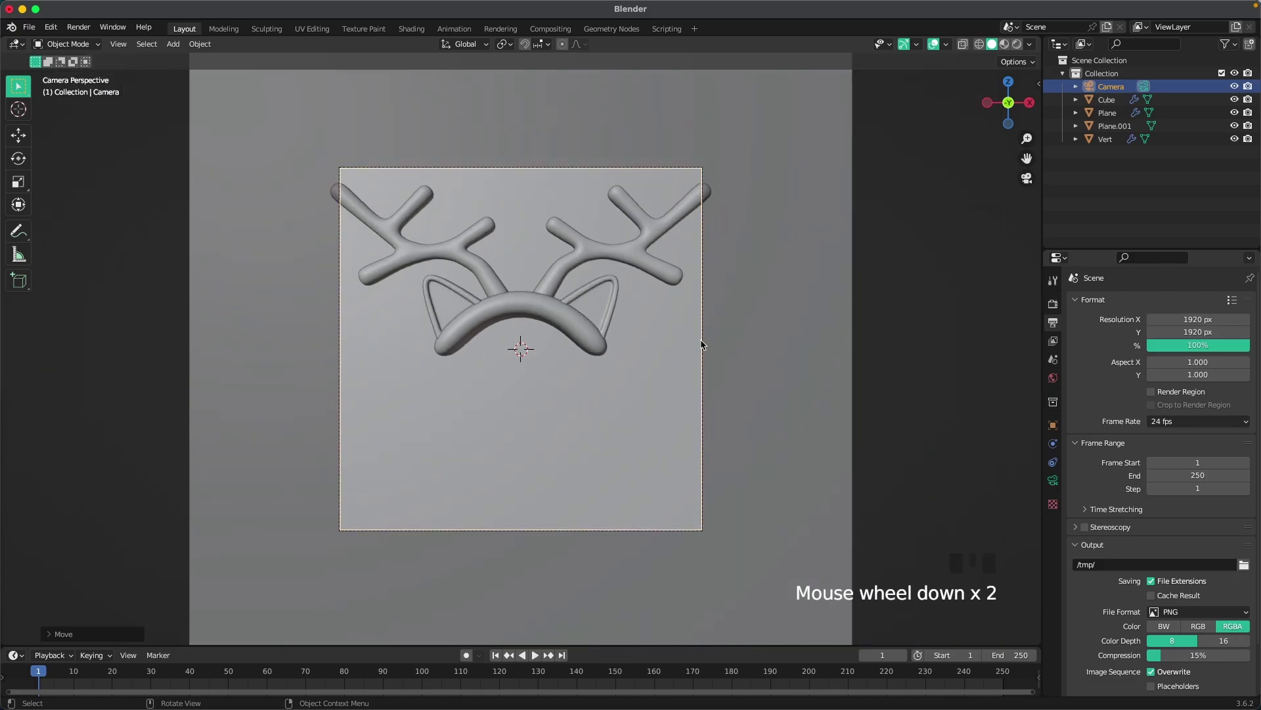
{"action": "key", "text": "g"}
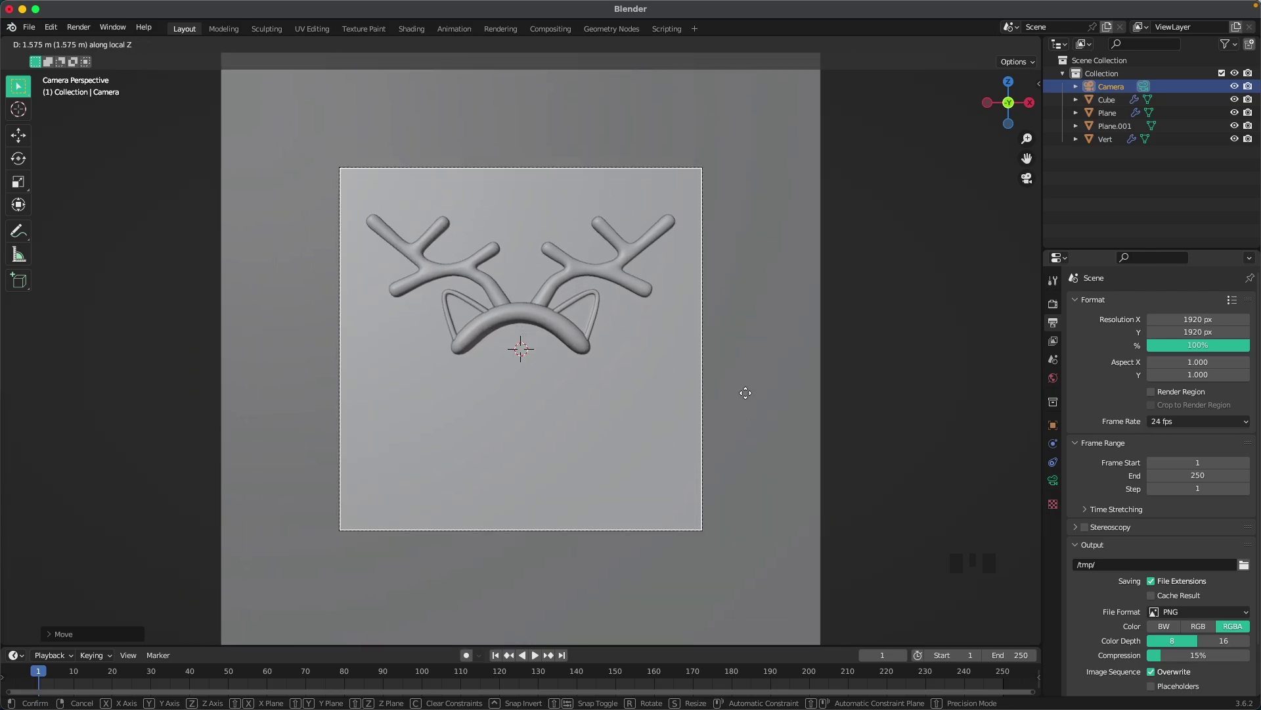
{"action": "left_click", "coordinate": [748, 392]}
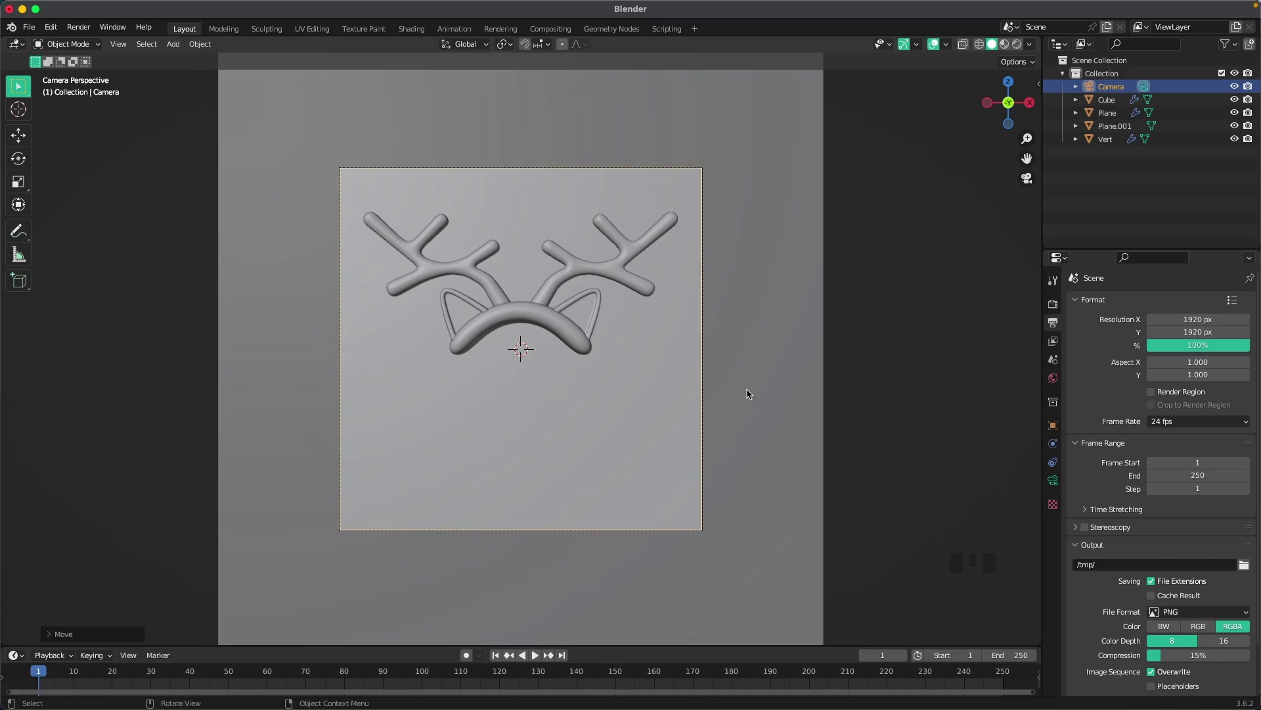
Select the antlers, ears and band together and lower them about 0.85 m along the Z axis in the camera frame.
{"action": "left_click", "coordinate": [417, 256]}
{"action": "left_click", "coordinate": [453, 301], "text": "shift"}
{"action": "left_click", "coordinate": [543, 316], "text": "shift"}
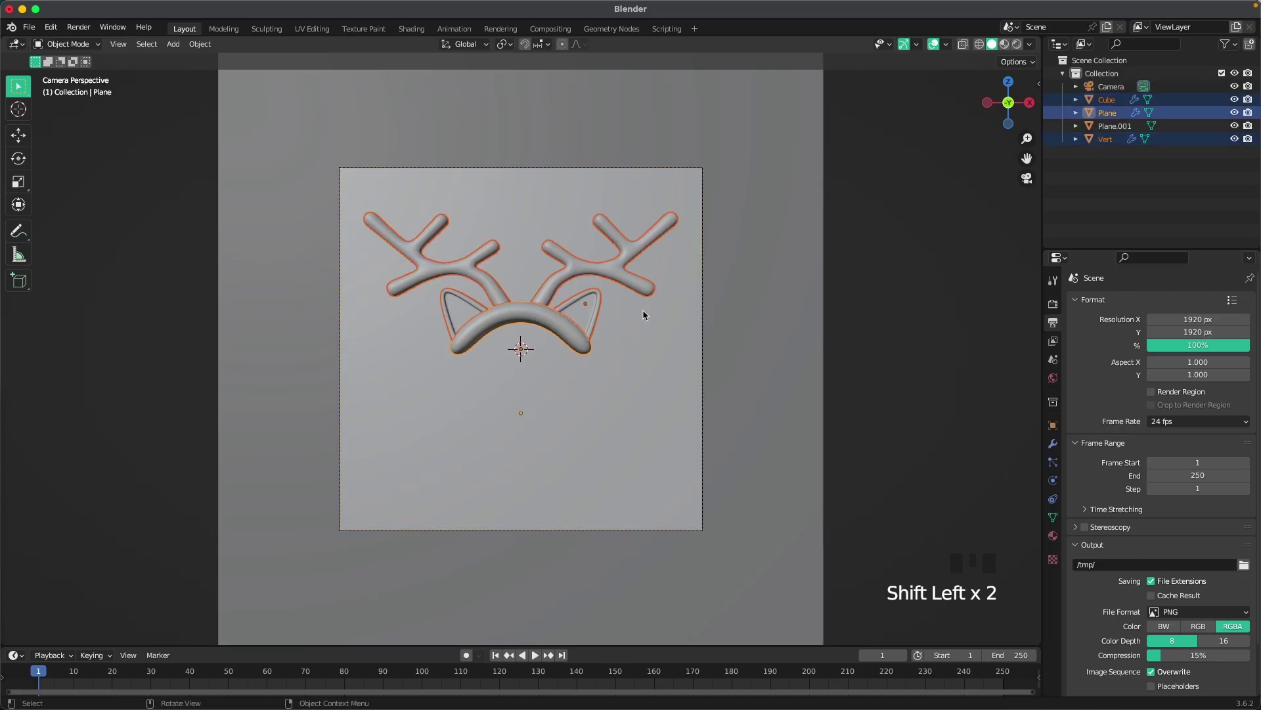
{"action": "key", "text": "g"}
{"action": "key", "text": "z"}
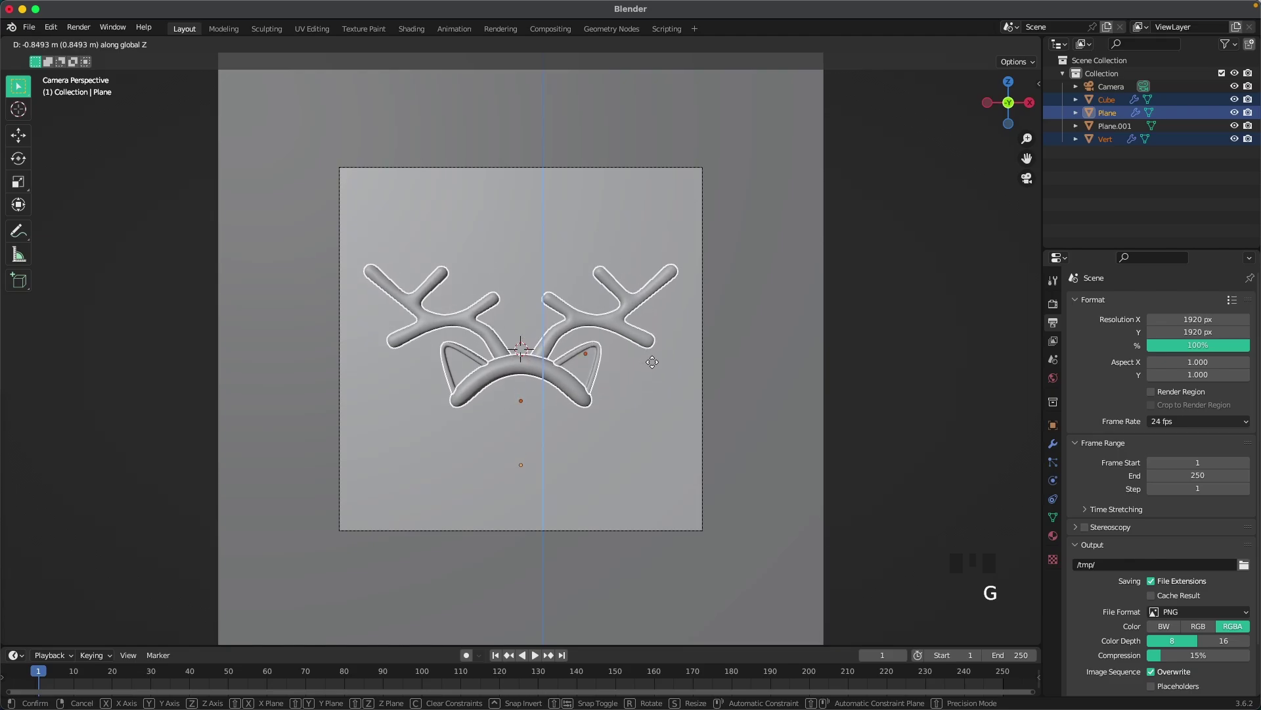
{"action": "left_click", "coordinate": [653, 362]}
Tilt the selected headband parts freely with trackball rotation and shift them slightly left and down in the frame.
{"action": "key", "text": "r"}
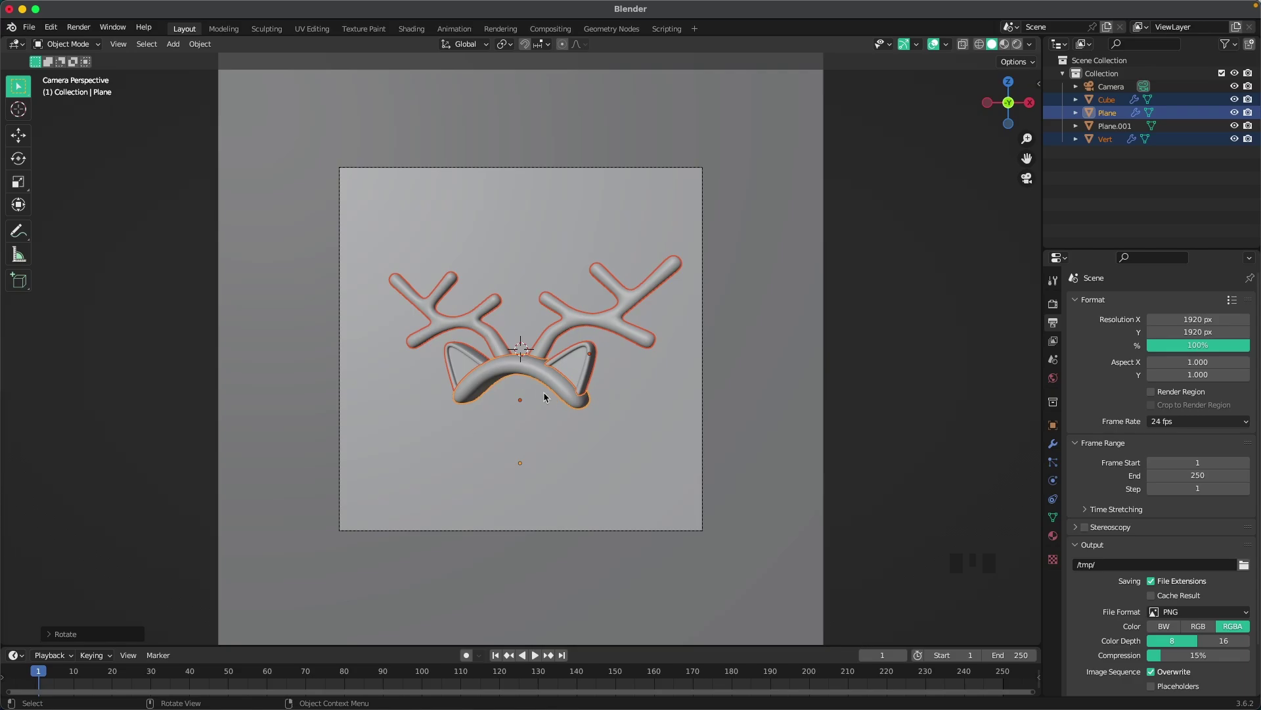
{"action": "key", "text": "r"}
{"action": "key", "text": "r"}
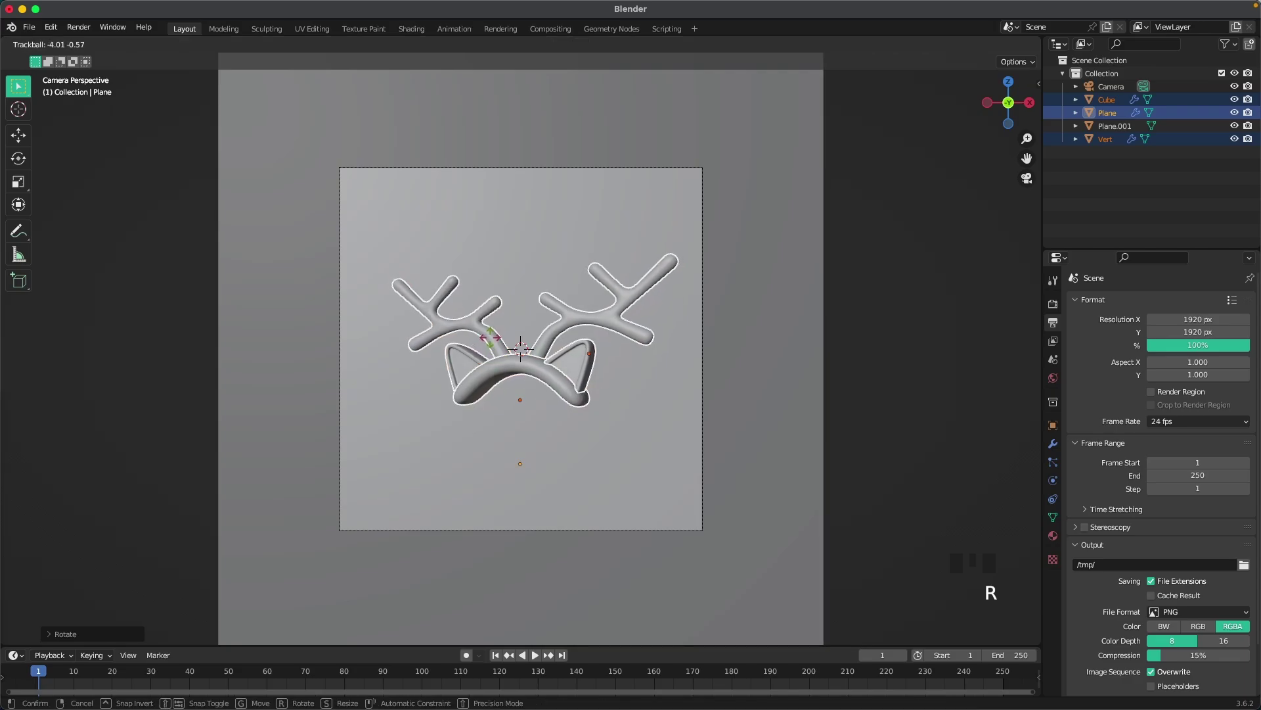
{"action": "left_click", "coordinate": [645, 299]}
{"action": "key", "text": "g"}
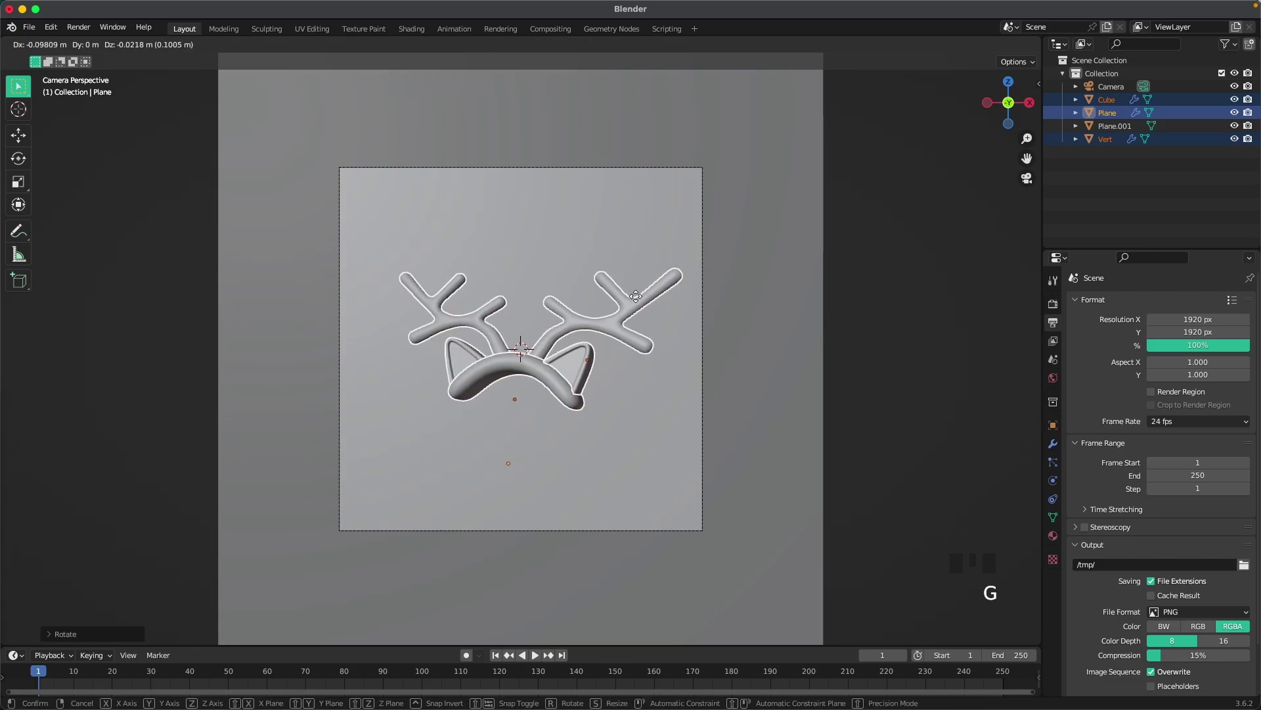
{"action": "left_click", "coordinate": [623, 303]}
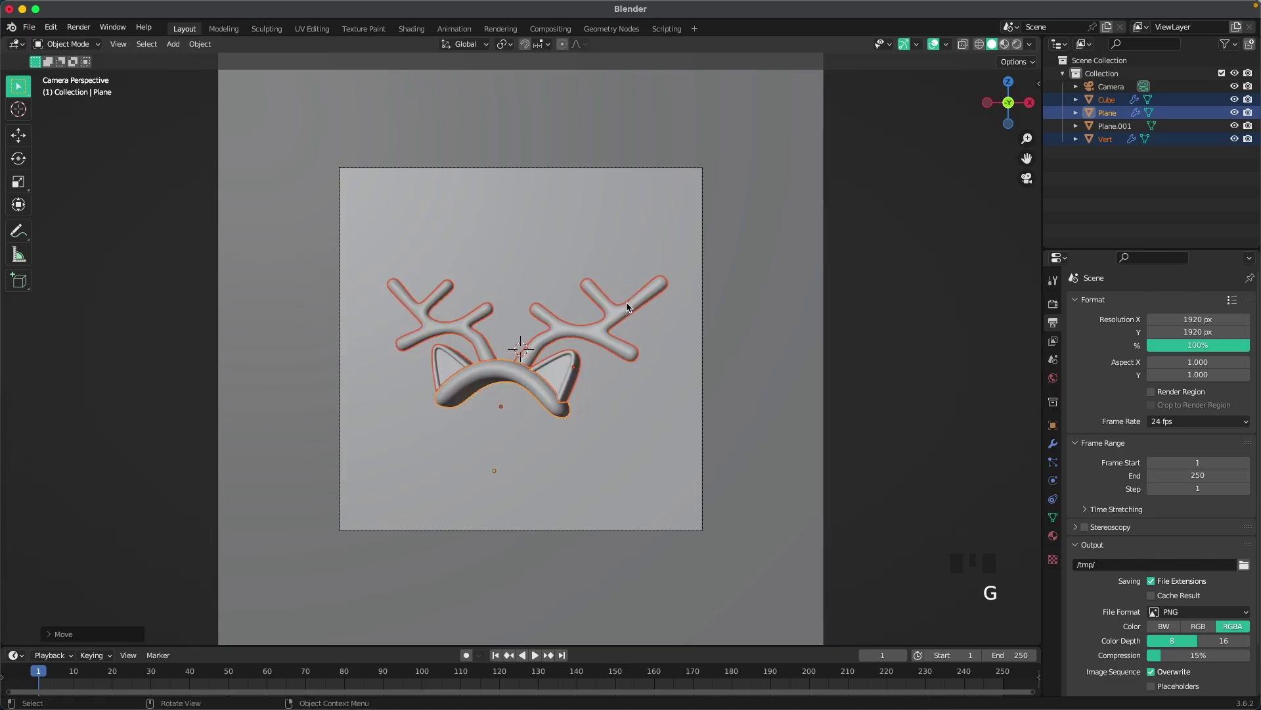
Scale the headband up about 1.14 times, fine-tune its rotation and position in the frame, and deselect it.
{"action": "key", "text": "s"}
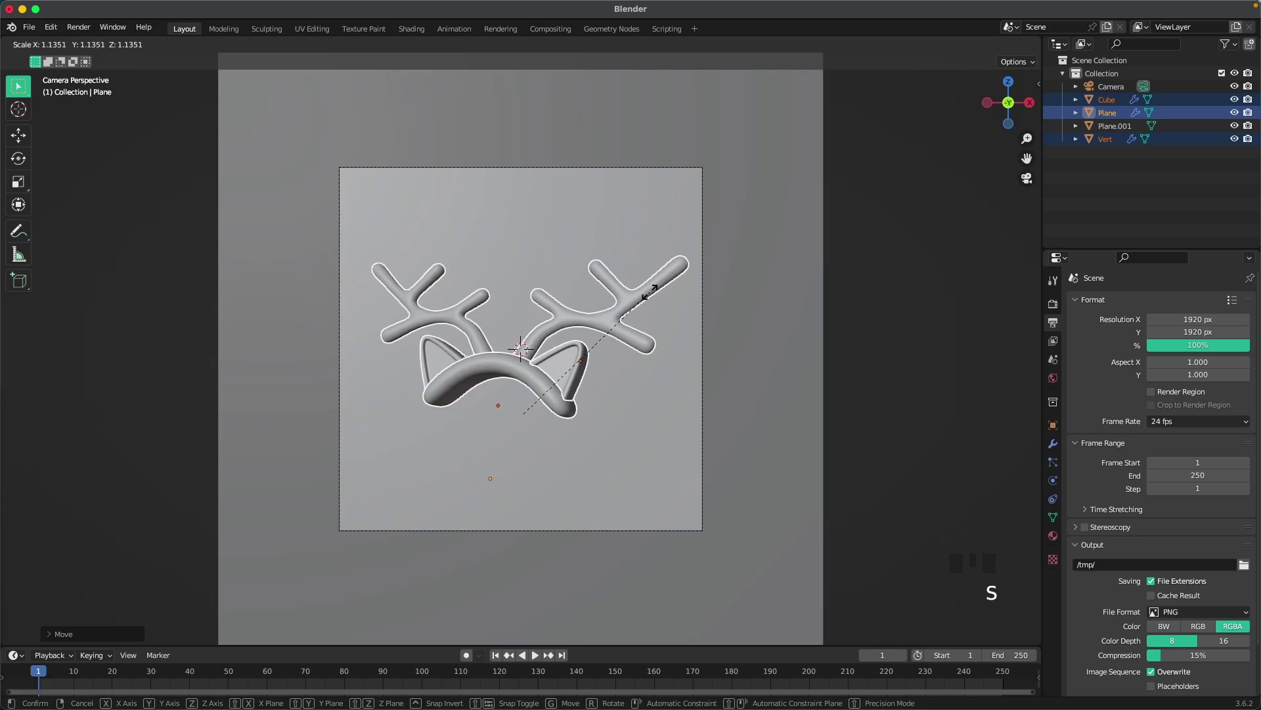
{"action": "key", "text": "g"}
{"action": "key", "text": "r"}
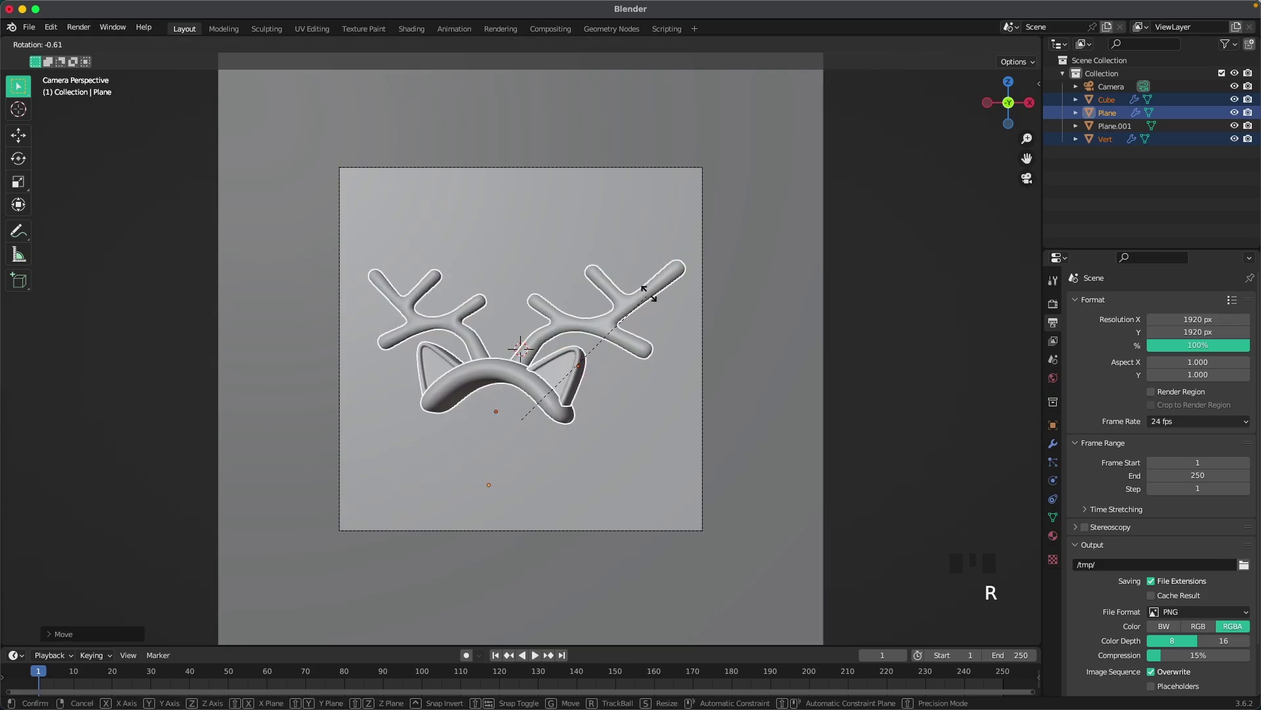
{"action": "left_click", "coordinate": [649, 295]}
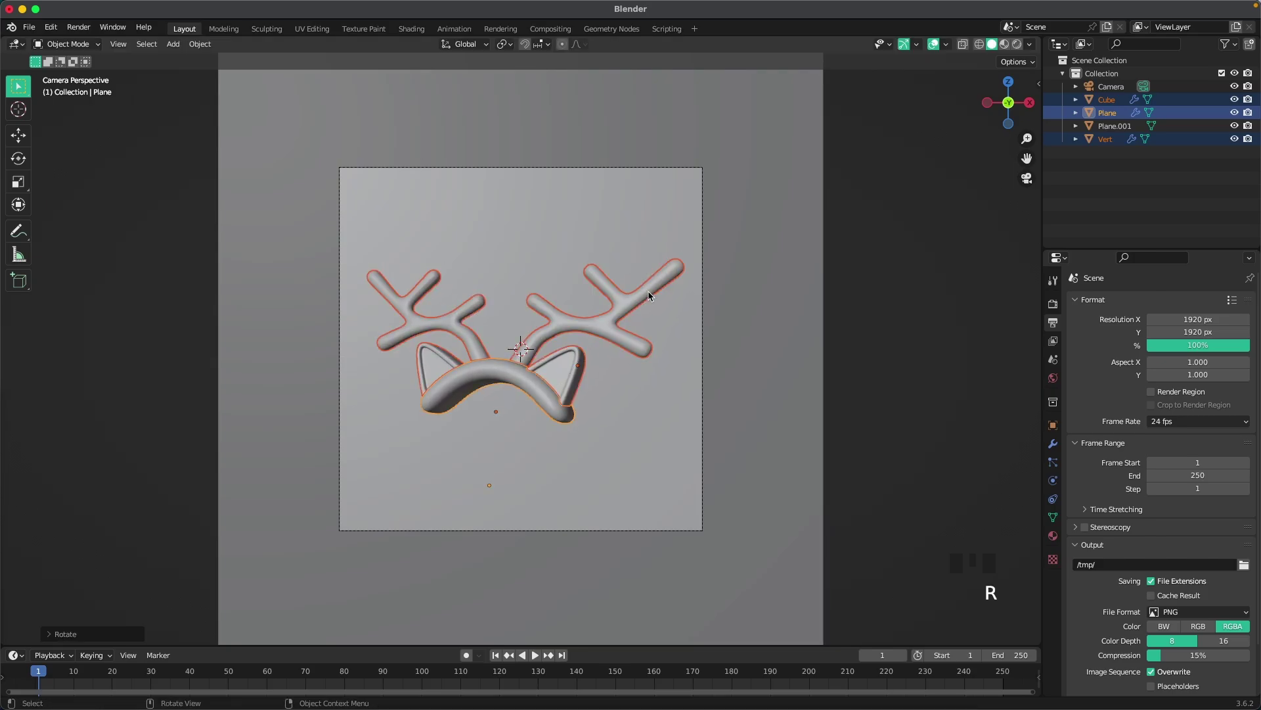
{"action": "key", "text": "g"}
{"action": "left_click", "coordinate": [648, 295]}
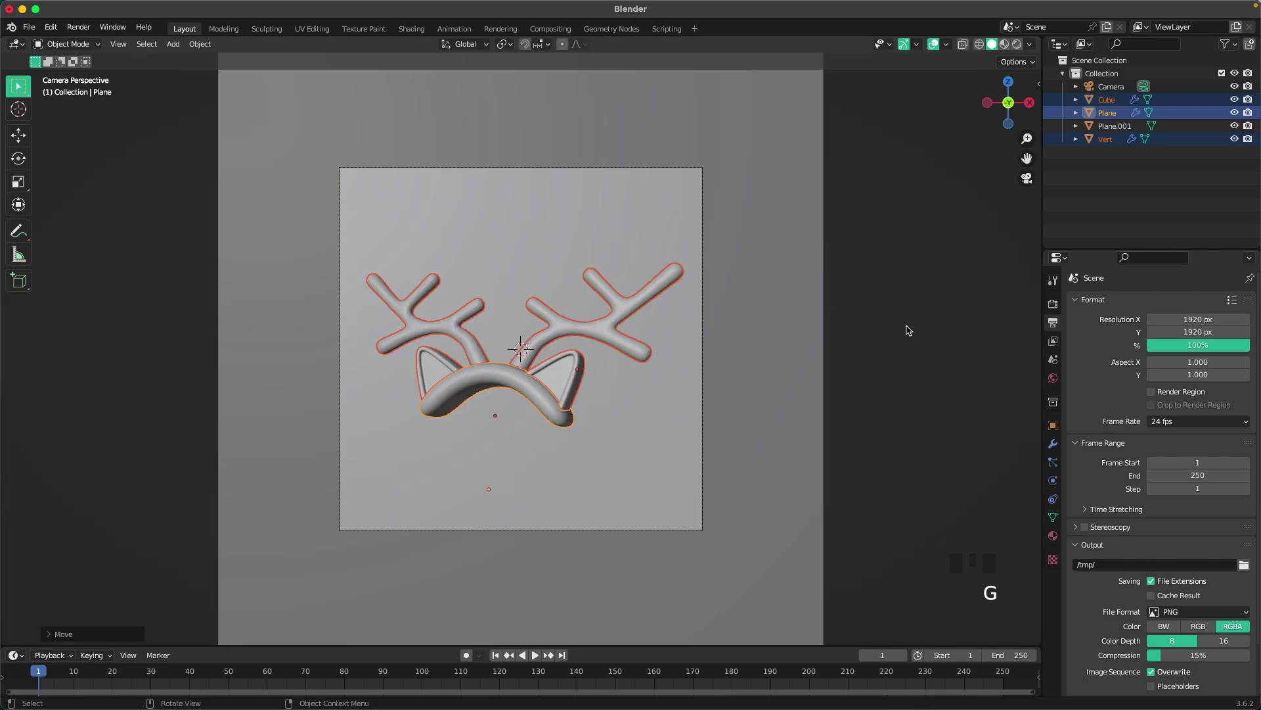
{"action": "left_click", "coordinate": [801, 366]}
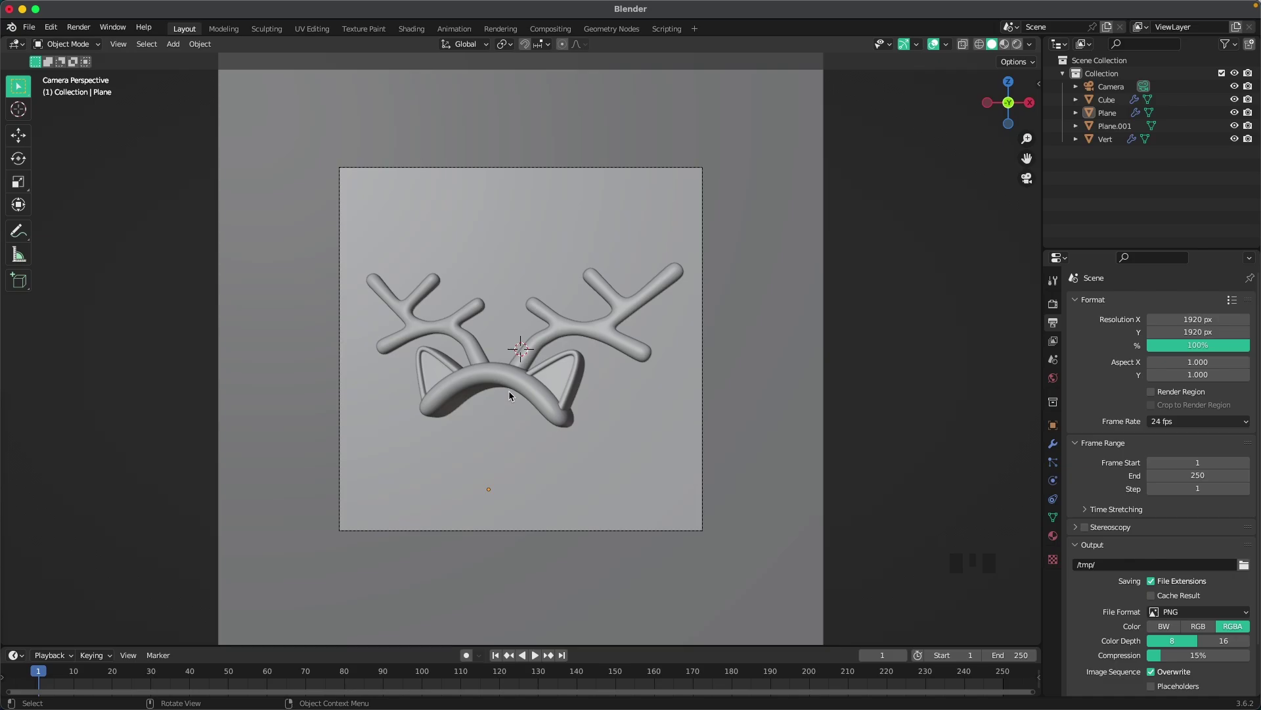
Switch the viewport to rendered shading and add an area light to the scene.
{"action": "key", "text": "z"}
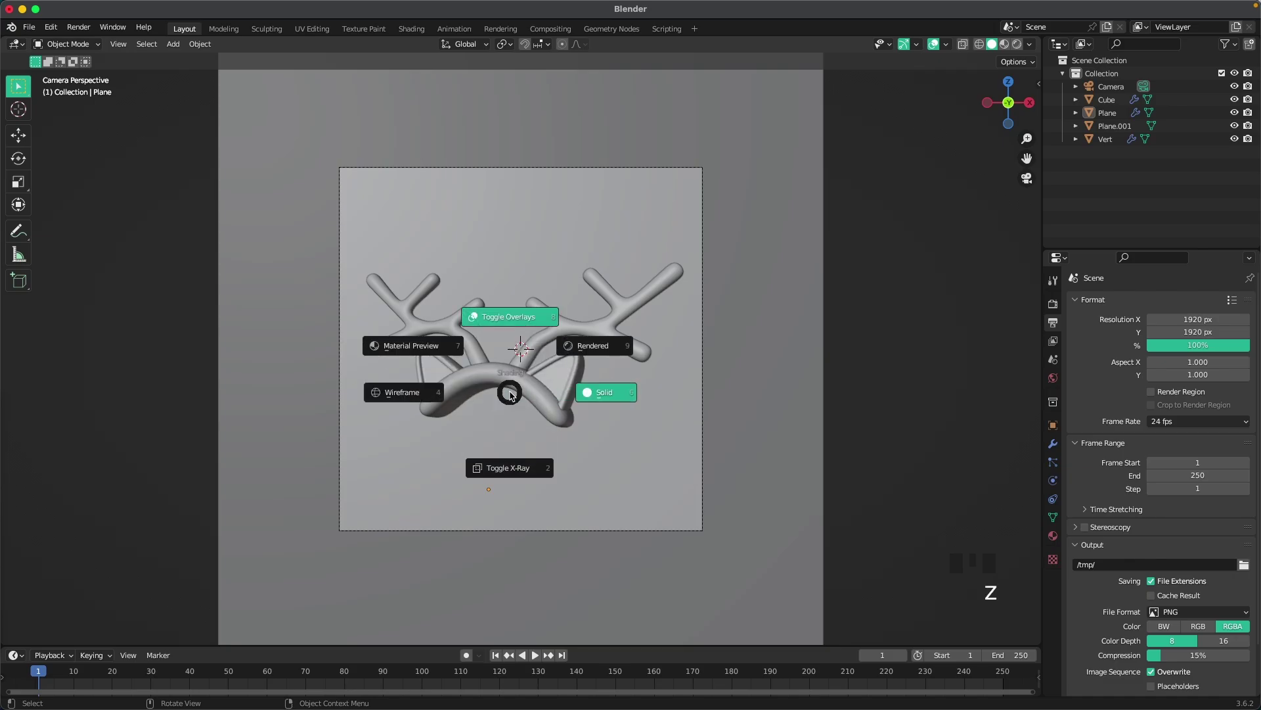
{"action": "left_click", "coordinate": [589, 348]}
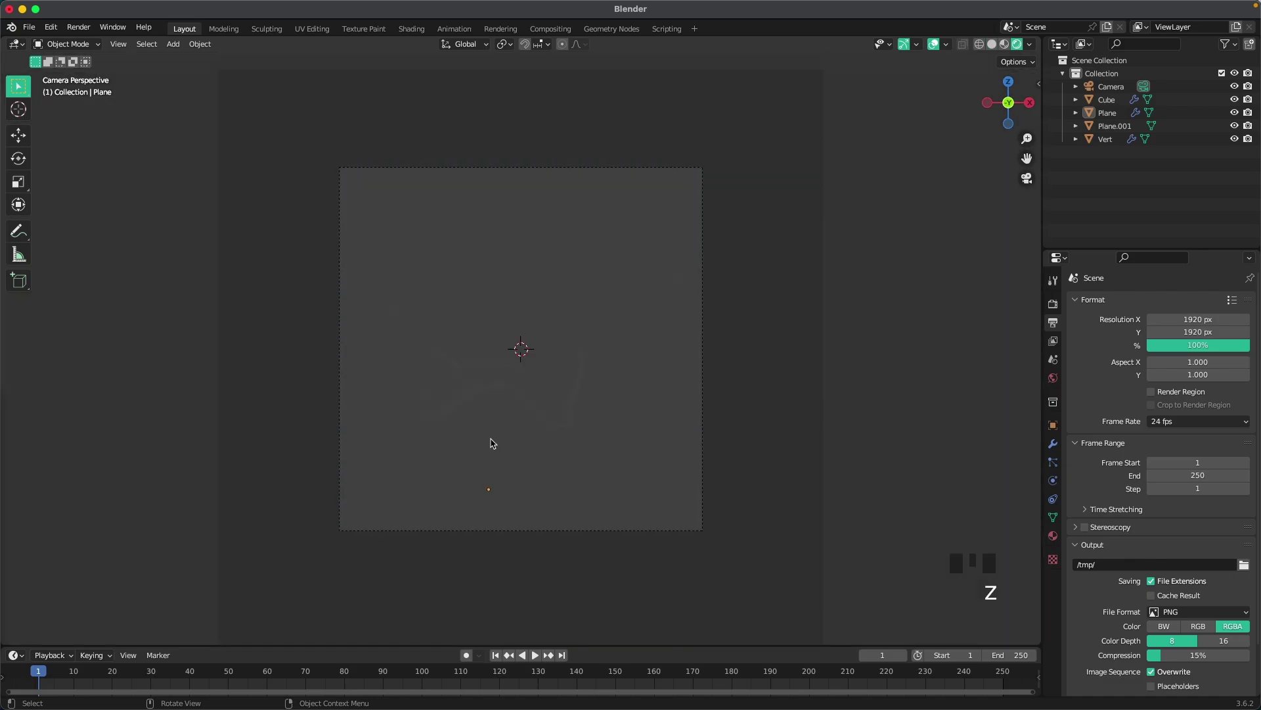
{"action": "scroll", "coordinate": [499, 437], "scroll_direction": "up", "scroll_amount": 1}
{"action": "key", "text": "shift+a"}
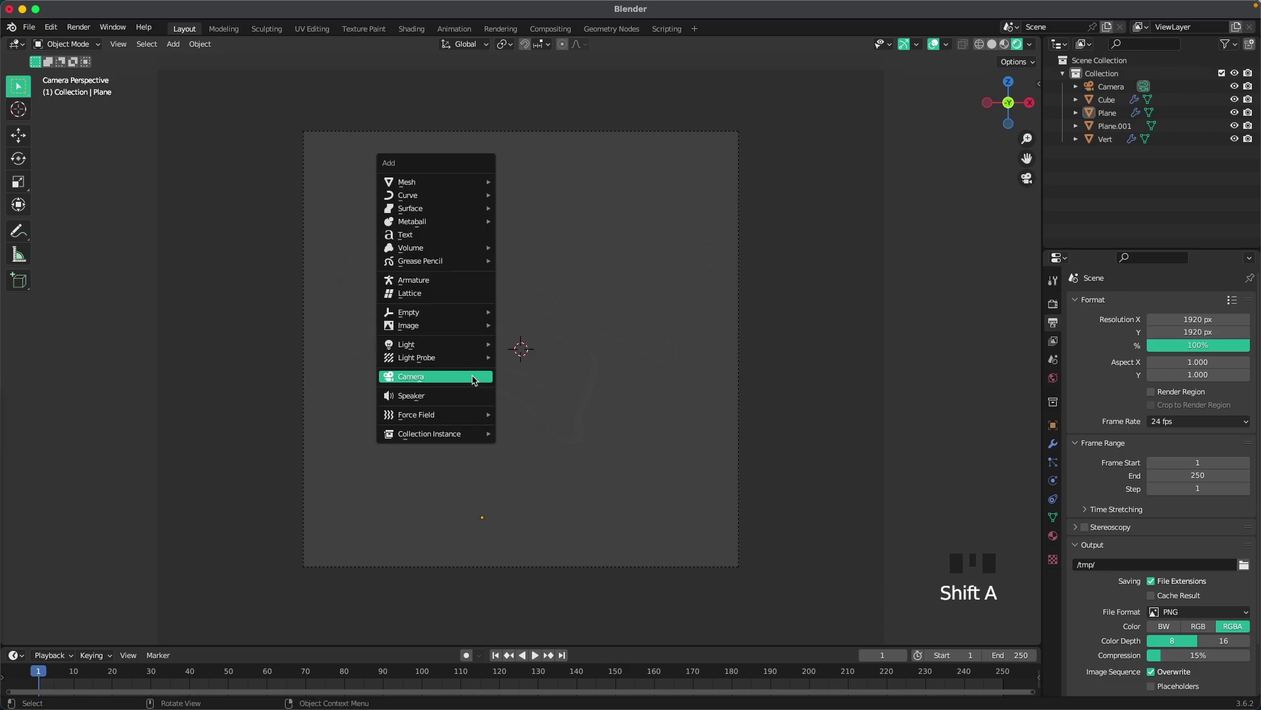
{"action": "mouse_move", "coordinate": [463, 348]}
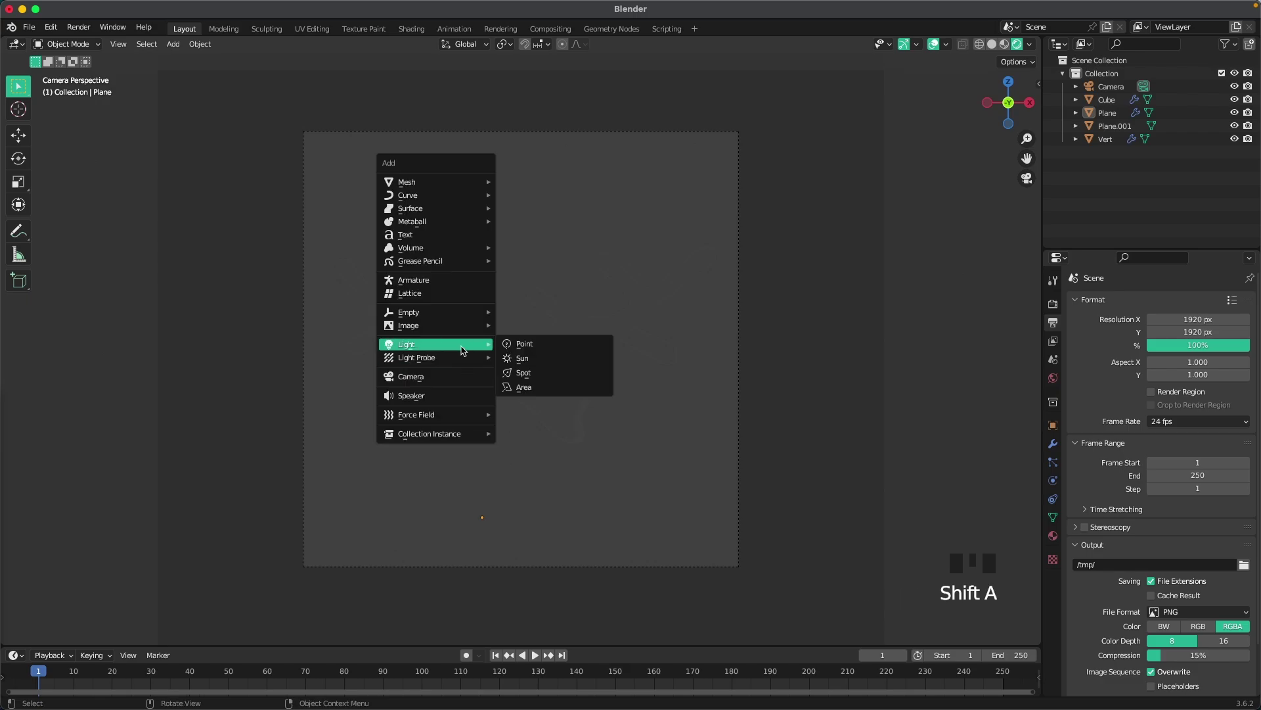
{"action": "left_click", "coordinate": [548, 388]}
Rotate the new area light 90° about the X axis so it faces sideways.
{"action": "scroll", "coordinate": [547, 389], "scroll_direction": "down", "scroll_amount": 2}
{"action": "middle_click_drag", "start_coordinate": [547, 389], "coordinate": [545, 397]}
{"action": "scroll", "coordinate": [586, 394], "scroll_direction": "down", "scroll_amount": 2}
{"action": "type", "text": "rx"}
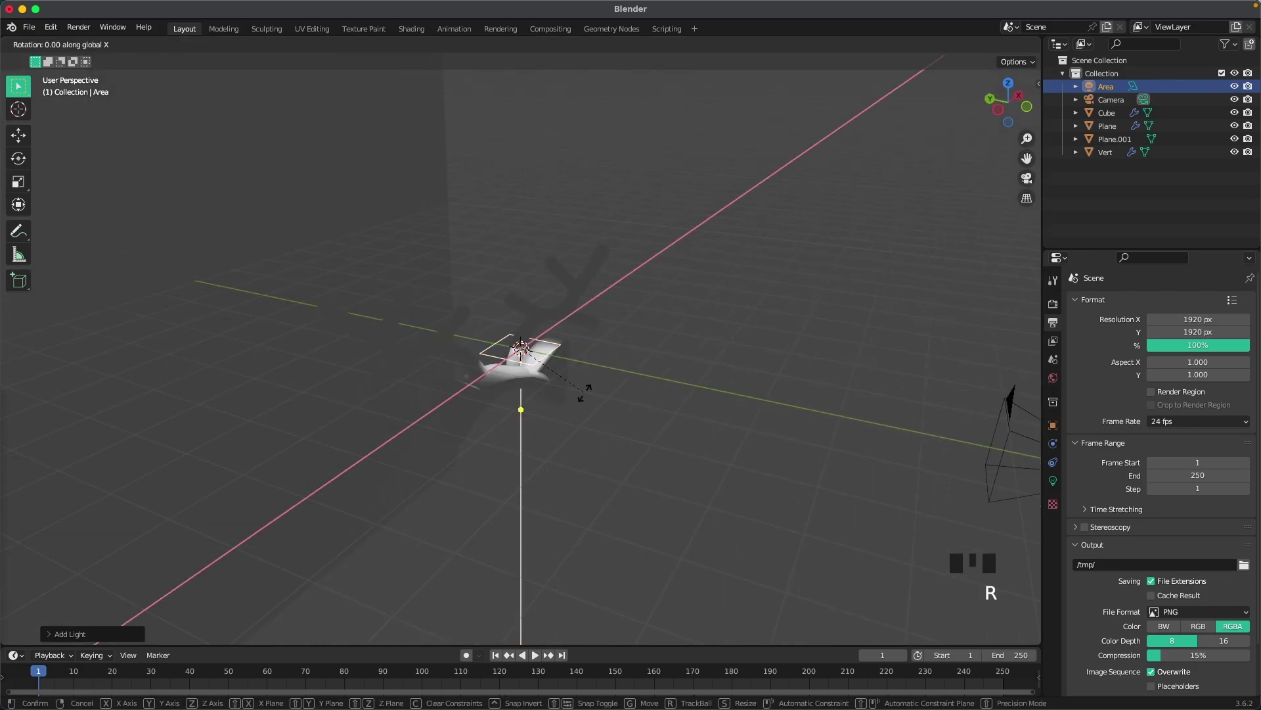
{"action": "type", "text": "90"}
{"action": "key", "text": "Return"}
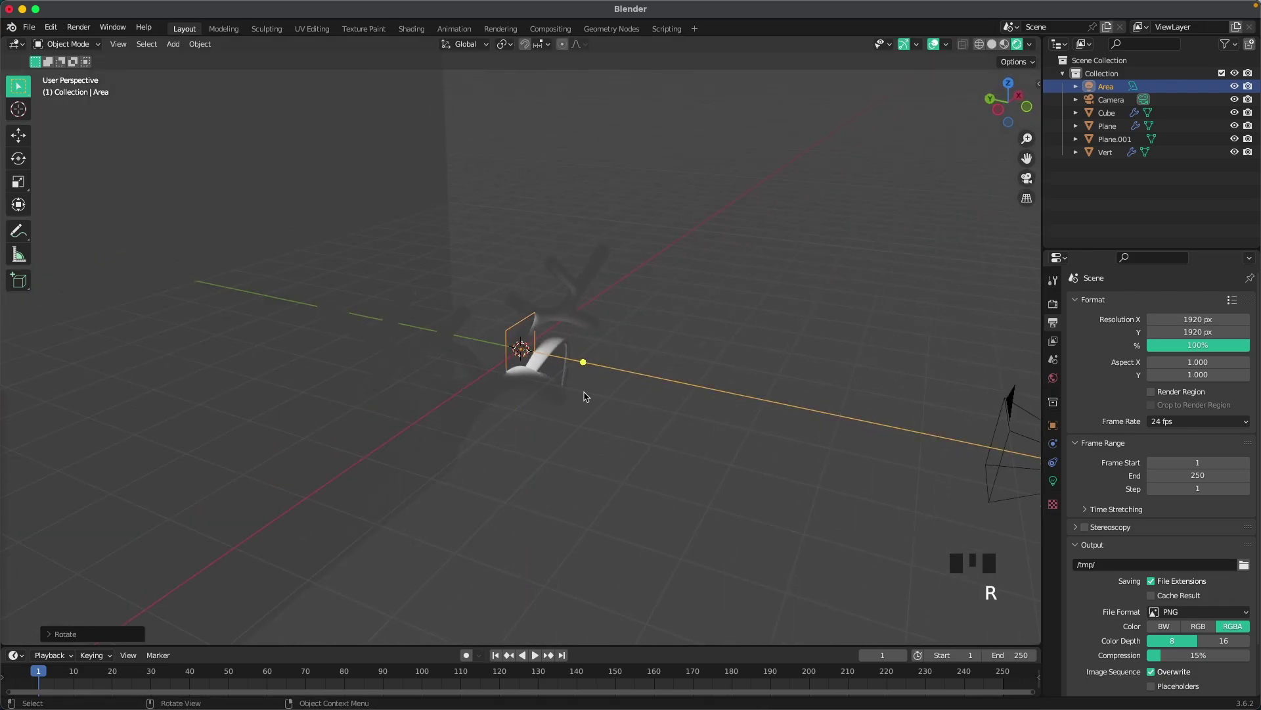
Move the area light about 2.9 m along the Y axis behind the headband and return to the camera view.
{"action": "key", "text": "g"}
{"action": "key", "text": "y"}
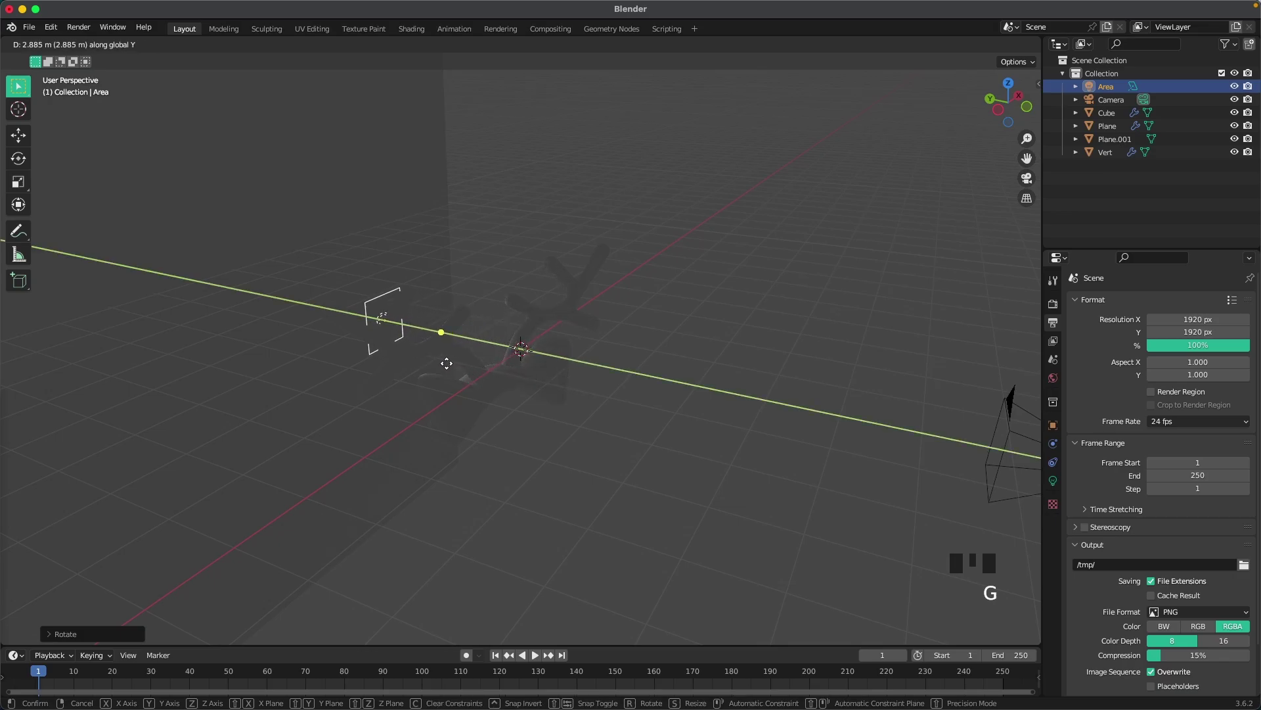
{"action": "left_click", "coordinate": [444, 362]}
{"action": "key", "text": "grave"}
{"action": "left_click", "coordinate": [568, 397]}
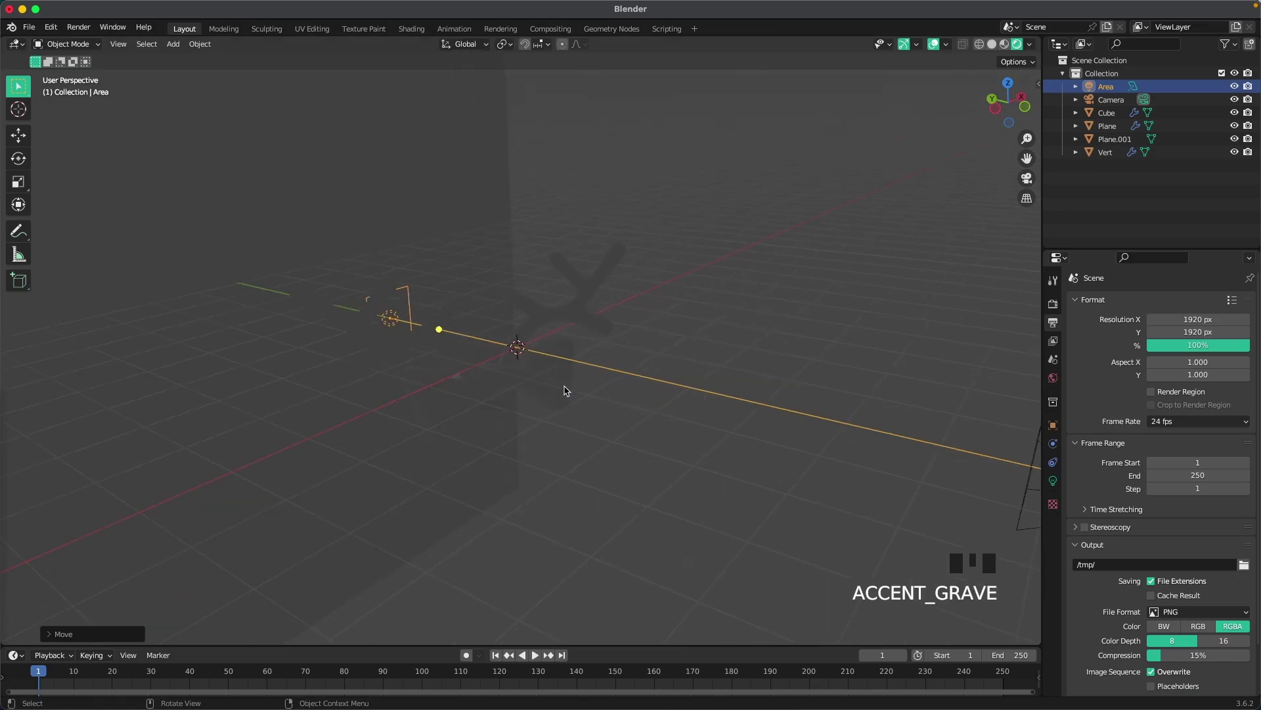
Set the area light's power to 1000 W.
{"action": "left_click", "coordinate": [1053, 480]}
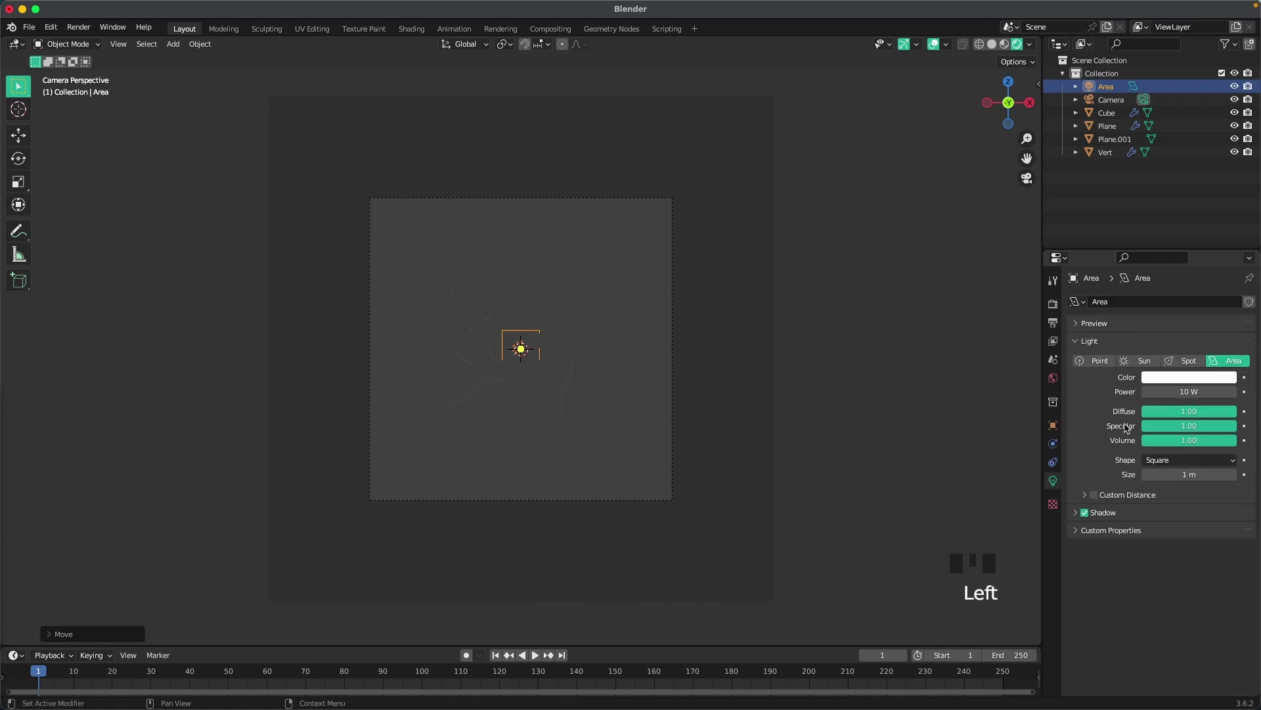
{"action": "left_click", "coordinate": [1163, 391]}
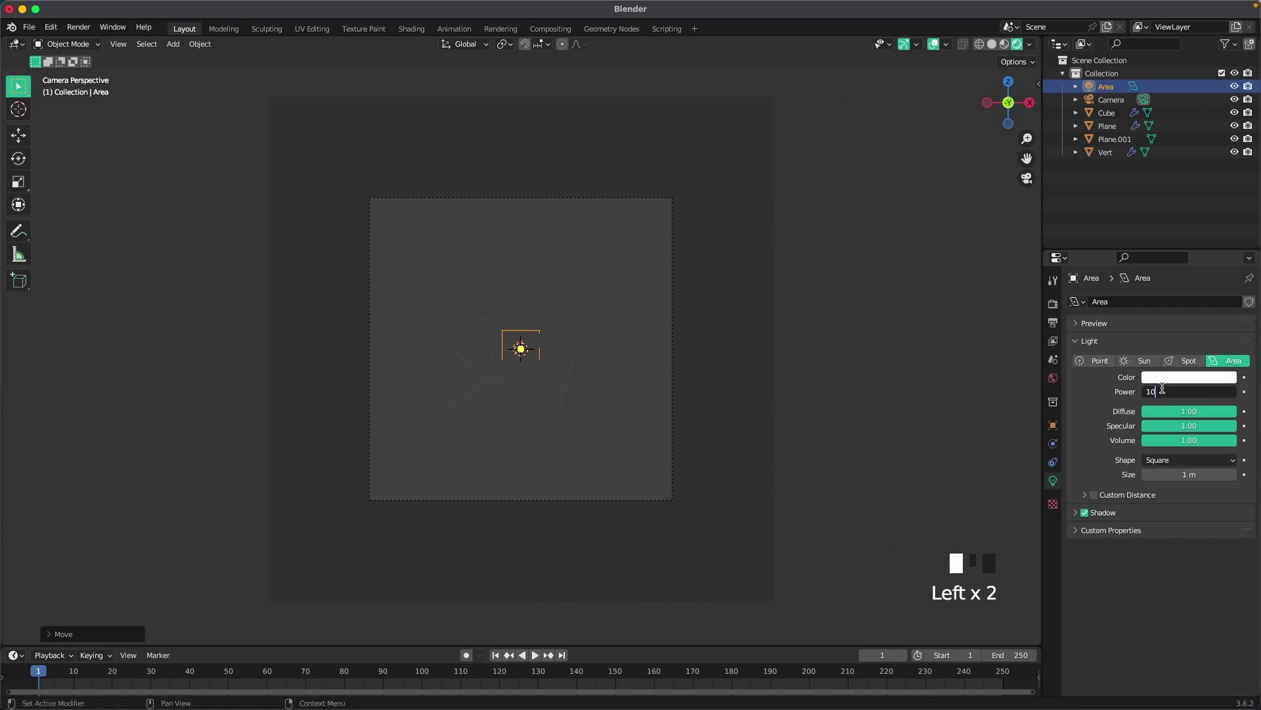
{"action": "type", "text": "00"}
{"action": "key", "text": "Return"}
{"action": "scroll", "coordinate": [686, 344], "scroll_direction": "up", "scroll_amount": 1}
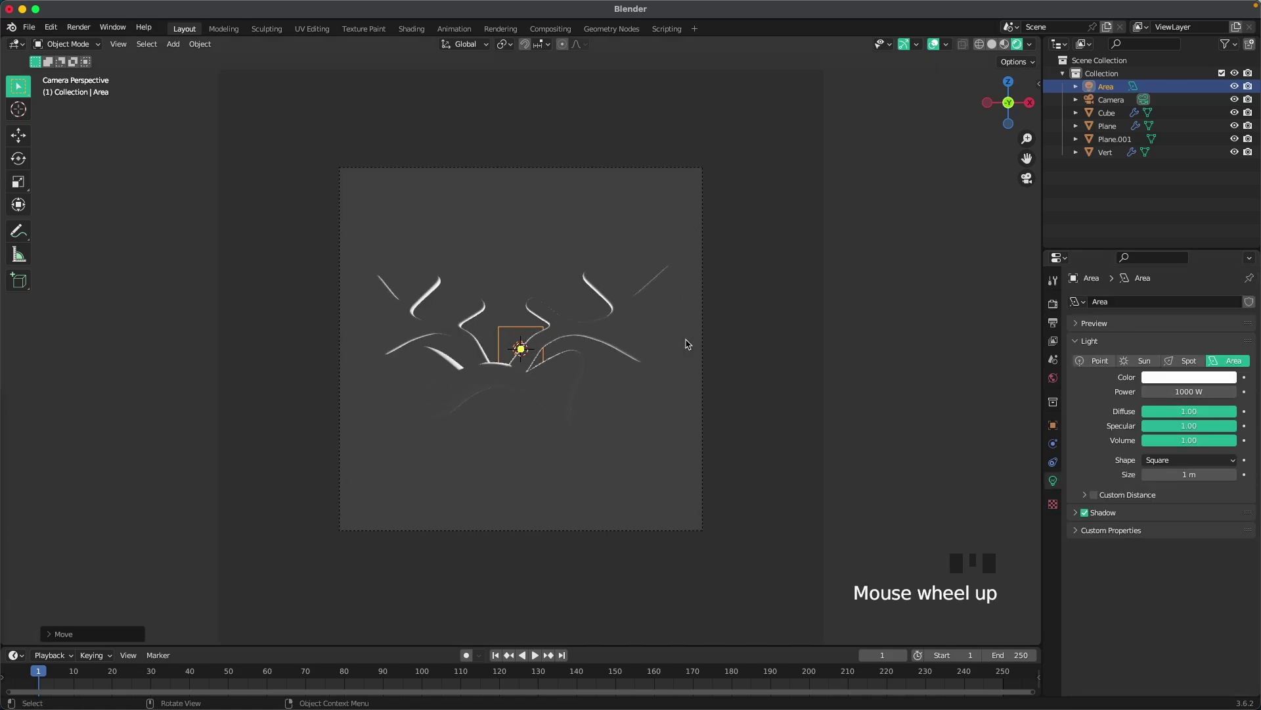
Lower the back area light slightly along the Z axis and set its power to 1250 W.
{"action": "key", "text": "g"}
{"action": "key", "text": "z"}
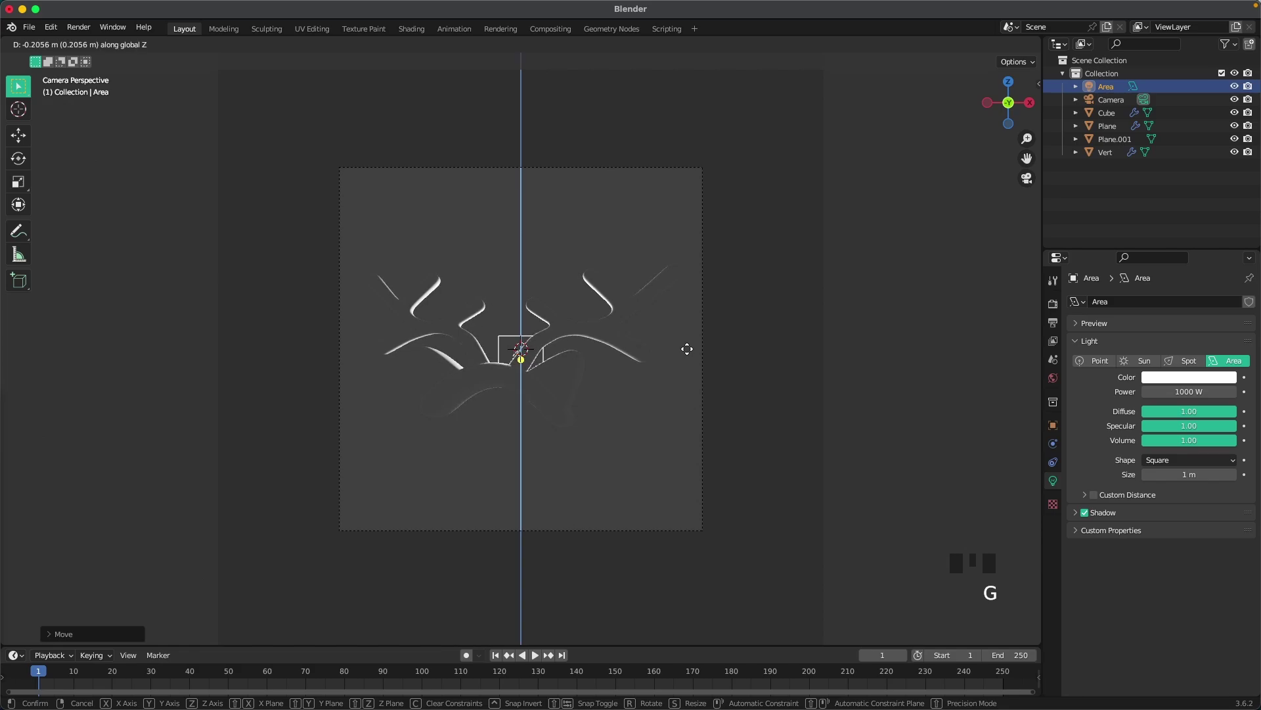
{"action": "left_click", "coordinate": [687, 352]}
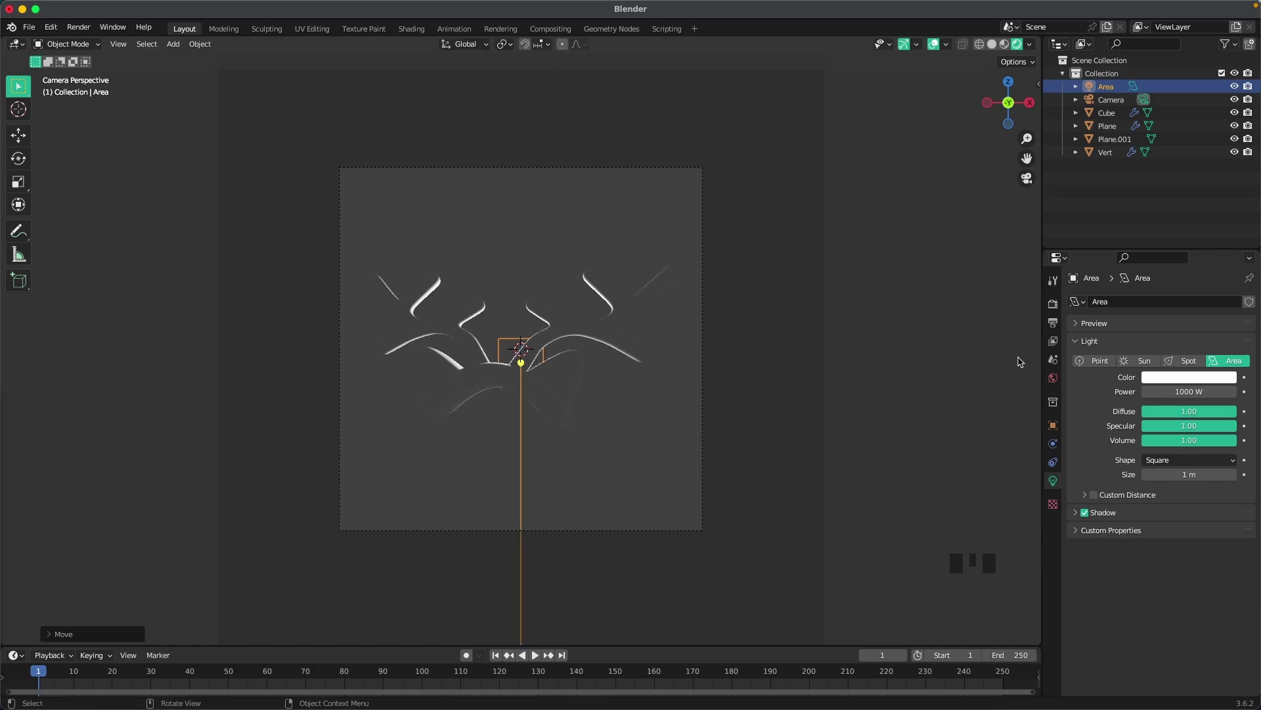
{"action": "left_click", "coordinate": [1213, 392]}
{"action": "type", "text": "1250"}
{"action": "key", "text": "Return"}
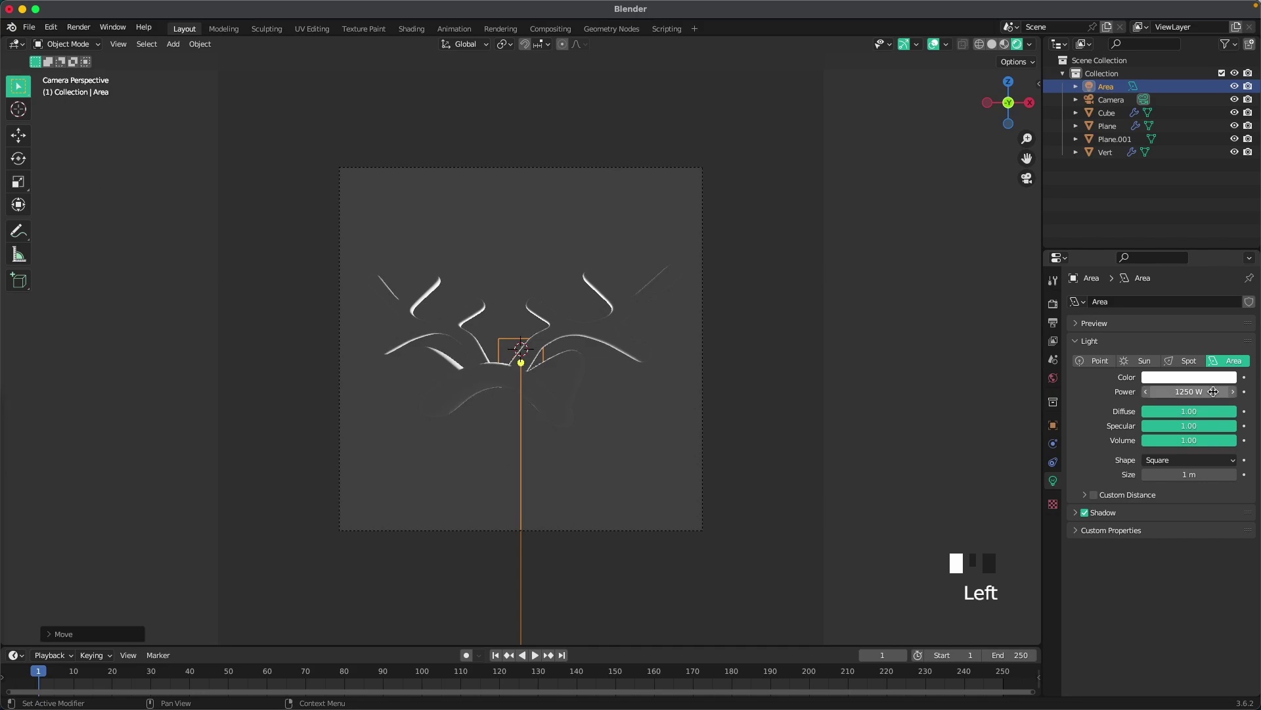
Add a second area light and raise it straight up to above the antlers.
{"action": "scroll", "coordinate": [557, 345], "scroll_direction": "up", "scroll_amount": 2}
{"action": "scroll", "coordinate": [556, 345], "scroll_direction": "up", "scroll_amount": 1}
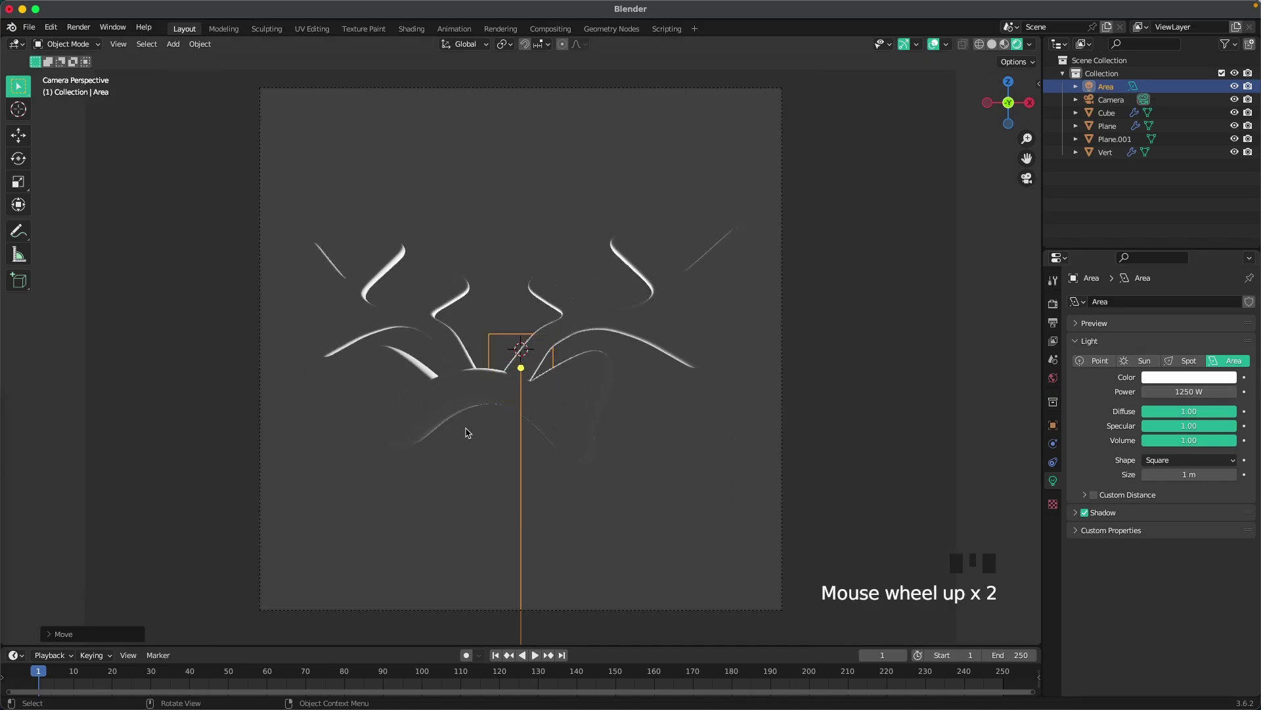
{"action": "left_click", "coordinate": [537, 430]}
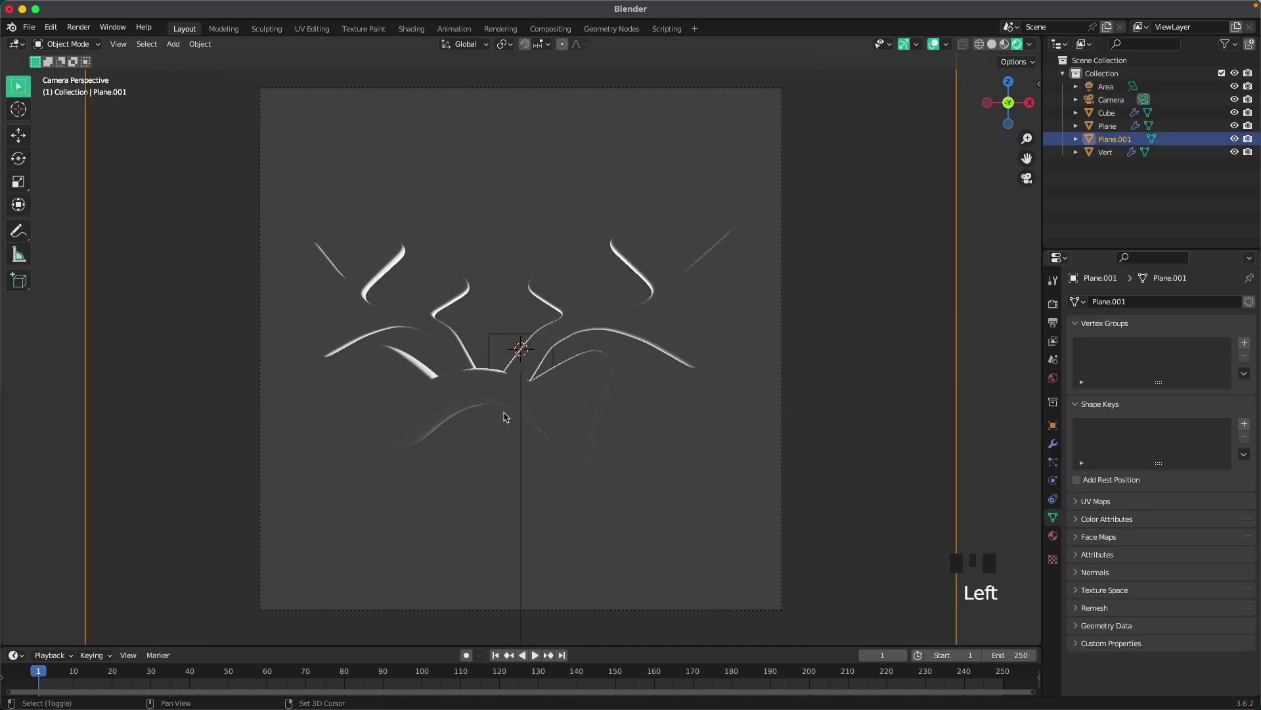
{"action": "key", "text": "shift+a"}
{"action": "left_click", "coordinate": [573, 458]}
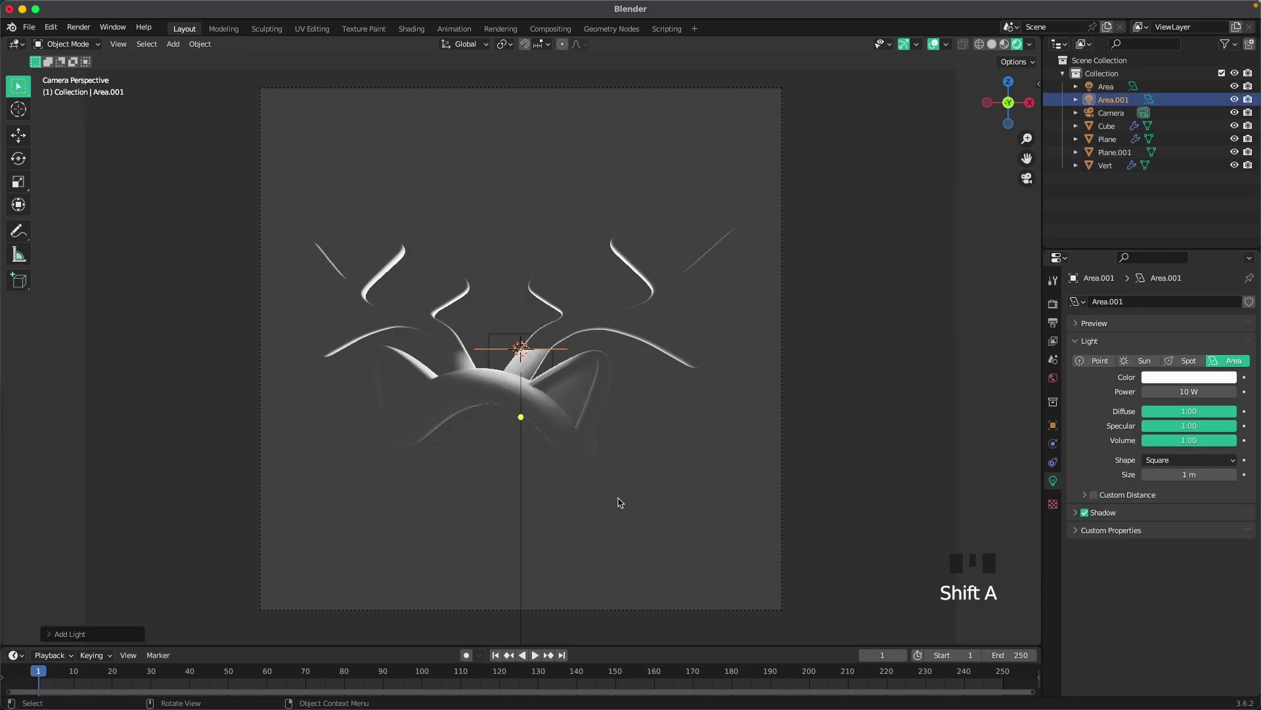
{"action": "key", "text": "g"}
{"action": "left_click", "coordinate": [581, 277]}
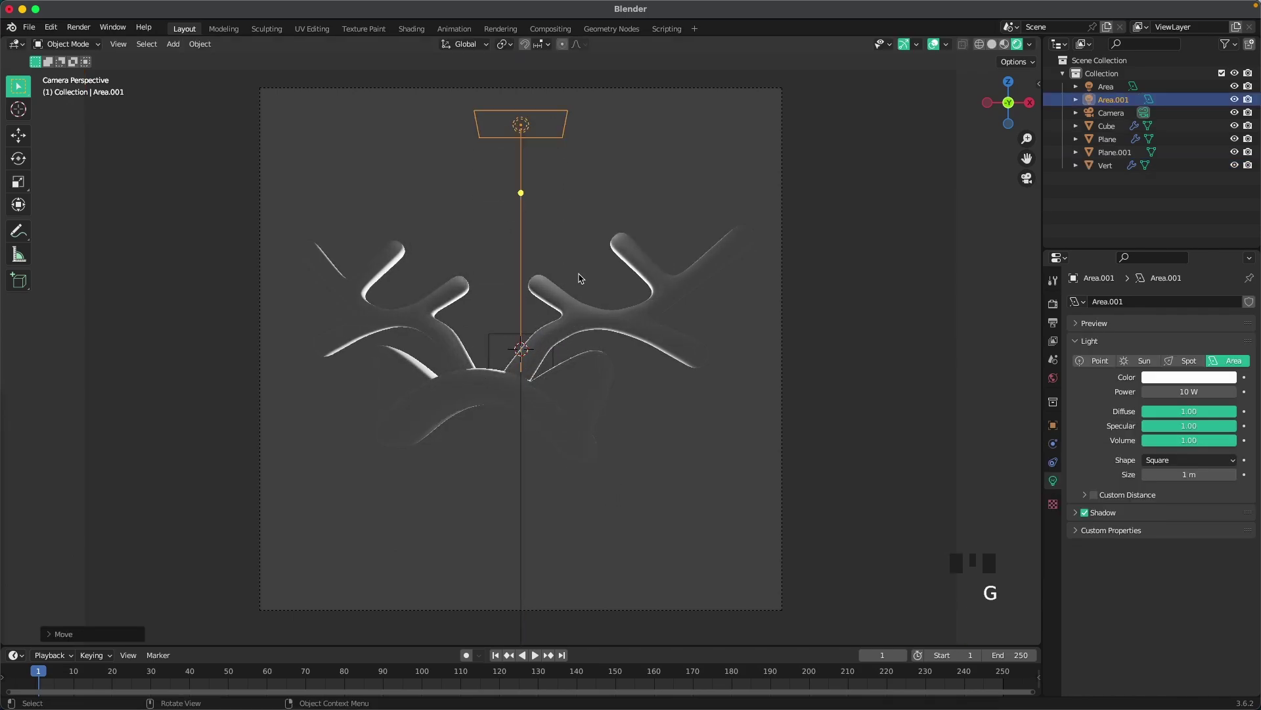
Set the pivot point to the 3D cursor and rotate the second area light 45° around the X axis.
{"action": "key", "text": "period"}
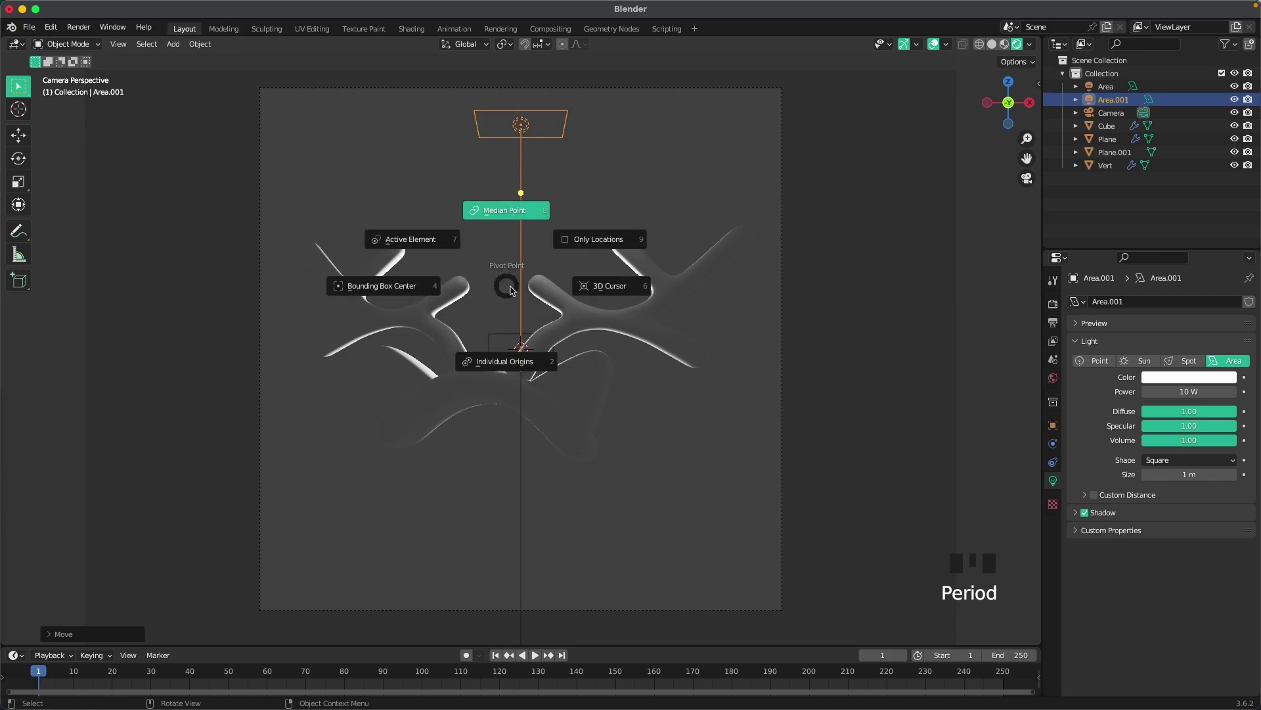
{"action": "left_click", "coordinate": [604, 289]}
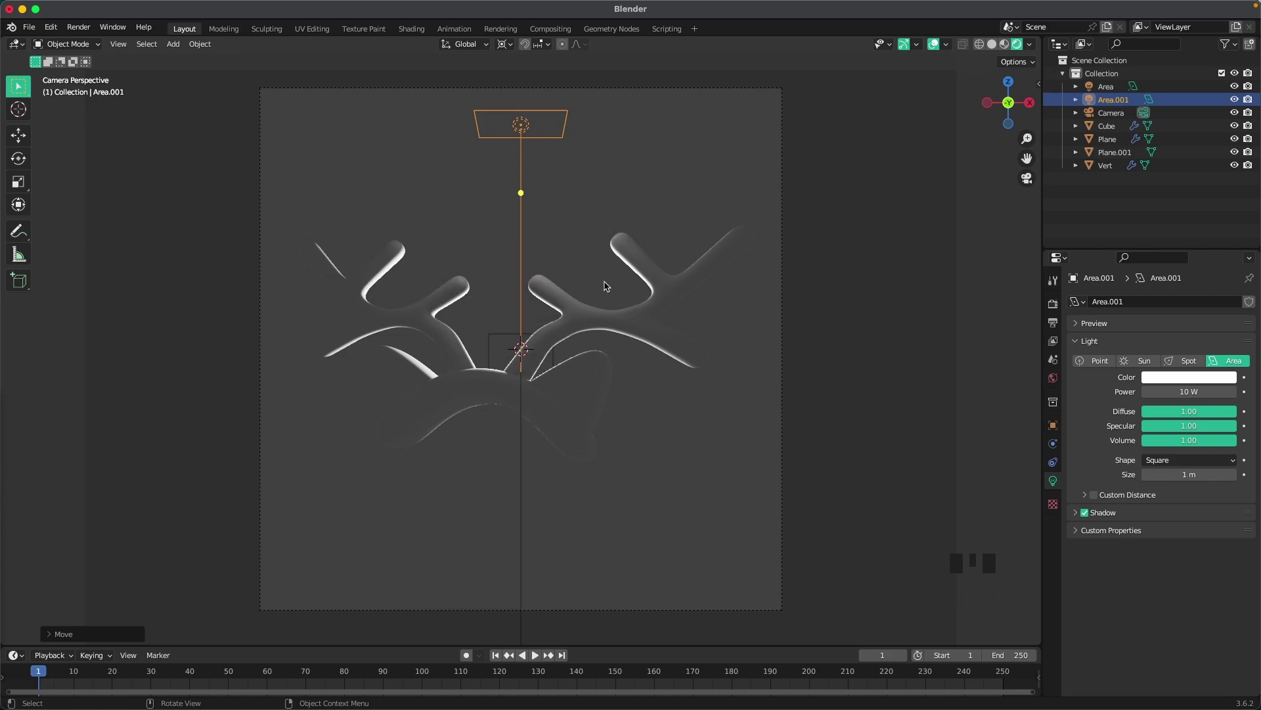
{"action": "type", "text": "rx45"}
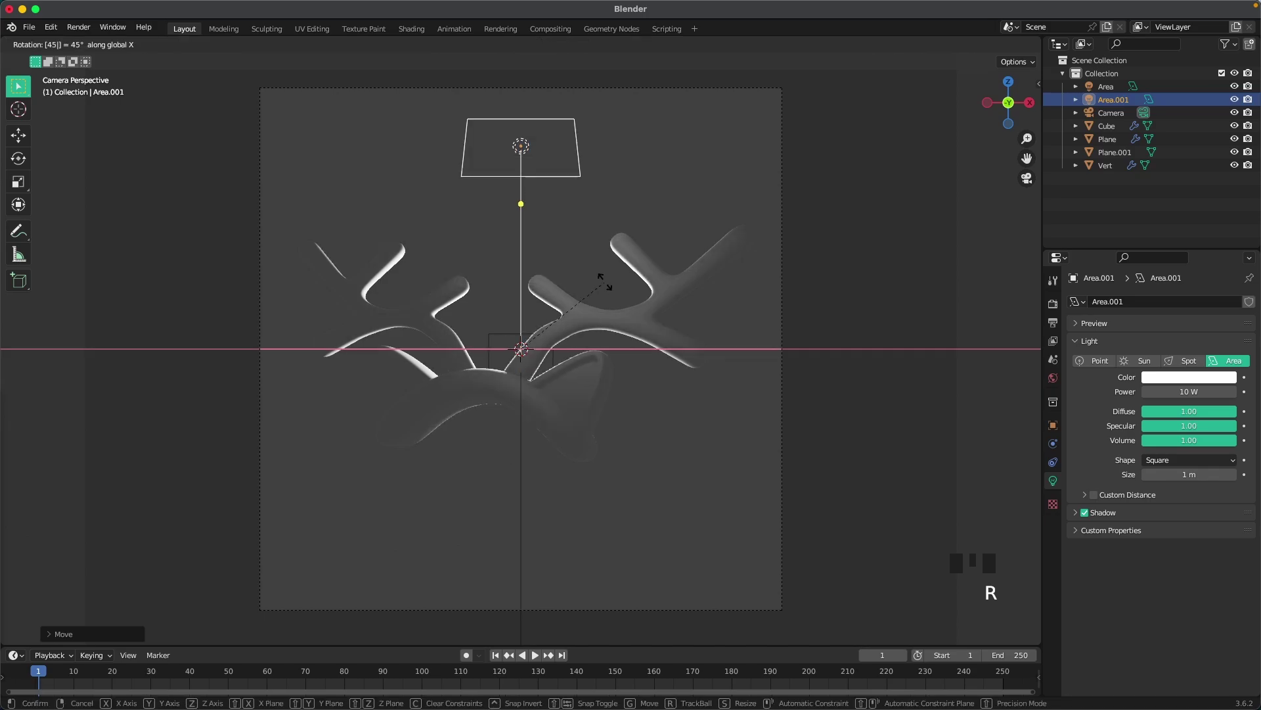
{"action": "key", "text": "Return"}
Swing the second light around the Z axis to the headband's left side, then tilt it about 37° around its local X axis.
{"action": "key", "text": "r"}
{"action": "key", "text": "r"}
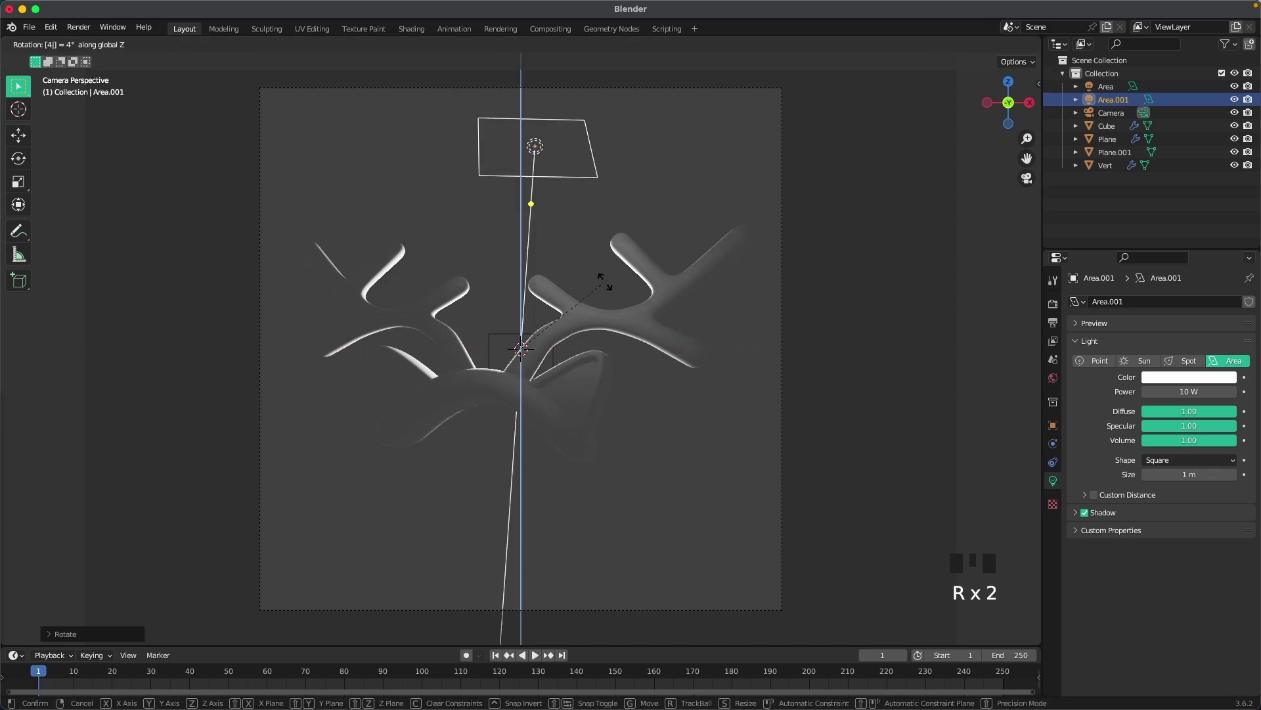
{"action": "left_click", "coordinate": [605, 286]}
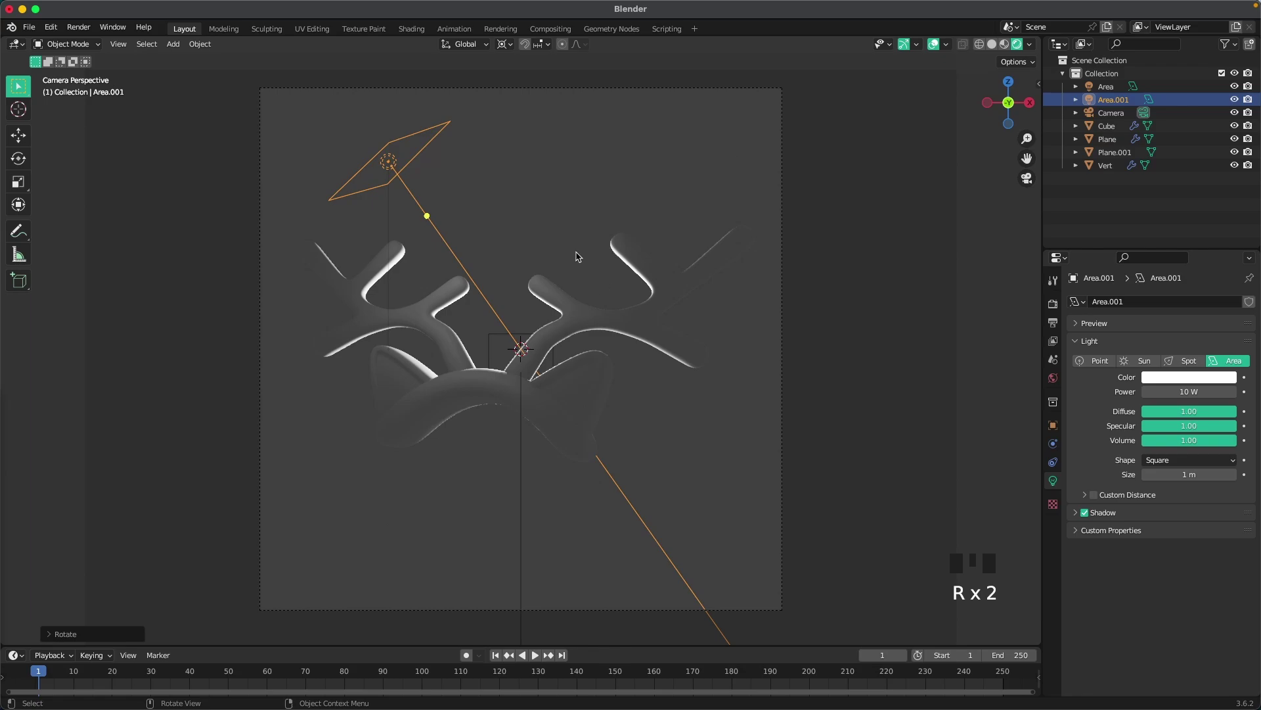
{"action": "middle_click_drag", "start_coordinate": [542, 215], "coordinate": [515, 216]}
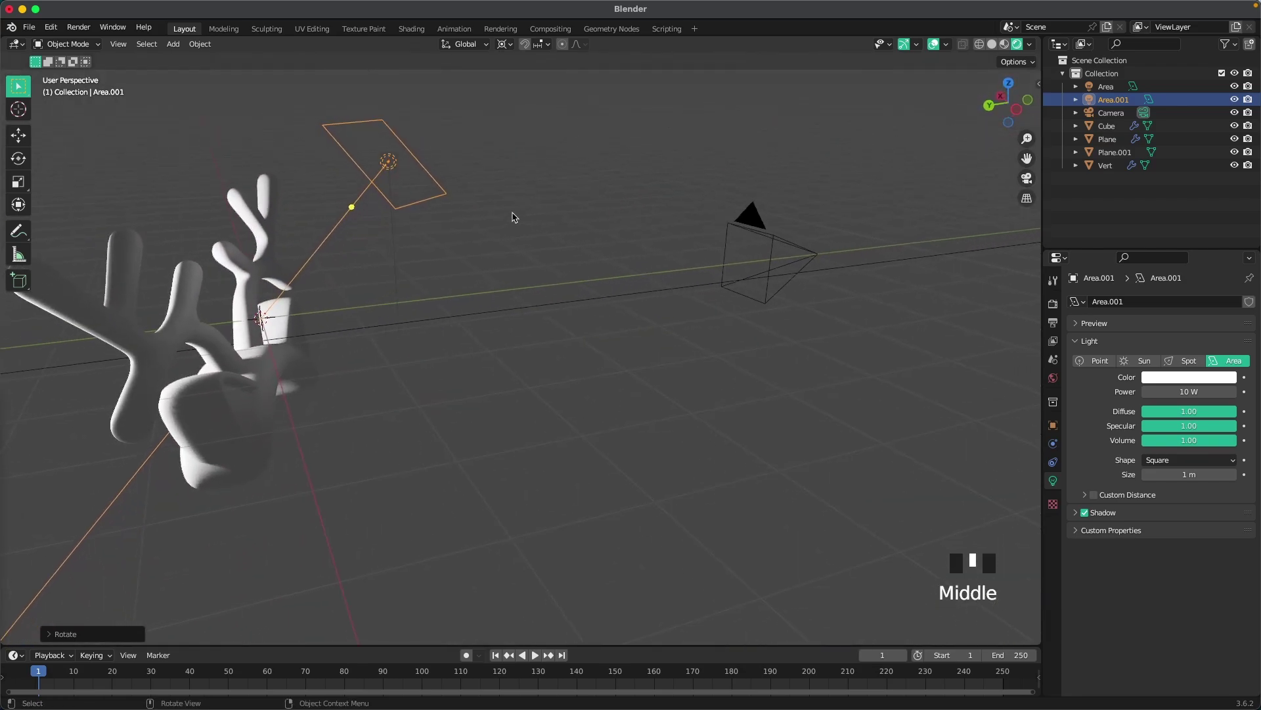
{"action": "key", "text": "r"}
{"action": "key", "text": "x"}
{"action": "key", "text": "x"}
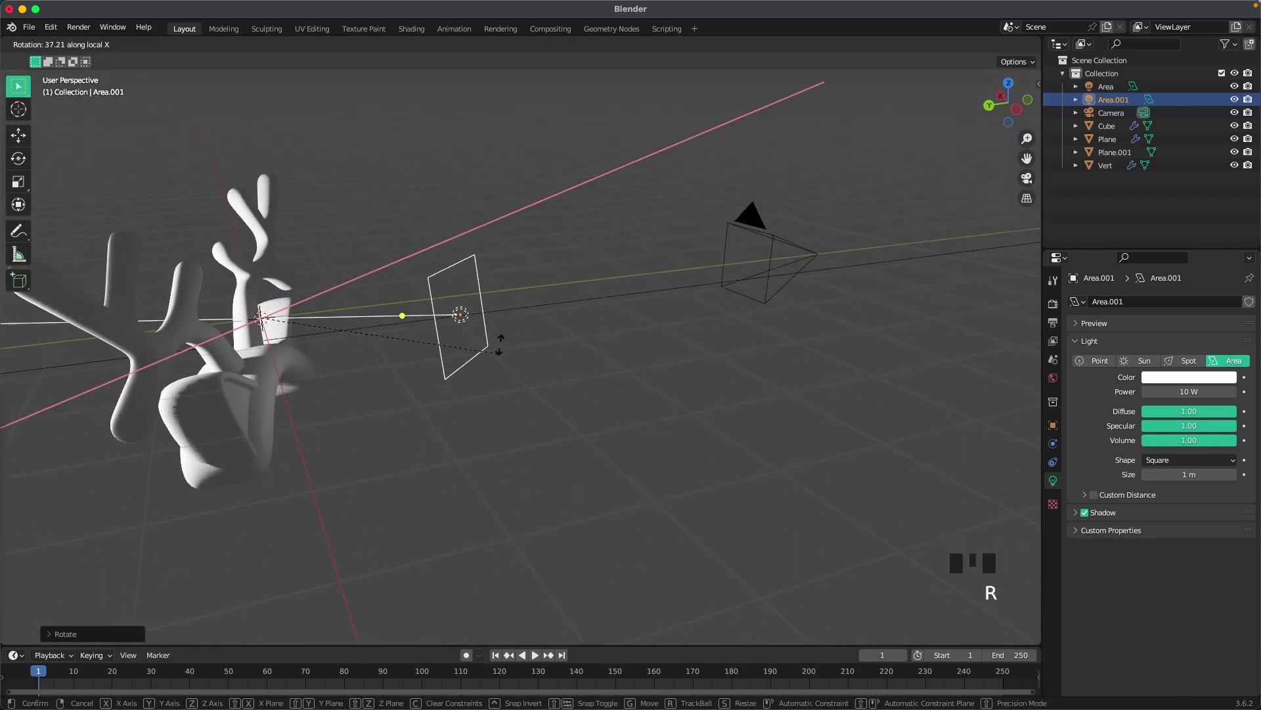
{"action": "left_click", "coordinate": [483, 347]}
Turn the second light slightly around the Z axis and move it farther from the headband along its local Z axis.
{"action": "middle_click_drag", "start_coordinate": [483, 347], "coordinate": [308, 339]}
{"action": "key", "text": "r"}
{"action": "key", "text": "z"}
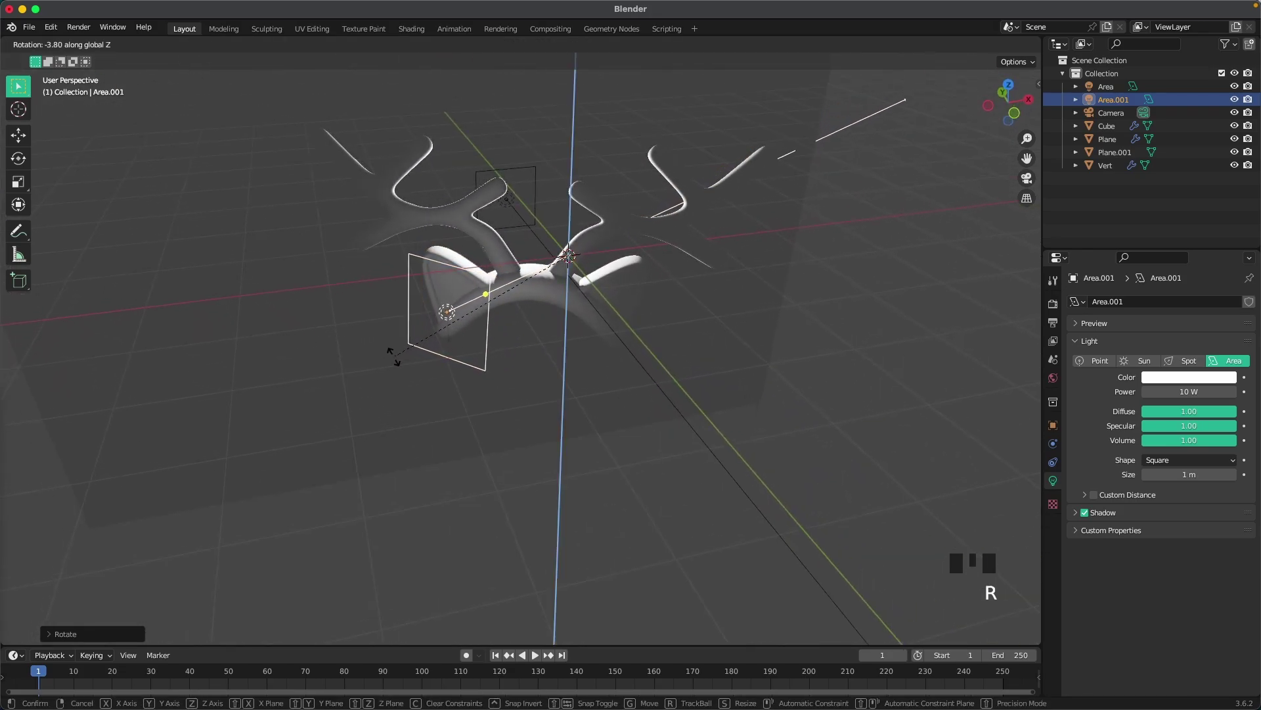
{"action": "key", "text": "g"}
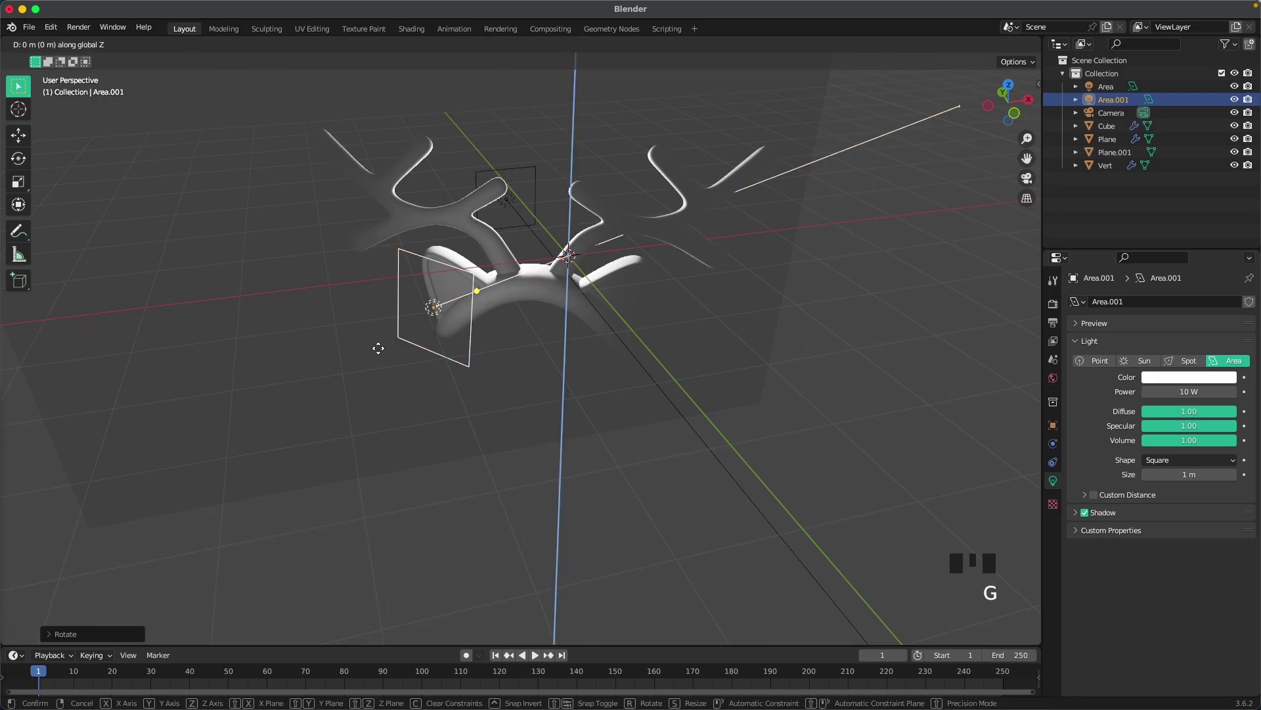
{"action": "key", "text": "z"}
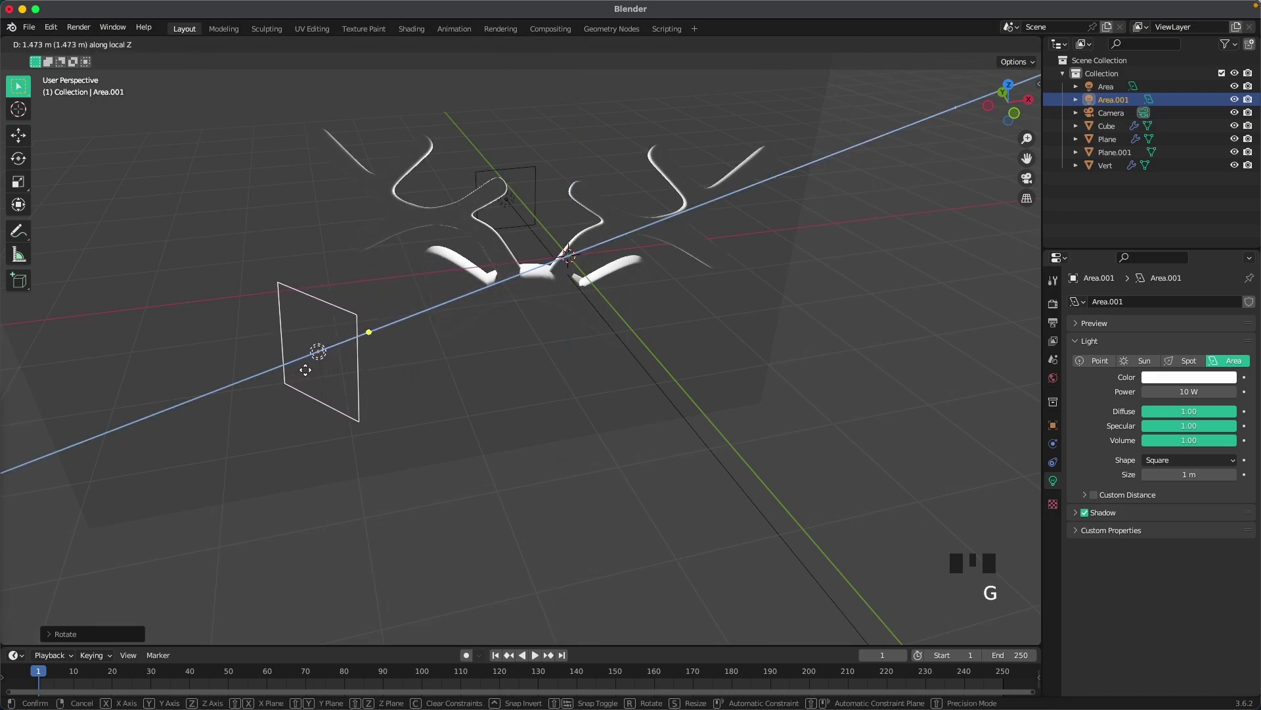
{"action": "left_click", "coordinate": [334, 358]}
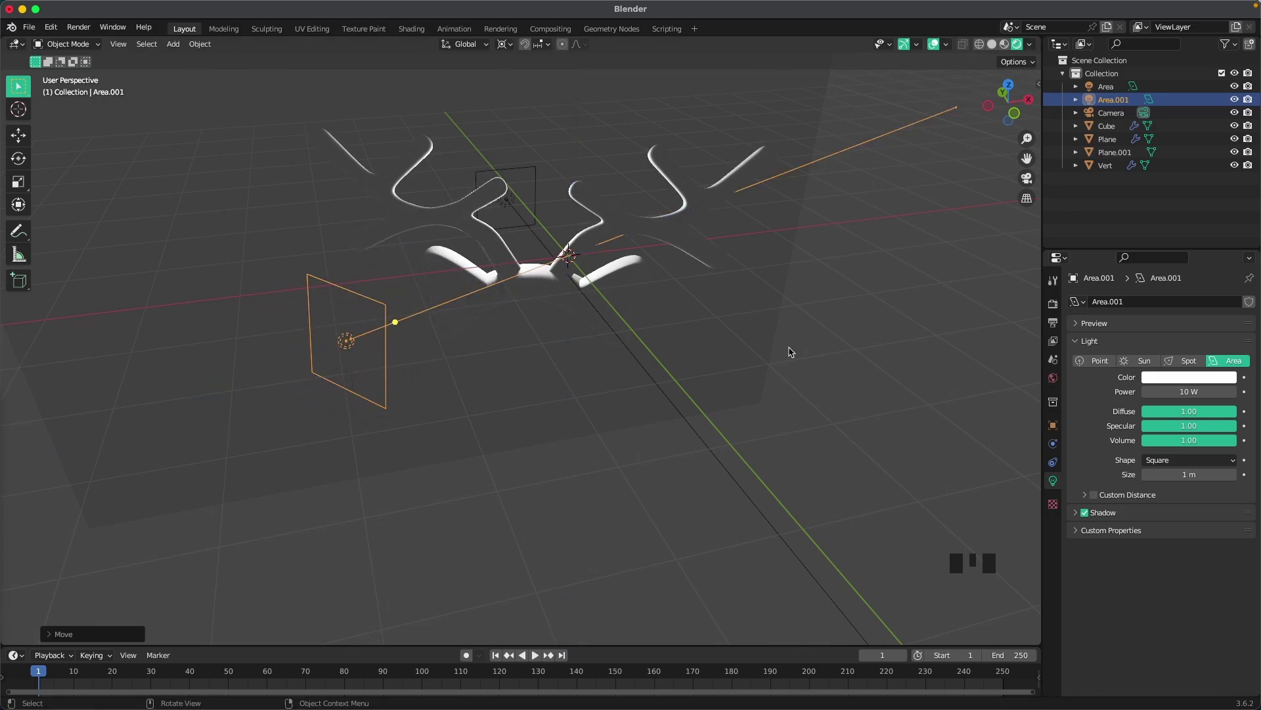
Set the second area light's power to 200 W and return to the camera view.
{"action": "left_click", "coordinate": [1177, 391]}
{"action": "type", "text": "20"}
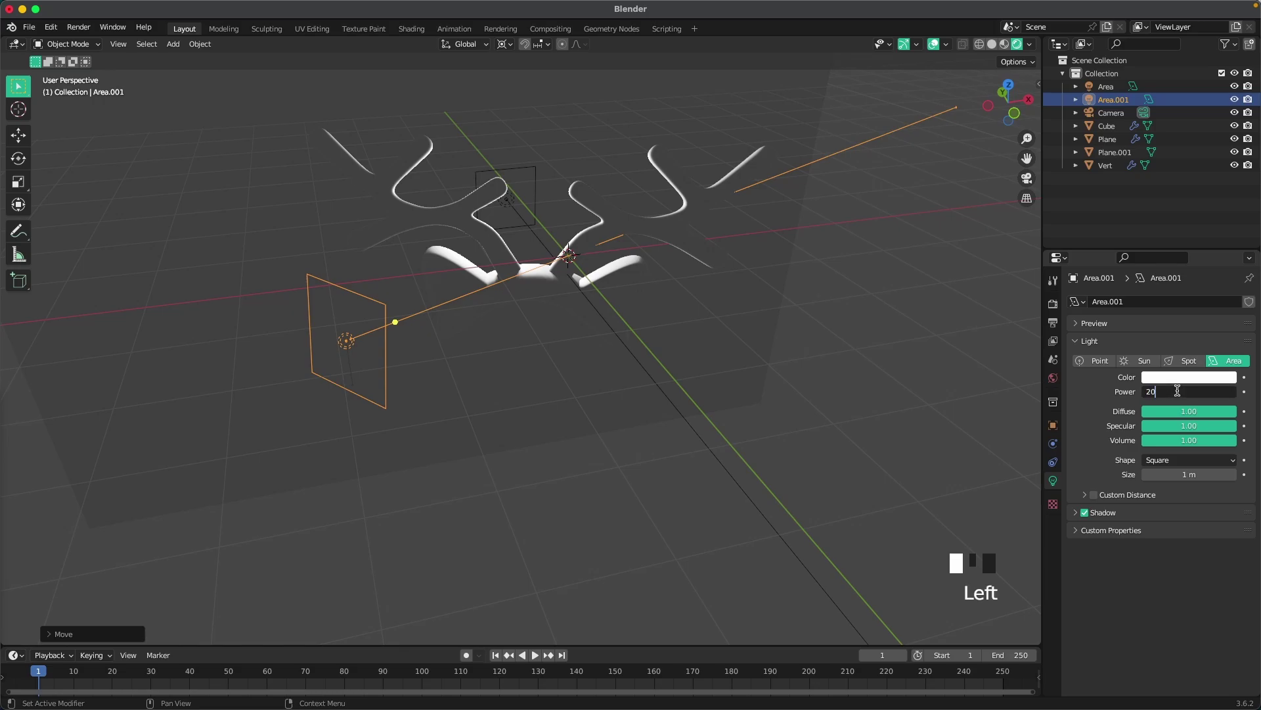
{"action": "type", "text": "0"}
{"action": "key", "text": "Return"}
{"action": "key", "text": "grave"}
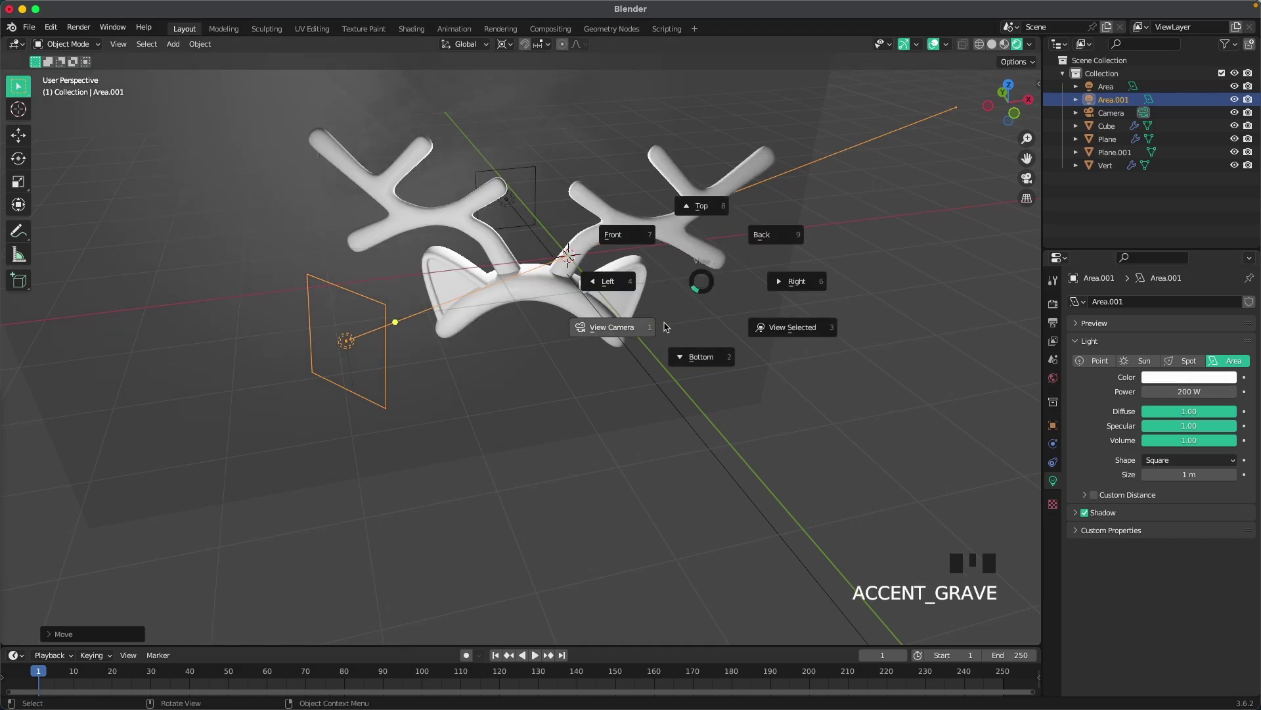
{"action": "left_click", "coordinate": [663, 327]}
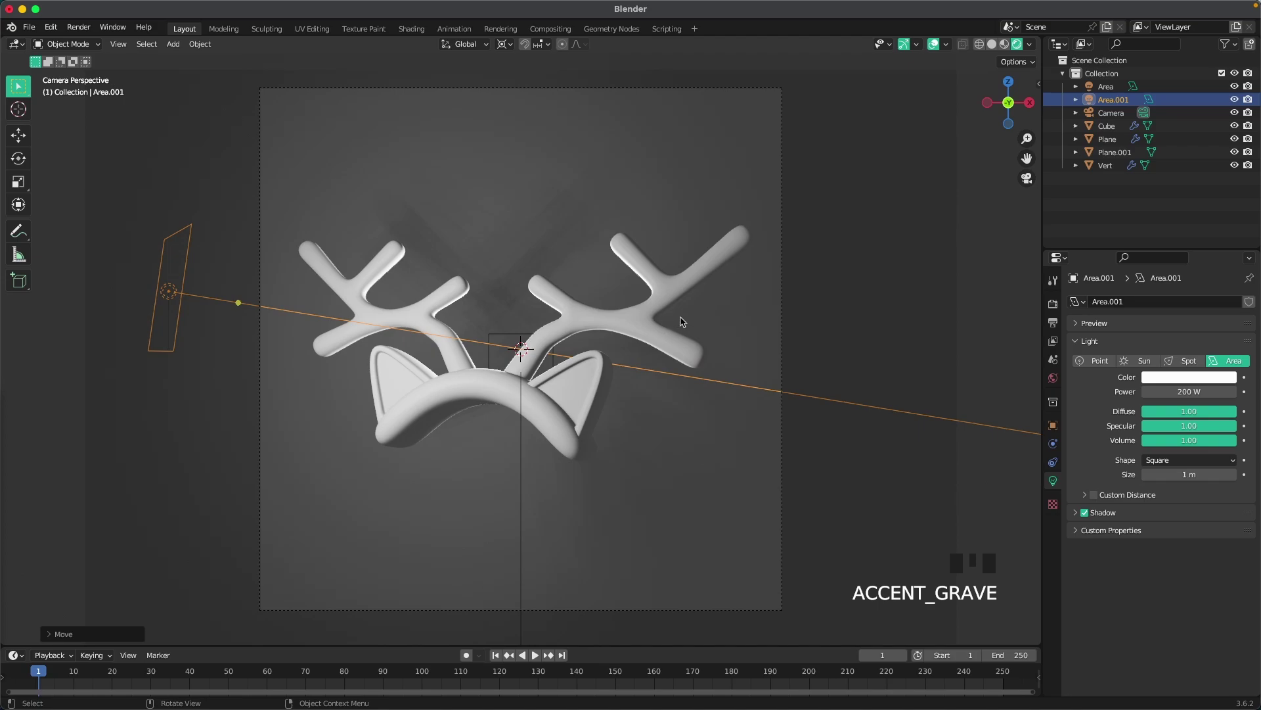
Duplicate the 200 W area light and rotate the copy 120° around the Z axis to the headband's other side.
{"action": "scroll", "coordinate": [682, 322], "scroll_direction": "down", "scroll_amount": 2}
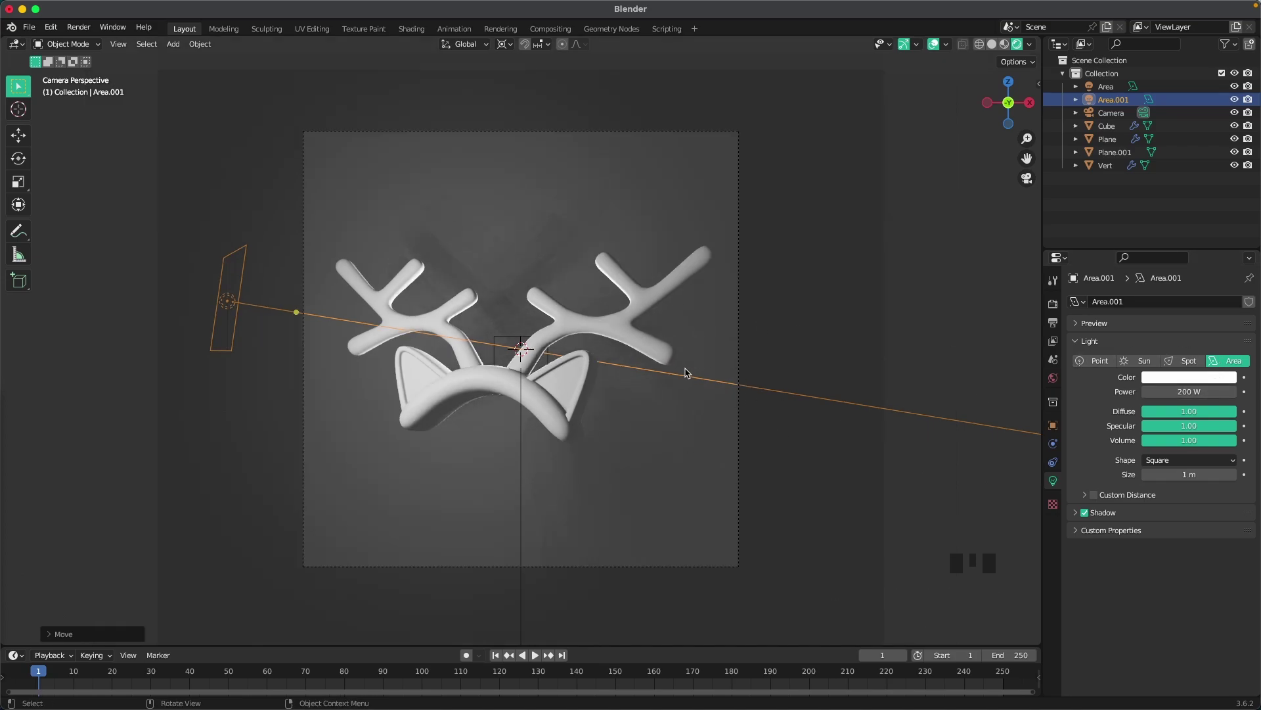
{"action": "key", "text": "shift+d"}
{"action": "type", "text": "x10"}
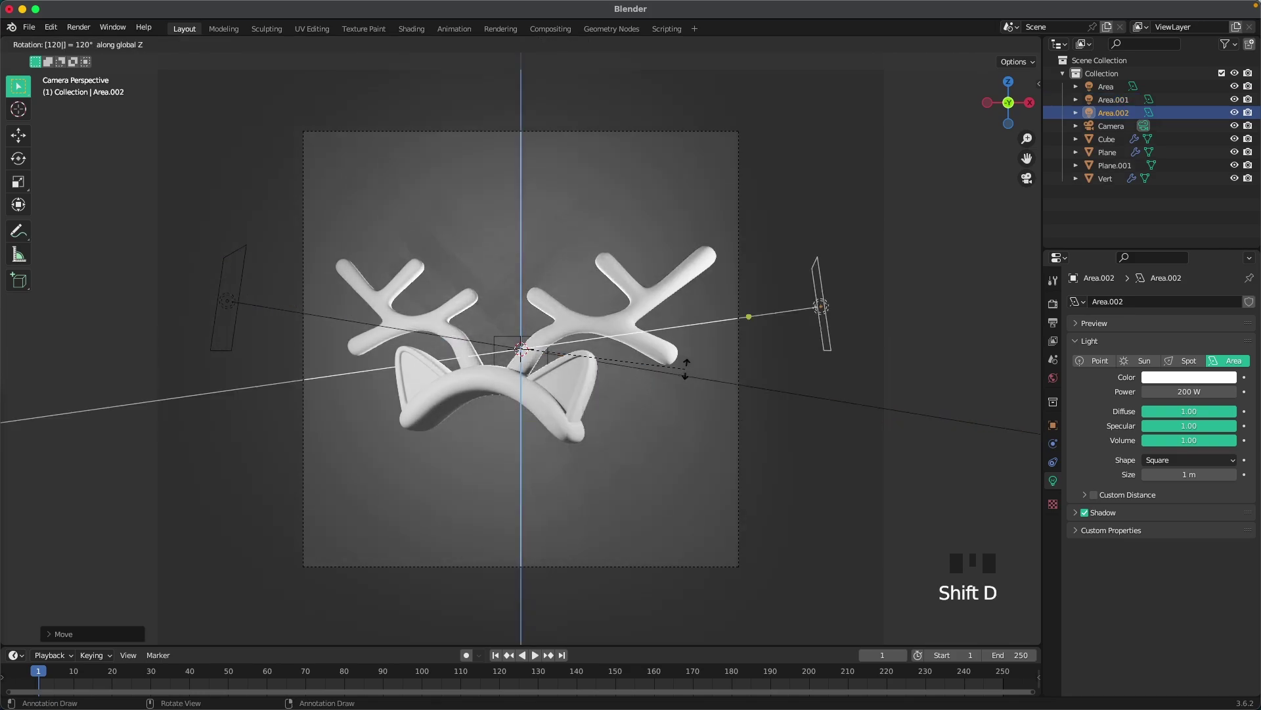
{"action": "key", "text": "Return"}
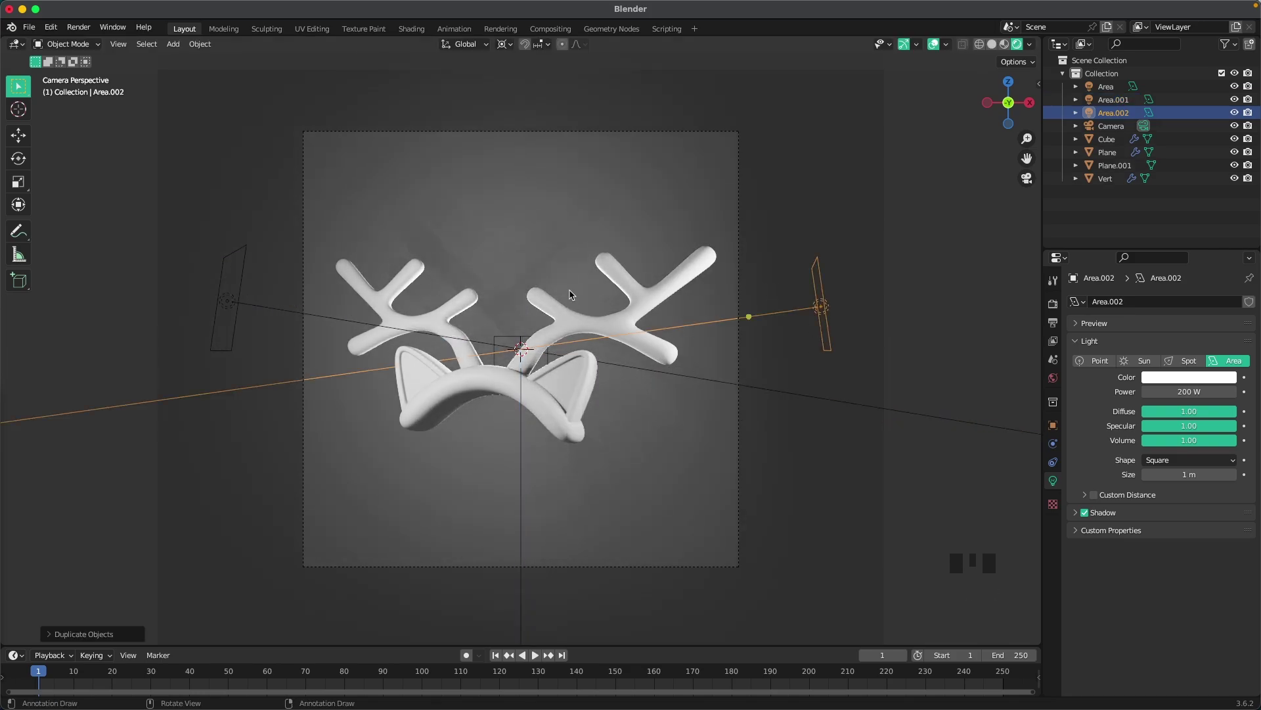
Rotate the duplicated light roughly 20° around its local X axis and set its power to 100 W.
{"action": "key", "text": "r"}
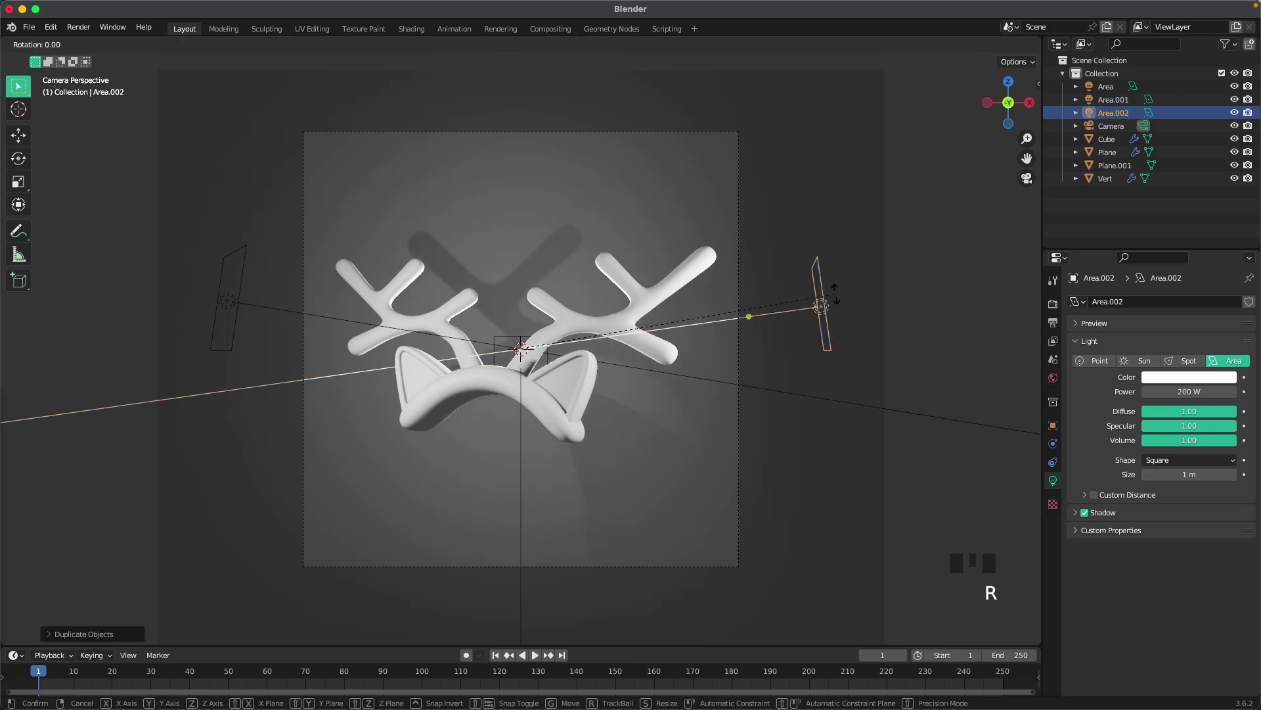
{"action": "key", "text": "x"}
{"action": "key", "text": "x"}
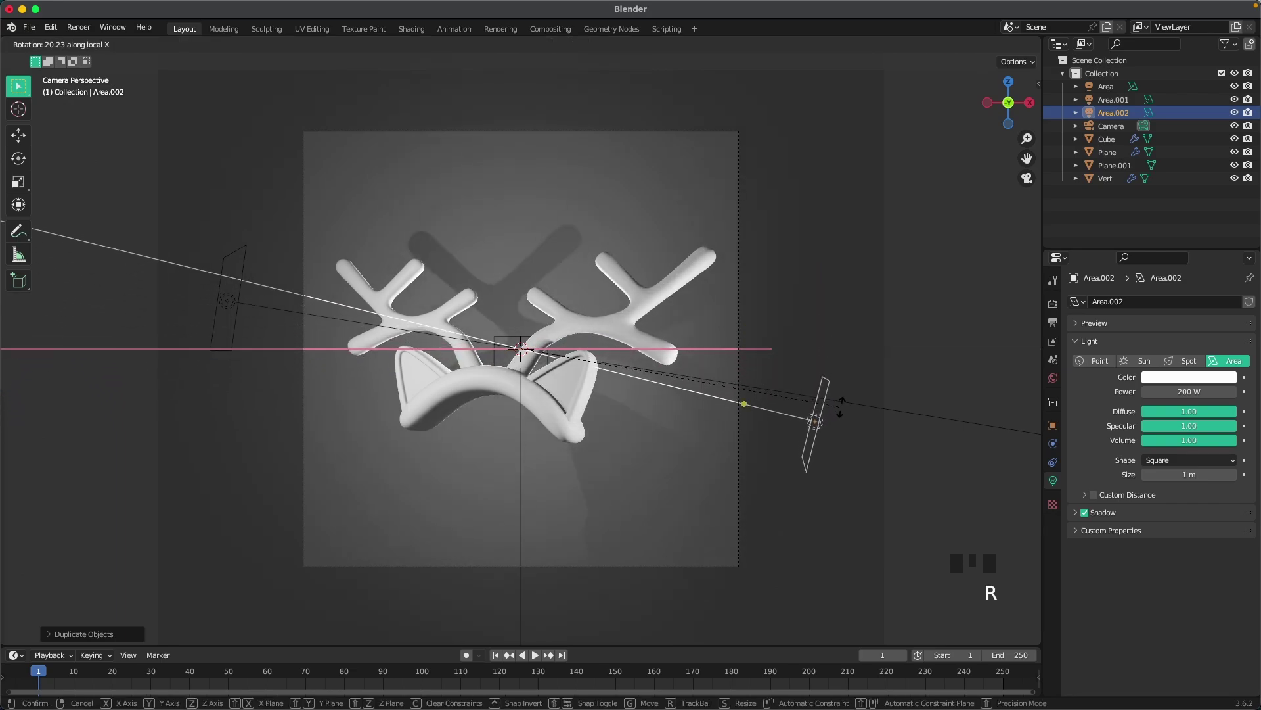
{"action": "left_click", "coordinate": [846, 403]}
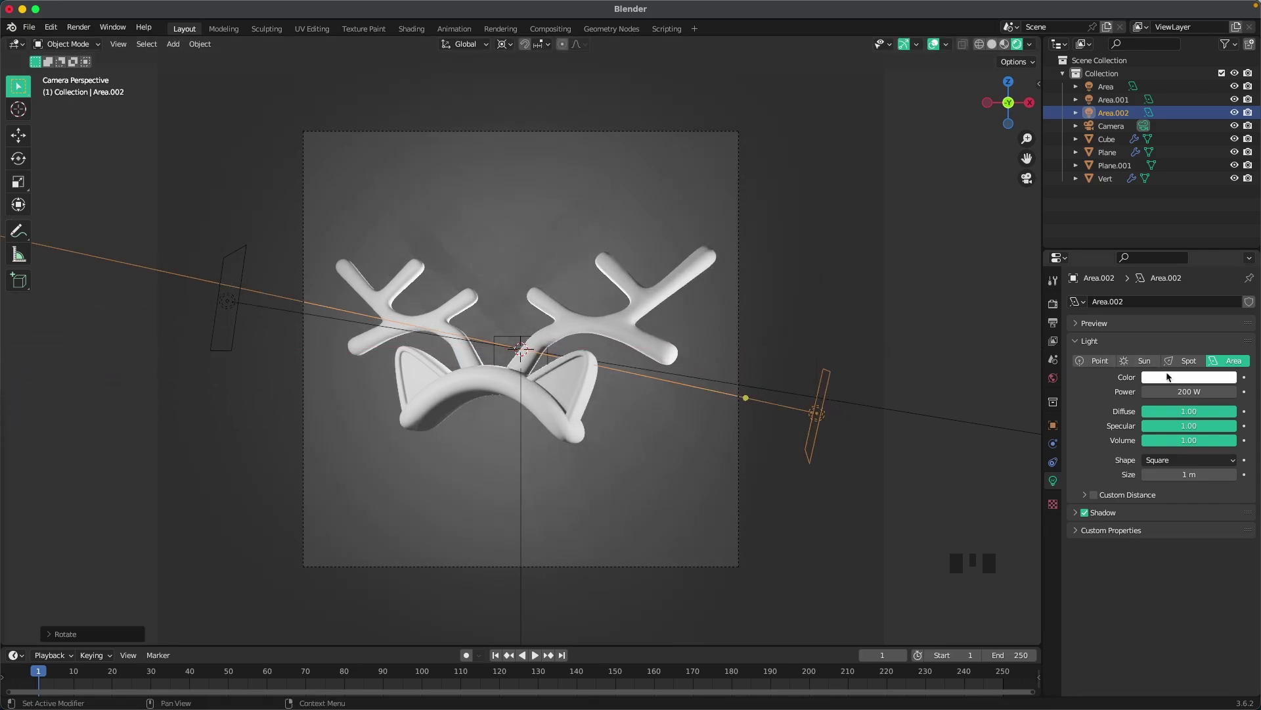
{"action": "left_click", "coordinate": [1190, 389]}
{"action": "type", "text": "100"}
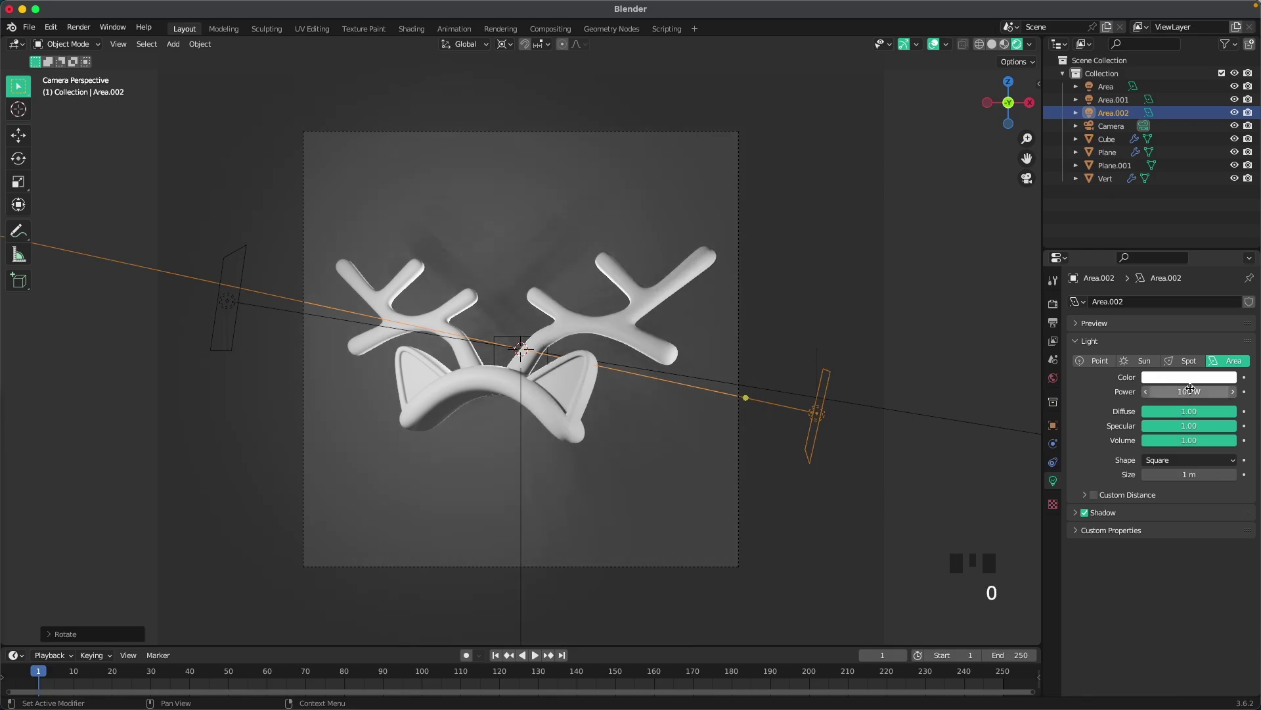
Move the backdrop plane farther behind the headband along the global Y axis and return to the camera view.
{"action": "middle_click_drag", "start_coordinate": [417, 297], "coordinate": [430, 328]}
{"action": "scroll", "coordinate": [512, 366], "scroll_direction": "down", "scroll_amount": 8}
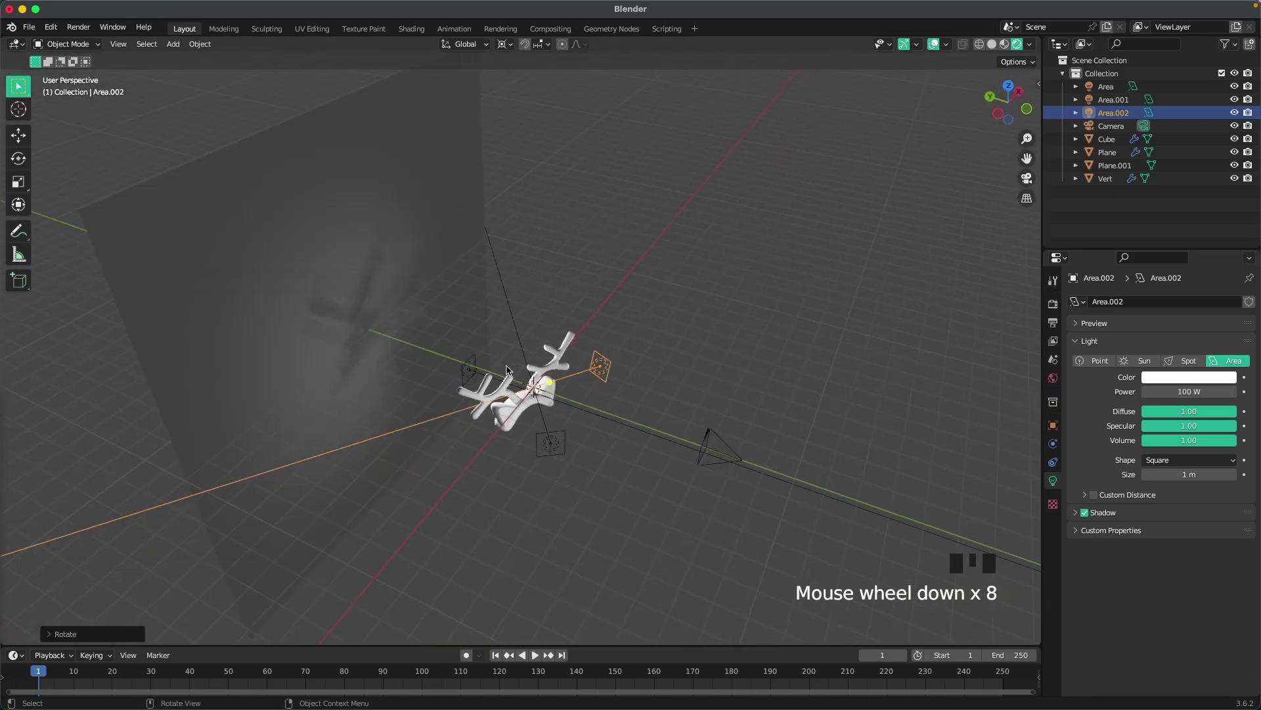
{"action": "middle_click_drag", "start_coordinate": [565, 407], "coordinate": [677, 333], "text": "shift"}
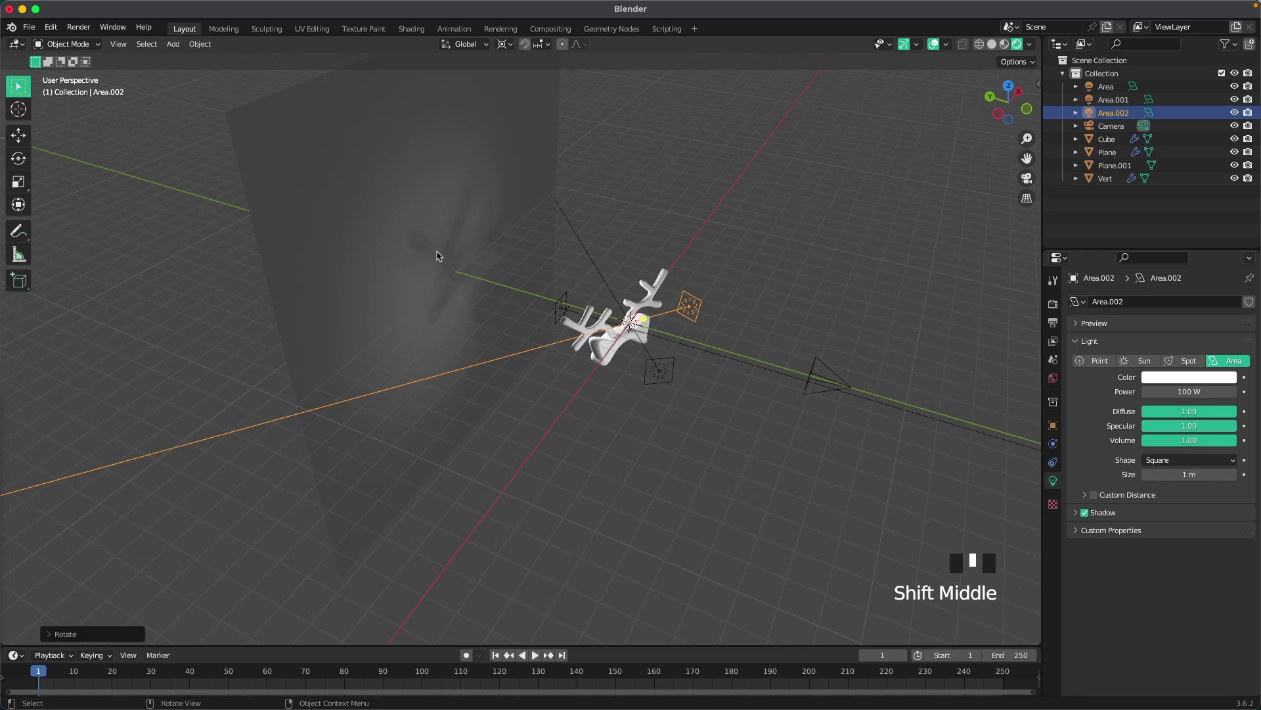
{"action": "left_click", "coordinate": [552, 301]}
{"action": "key", "text": "g"}
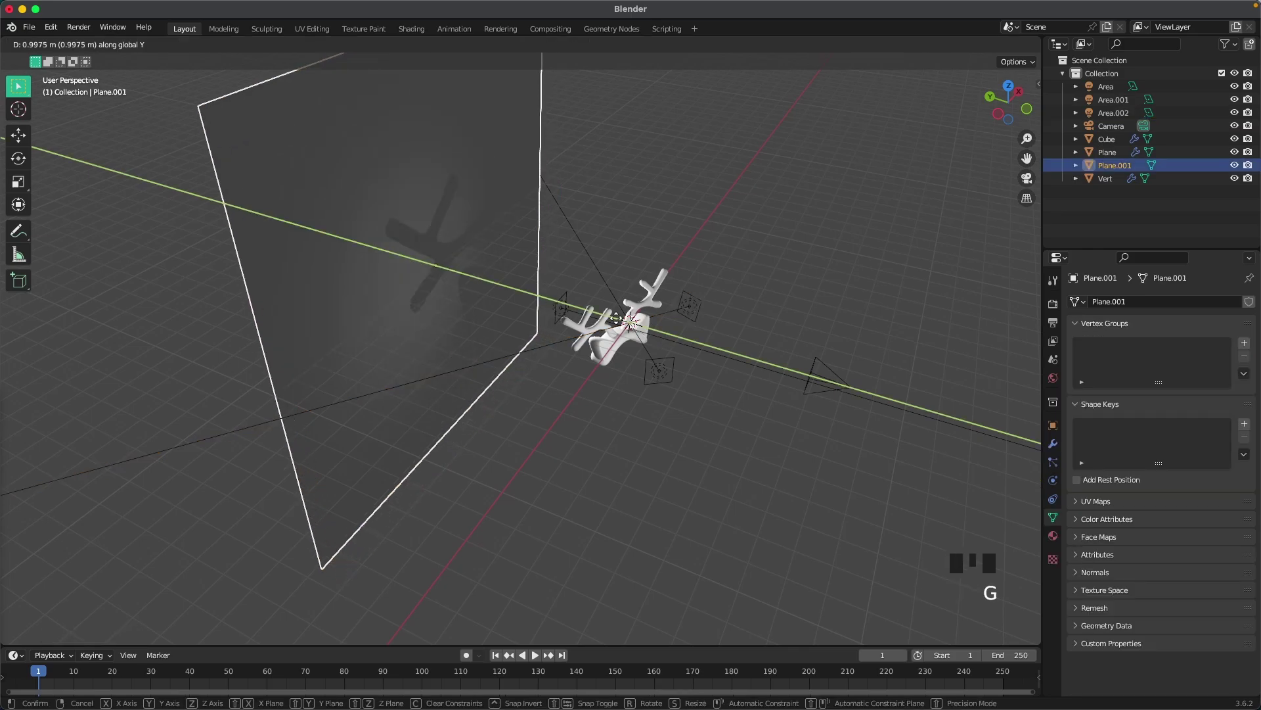
{"action": "left_click", "coordinate": [512, 297]}
{"action": "key", "text": "grave"}
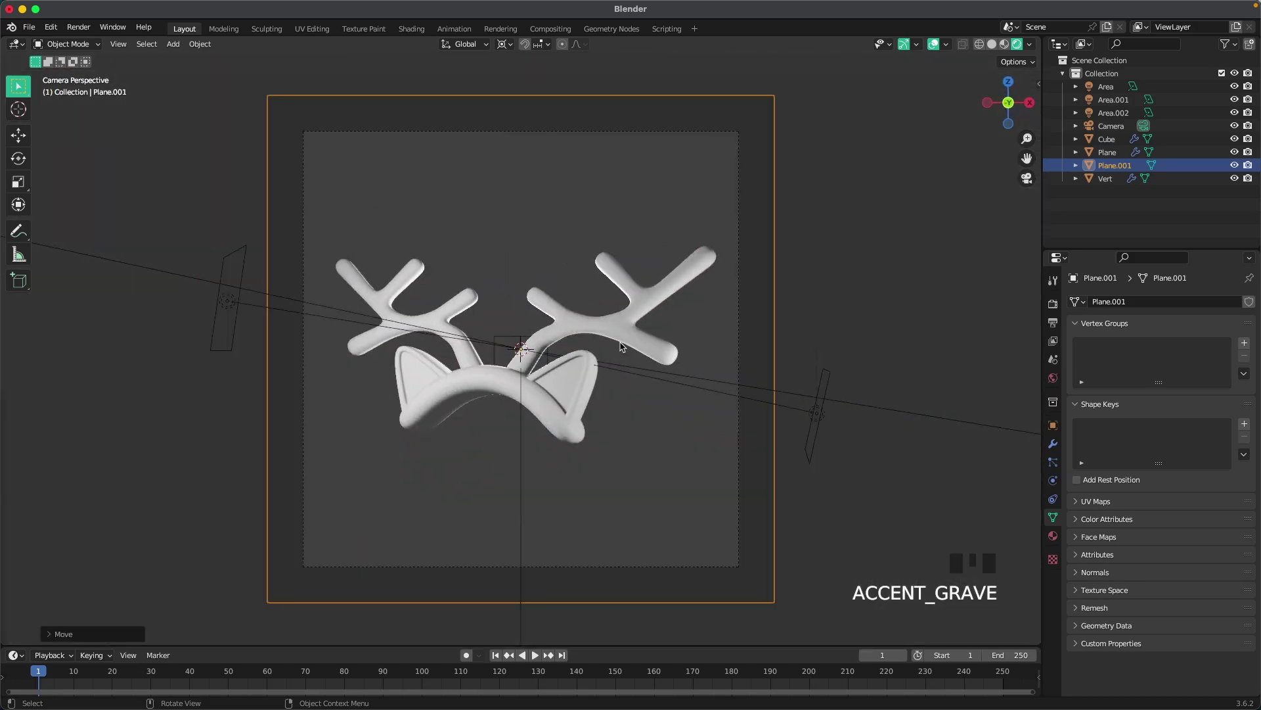
{"action": "scroll", "coordinate": [755, 353], "scroll_direction": "up", "scroll_amount": 2}
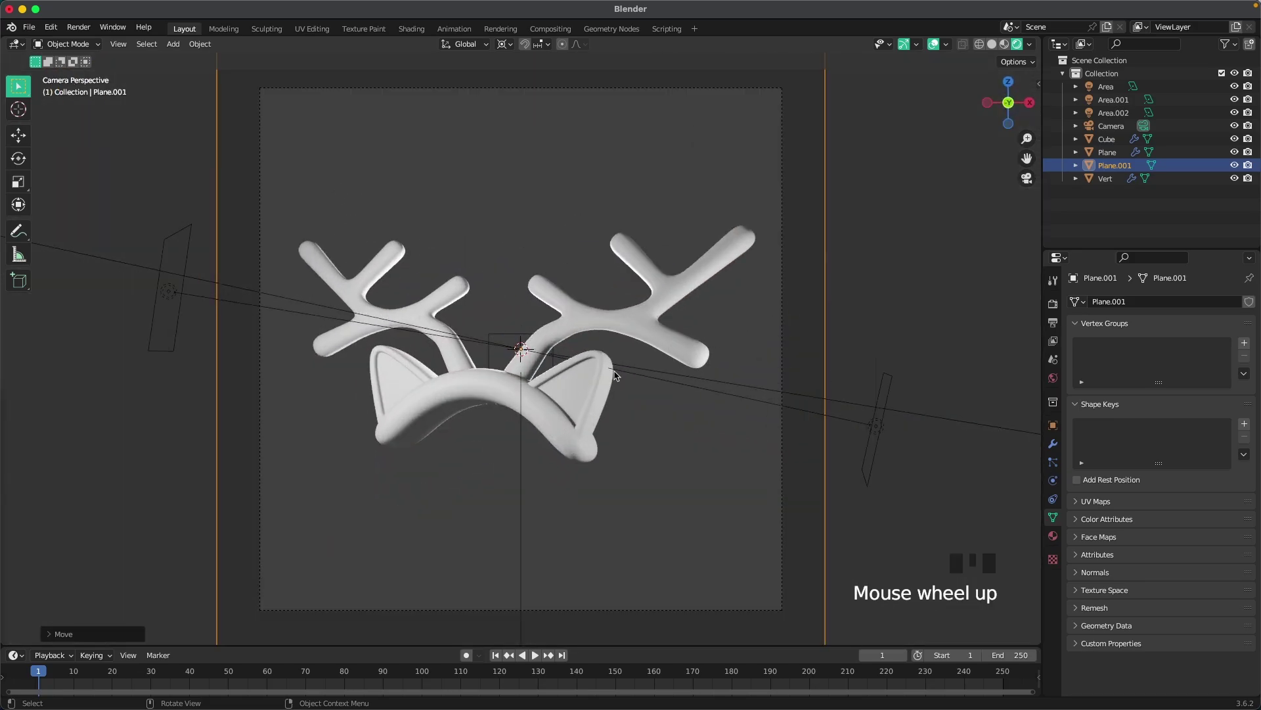
Add an area light rotated 90° around the X axis and move it along Y to between the headband and the backdrop.
{"action": "middle_click_drag", "start_coordinate": [615, 375], "coordinate": [549, 338], "text": "shift"}
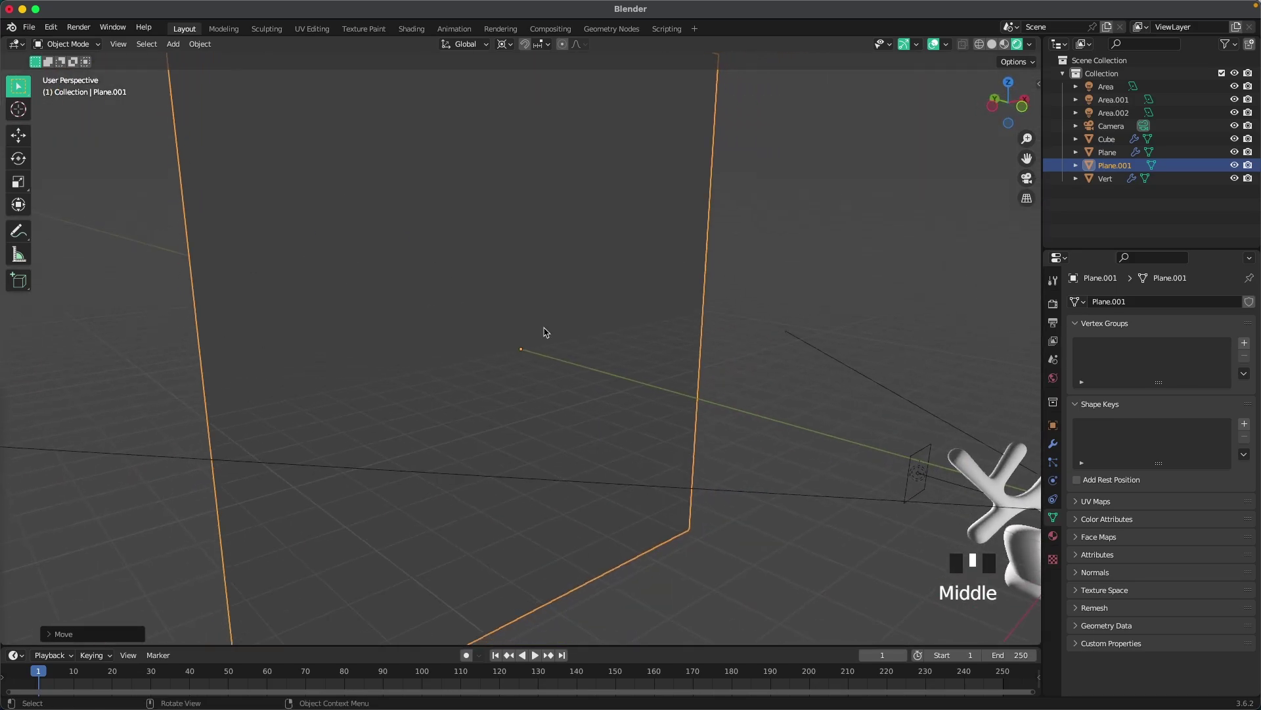
{"action": "scroll", "coordinate": [551, 361], "scroll_direction": "down", "scroll_amount": 2}
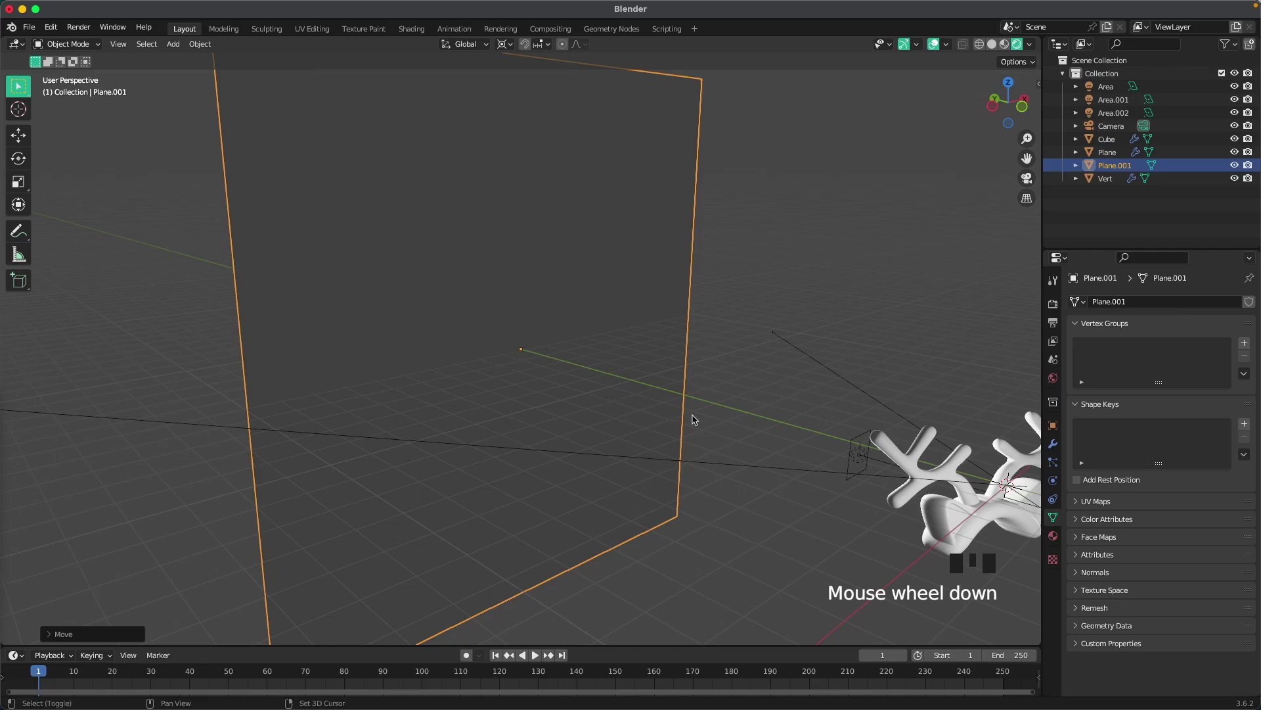
{"action": "middle_click_drag", "start_coordinate": [695, 419], "coordinate": [546, 413], "text": "shift"}
{"action": "middle_click_drag", "start_coordinate": [594, 366], "coordinate": [639, 400]}
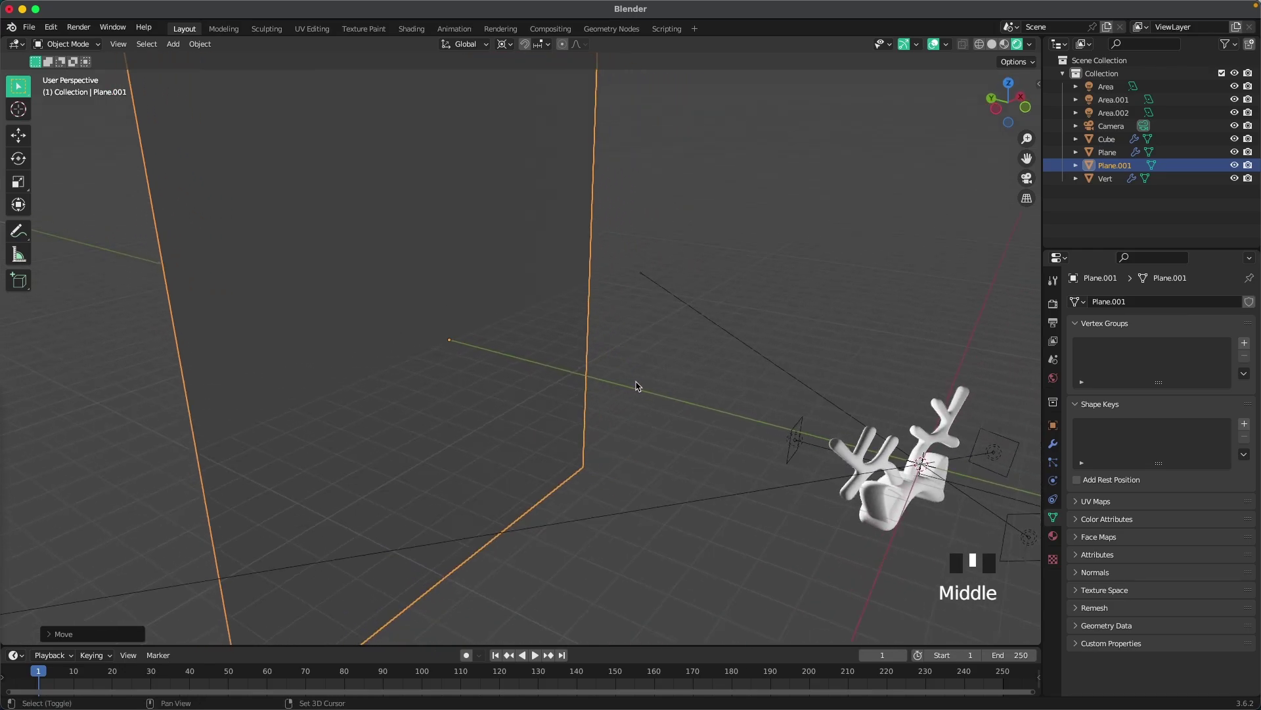
{"action": "key", "text": "shift+a"}
{"action": "mouse_move", "coordinate": [611, 382]}
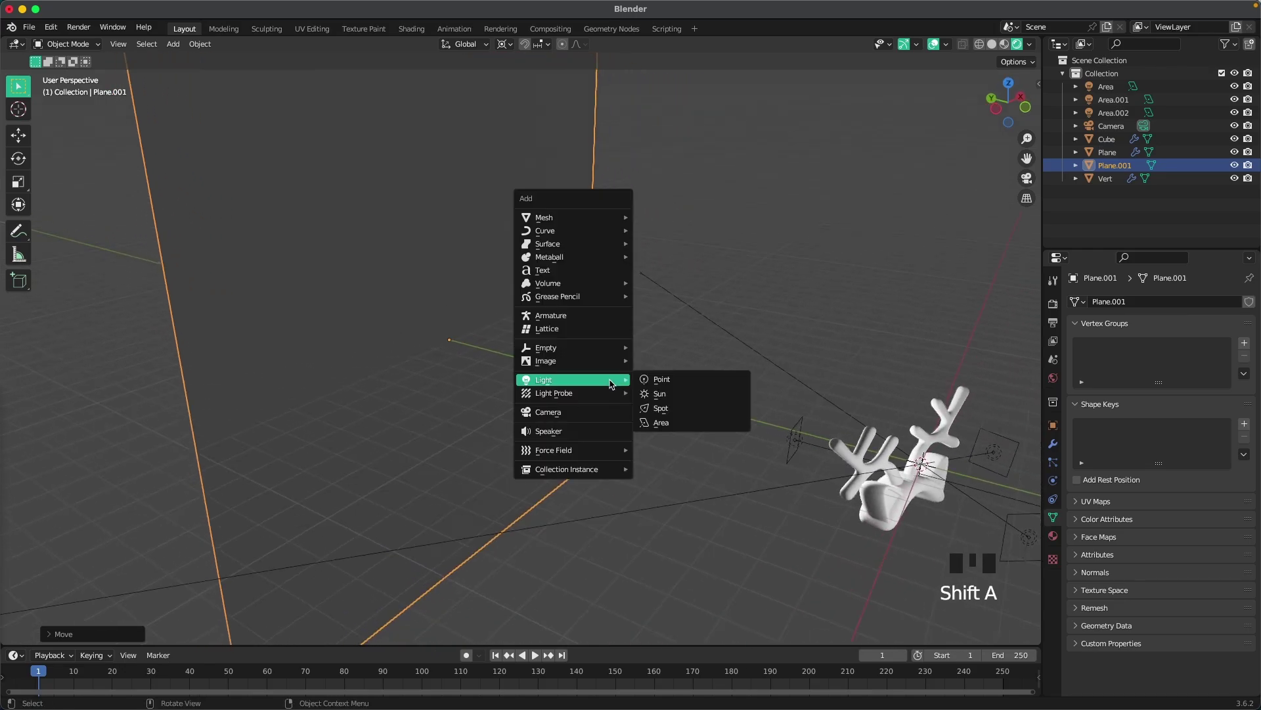
{"action": "left_click", "coordinate": [681, 421]}
{"action": "key", "text": "r"}
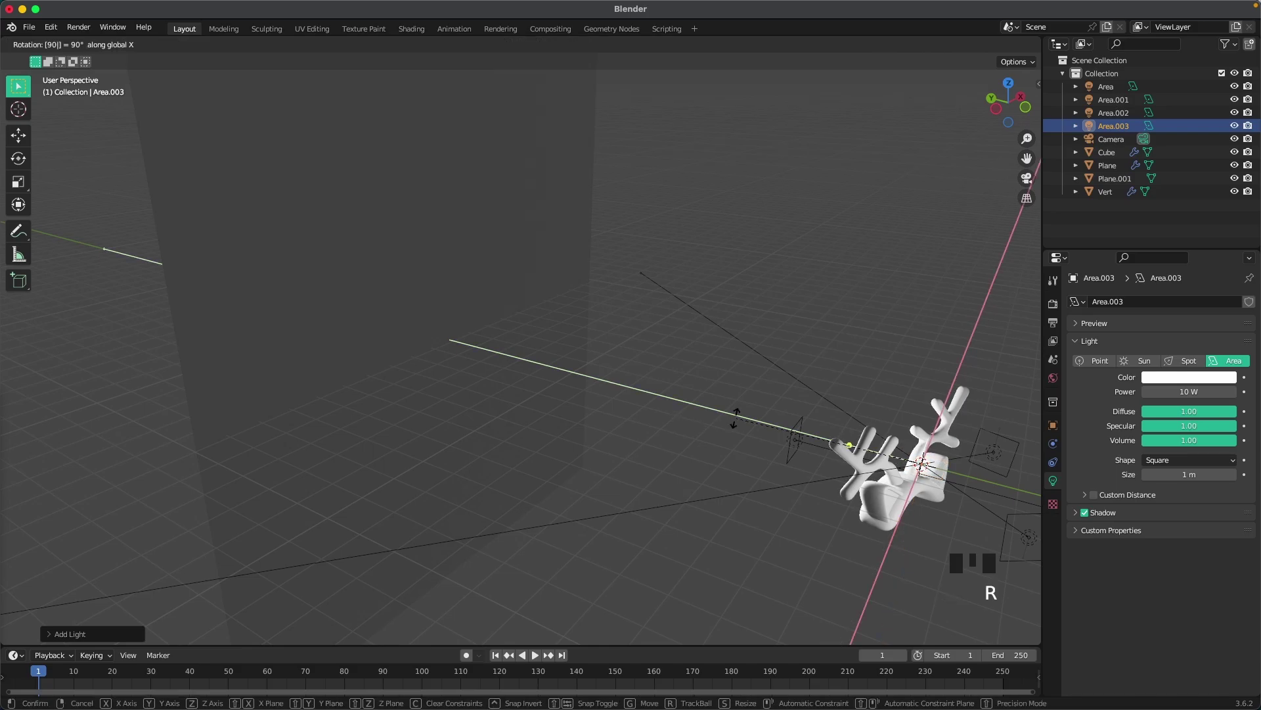
{"action": "left_click", "coordinate": [737, 422]}
{"action": "key", "text": "g"}
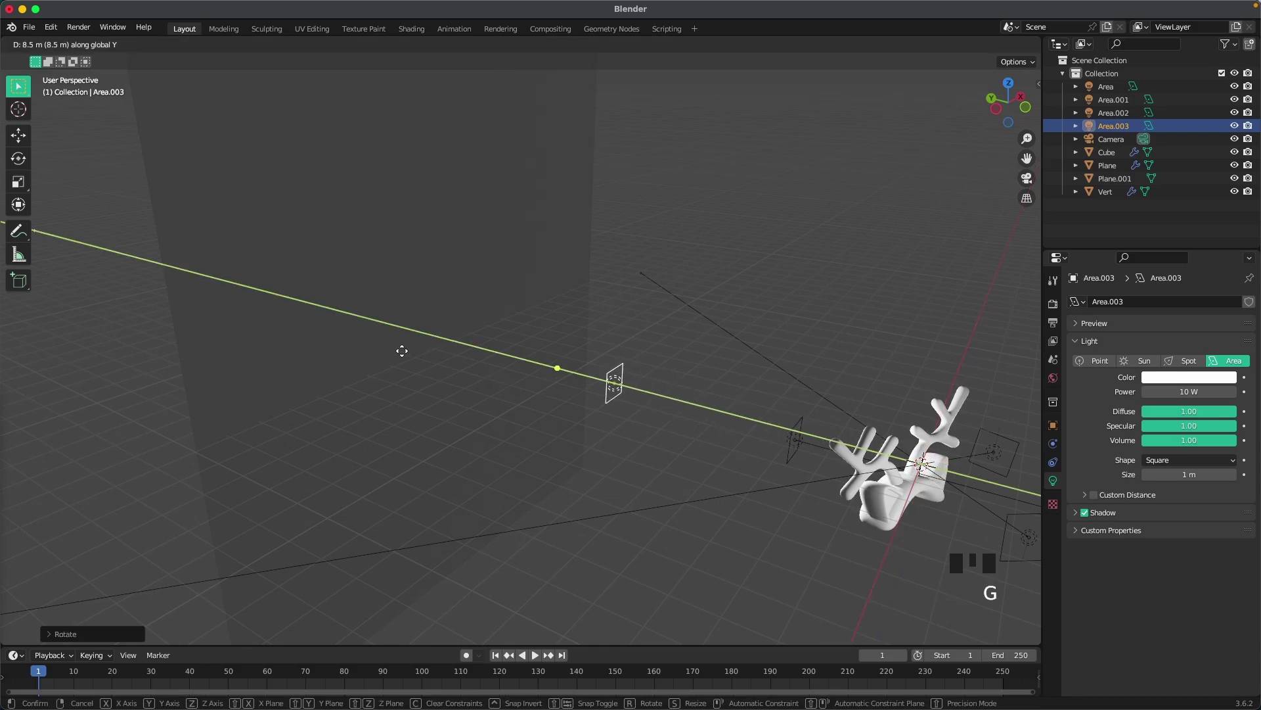
{"action": "left_click", "coordinate": [370, 344]}
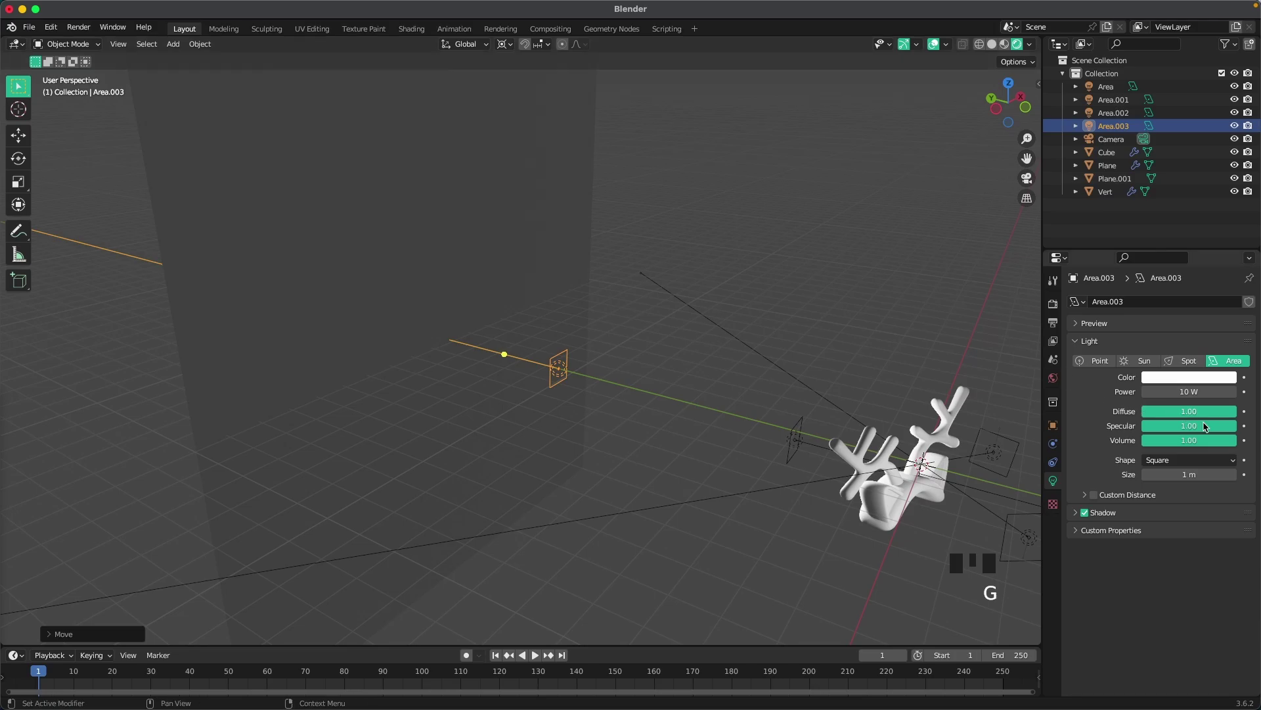
Make the backdrop light a 3 m disk with 500 W power and return to the camera view.
{"action": "left_click", "coordinate": [1209, 460]}
{"action": "left_click", "coordinate": [1184, 504]}
{"action": "left_click", "coordinate": [1187, 477]}
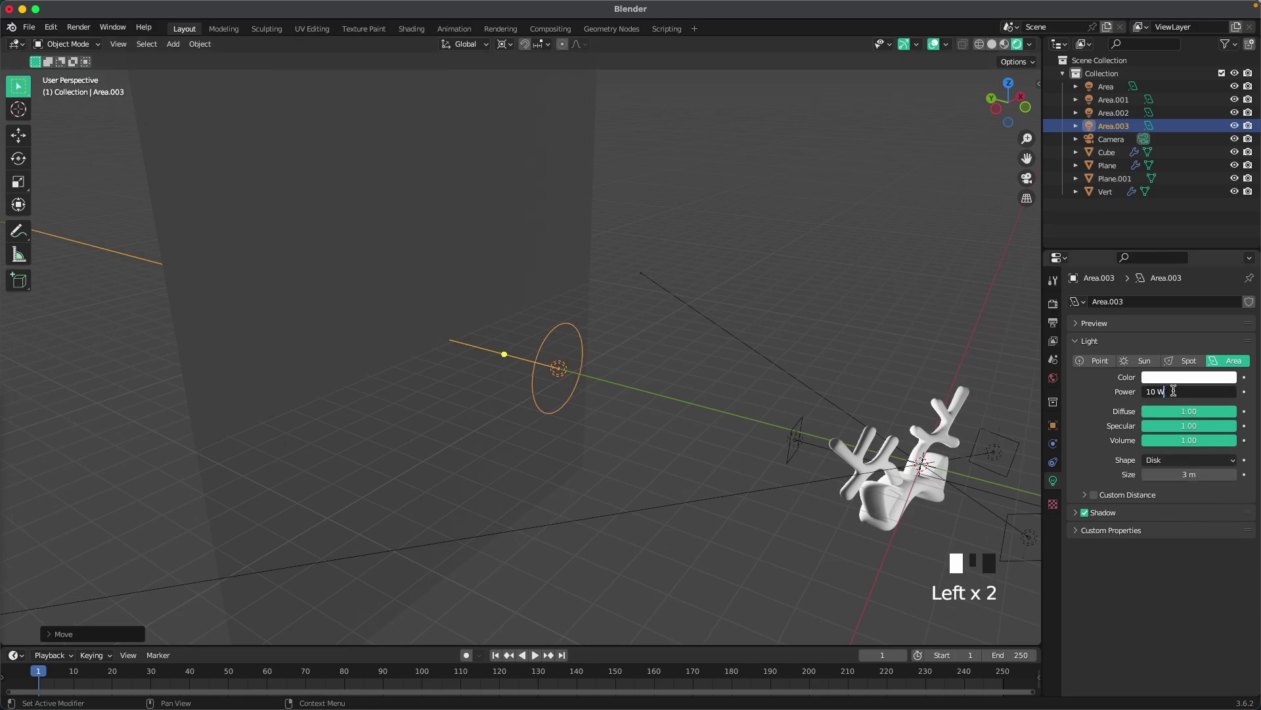
{"action": "key", "text": "ctrl+a"}
{"action": "type", "text": "1500"}
{"action": "key", "text": "Return"}
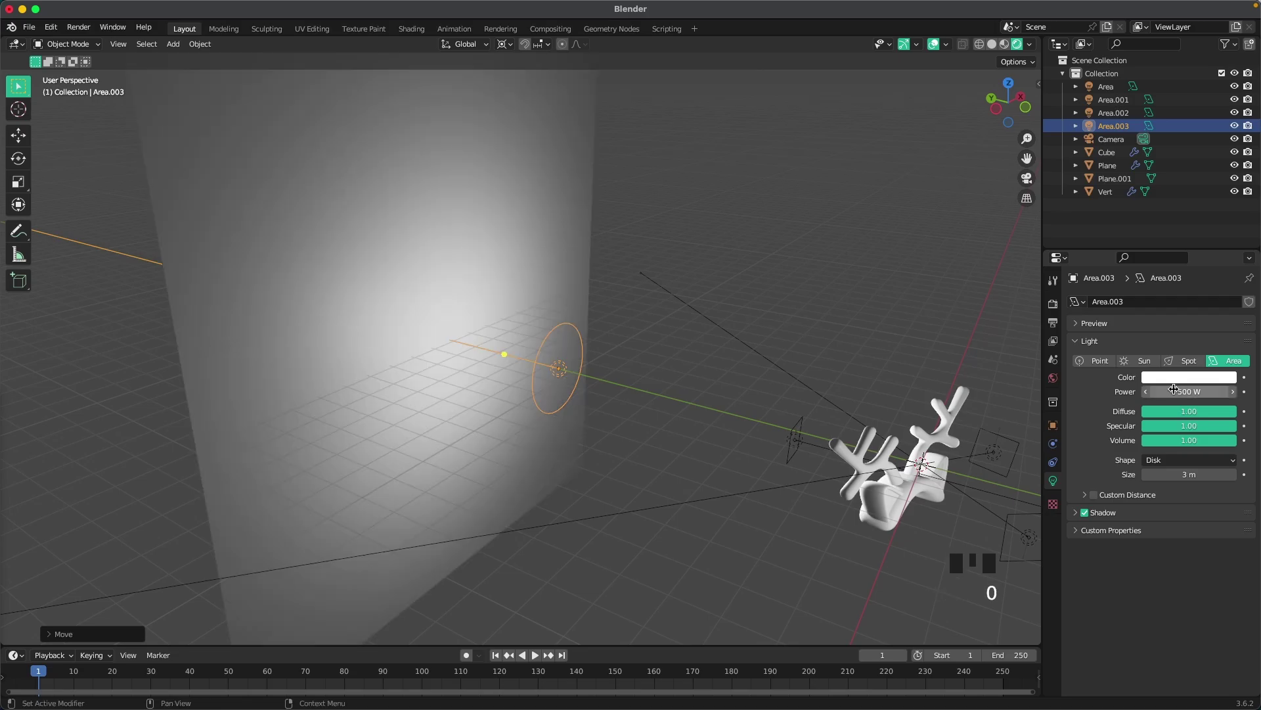
{"action": "key", "text": "grave"}
{"action": "left_click", "coordinate": [768, 349]}
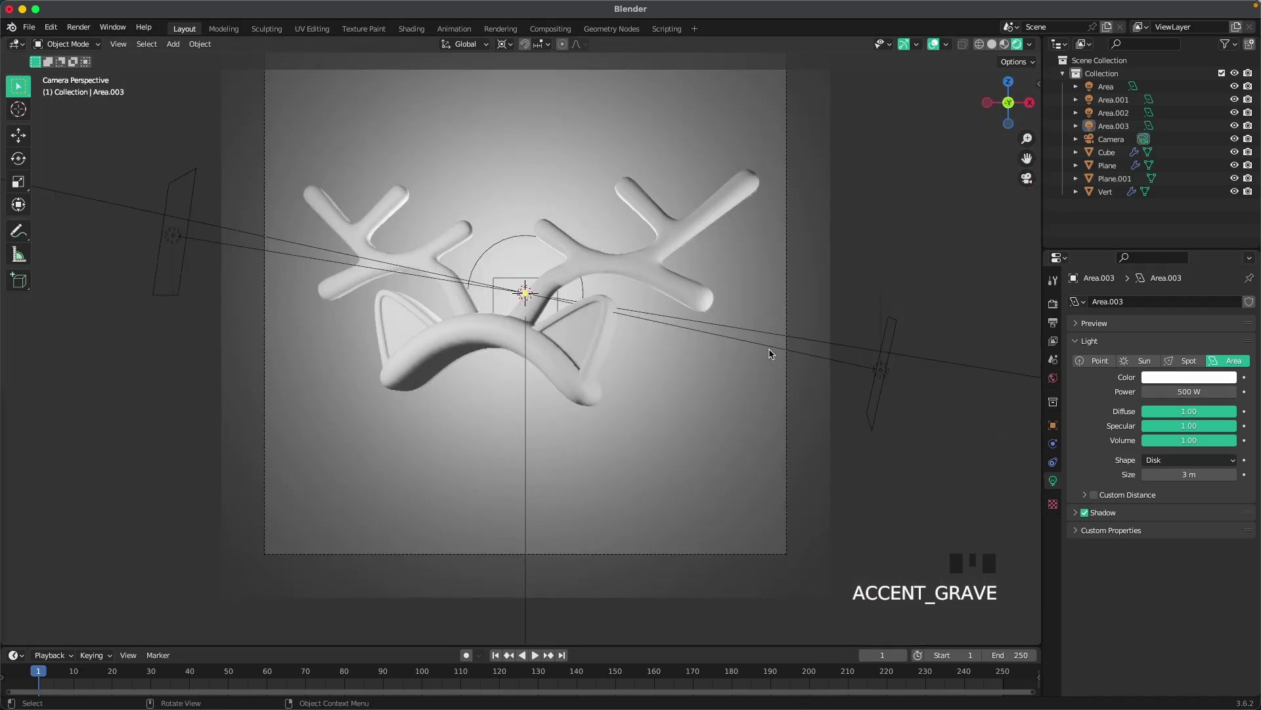
{"action": "middle_click_drag", "start_coordinate": [683, 307], "coordinate": [736, 383], "text": "shift"}
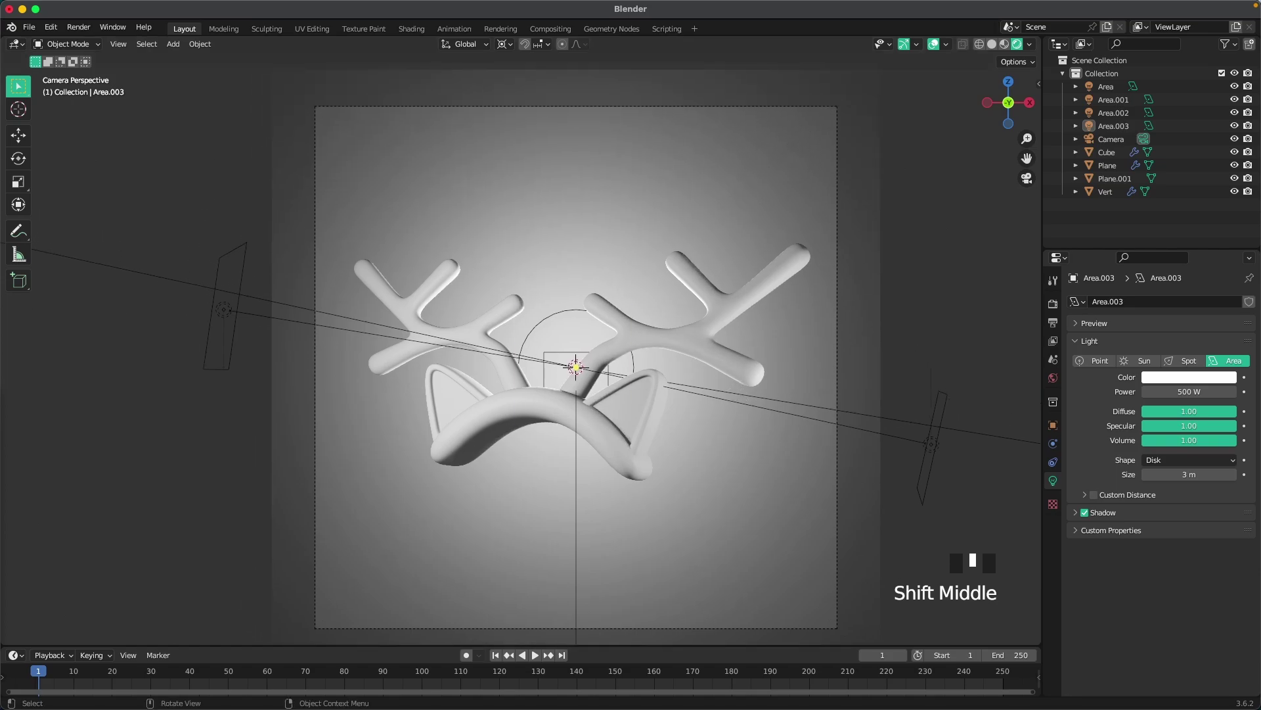
Create a new material for the backdrop plane and name it Background.
{"action": "left_click", "coordinate": [826, 223]}
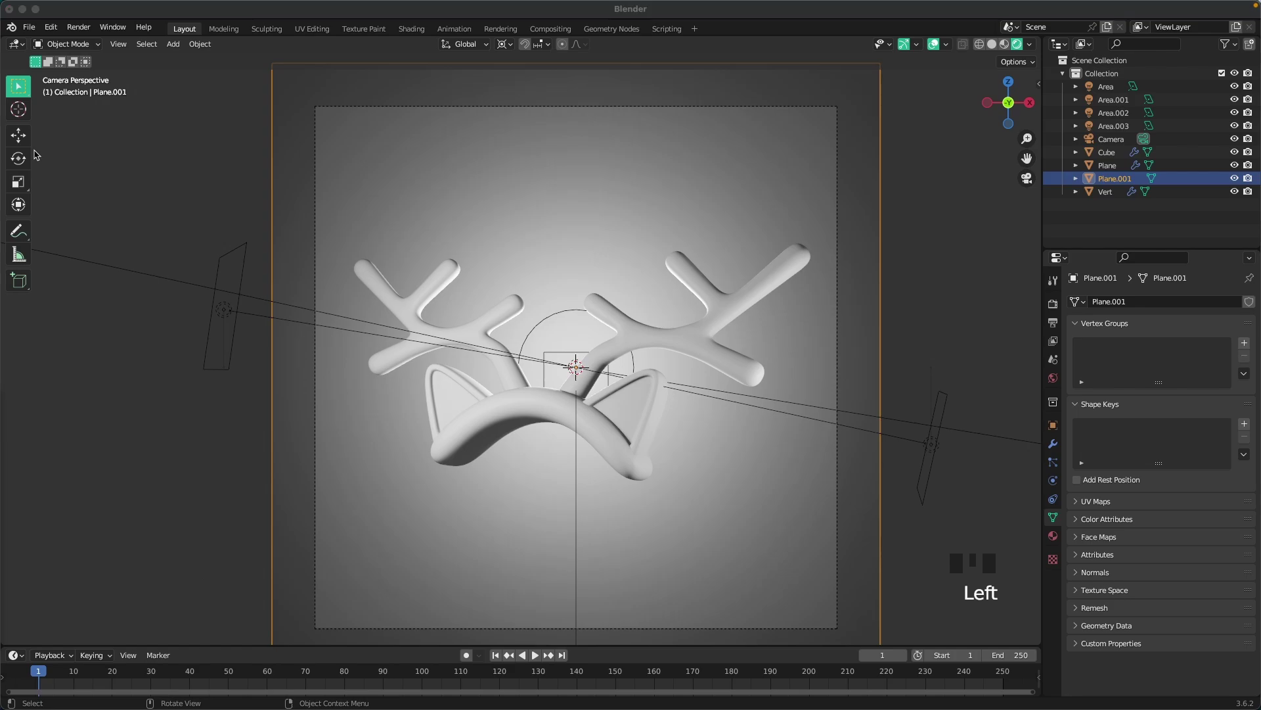
{"action": "left_click", "coordinate": [1054, 536]}
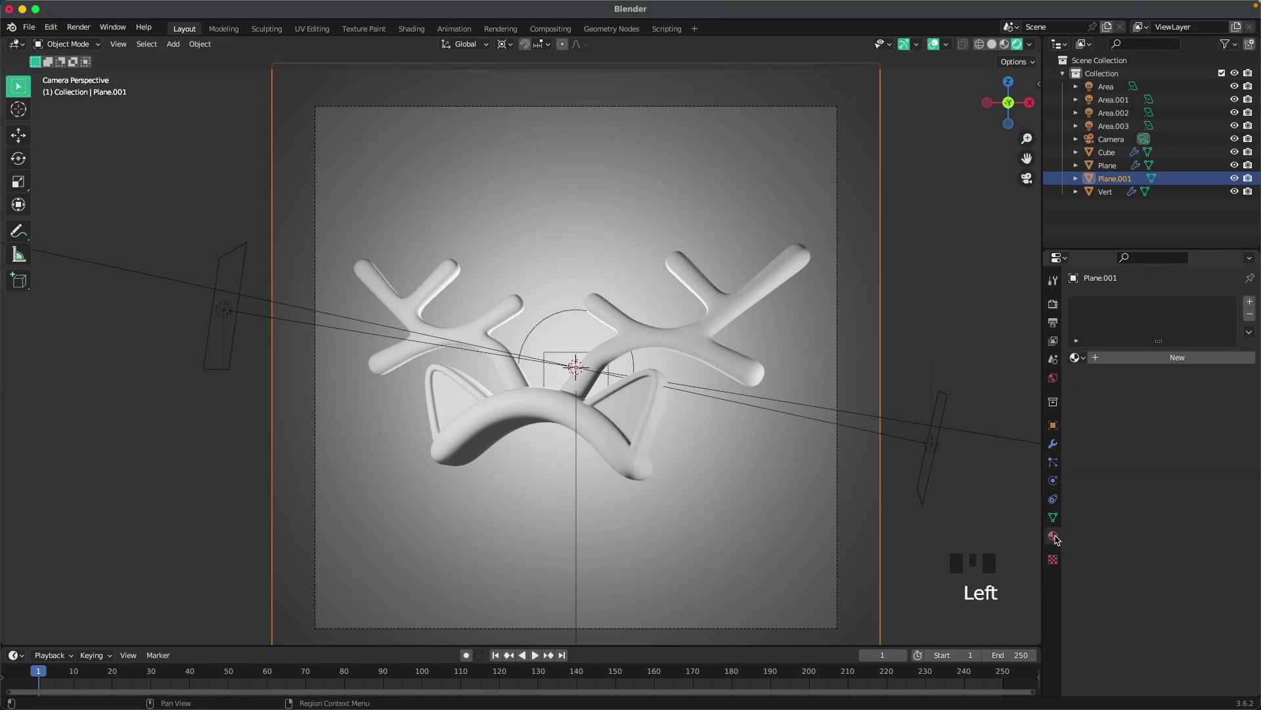
{"action": "left_click", "coordinate": [1140, 360]}
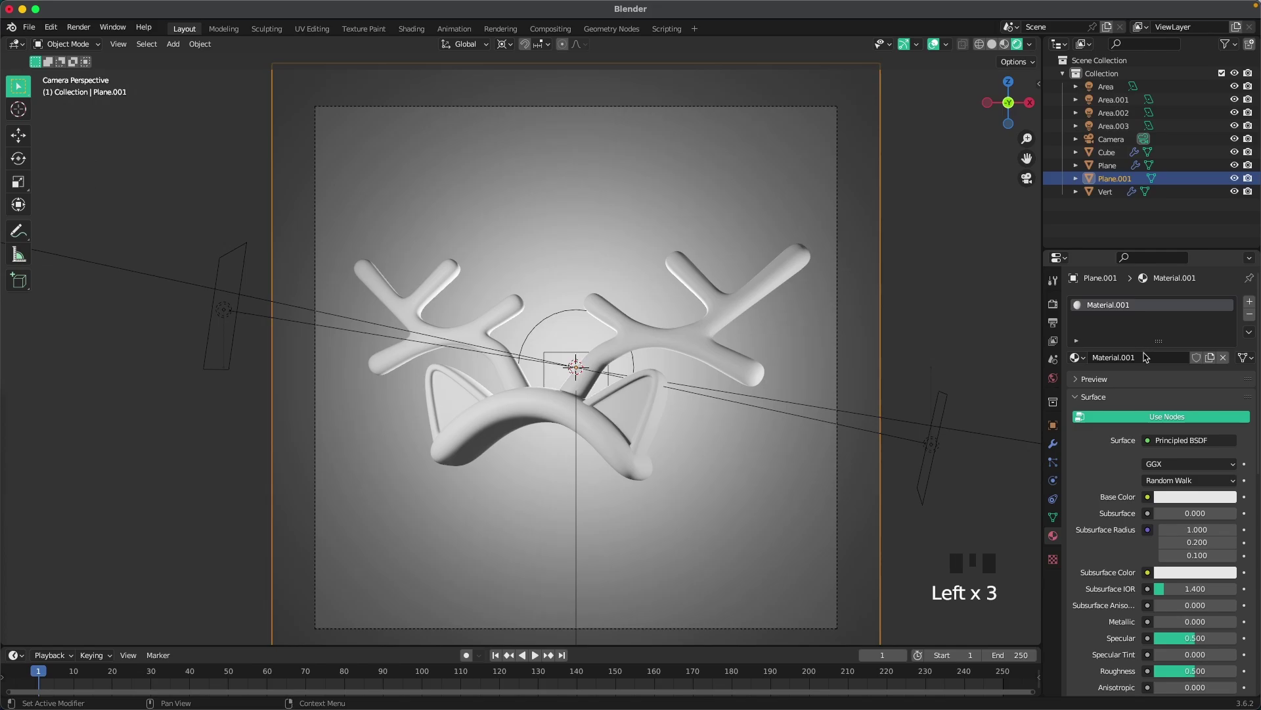
{"action": "double_click", "coordinate": [1146, 359]}
{"action": "type", "text": "Background"}
Set the Background material's base color to hex E7BC94.
{"action": "left_click", "coordinate": [1185, 496]}
{"action": "left_click", "coordinate": [1184, 496]}
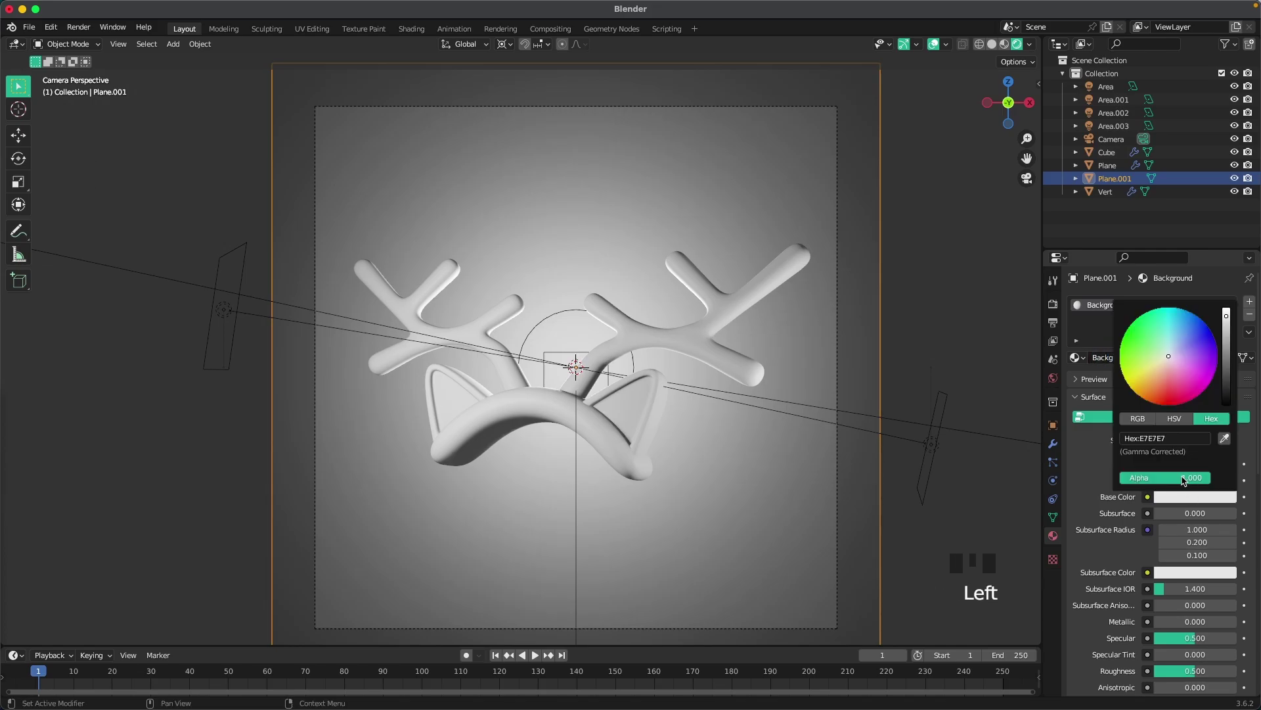
{"action": "left_click", "coordinate": [1155, 438]}
{"action": "type", "text": "E7BC94"}
{"action": "key", "text": "Return"}
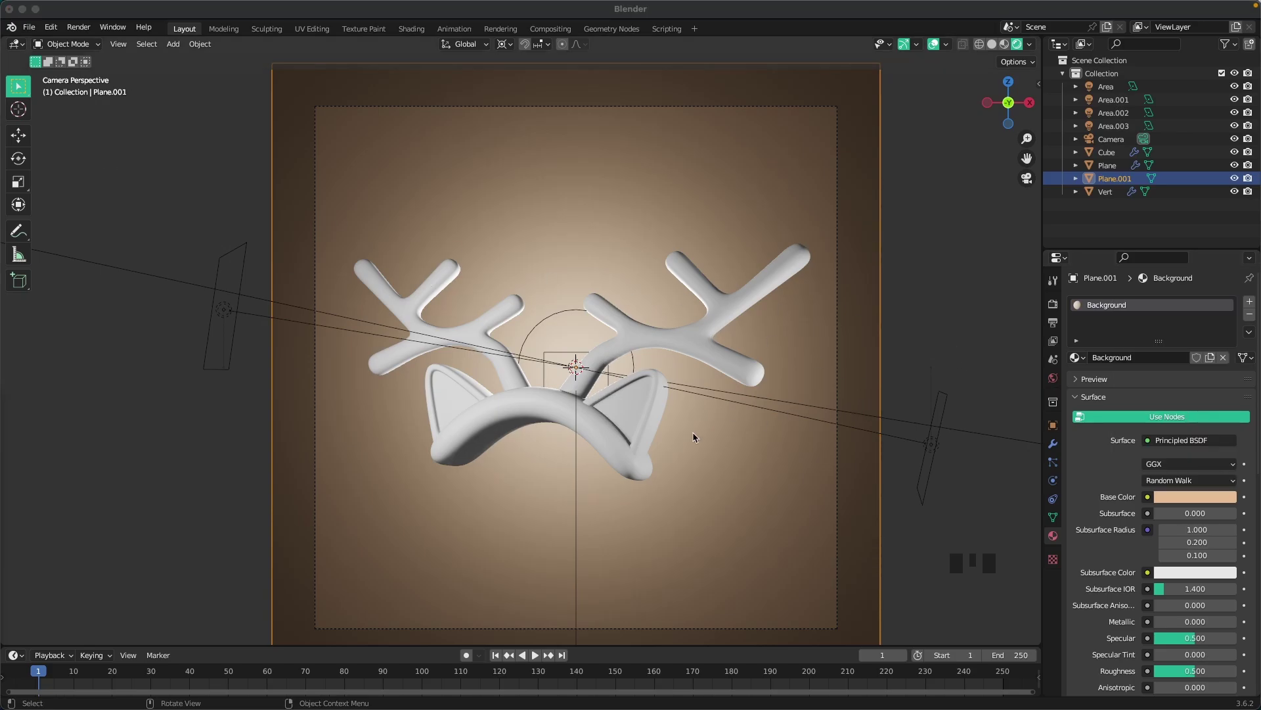
Create a new material for the headband band and name it Brown.
{"action": "left_click", "coordinate": [627, 459]}
{"action": "double_click", "coordinate": [1138, 355]}
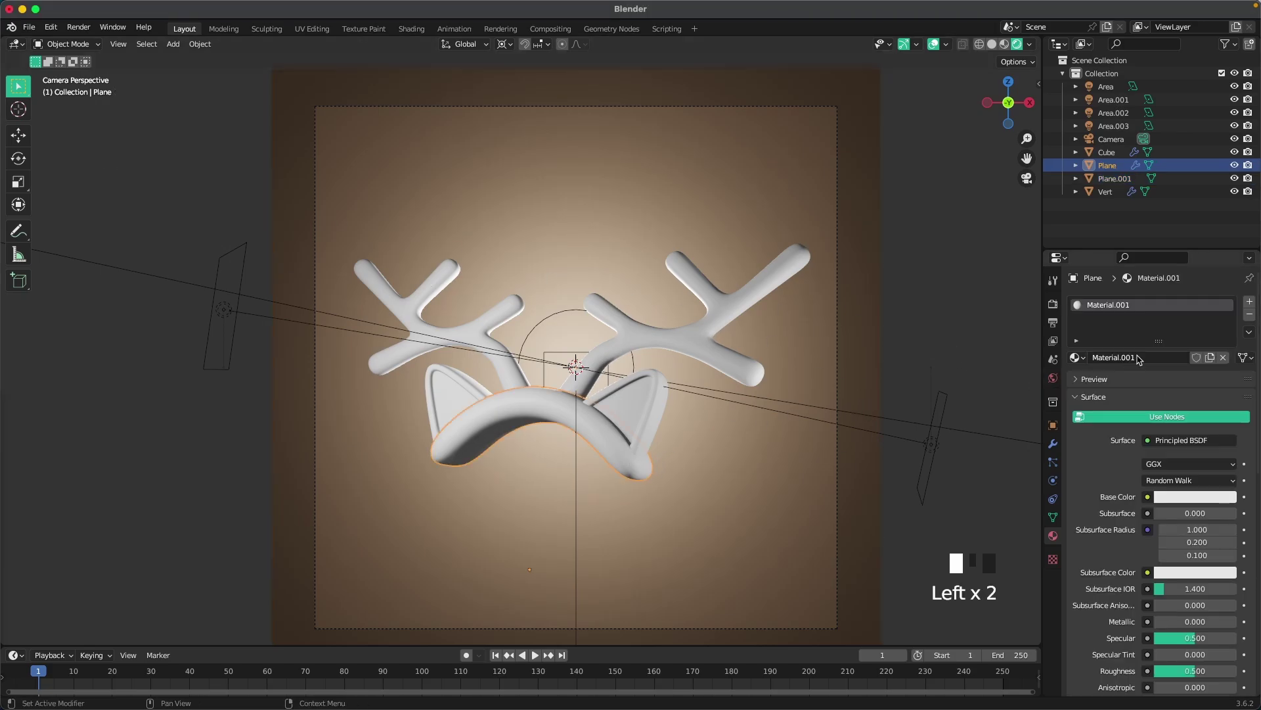
{"action": "type", "text": "Brown"}
{"action": "key", "text": "Return"}
Set the Brown material's base color to hex B77267.
{"action": "left_click", "coordinate": [1165, 498]}
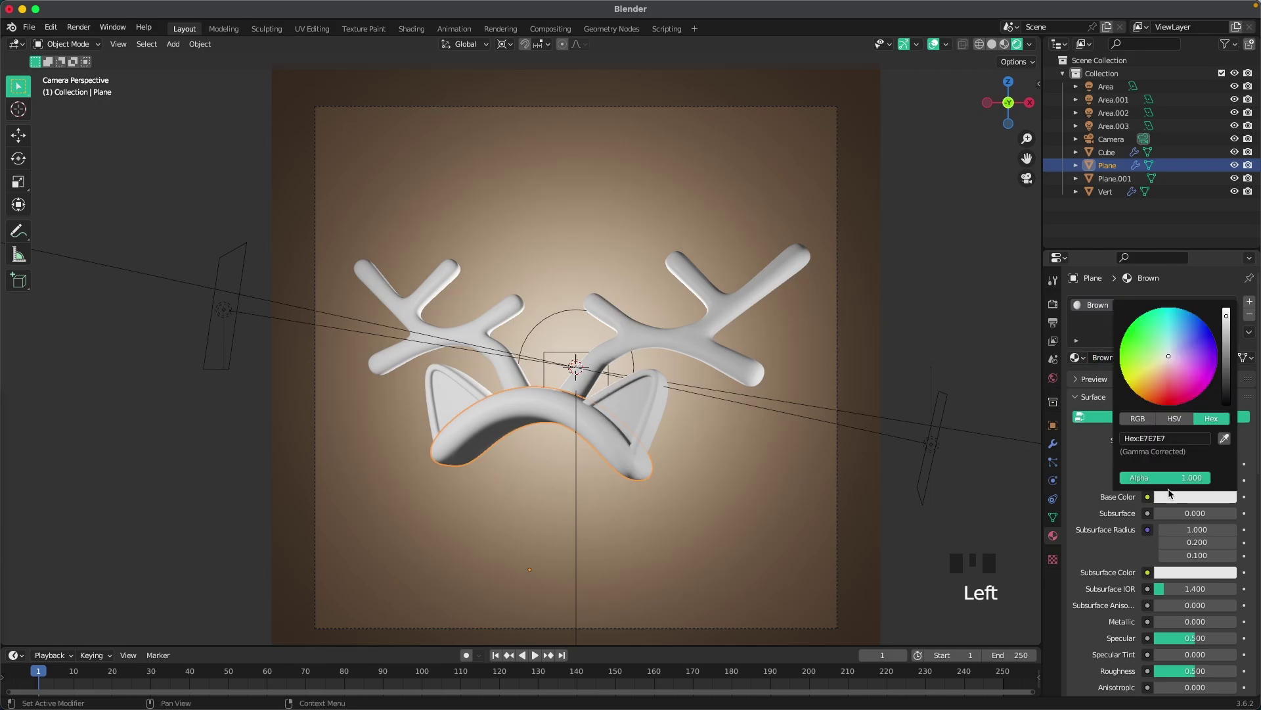
{"action": "left_click", "coordinate": [1166, 438]}
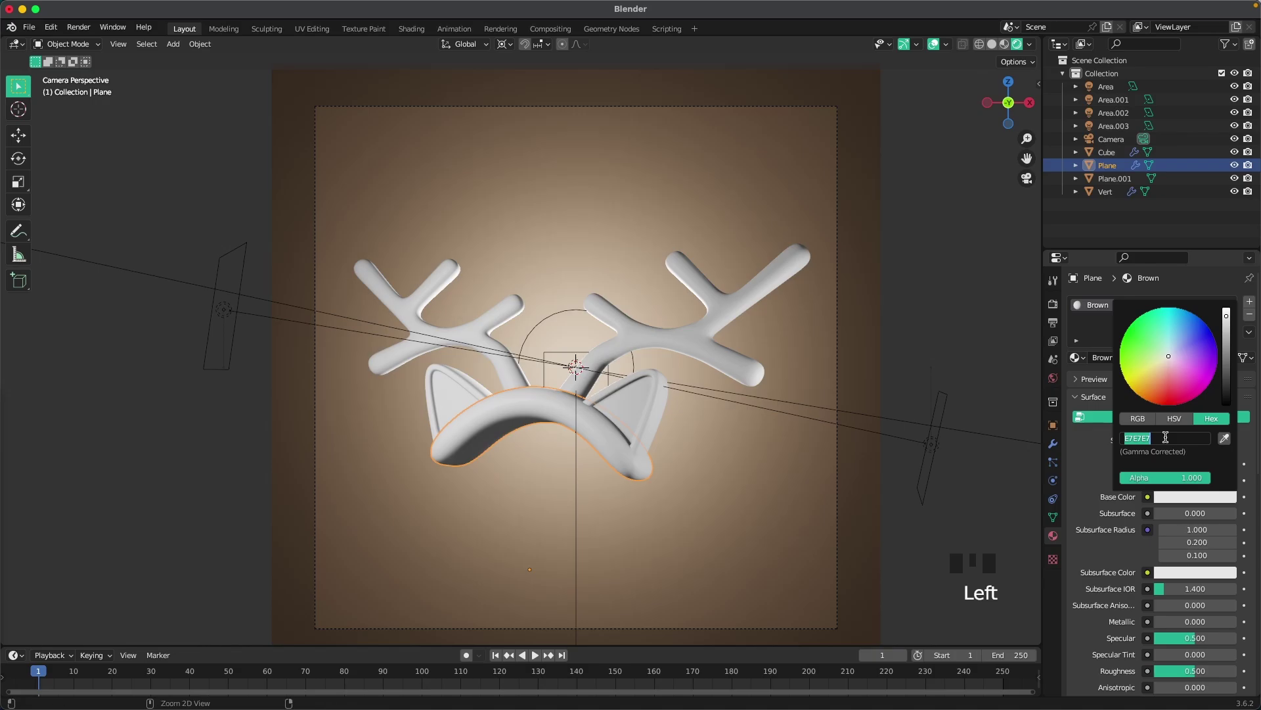
{"action": "type", "text": "B77267"}
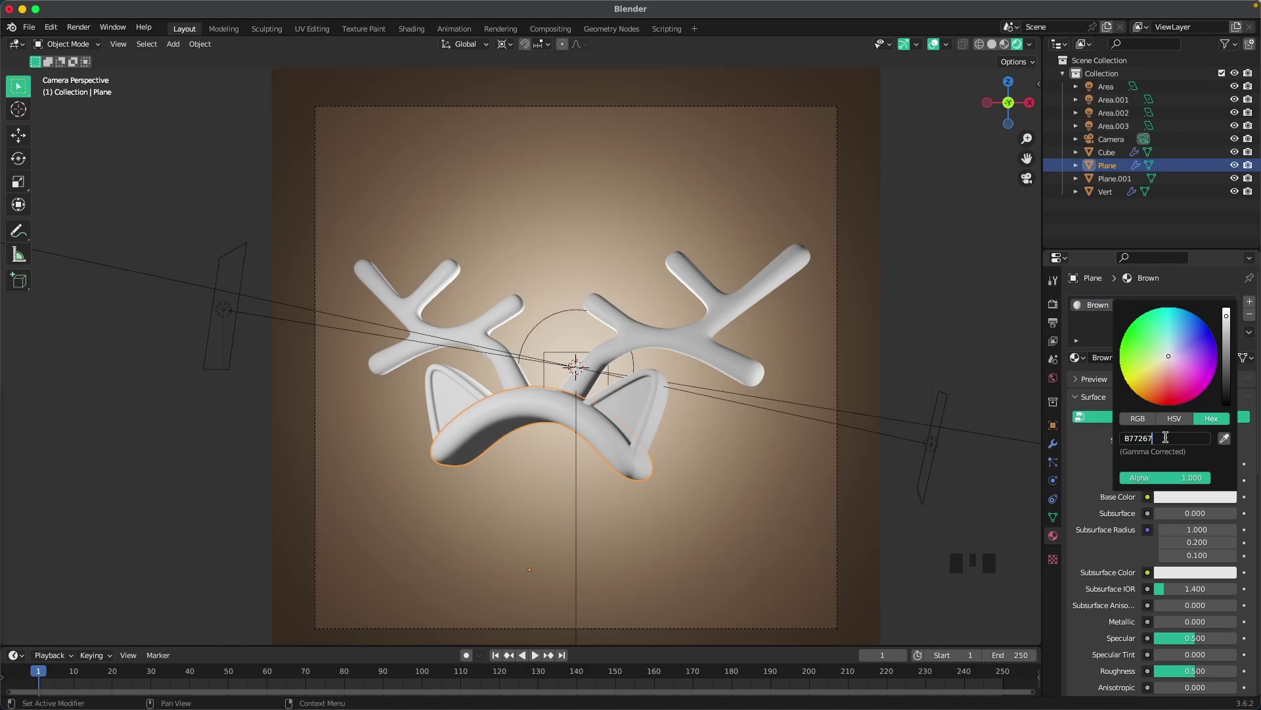
{"action": "key", "text": "Return"}
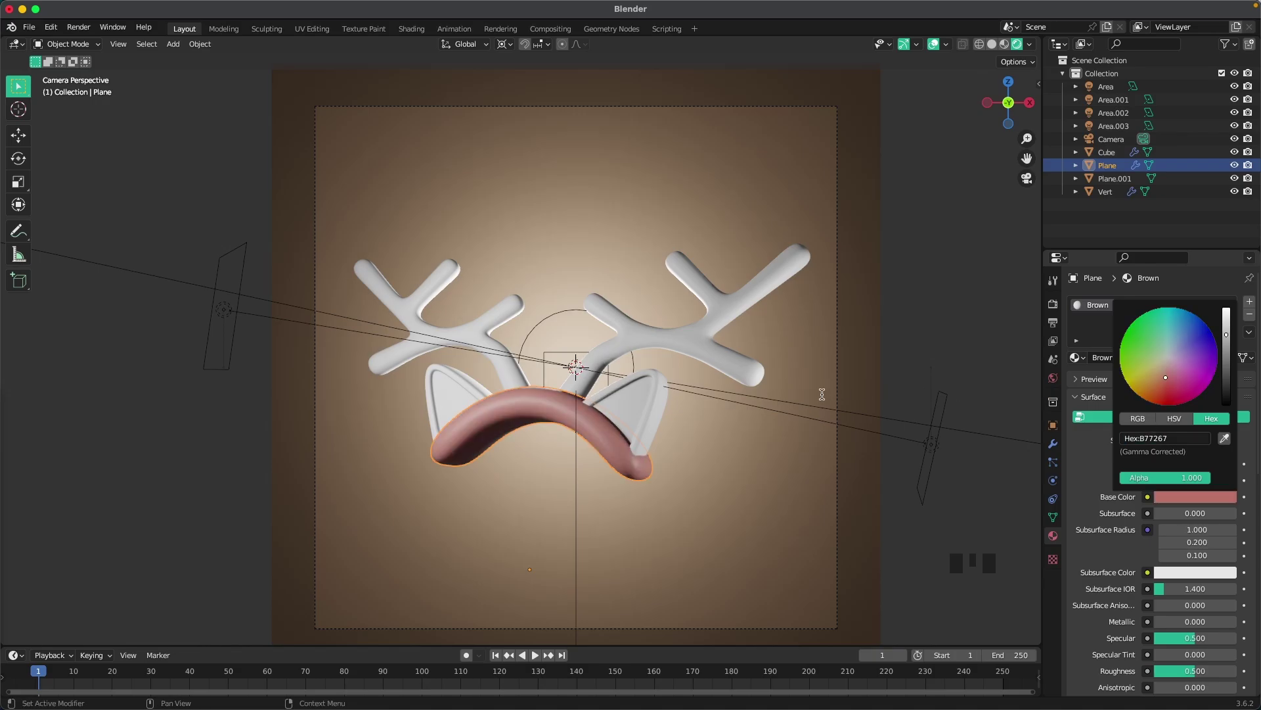
{"action": "left_click", "coordinate": [735, 474]}
Link the headband's Brown material to the cat ears.
{"action": "scroll", "coordinate": [723, 459], "scroll_direction": "up", "scroll_amount": 4}
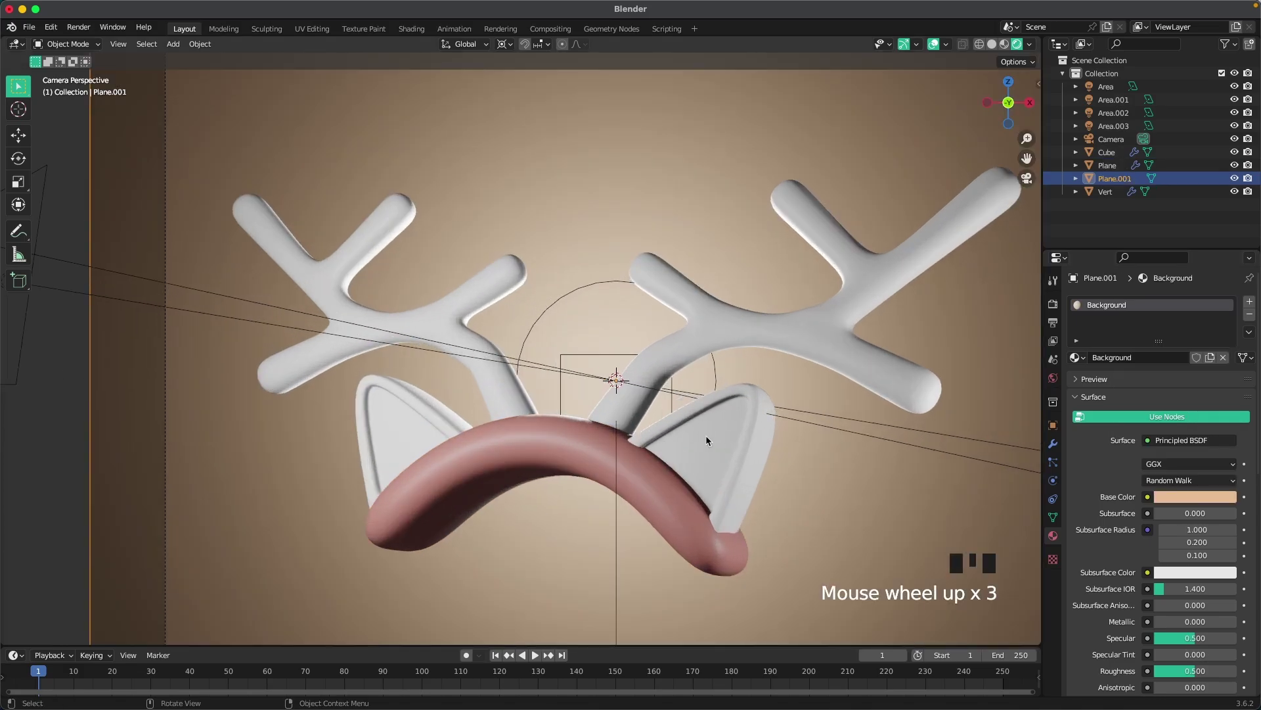
{"action": "middle_click_drag", "start_coordinate": [706, 435], "coordinate": [703, 341], "text": "shift"}
{"action": "scroll", "coordinate": [710, 345], "scroll_direction": "up", "scroll_amount": 2}
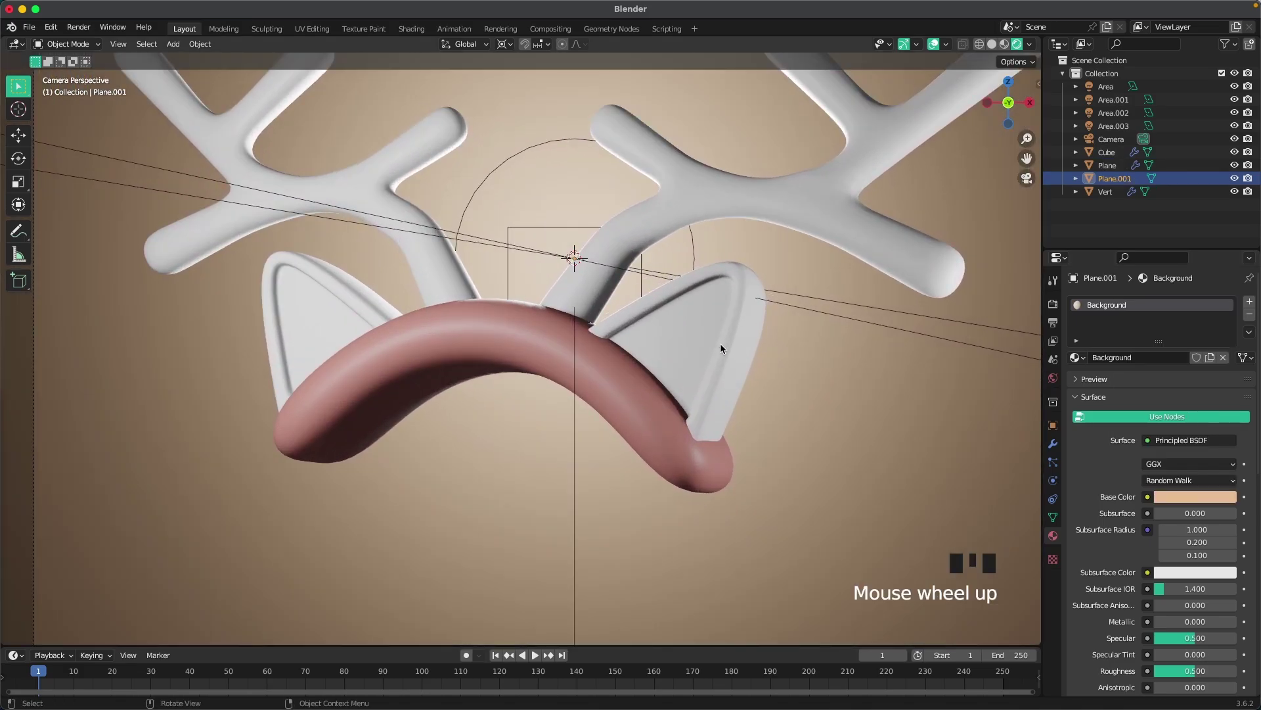
{"action": "left_click", "coordinate": [721, 345]}
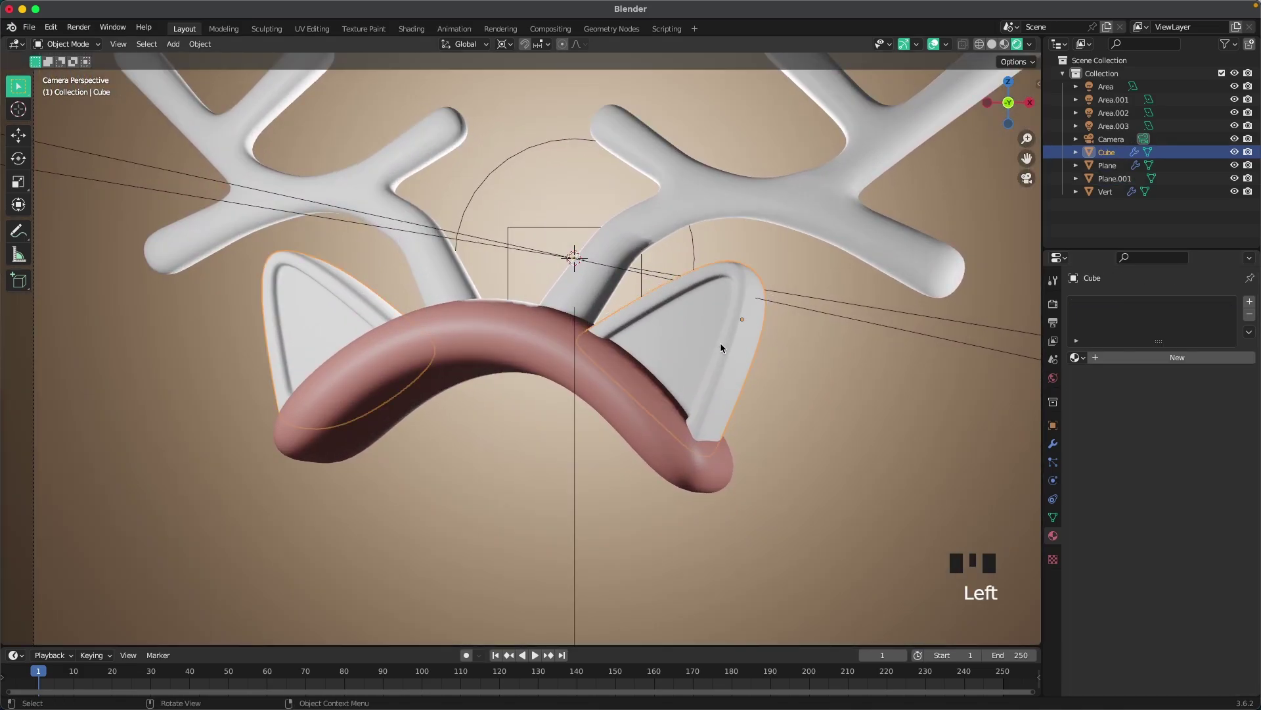
{"action": "left_click", "coordinate": [521, 353], "text": "shift"}
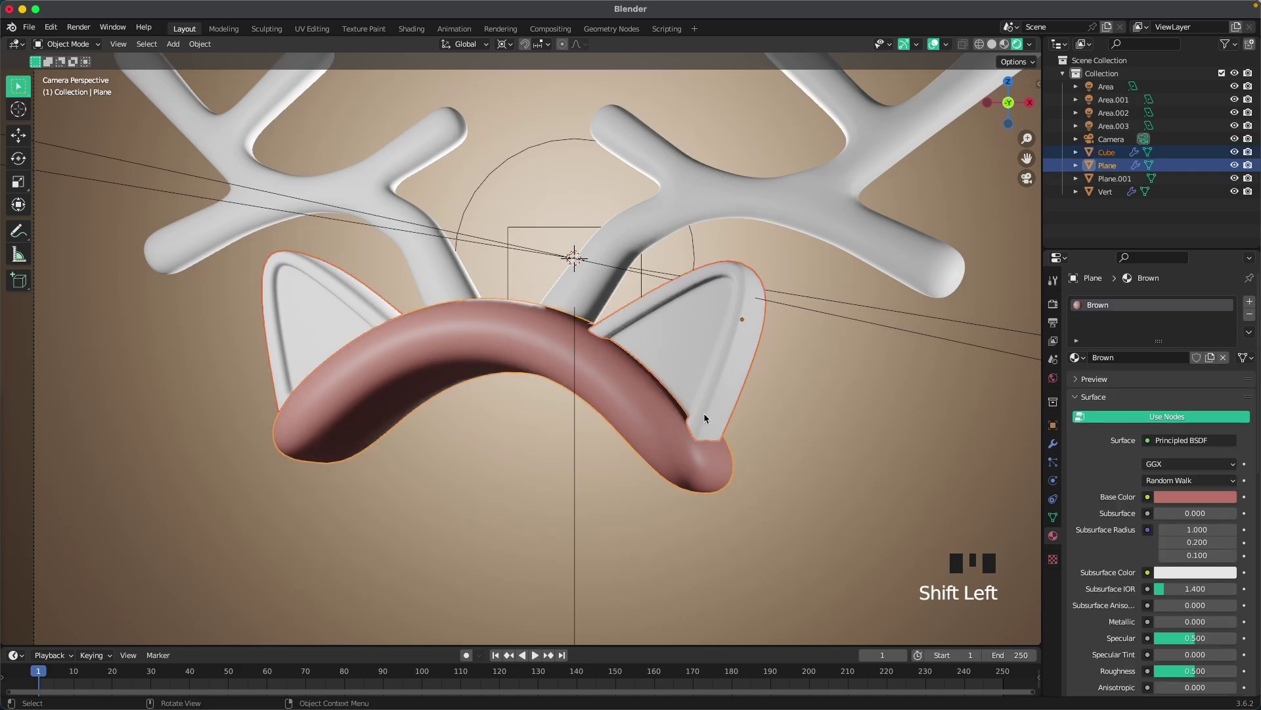
{"action": "key", "text": "ctrl+l"}
{"action": "mouse_move", "coordinate": [704, 419]}
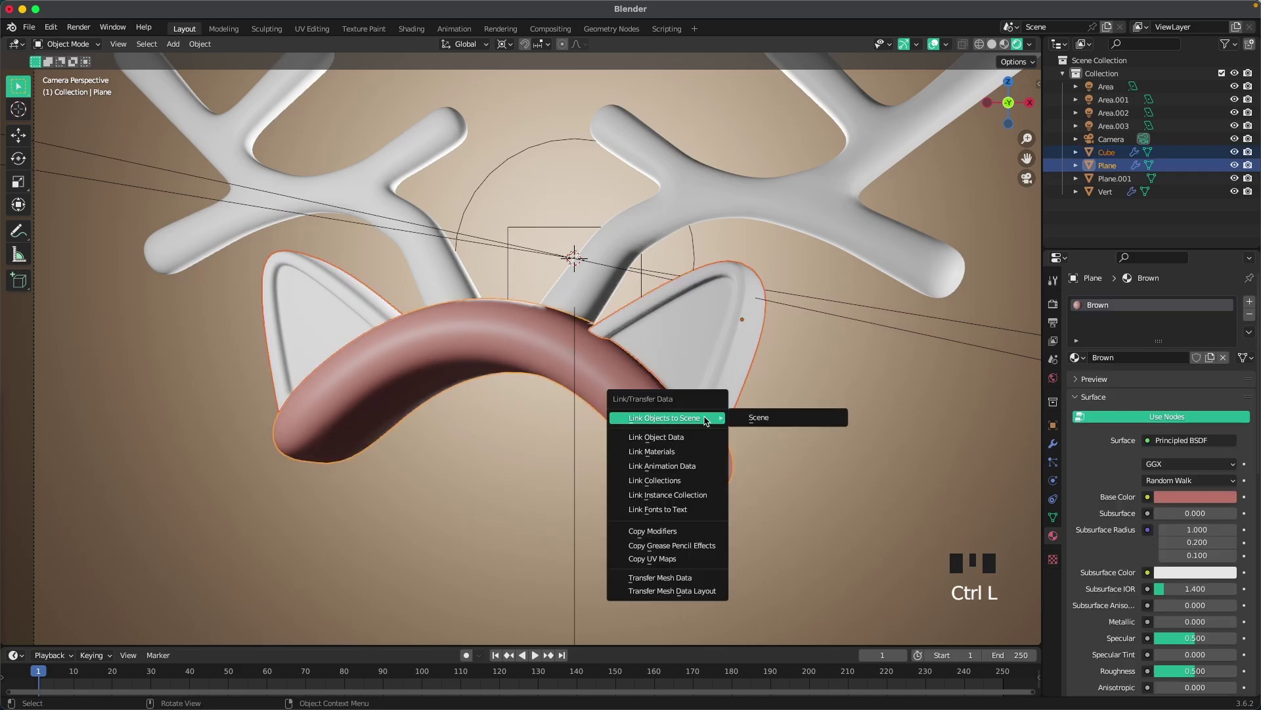
{"action": "key", "text": "m"}
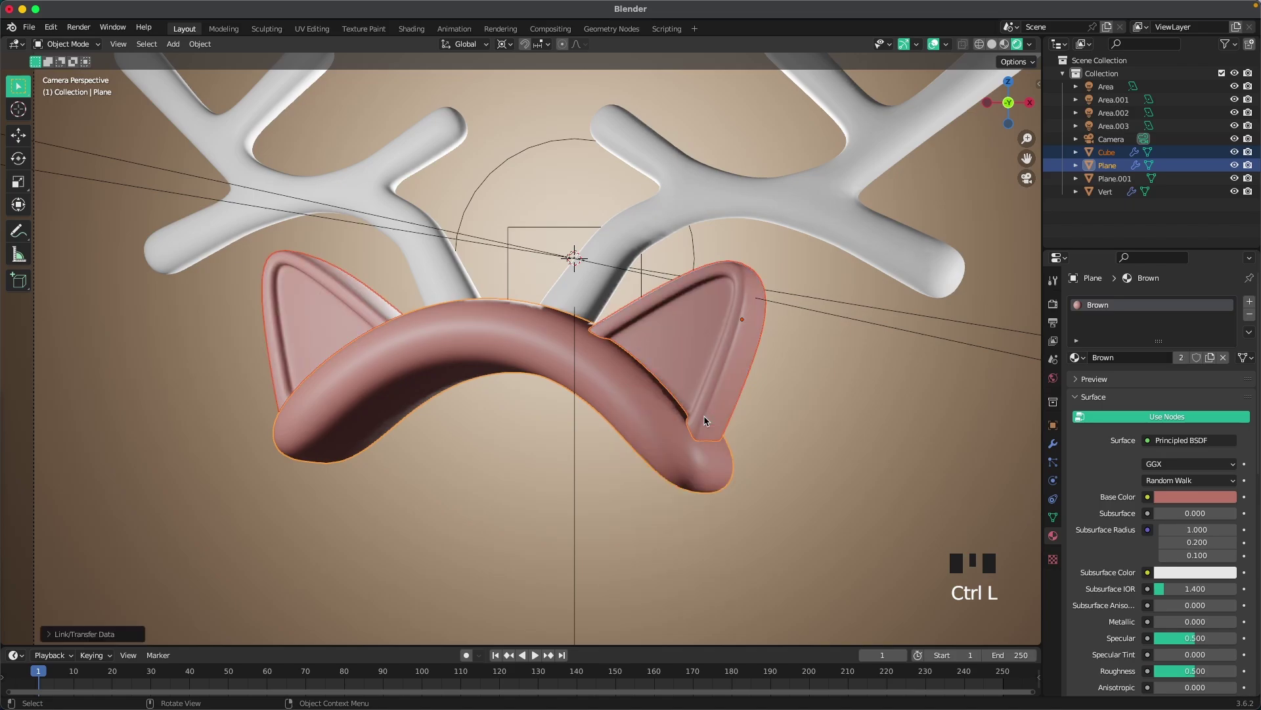
{"action": "left_click", "coordinate": [827, 381]}
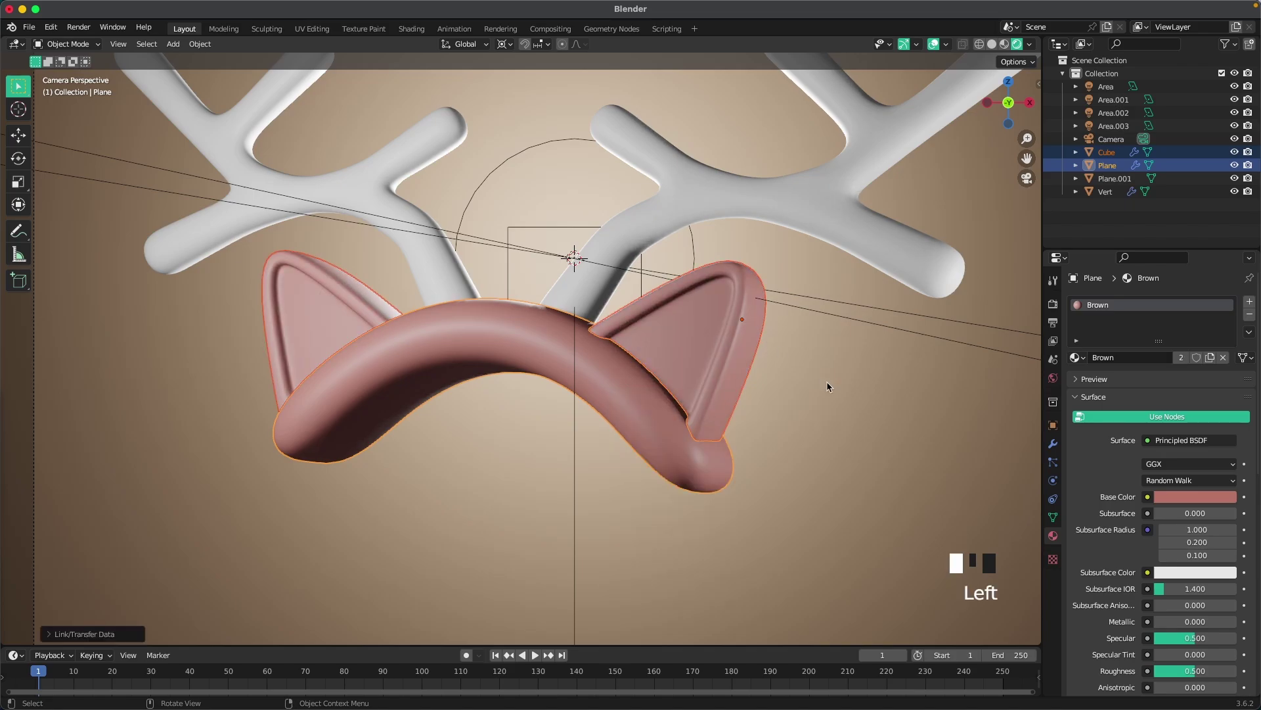
Select the cat ear's recessed inner face in face select mode and grow the selection once with Select More.
{"action": "left_click", "coordinate": [705, 353]}
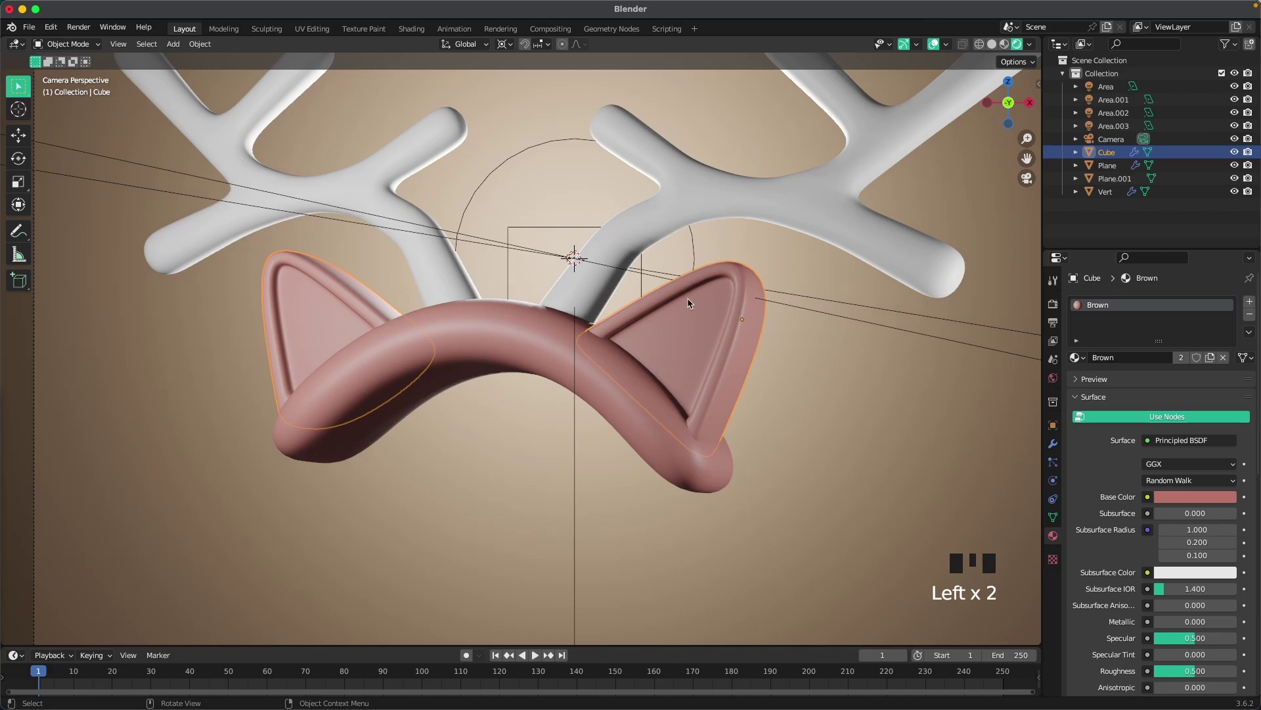
{"action": "middle_click_drag", "start_coordinate": [772, 376], "coordinate": [630, 349], "text": "shift"}
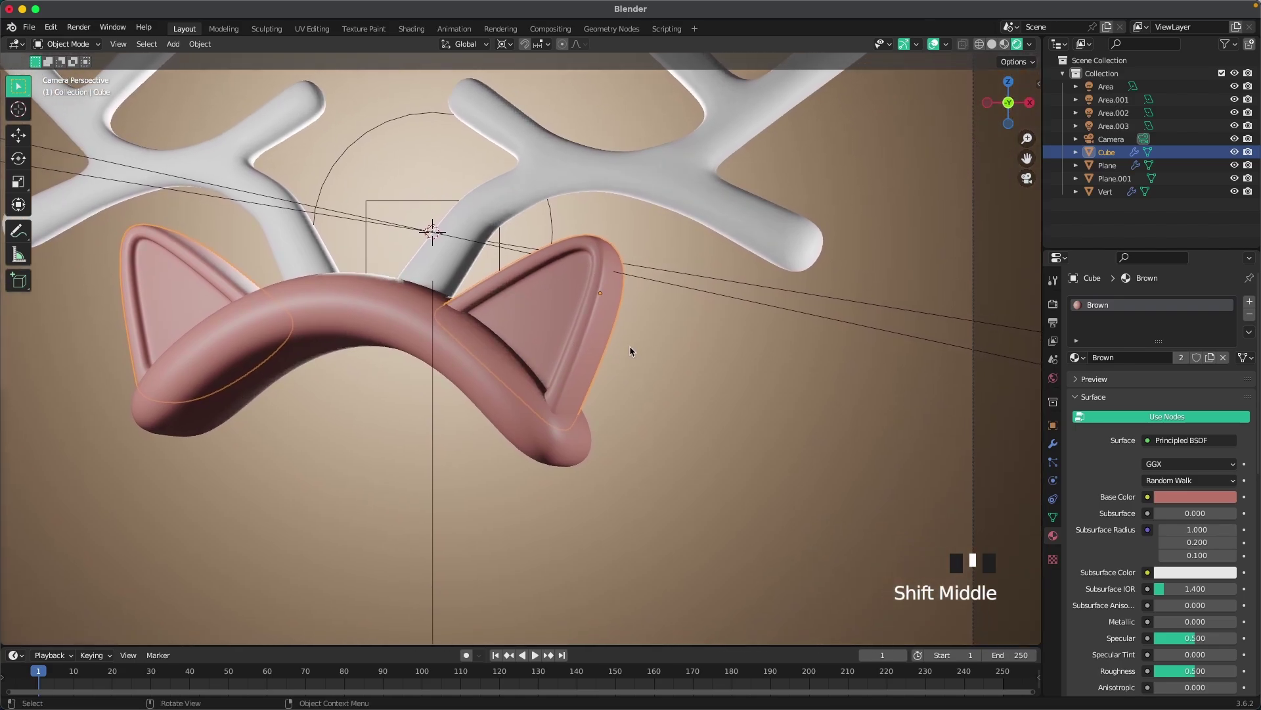
{"action": "scroll", "coordinate": [631, 349], "scroll_direction": "up", "scroll_amount": 3}
{"action": "key", "text": "Tab"}
{"action": "scroll", "coordinate": [643, 379], "scroll_direction": "up", "scroll_amount": 1}
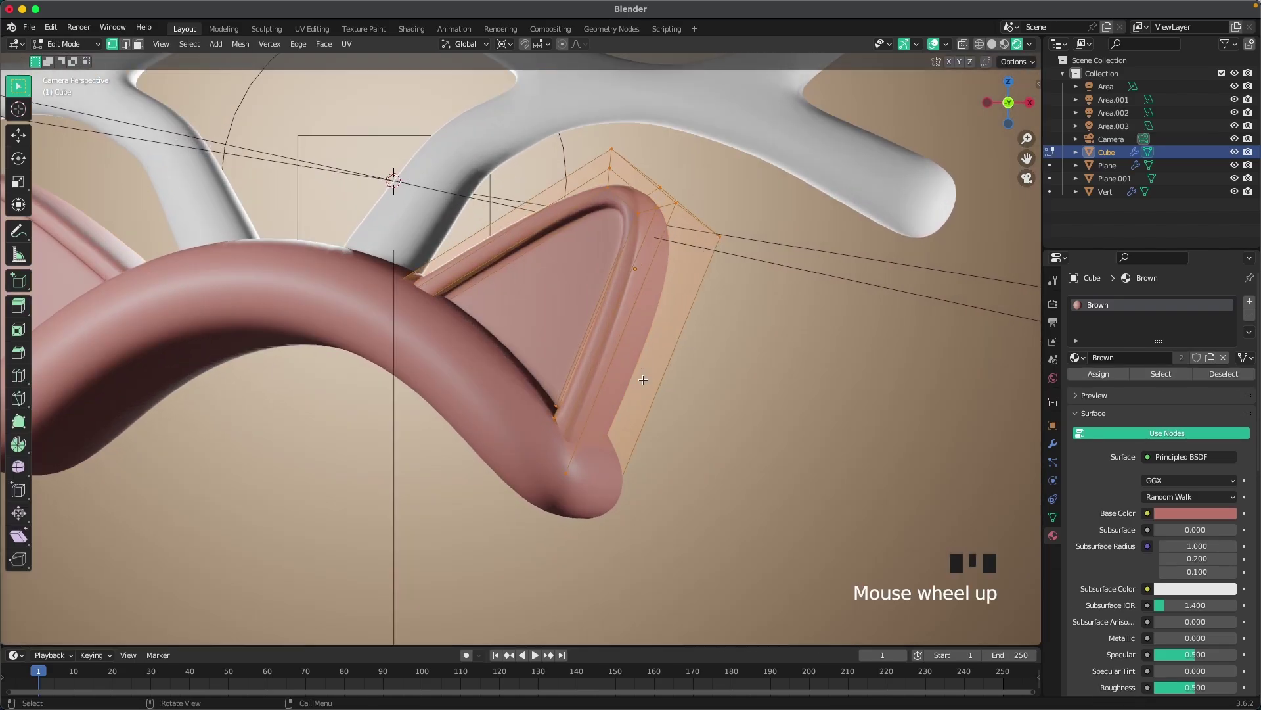
{"action": "key", "text": "3"}
{"action": "left_click", "coordinate": [554, 317]}
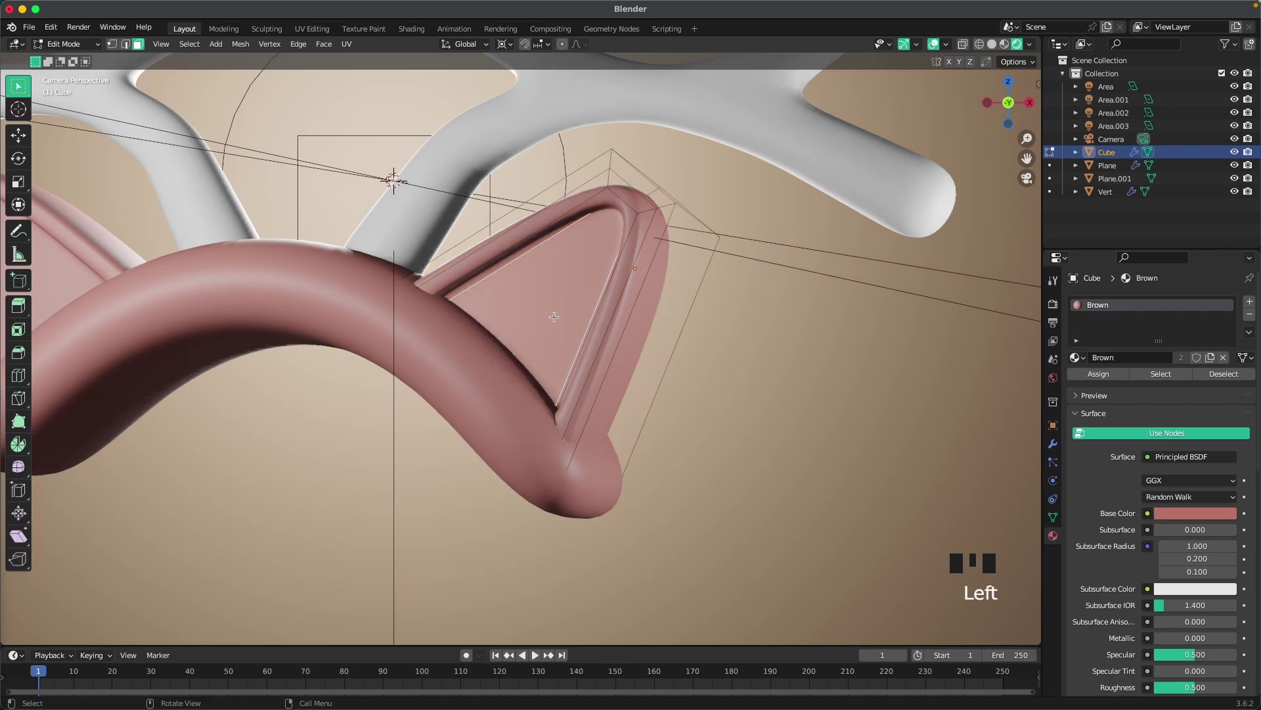
{"action": "left_click", "coordinate": [193, 45]}
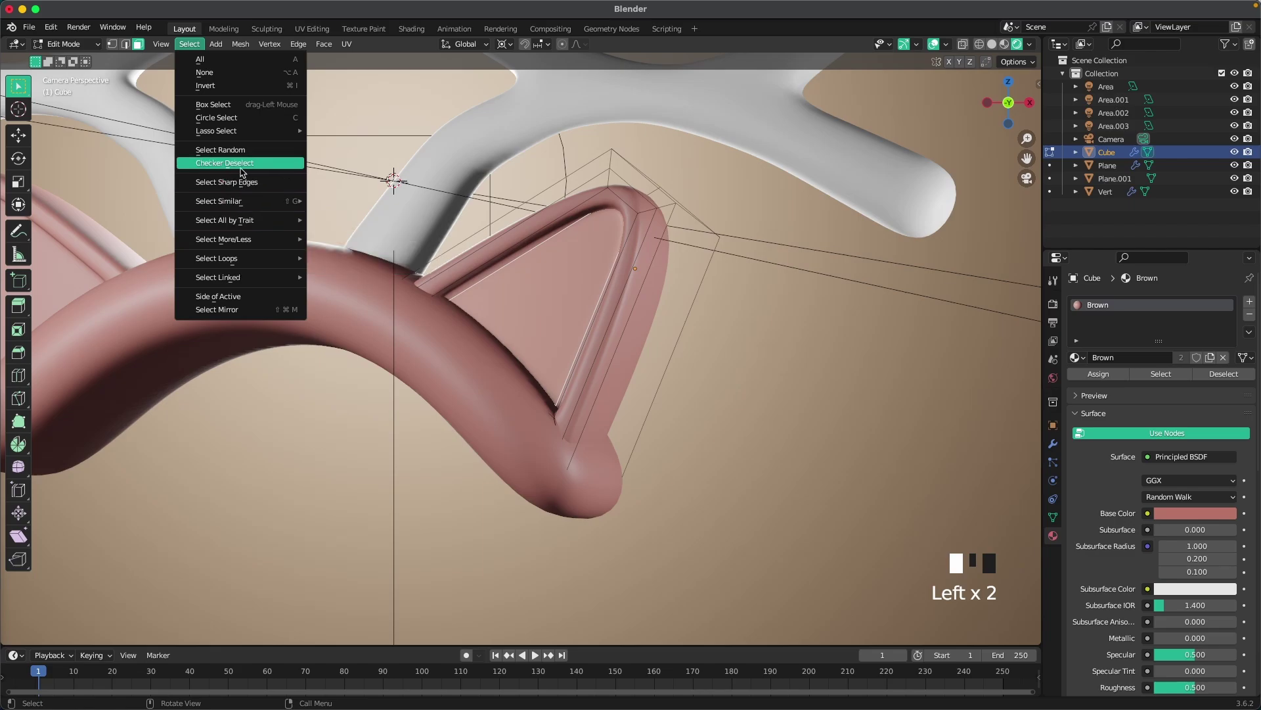
{"action": "mouse_move", "coordinate": [244, 242]}
{"action": "left_click", "coordinate": [330, 239]}
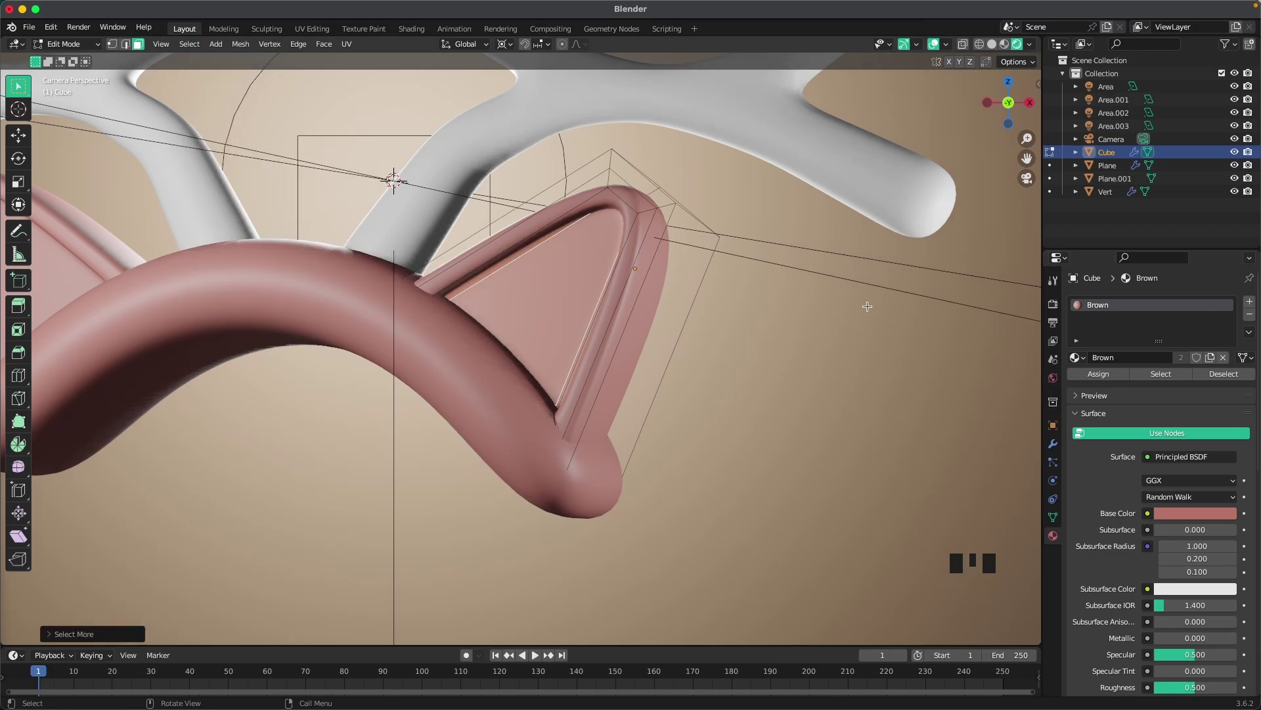
Add a second material slot with a new material to the ears and assign it to the selected inner-ear faces.
{"action": "left_click", "coordinate": [1250, 303]}
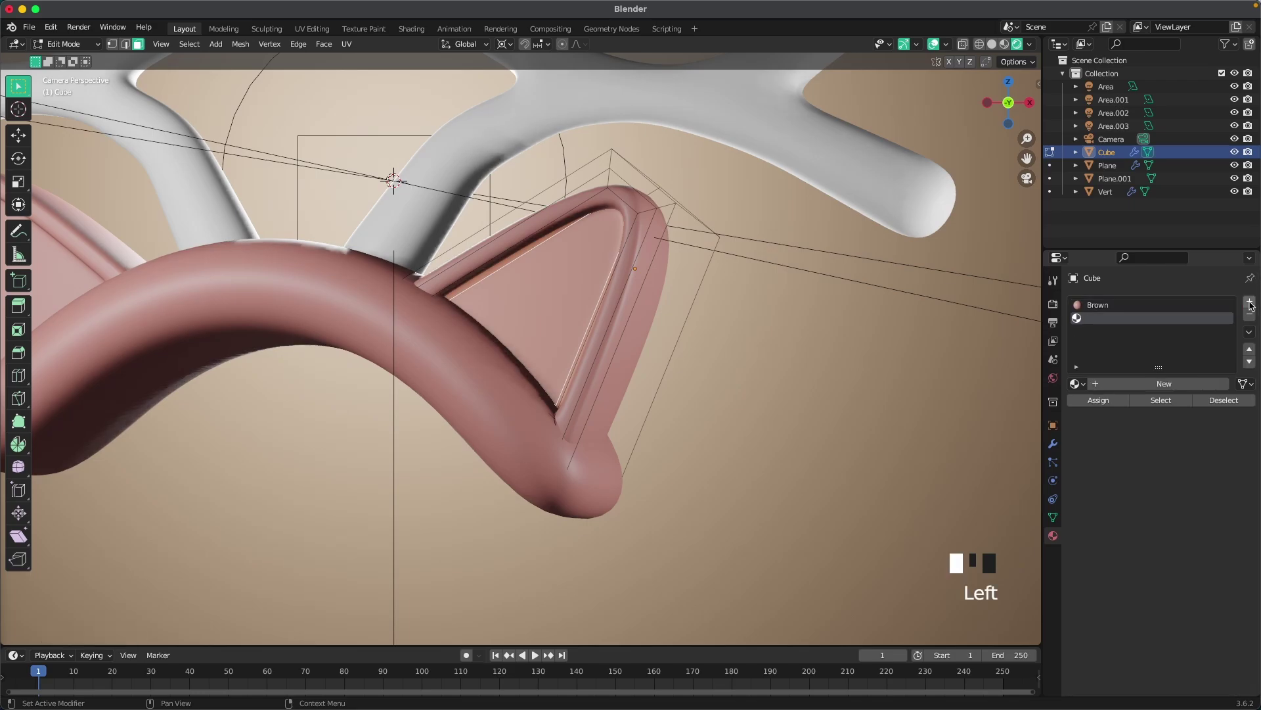
{"action": "left_click", "coordinate": [1114, 385]}
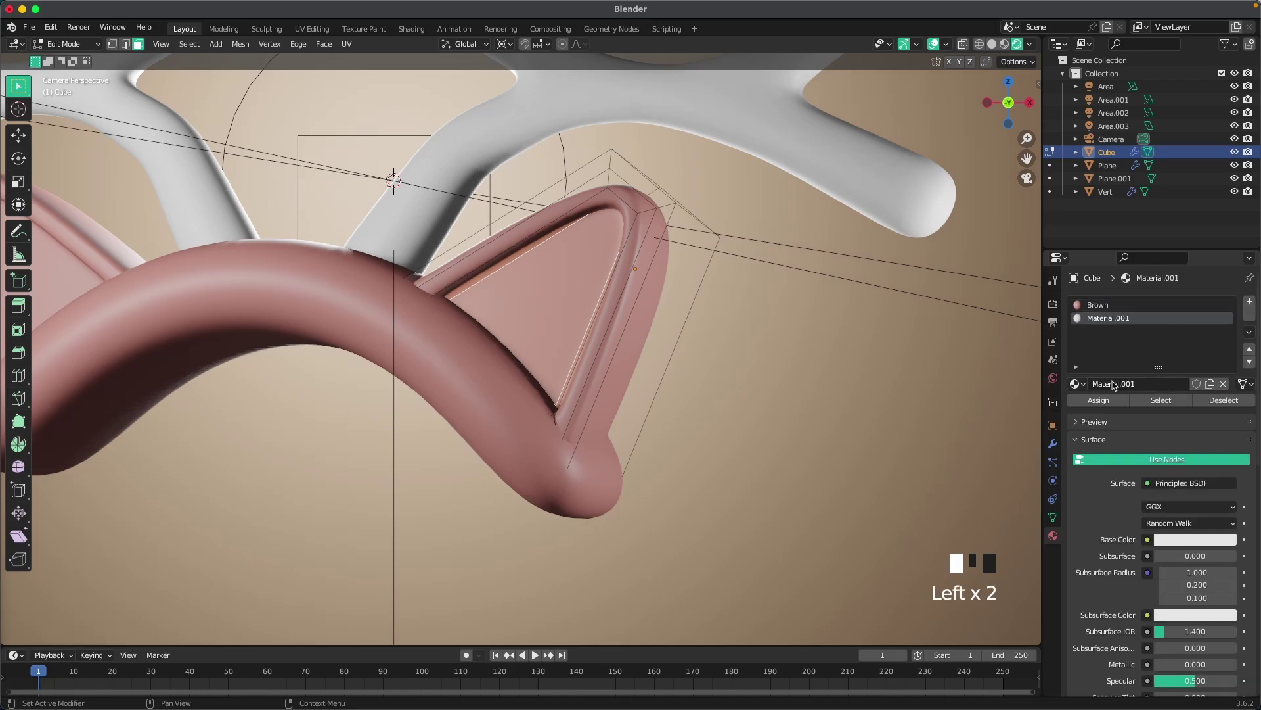
{"action": "left_click", "coordinate": [1104, 400]}
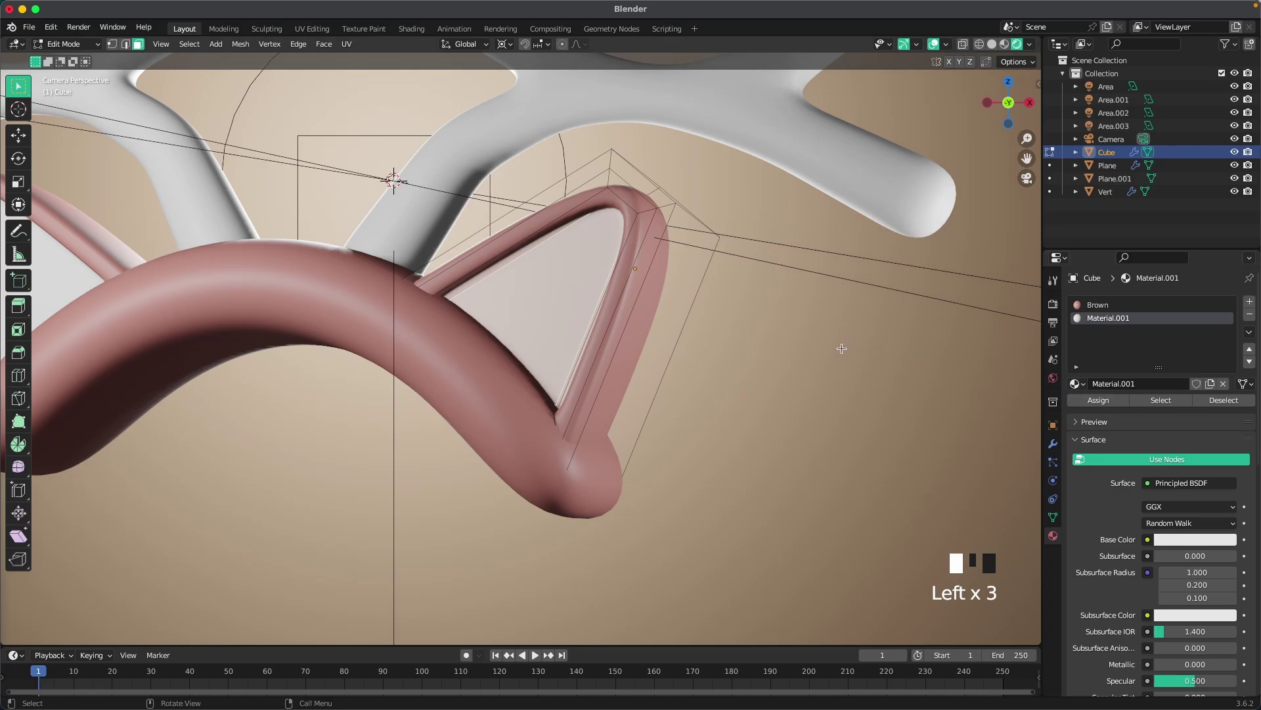
{"action": "key", "text": "Tab"}
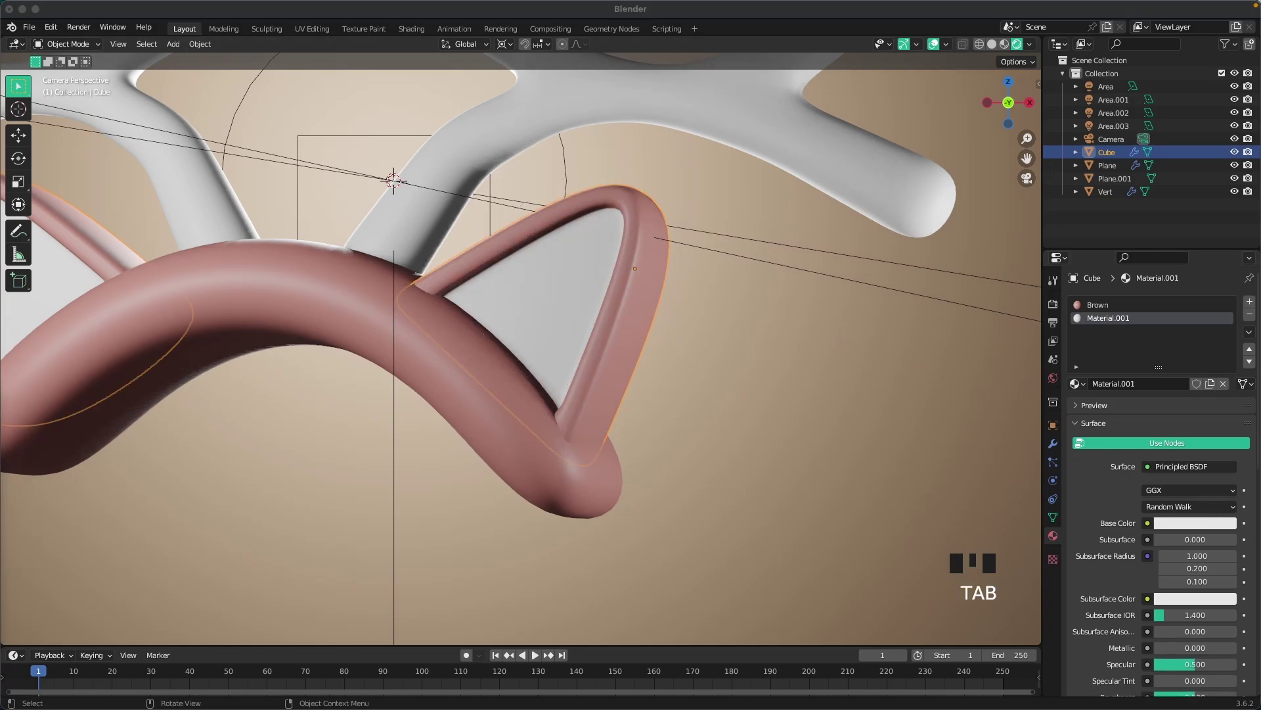
Set the inner-ear material's base color to hex D26B9B.
{"action": "left_click", "coordinate": [1161, 522]}
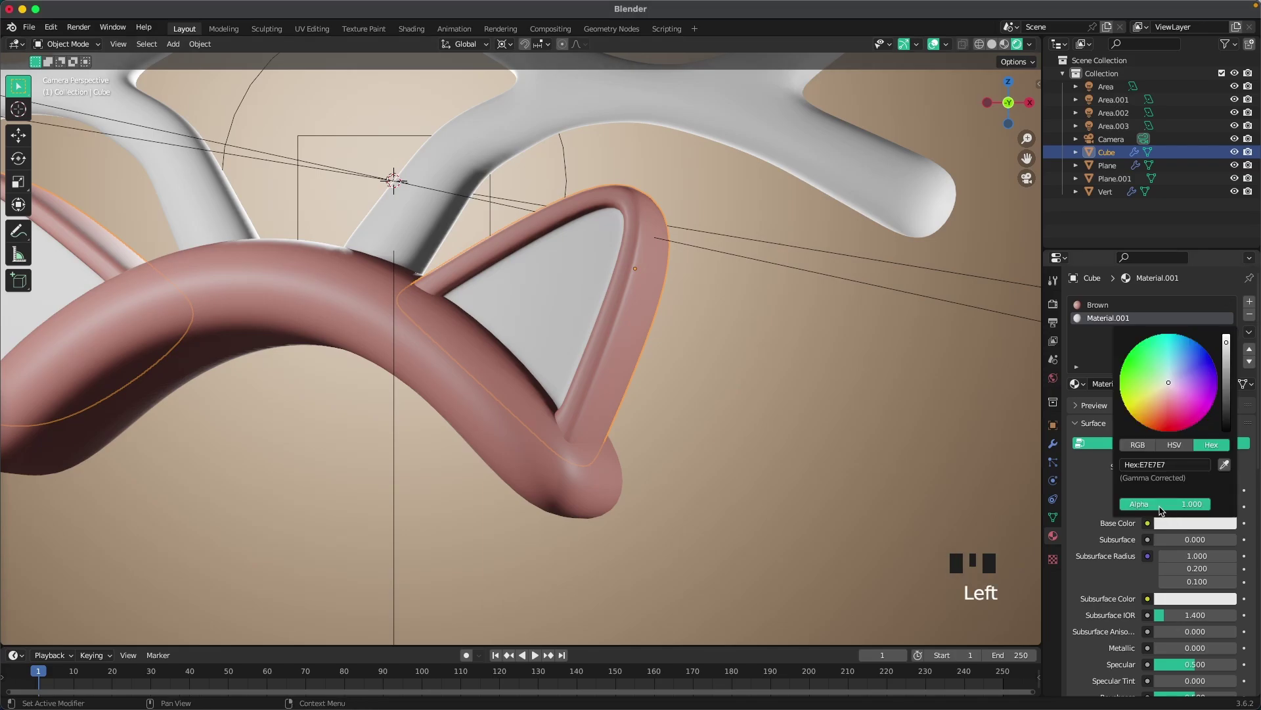
{"action": "left_click", "coordinate": [1144, 463]}
{"action": "type", "text": "D26B9B"}
{"action": "key", "text": "Return"}
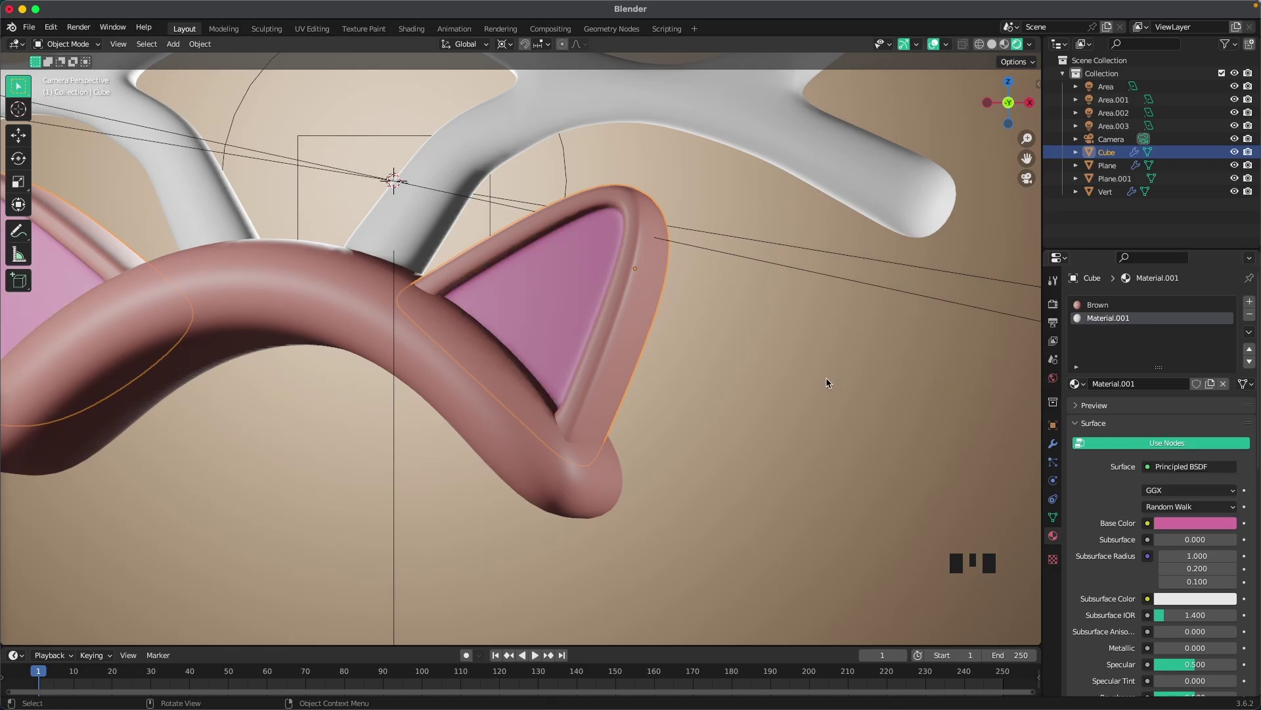
{"action": "scroll", "coordinate": [759, 415], "scroll_direction": "down", "scroll_amount": 3}
{"action": "left_click", "coordinate": [758, 416]}
{"action": "scroll", "coordinate": [754, 414], "scroll_direction": "down", "scroll_amount": 1}
{"action": "scroll", "coordinate": [553, 377], "scroll_direction": "up", "scroll_amount": 2}
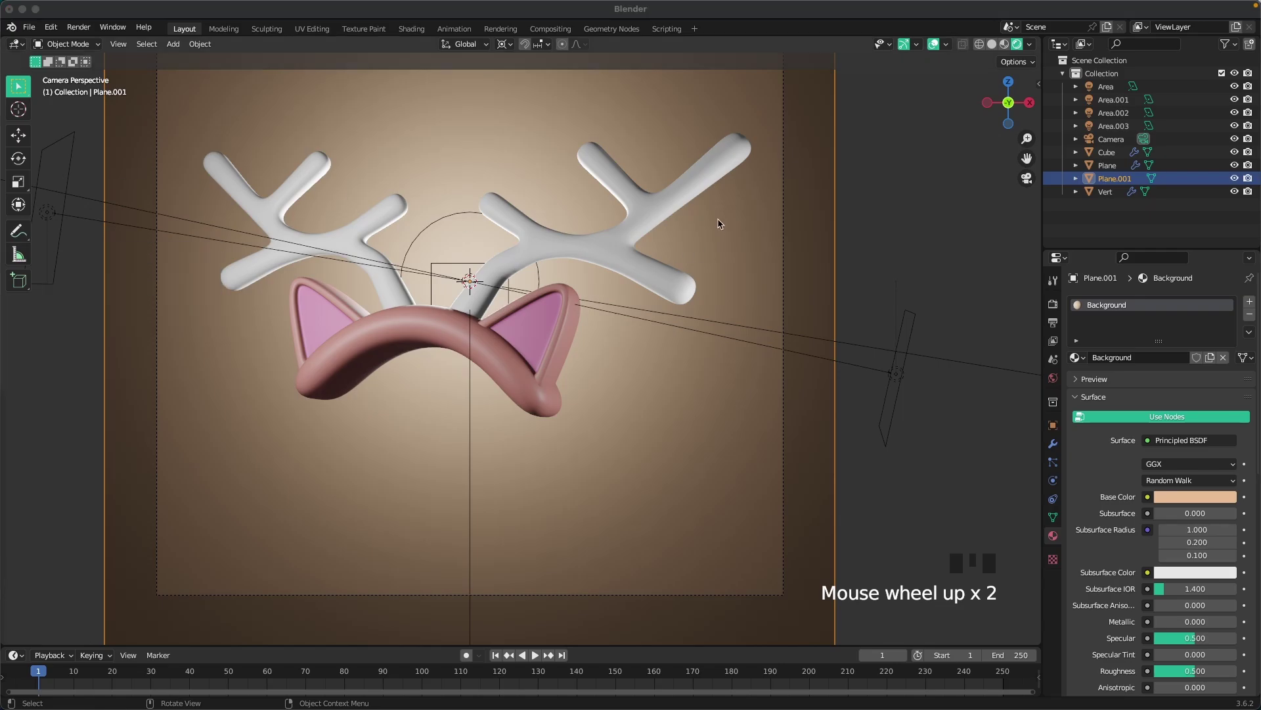
Create a new material for the antlers and name it Beige.
{"action": "left_click", "coordinate": [636, 228]}
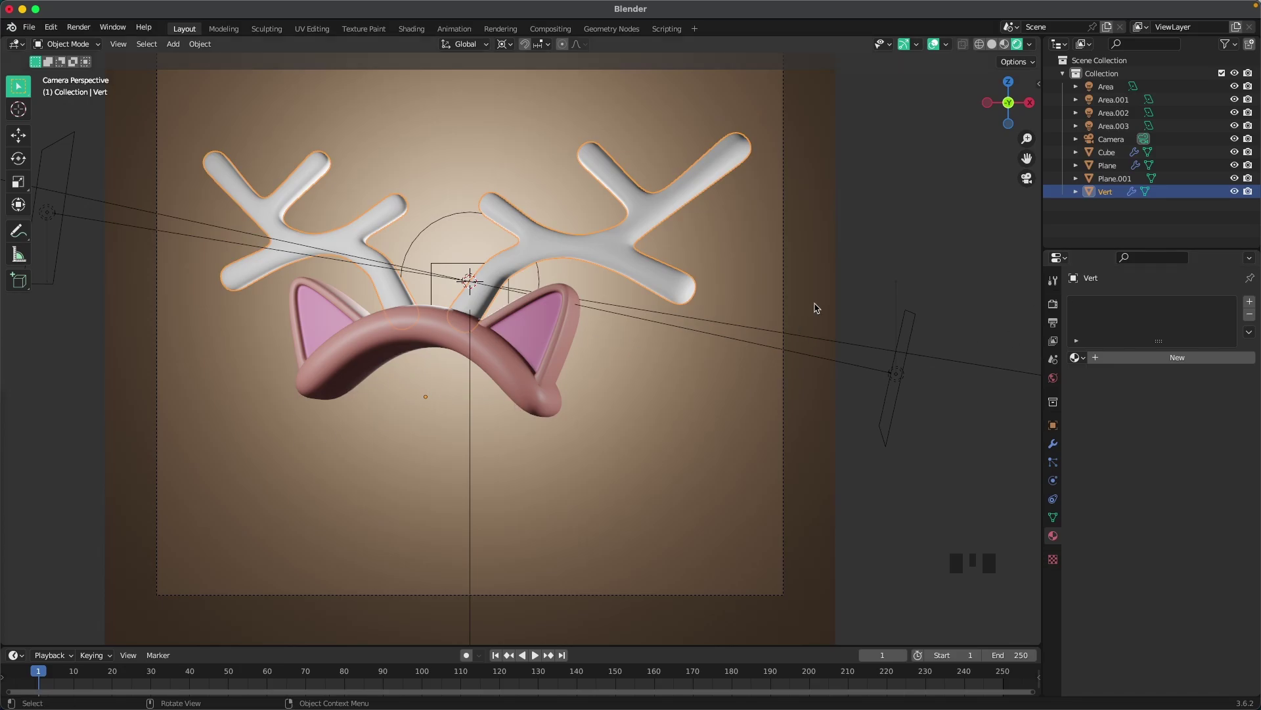
{"action": "scroll", "coordinate": [715, 293], "scroll_direction": "up", "scroll_amount": 2}
{"action": "middle_click_drag", "start_coordinate": [716, 278], "coordinate": [723, 322], "text": "shift"}
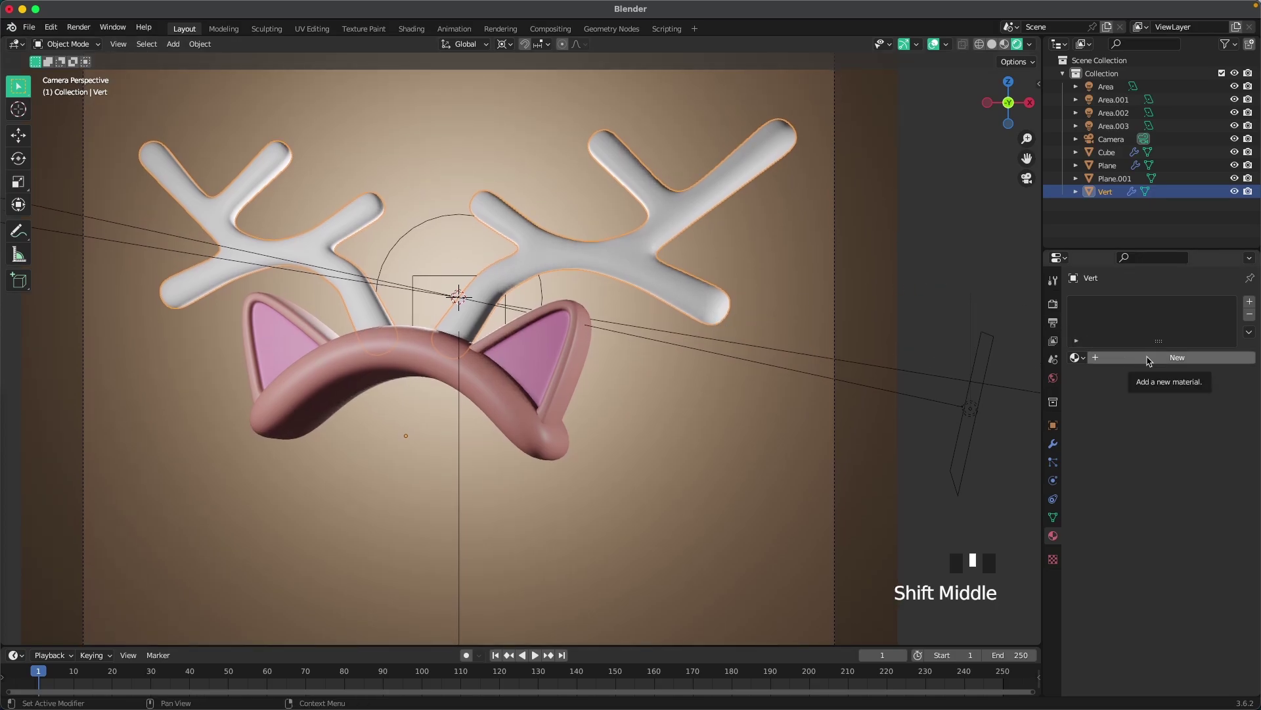
{"action": "left_click", "coordinate": [1161, 357]}
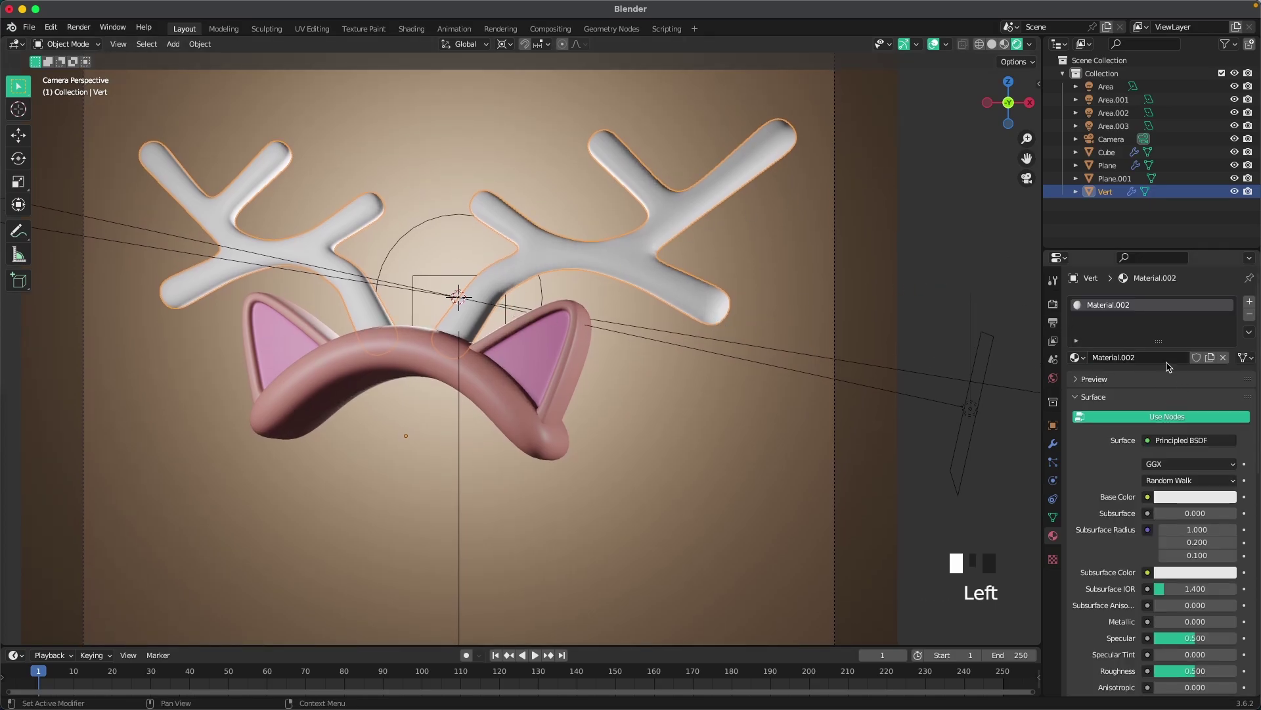
{"action": "left_click", "coordinate": [1161, 357]}
{"action": "type", "text": "Bei"}
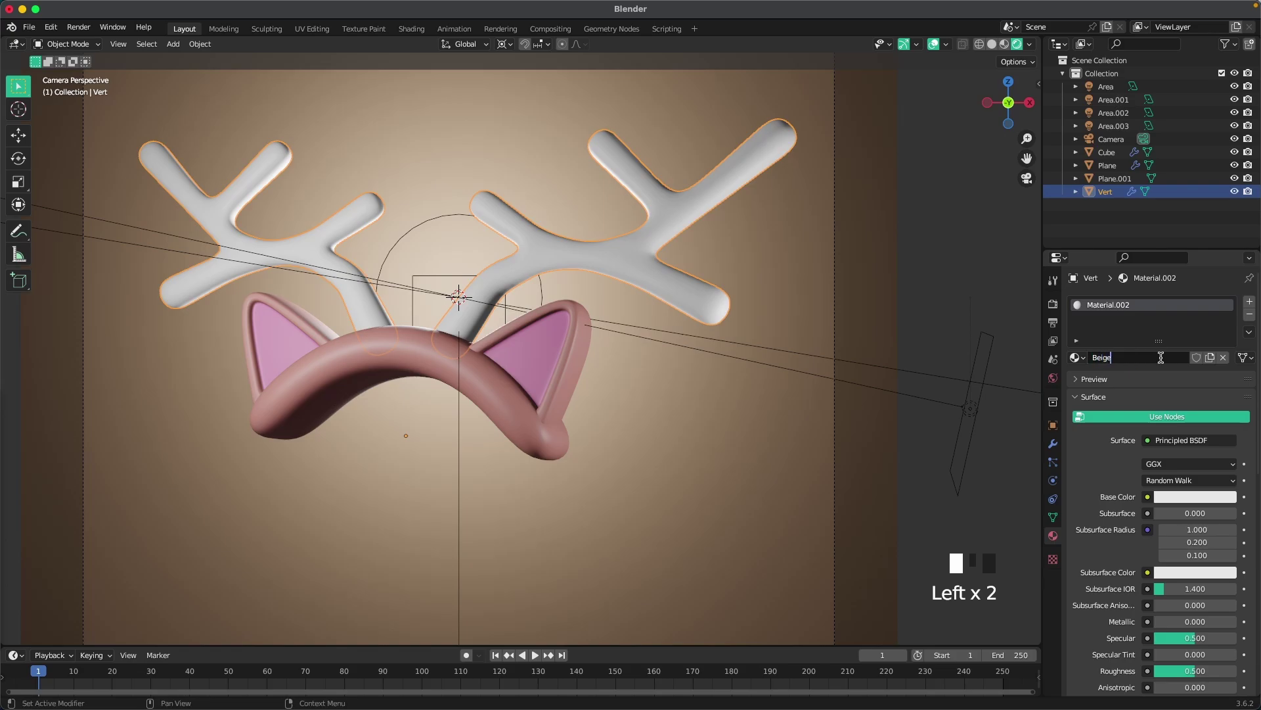
{"action": "type", "text": "ge"}
{"action": "key", "text": "Return"}
Set the Beige material's base color to hex E7D1AB and deselect the antlers.
{"action": "left_click", "coordinate": [1187, 503]}
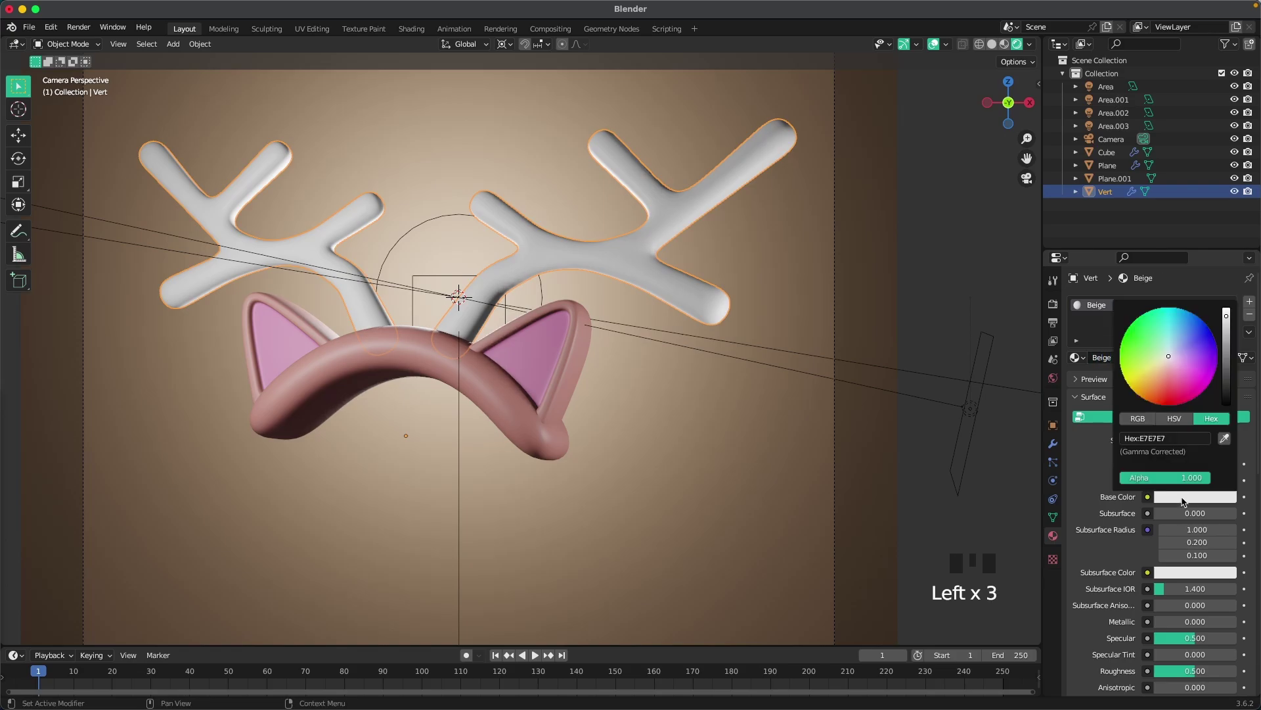
{"action": "left_click", "coordinate": [1179, 439]}
{"action": "type", "text": "E7D1AB"}
{"action": "key", "text": "Return"}
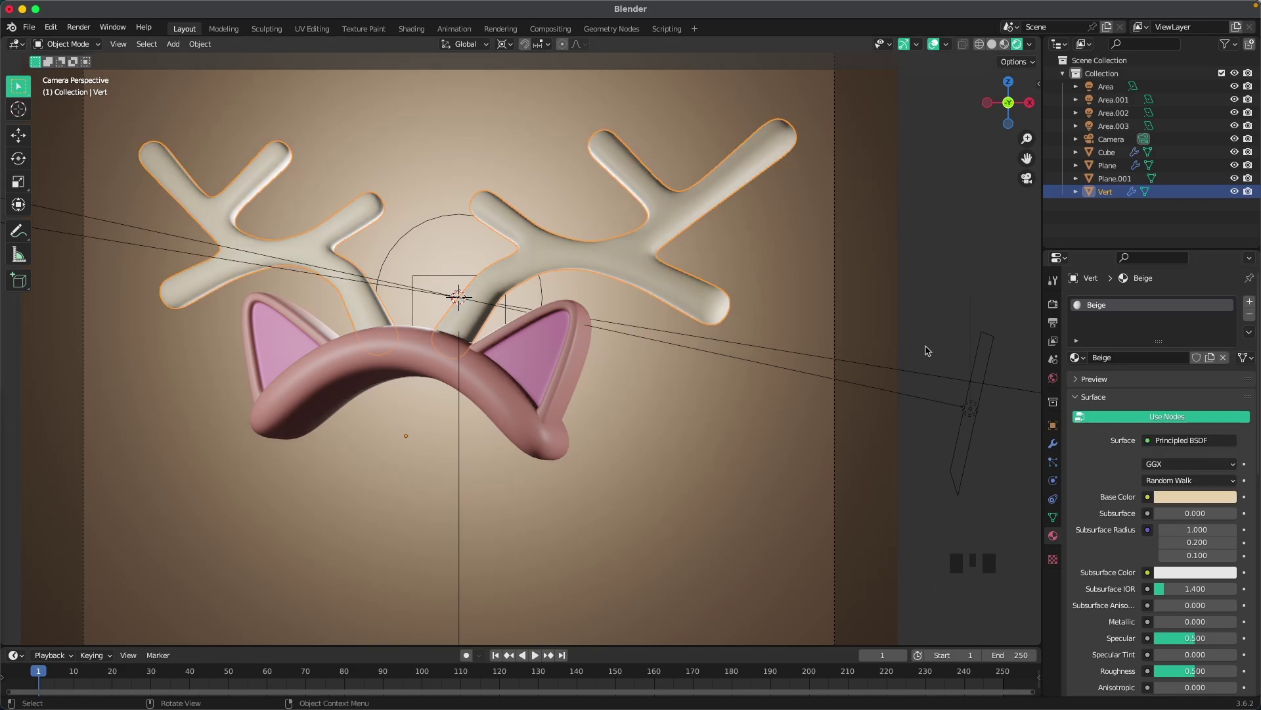
{"action": "scroll", "coordinate": [930, 351], "scroll_direction": "down", "scroll_amount": 2}
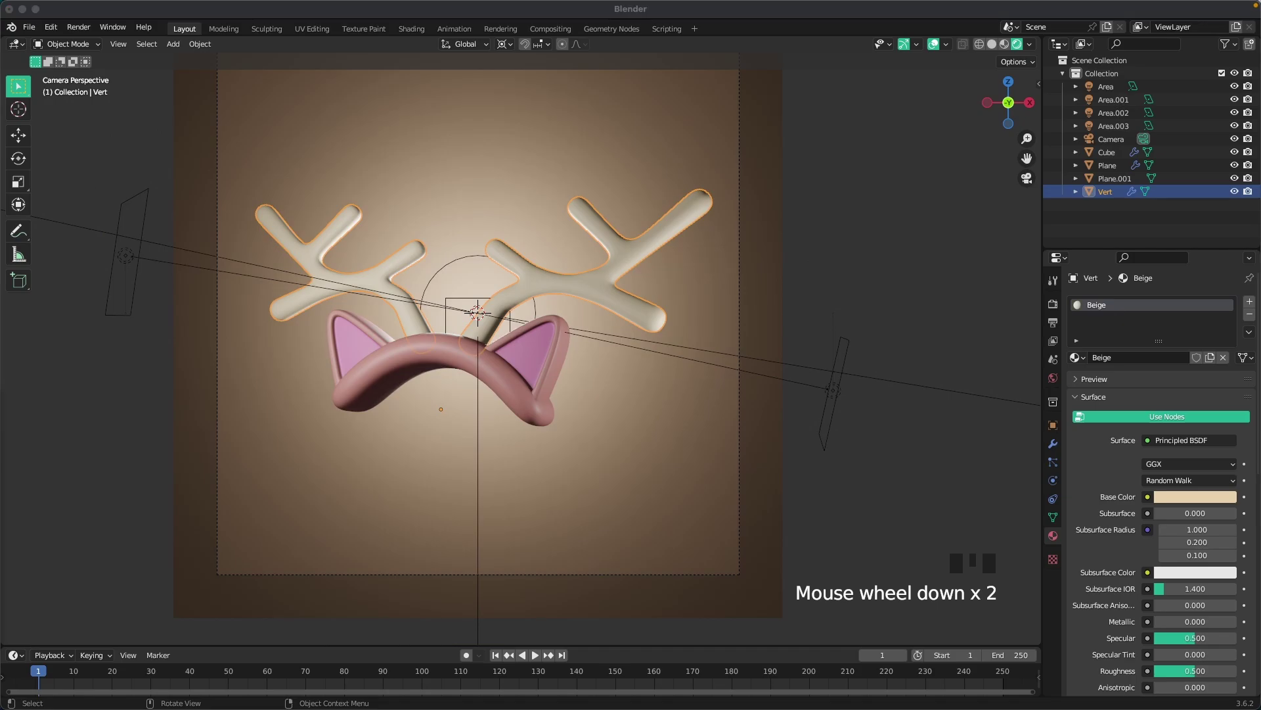
{"action": "left_click", "coordinate": [864, 270]}
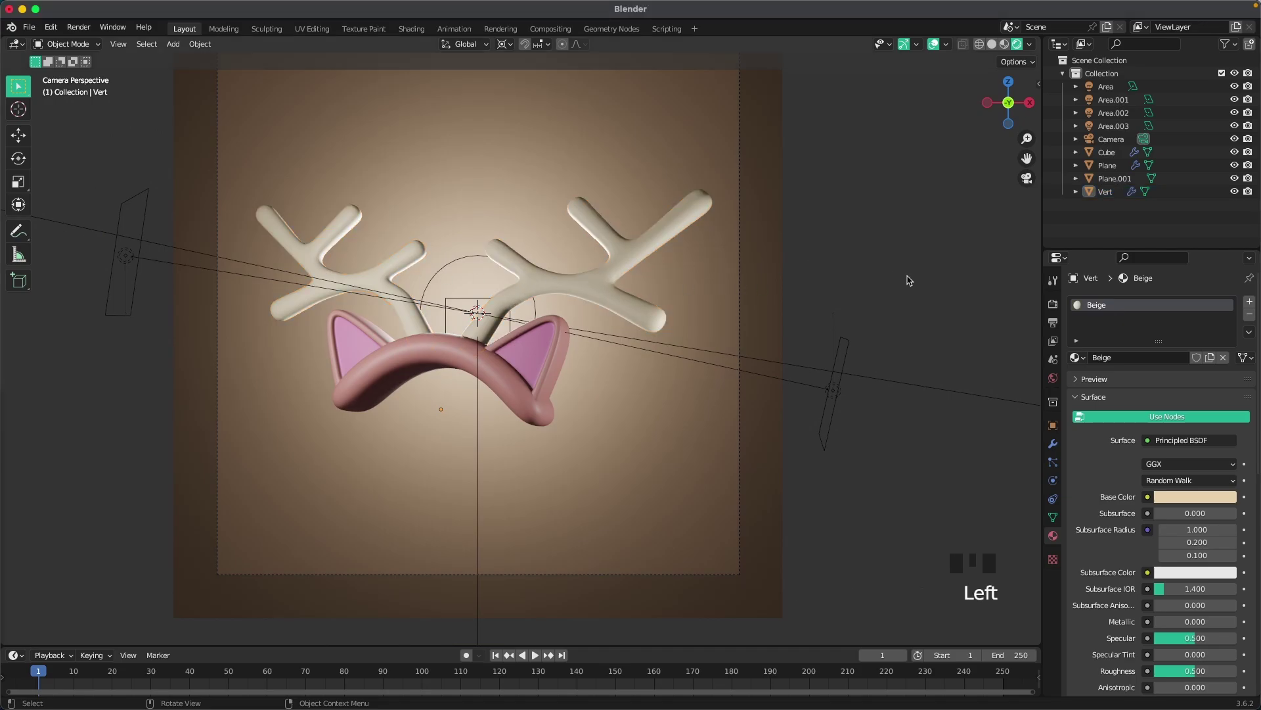
Set the world background color to hex 9D614E.
{"action": "left_click", "coordinate": [1054, 380]}
{"action": "left_click", "coordinate": [1189, 391]}
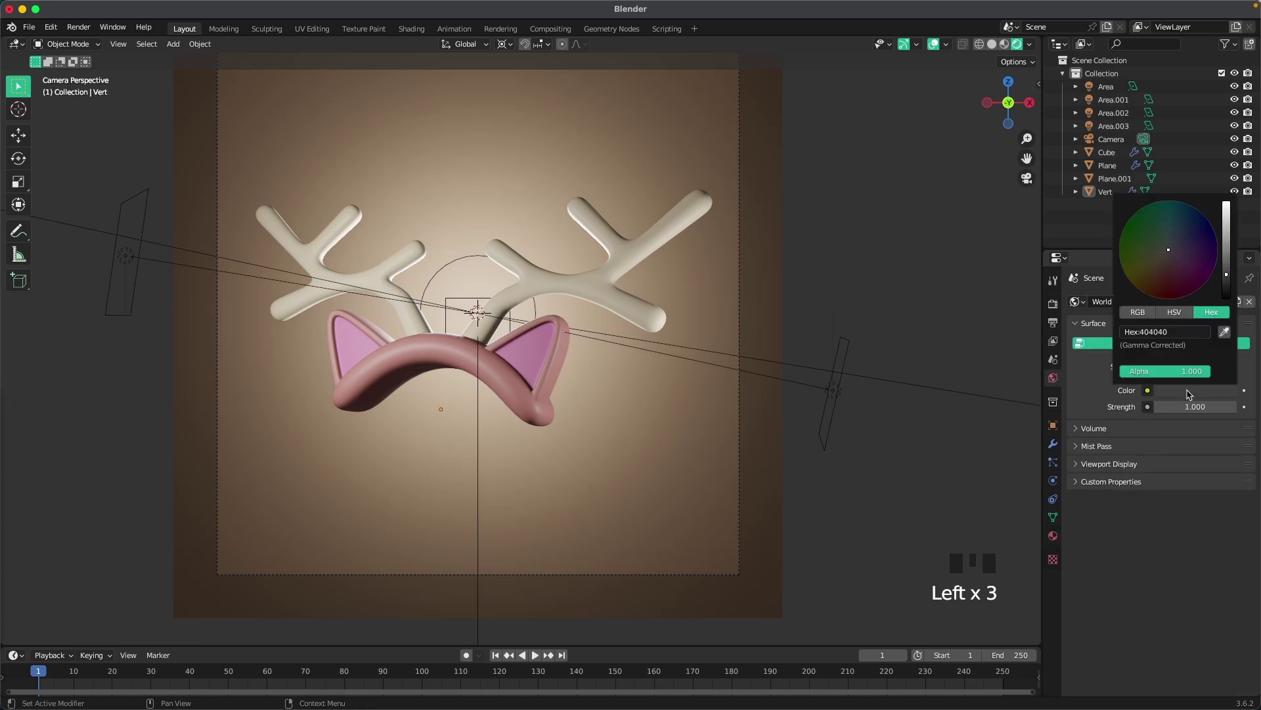
{"action": "left_click", "coordinate": [1174, 331]}
{"action": "type", "text": "9D614E"}
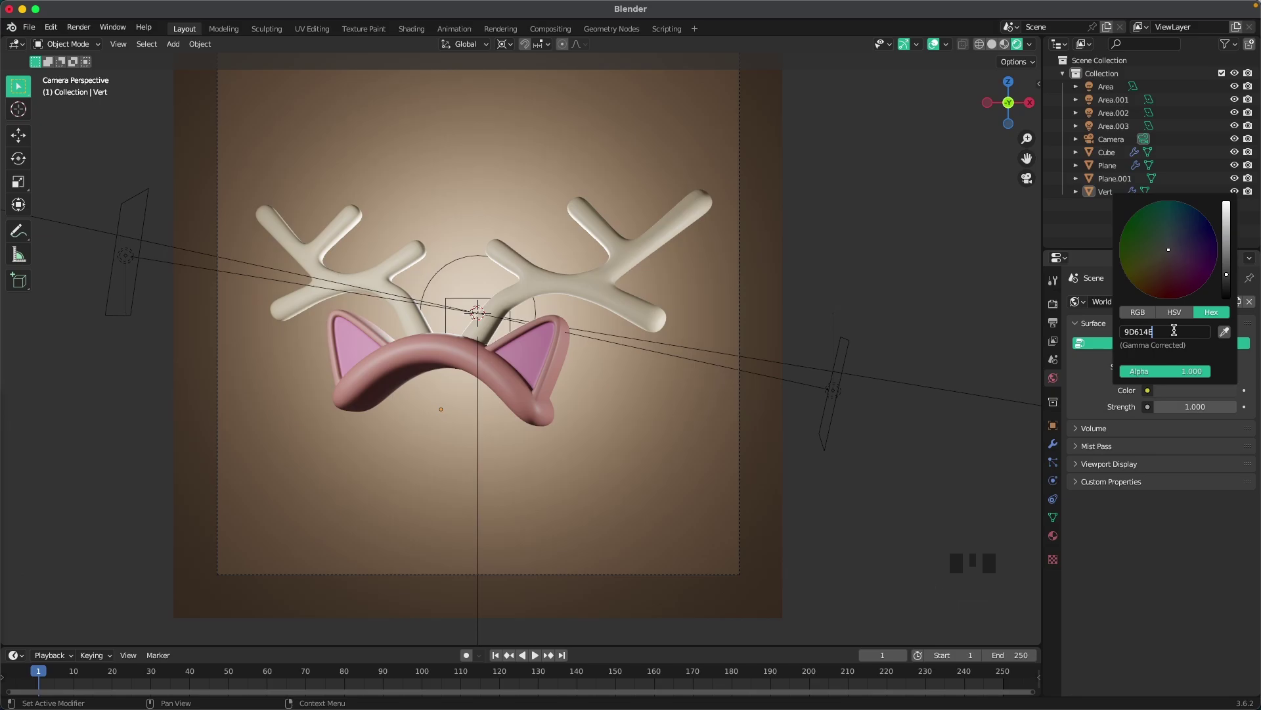
{"action": "key", "text": "Return"}
{"action": "left_click", "coordinate": [855, 283]}
{"action": "scroll", "coordinate": [670, 309], "scroll_direction": "down", "scroll_amount": 1}
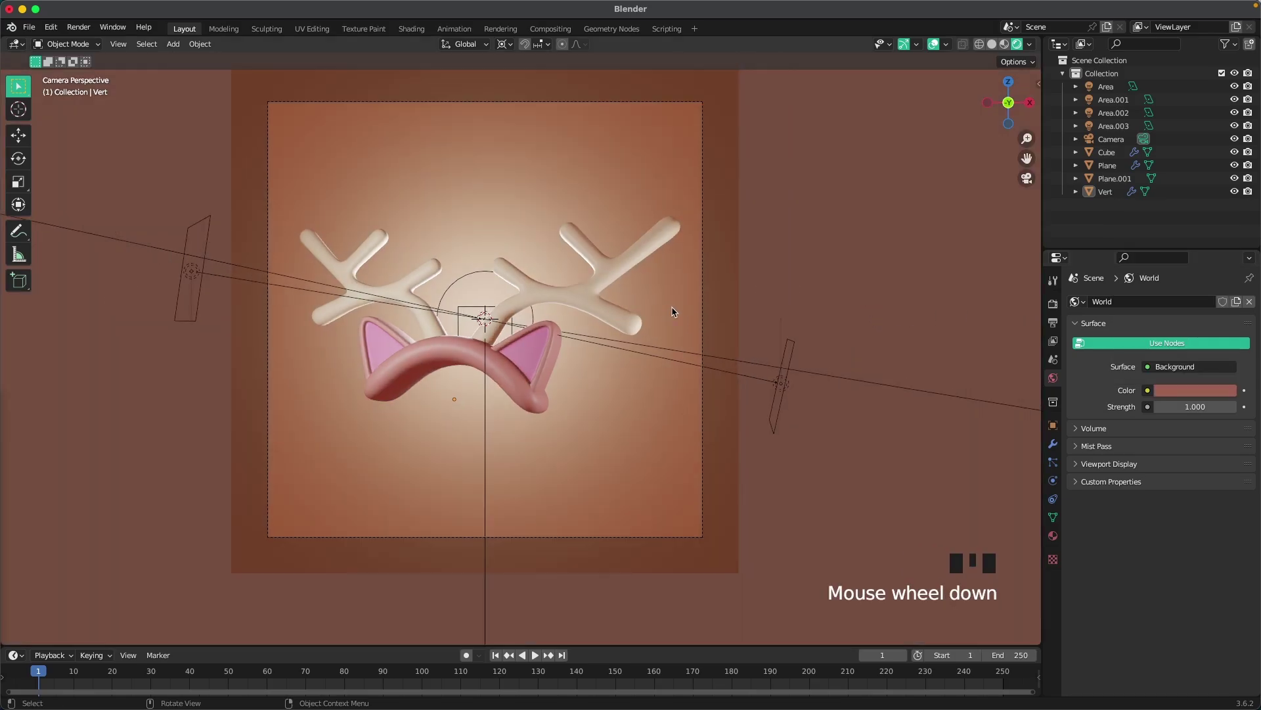
{"action": "scroll", "coordinate": [577, 347], "scroll_direction": "up", "scroll_amount": 1}
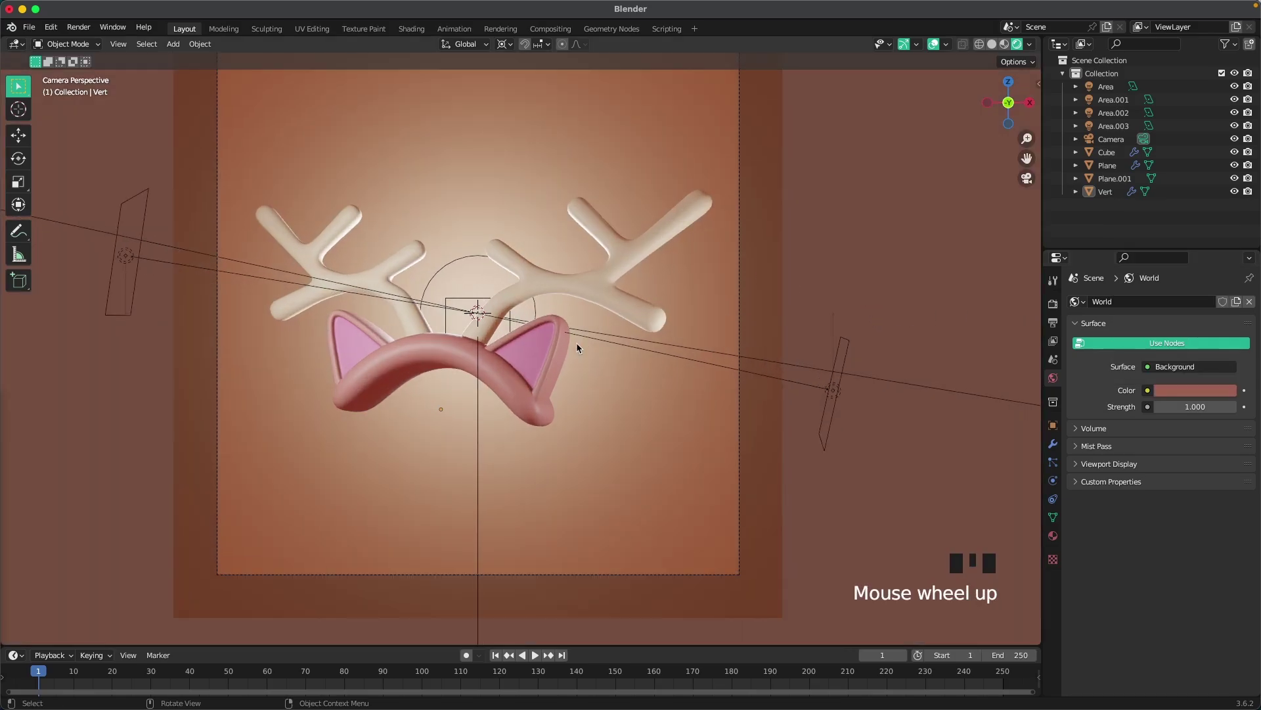
Set the color management look to High Contrast in the render settings.
{"action": "left_click", "coordinate": [1053, 305]}
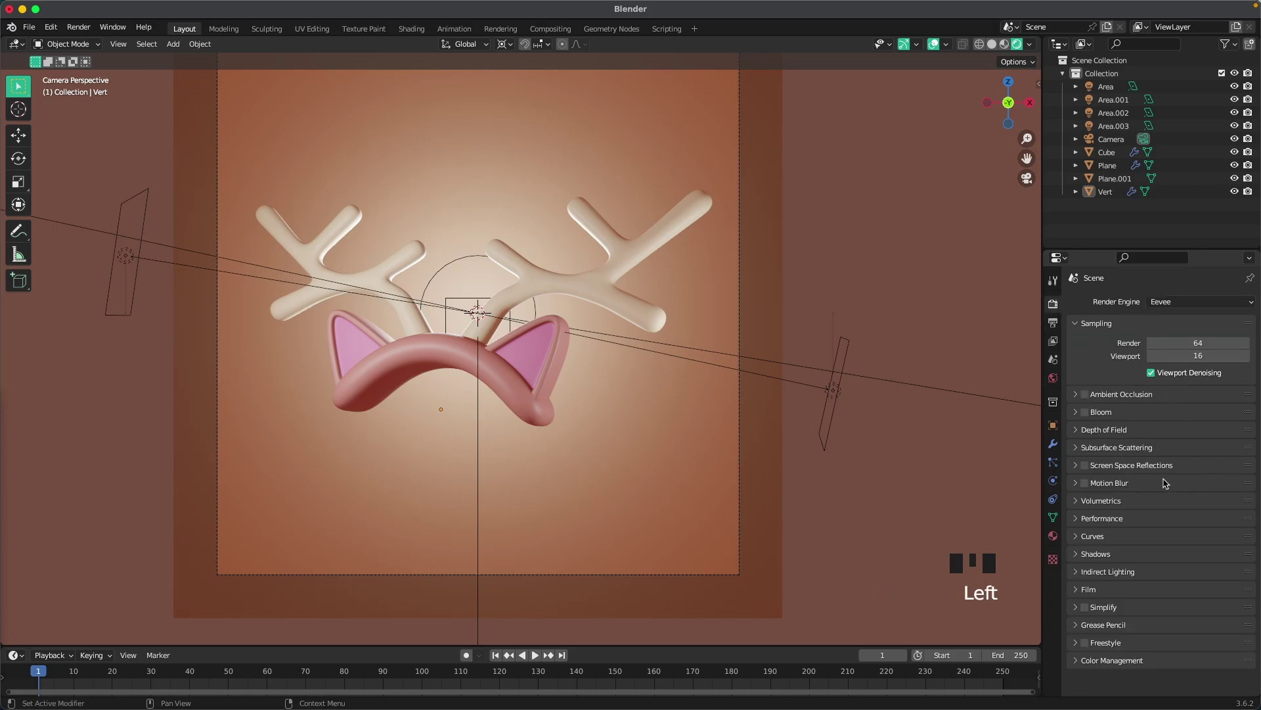
{"action": "scroll", "coordinate": [1170, 585], "scroll_direction": "down", "scroll_amount": 3}
{"action": "left_click", "coordinate": [1118, 661]}
{"action": "scroll", "coordinate": [1131, 642], "scroll_direction": "down", "scroll_amount": 8}
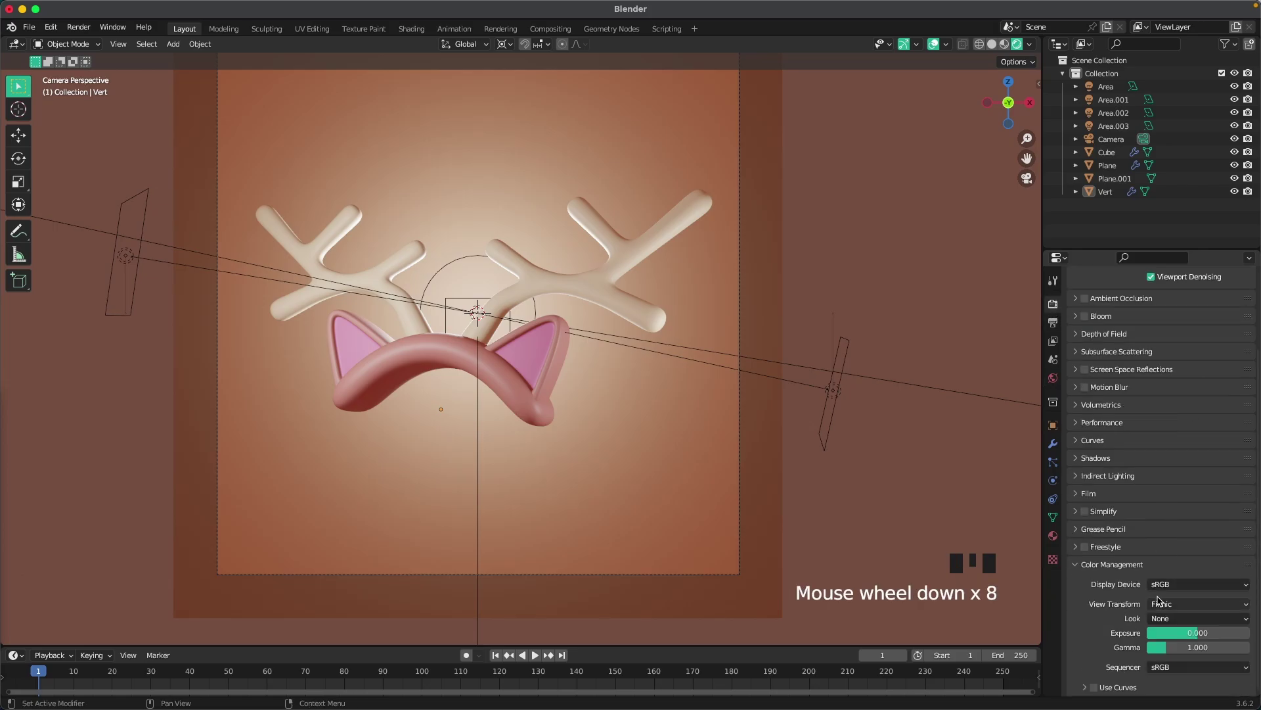
{"action": "left_click", "coordinate": [1172, 619]}
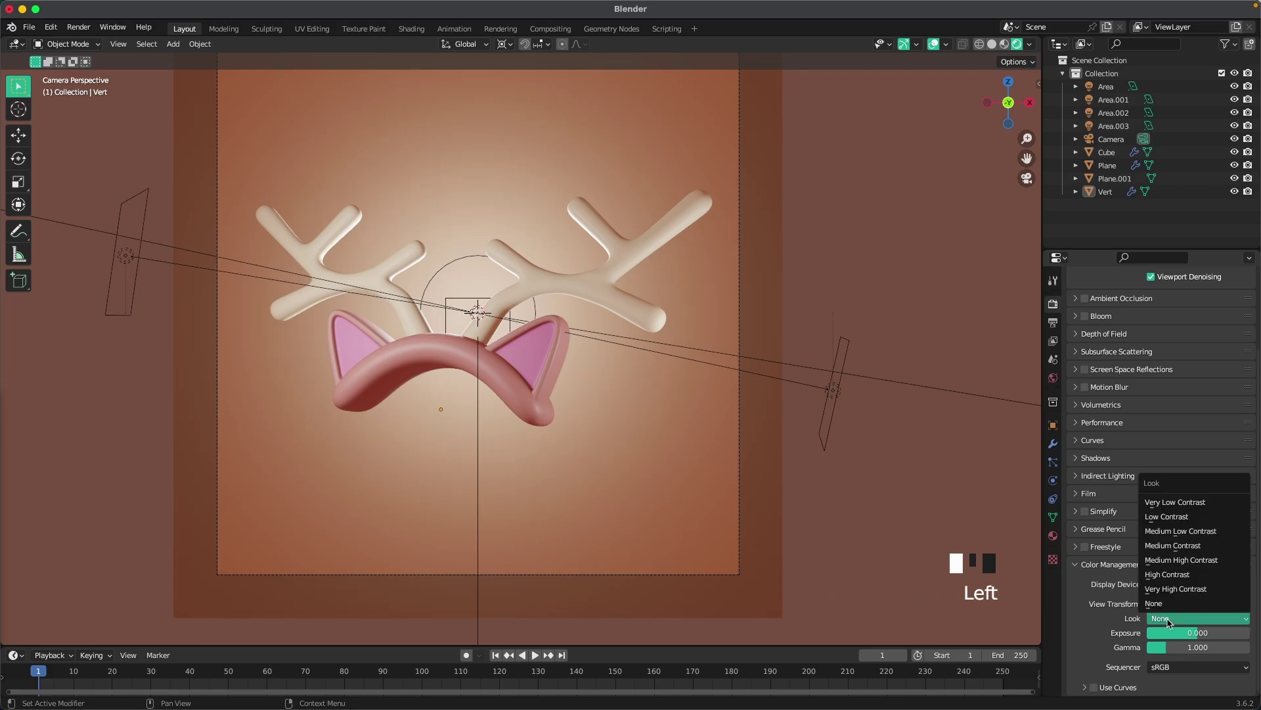
{"action": "left_click", "coordinate": [1169, 574]}
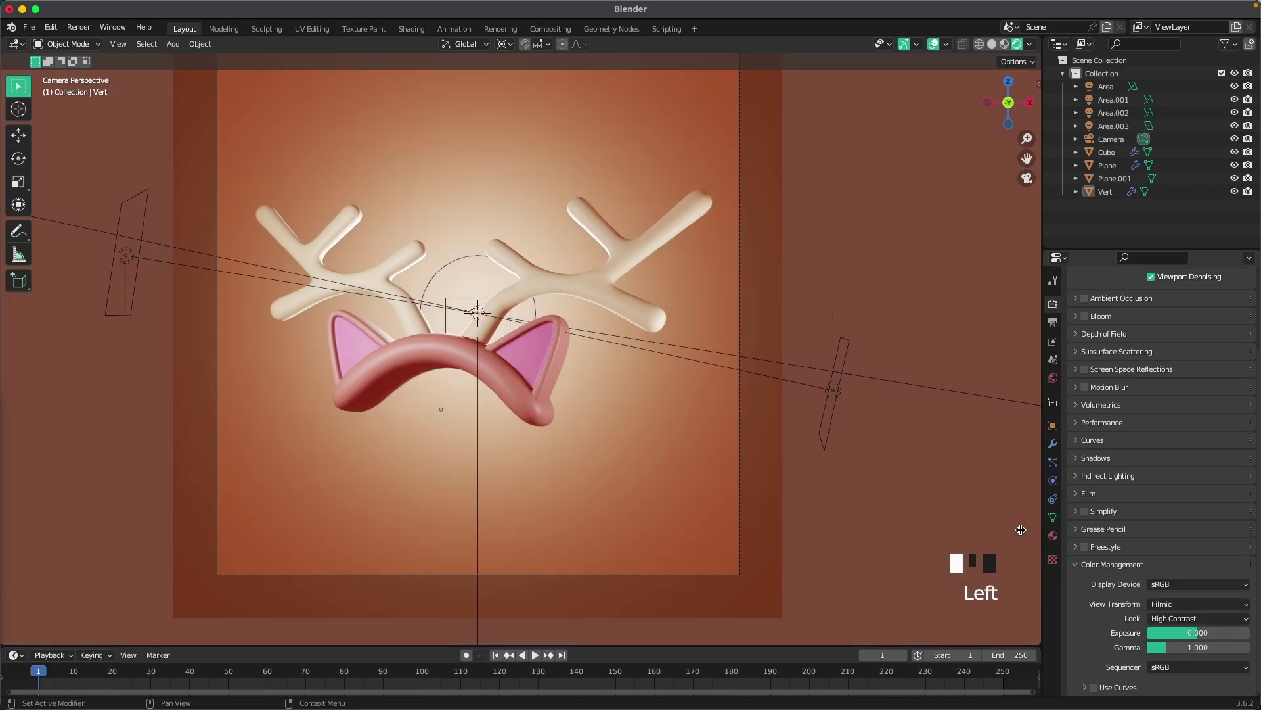
Switch the render engine to Cycles and set its device to GPU Compute.
{"action": "scroll", "coordinate": [895, 442], "scroll_direction": "down", "scroll_amount": 1}
{"action": "scroll", "coordinate": [1145, 305], "scroll_direction": "up", "scroll_amount": 7}
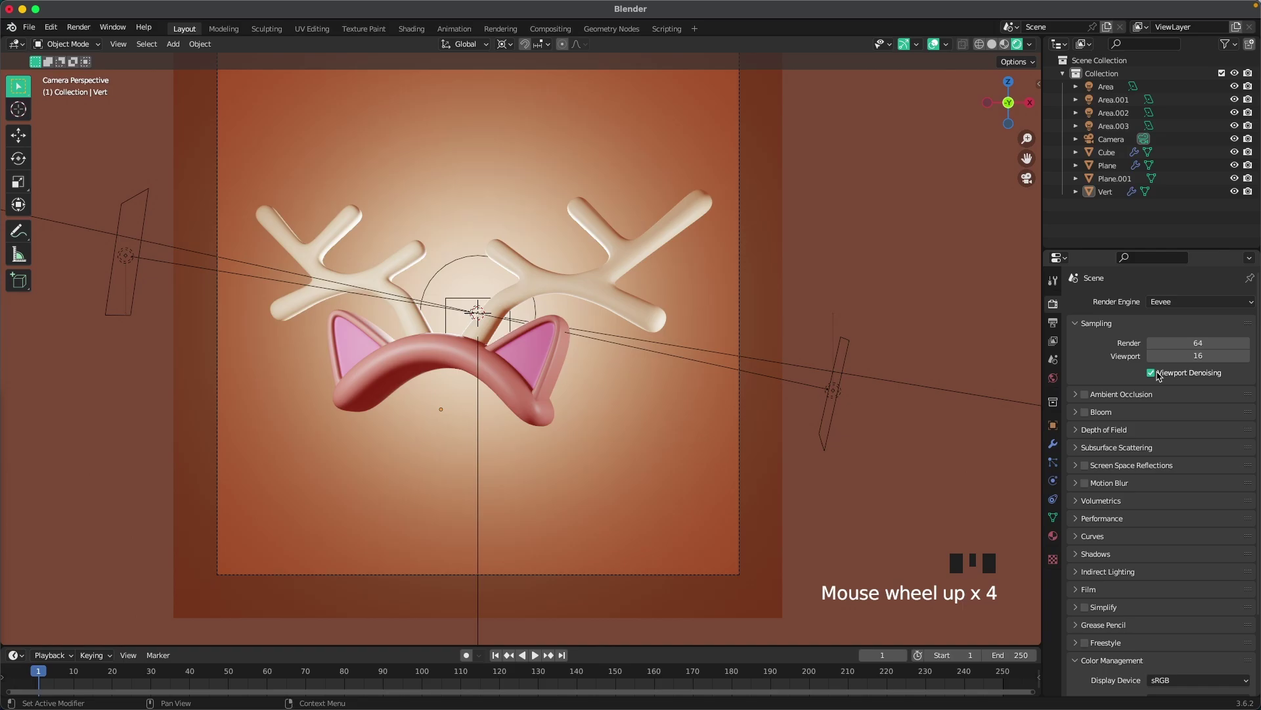
{"action": "left_click", "coordinate": [1145, 303]}
{"action": "left_click", "coordinate": [1171, 332]}
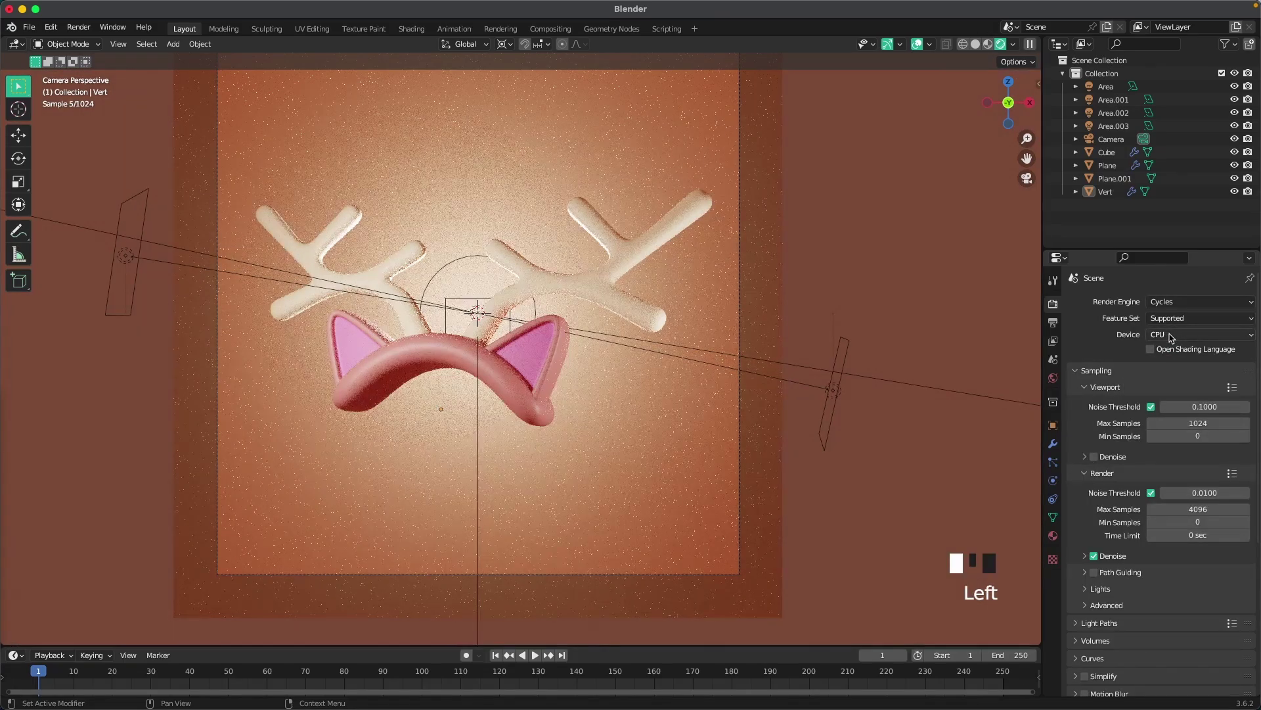
{"action": "left_click", "coordinate": [1173, 335]}
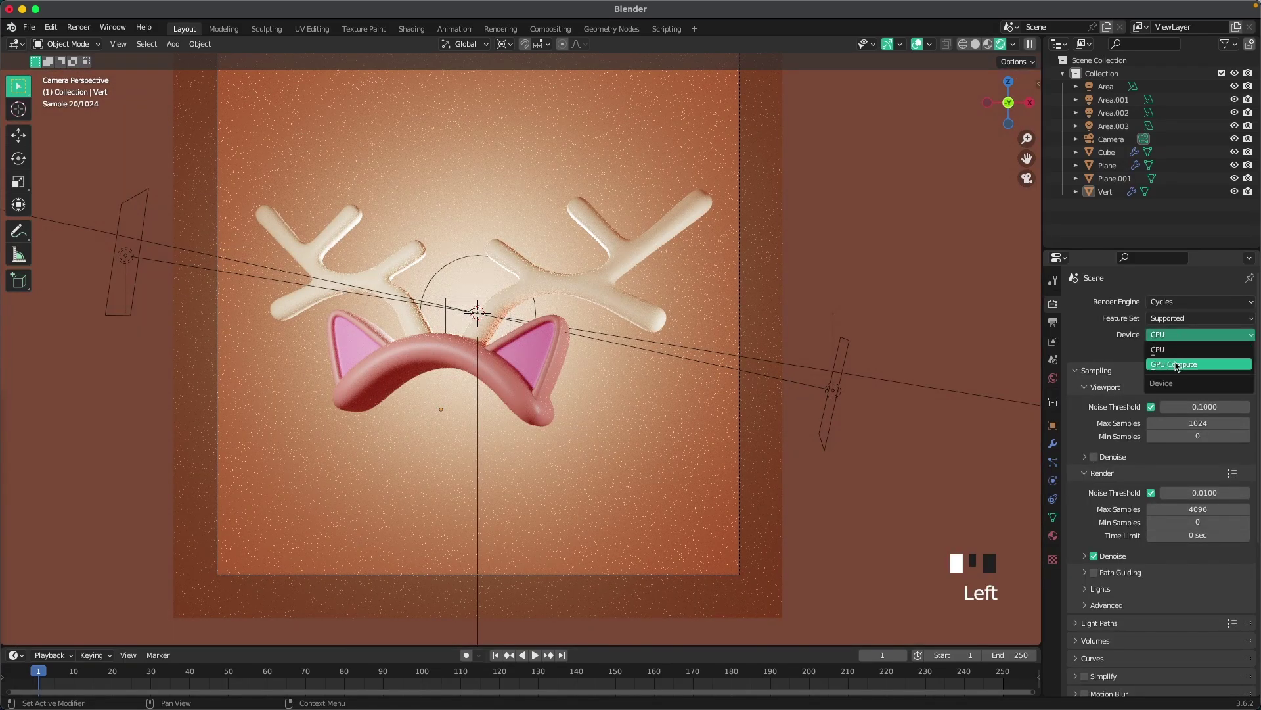
{"action": "left_click", "coordinate": [1179, 365]}
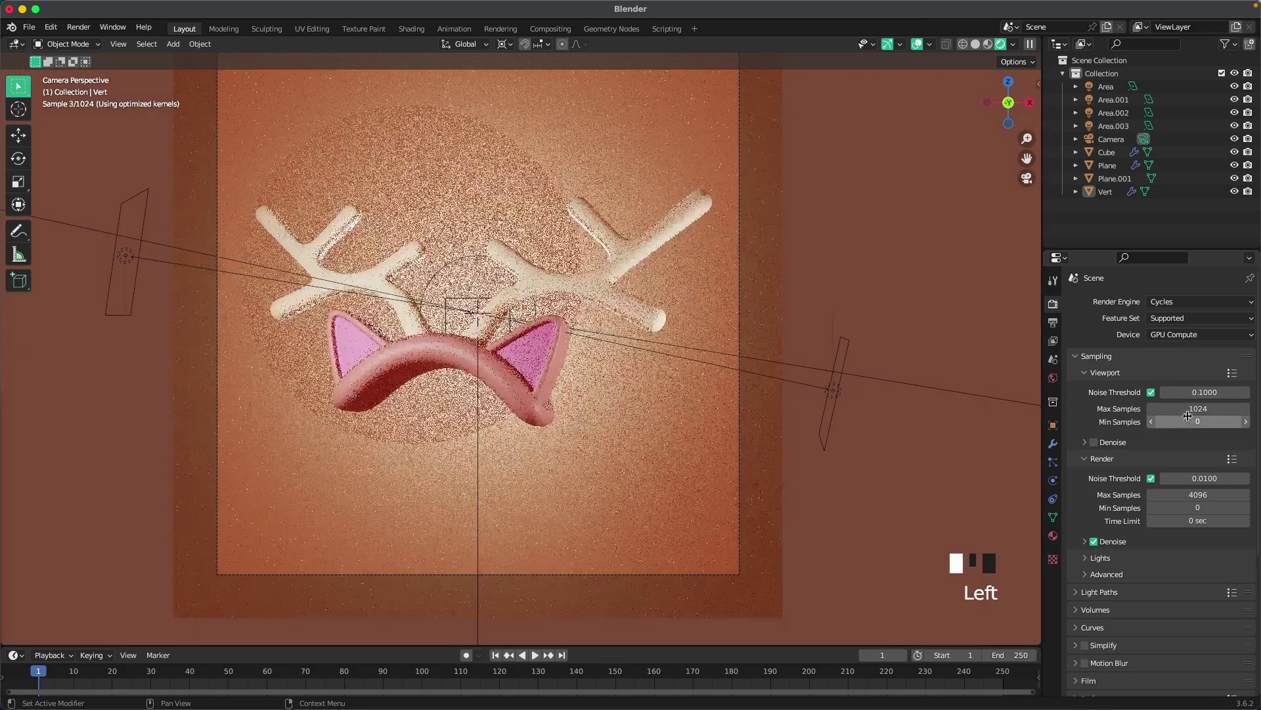
Set the Cycles maximum samples to 128 for the viewport and 512 for the final render.
{"action": "double_click", "coordinate": [1188, 409]}
{"action": "type", "text": "128"}
{"action": "key", "text": "Return"}
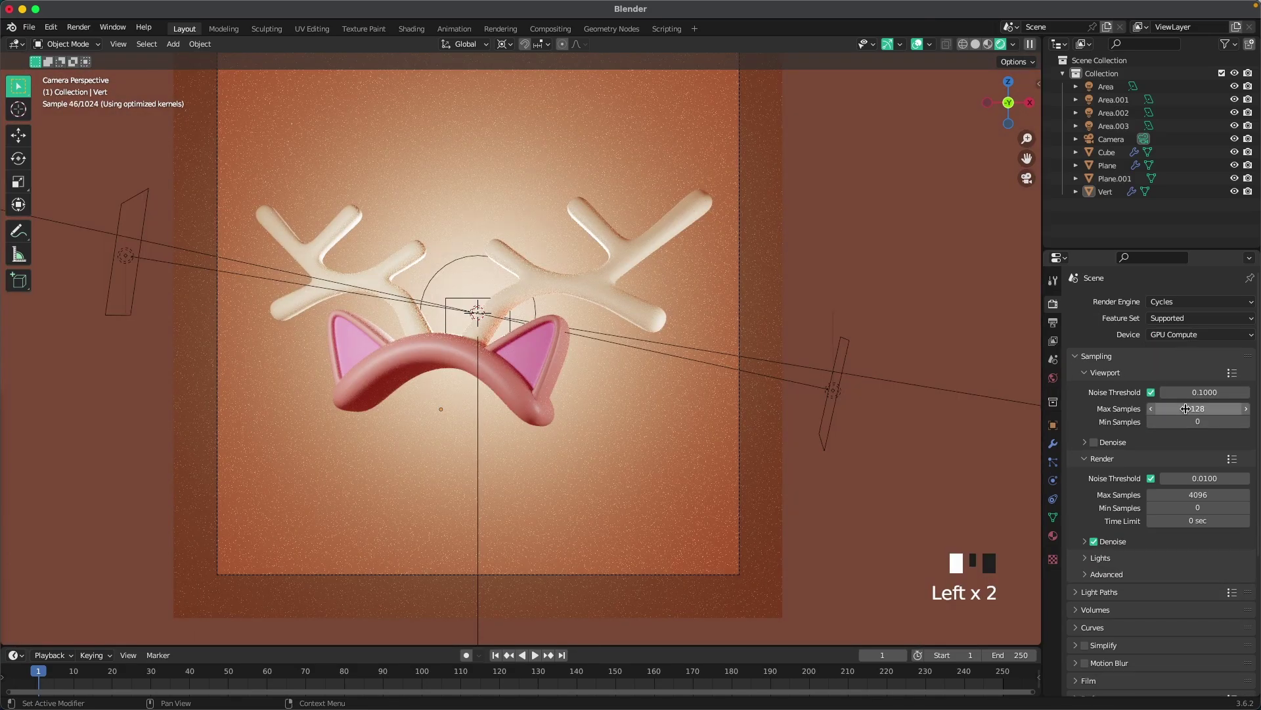
{"action": "left_click", "coordinate": [1176, 491]}
{"action": "type", "text": "512"}
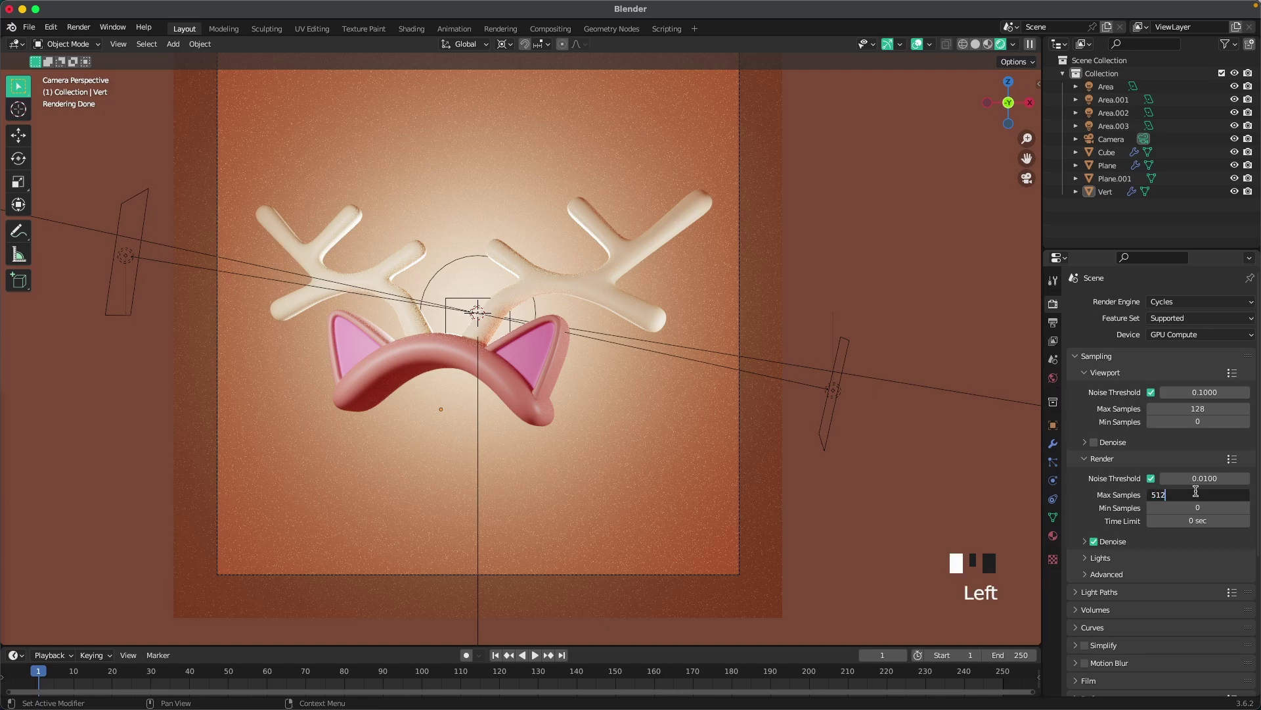
{"action": "key", "text": "Tab"}
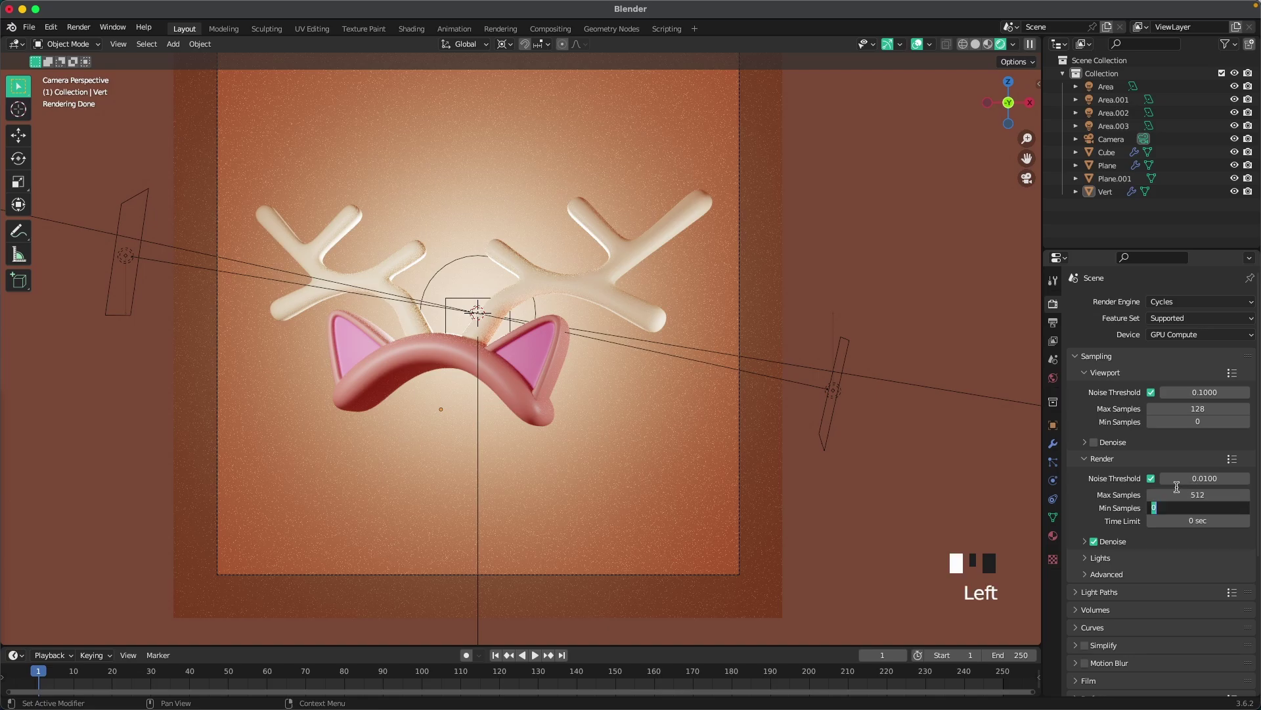
{"action": "left_click", "coordinate": [831, 296]}
Move the disk area light in front of the backdrop along the global Y axis, away from the backdrop and towards the headband.
{"action": "scroll", "coordinate": [766, 324], "scroll_direction": "down", "scroll_amount": 2}
{"action": "scroll", "coordinate": [782, 327], "scroll_direction": "up", "scroll_amount": 2}
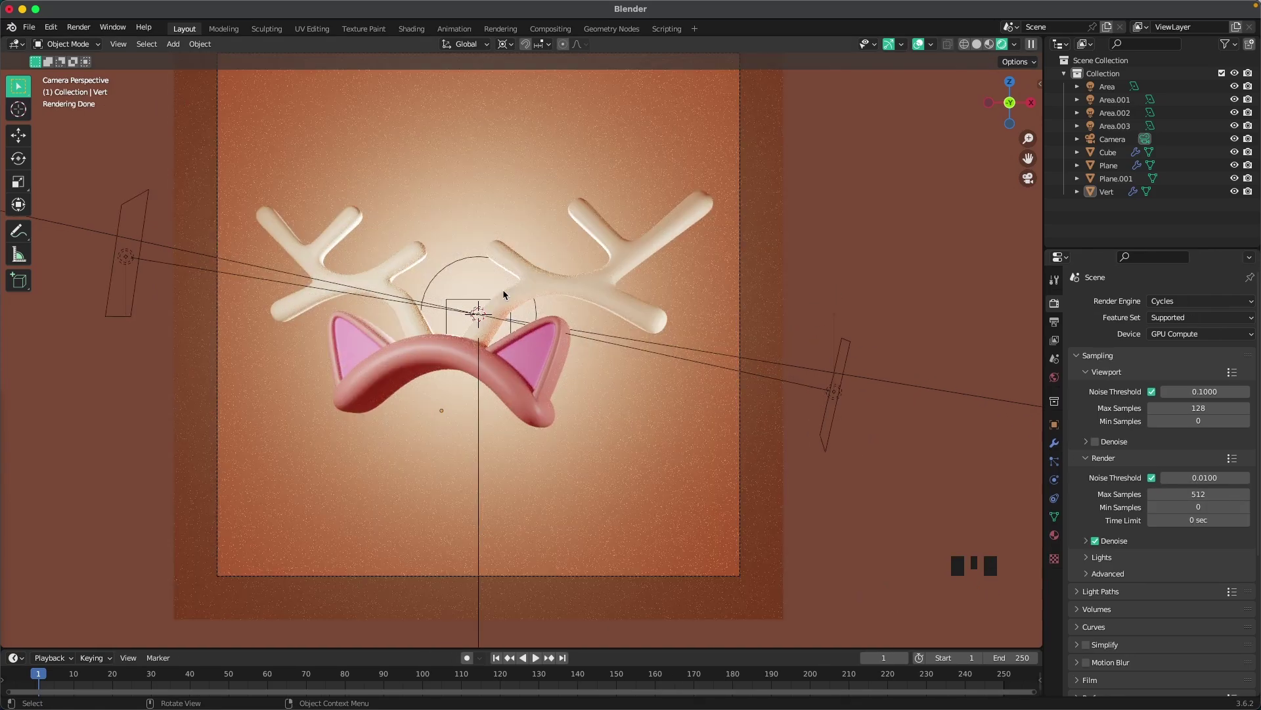
{"action": "scroll", "coordinate": [504, 293], "scroll_direction": "down", "scroll_amount": 1}
{"action": "middle_click_drag", "start_coordinate": [462, 324], "coordinate": [594, 348]}
{"action": "scroll", "coordinate": [572, 357], "scroll_direction": "down", "scroll_amount": 2}
{"action": "left_click", "coordinate": [583, 361]}
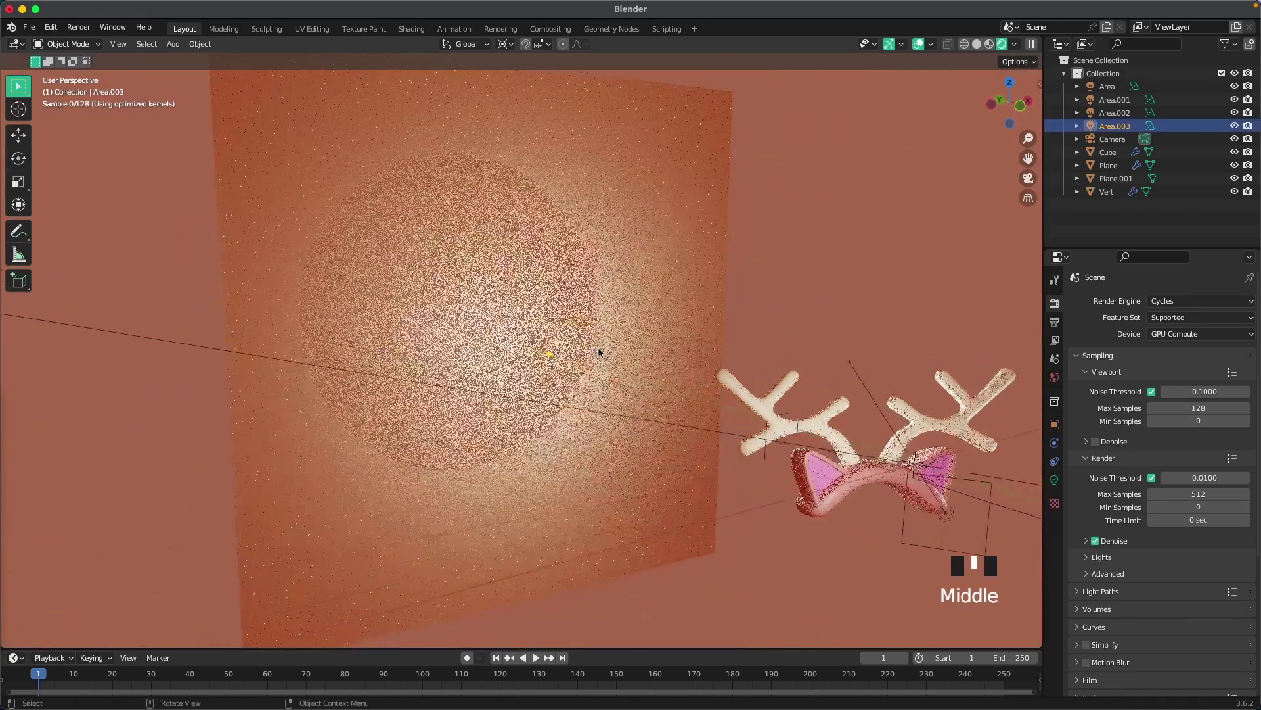
{"action": "key", "text": "g"}
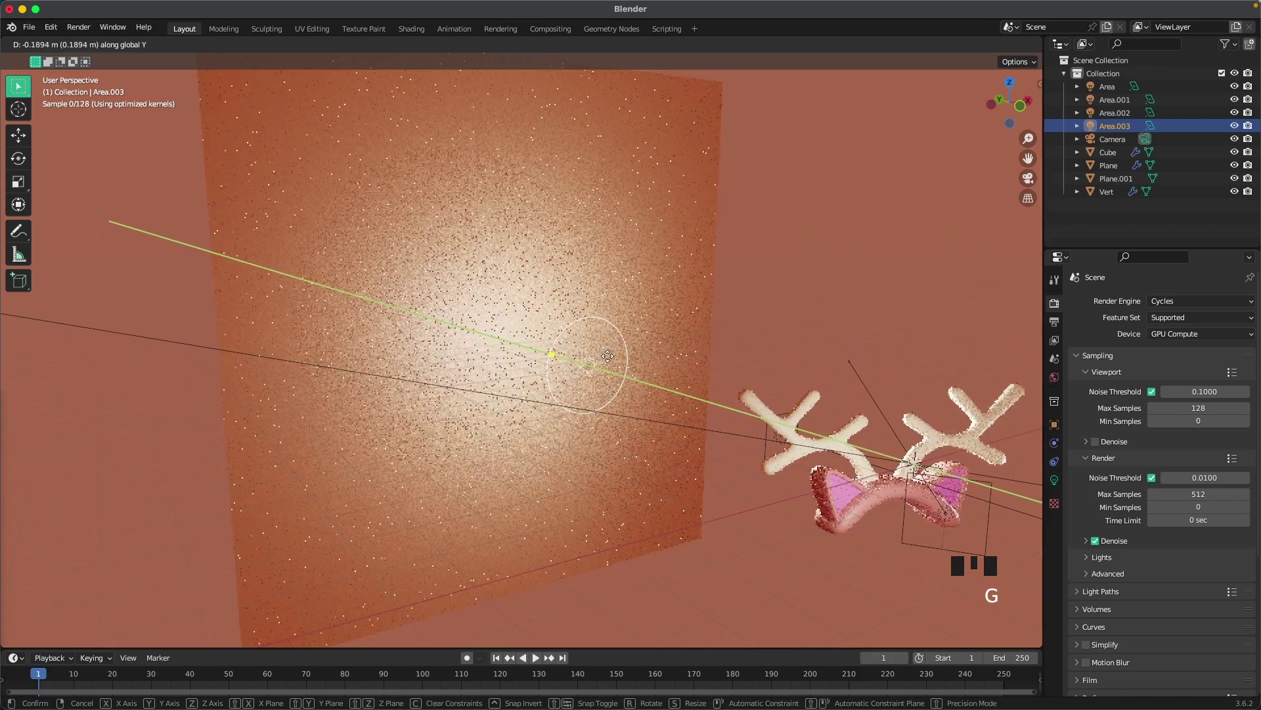
{"action": "left_click", "coordinate": [700, 397]}
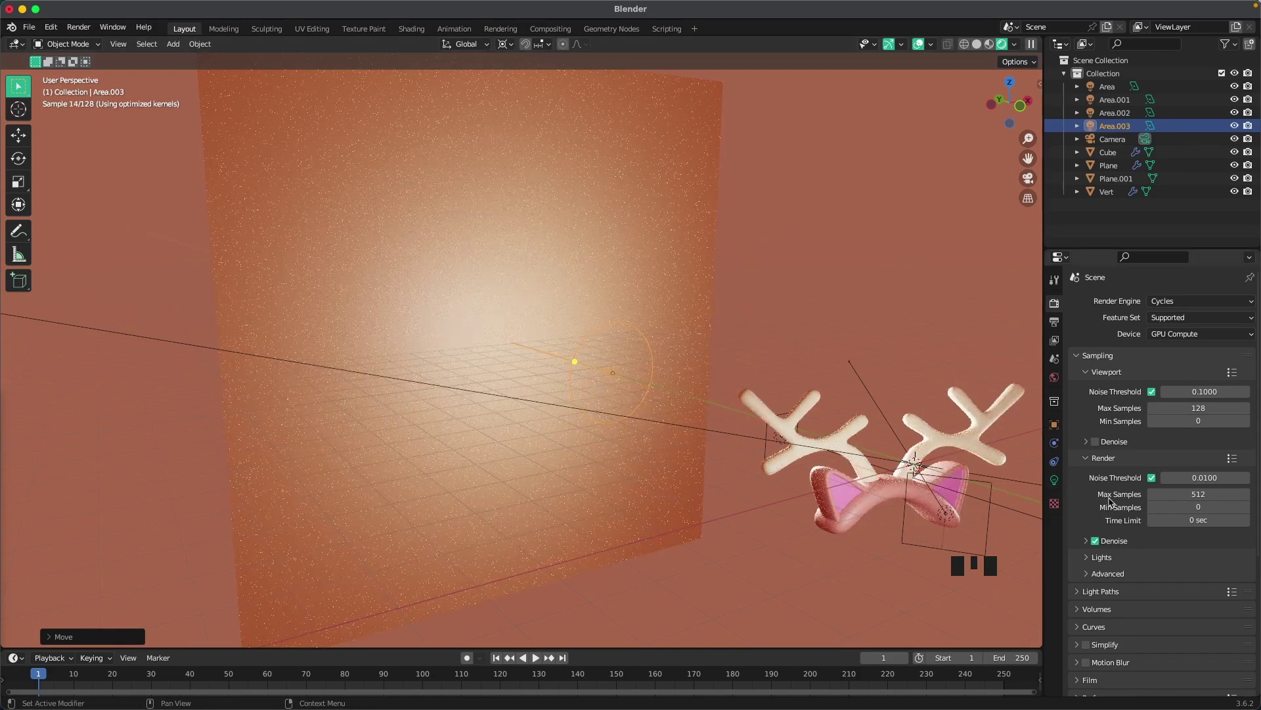
Set the backdrop disk light's power to 1000 W and return to the camera view with the whole frame in sight.
{"action": "left_click", "coordinate": [1055, 480]}
{"action": "left_click", "coordinate": [1189, 391]}
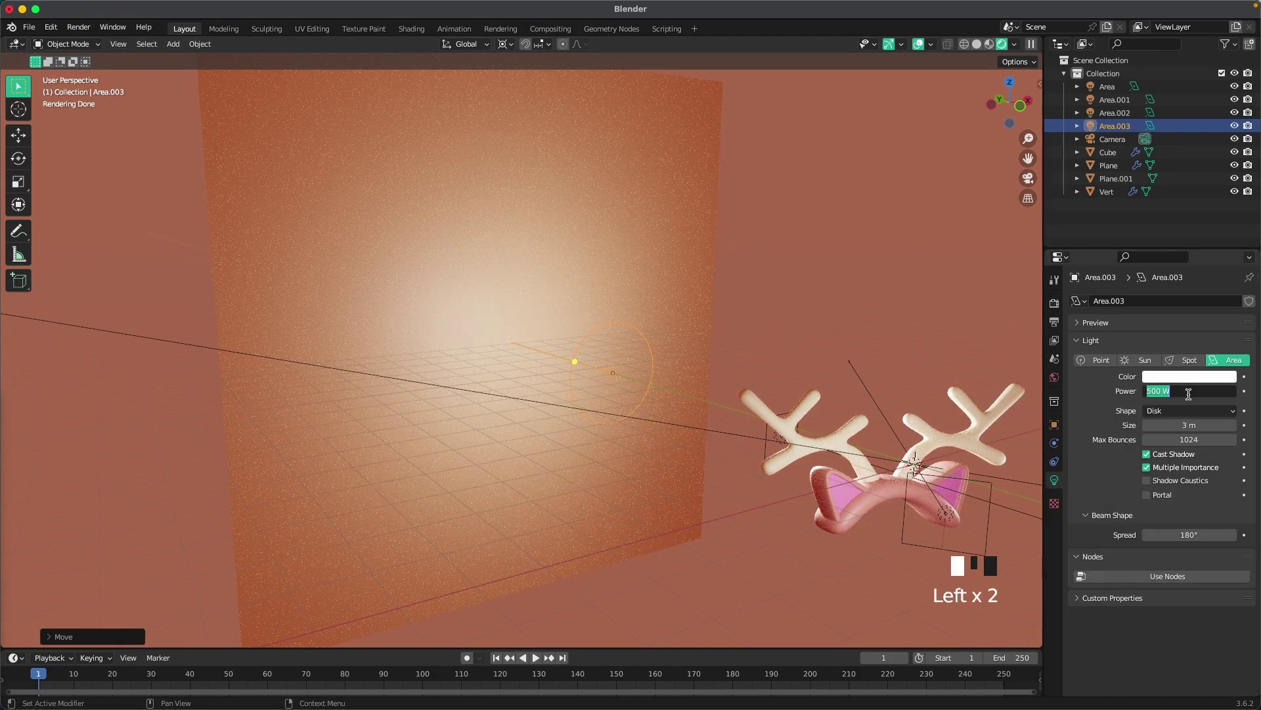
{"action": "type", "text": "1000"}
{"action": "key", "text": "Return"}
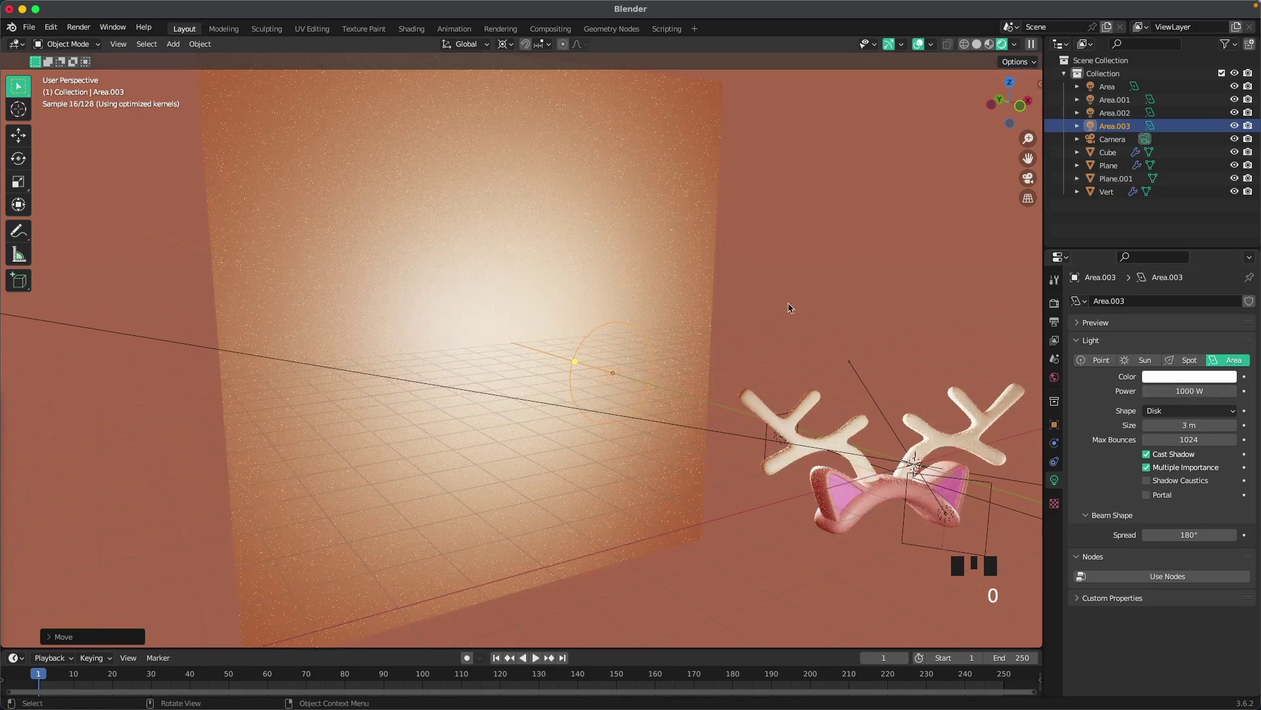
{"action": "key", "text": "grave"}
{"action": "left_click", "coordinate": [677, 359]}
{"action": "scroll", "coordinate": [688, 379], "scroll_direction": "up", "scroll_amount": 1}
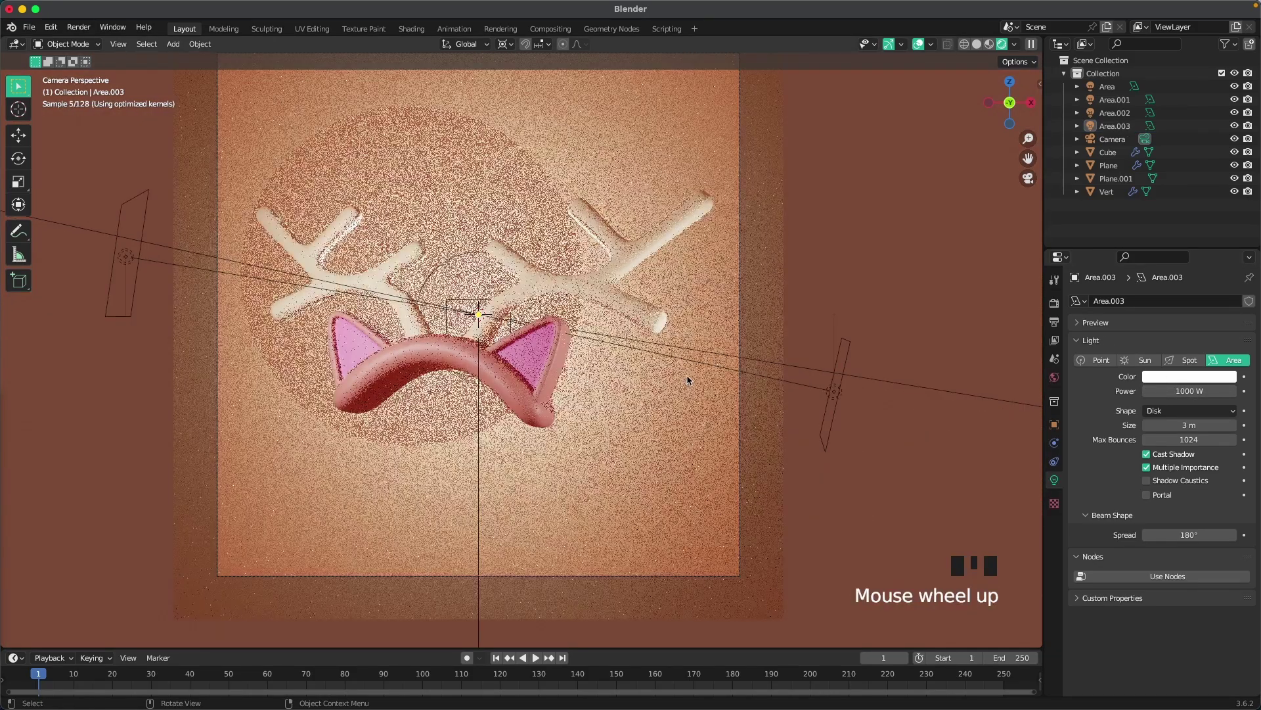
{"action": "middle_click_drag", "start_coordinate": [738, 344], "coordinate": [810, 388], "text": "shift"}
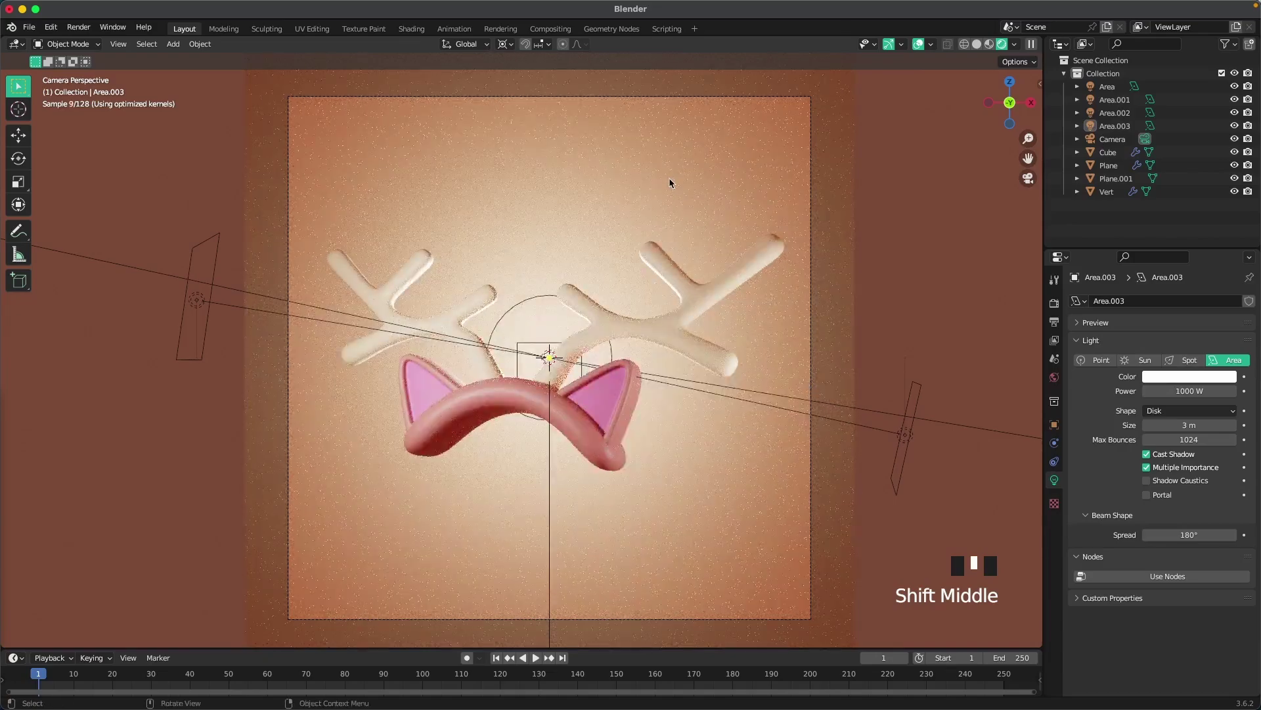